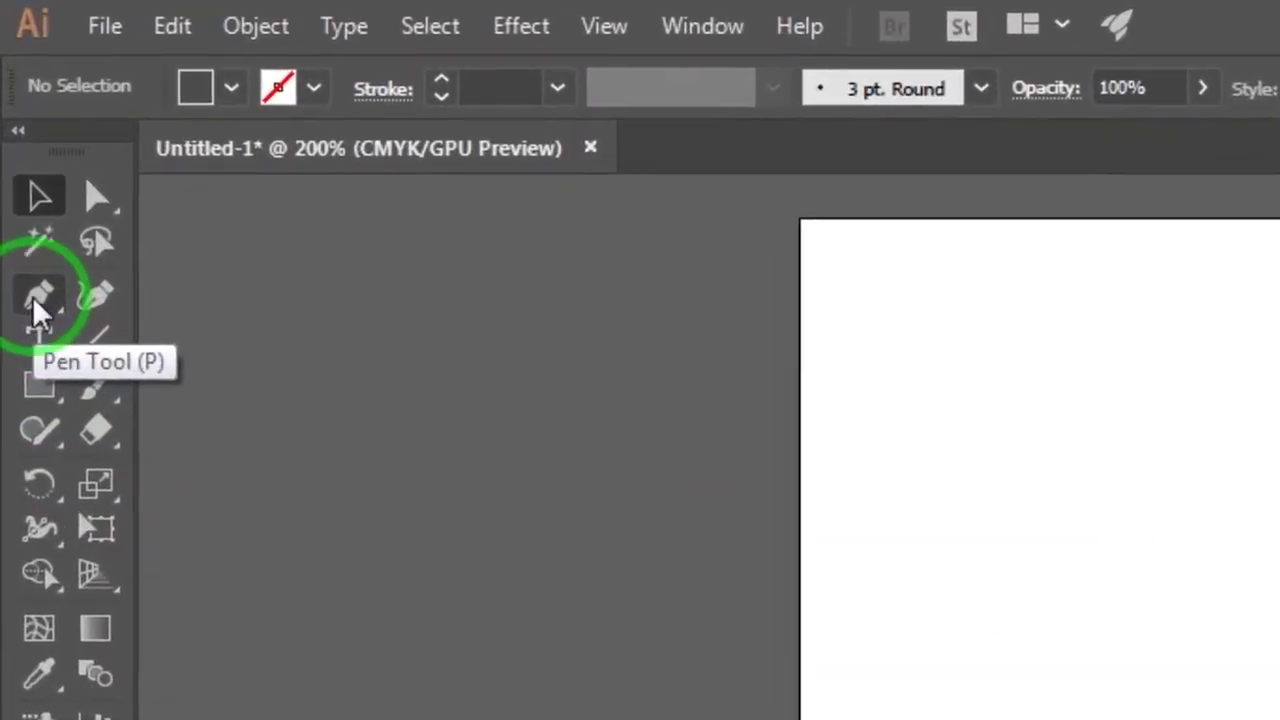
Step: Draw a wavy Pen curve from the artboard's left edge to its right edge
left_click(36, 296)
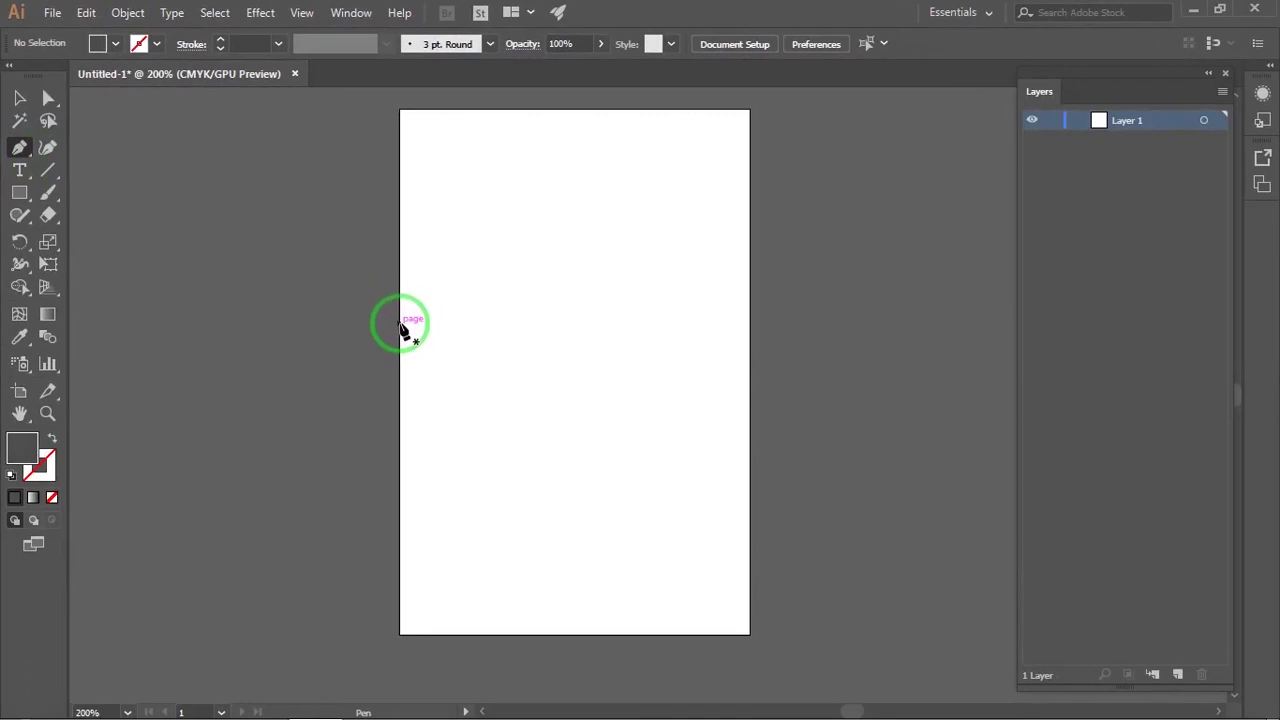
left_click(401, 324)
left_click_drag(620, 289, 719, 211)
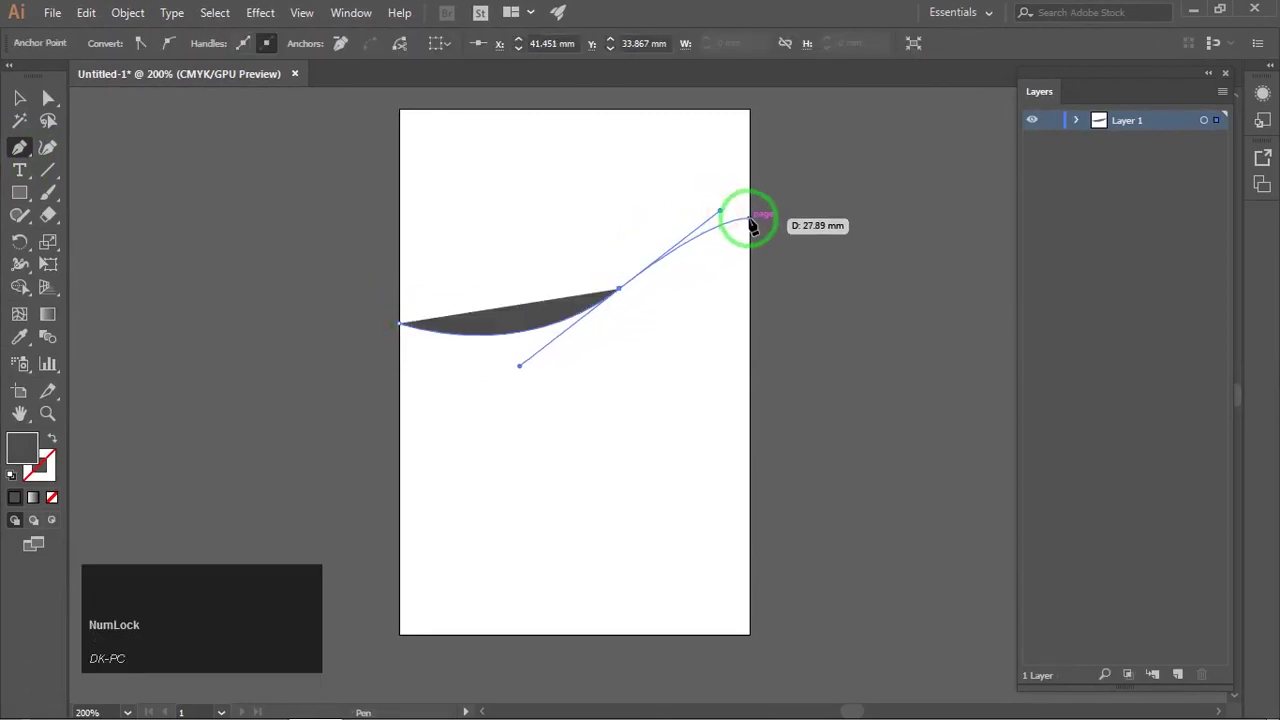
left_click(749, 219)
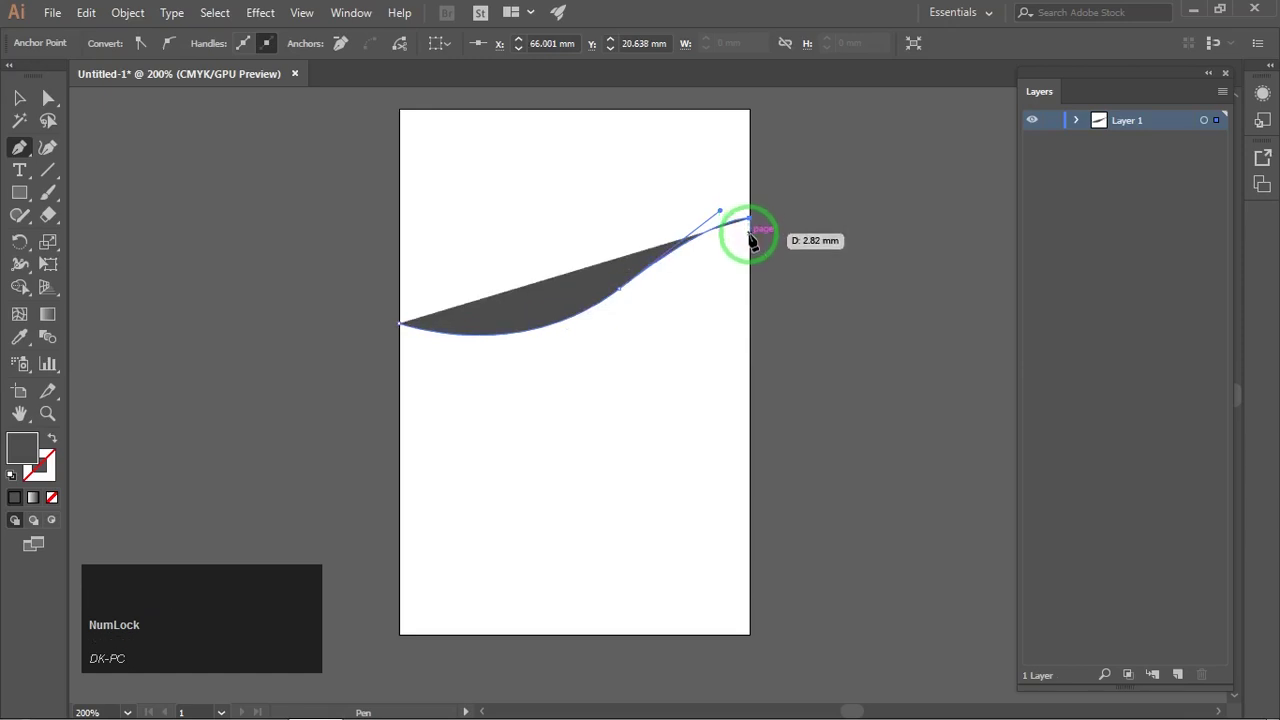
left_click(19, 97)
Step: Swap fill and stroke on the curve so it has a dark stroke and no fill
left_click(419, 185)
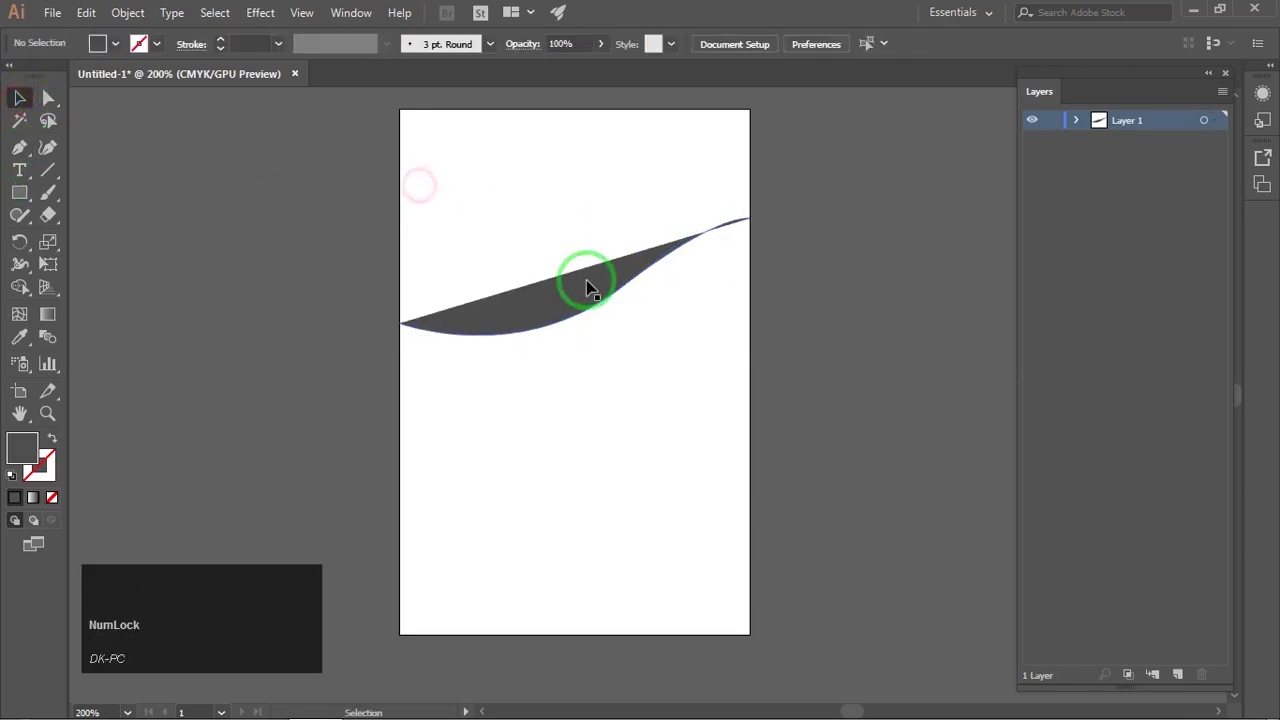
left_click(587, 289)
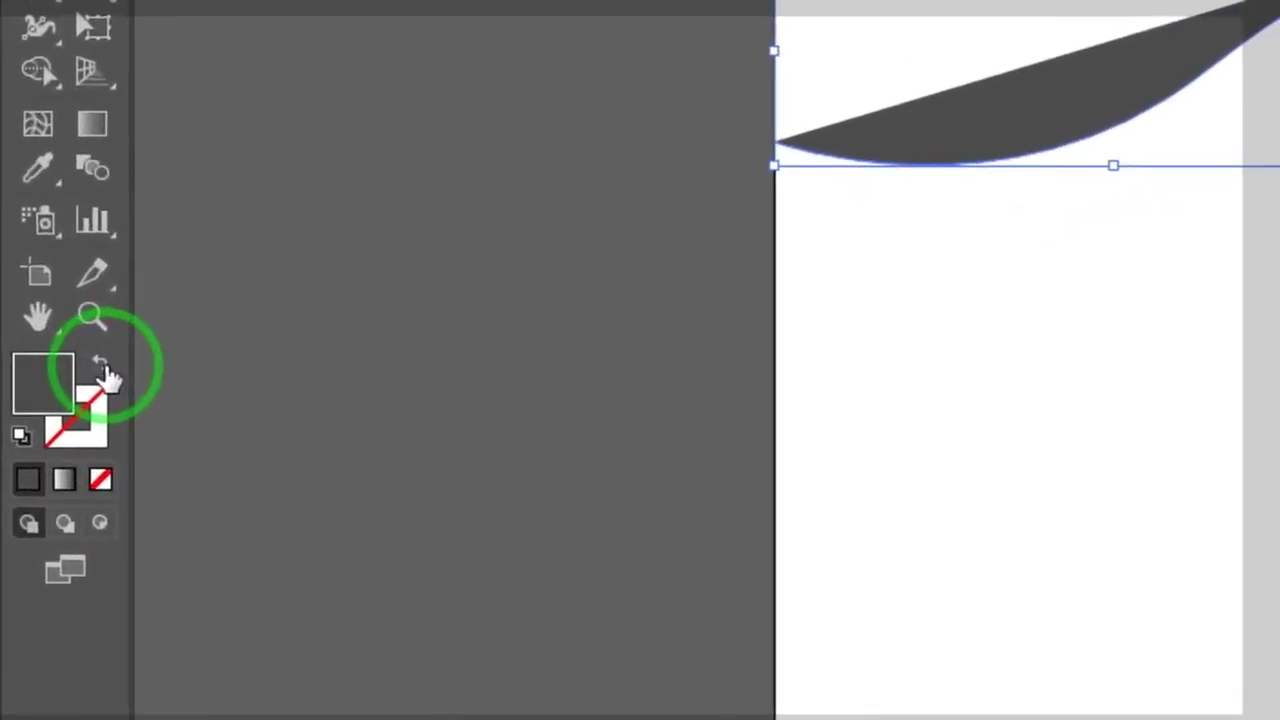
left_click(53, 440)
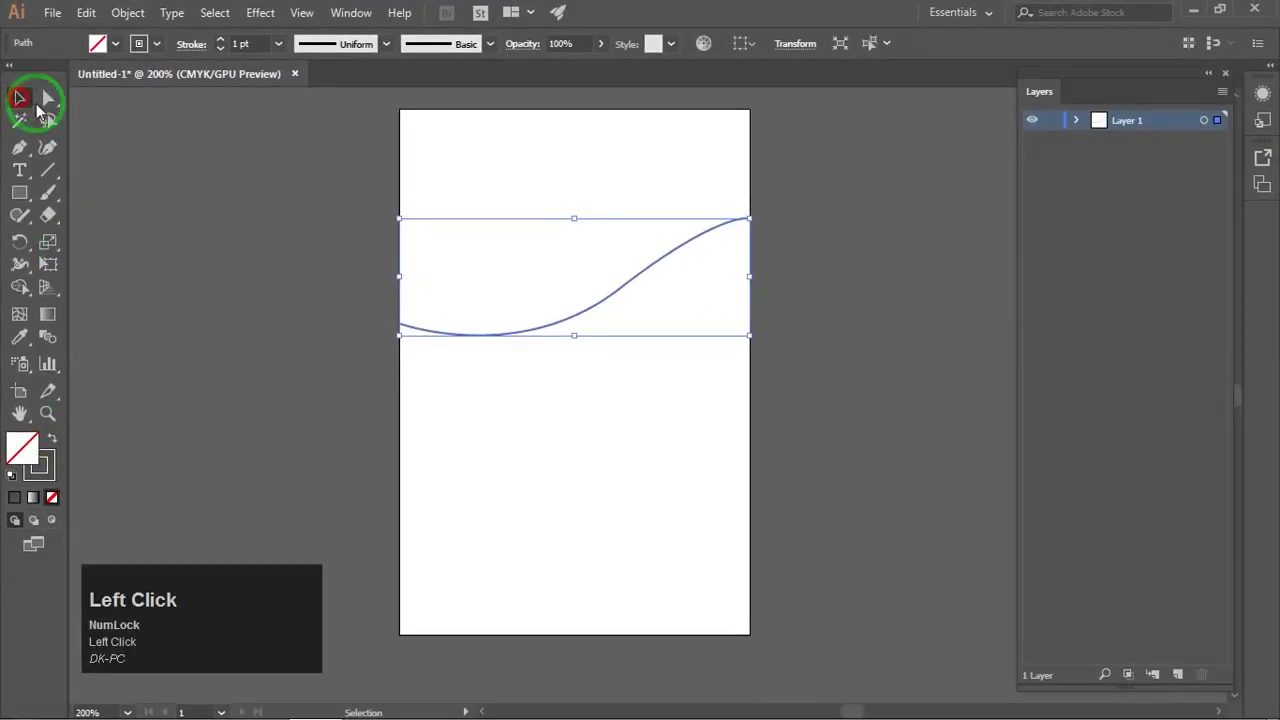
left_click(594, 259)
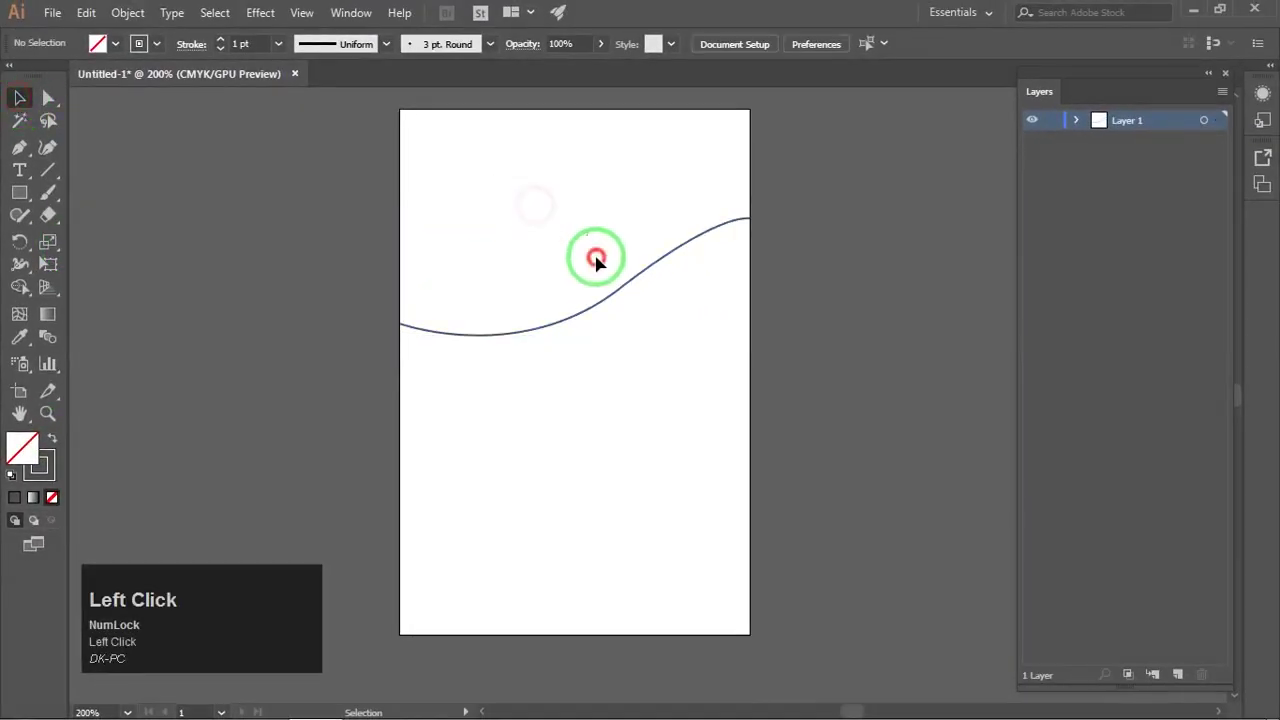
left_click_drag(618, 318, 579, 282)
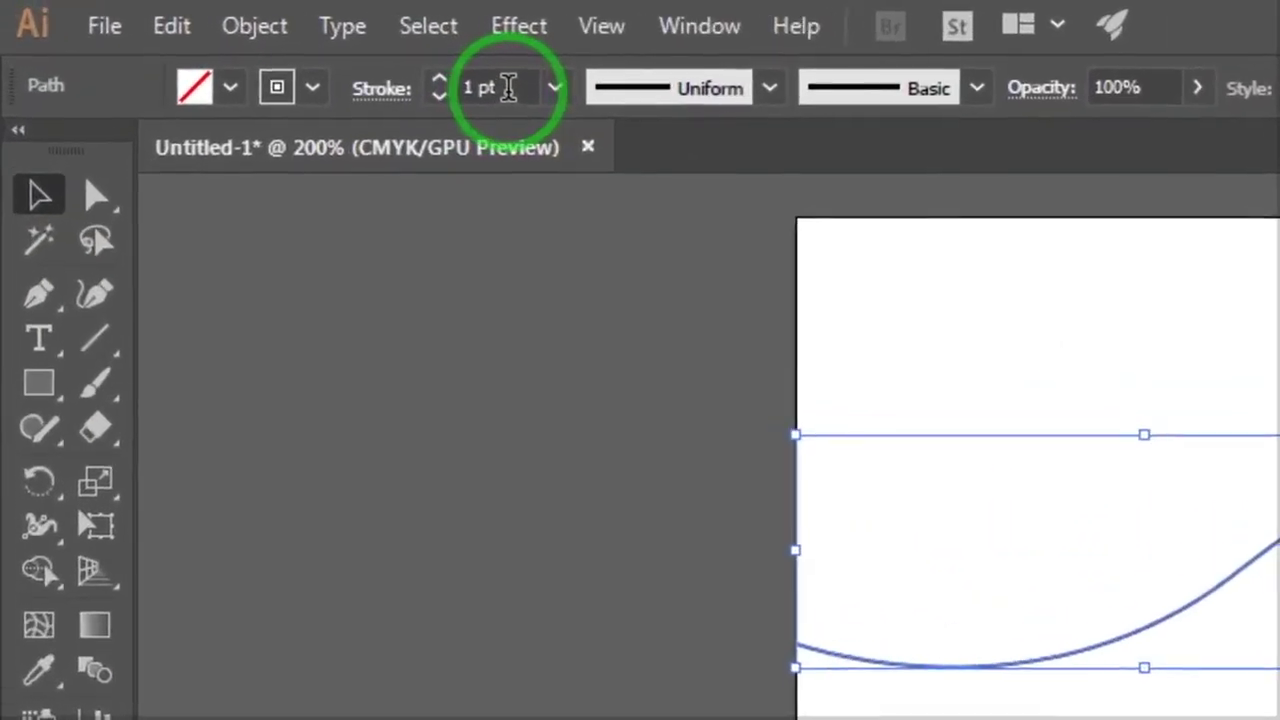
Step: Set the curve's stroke weight to 12 pt
left_click(255, 43)
type("3")
key("Return")
key("Up")
key("Up")
key("Up")
key("Up")
key("Up")
key("Up")
key("Up")
key("Up")
key("Up")
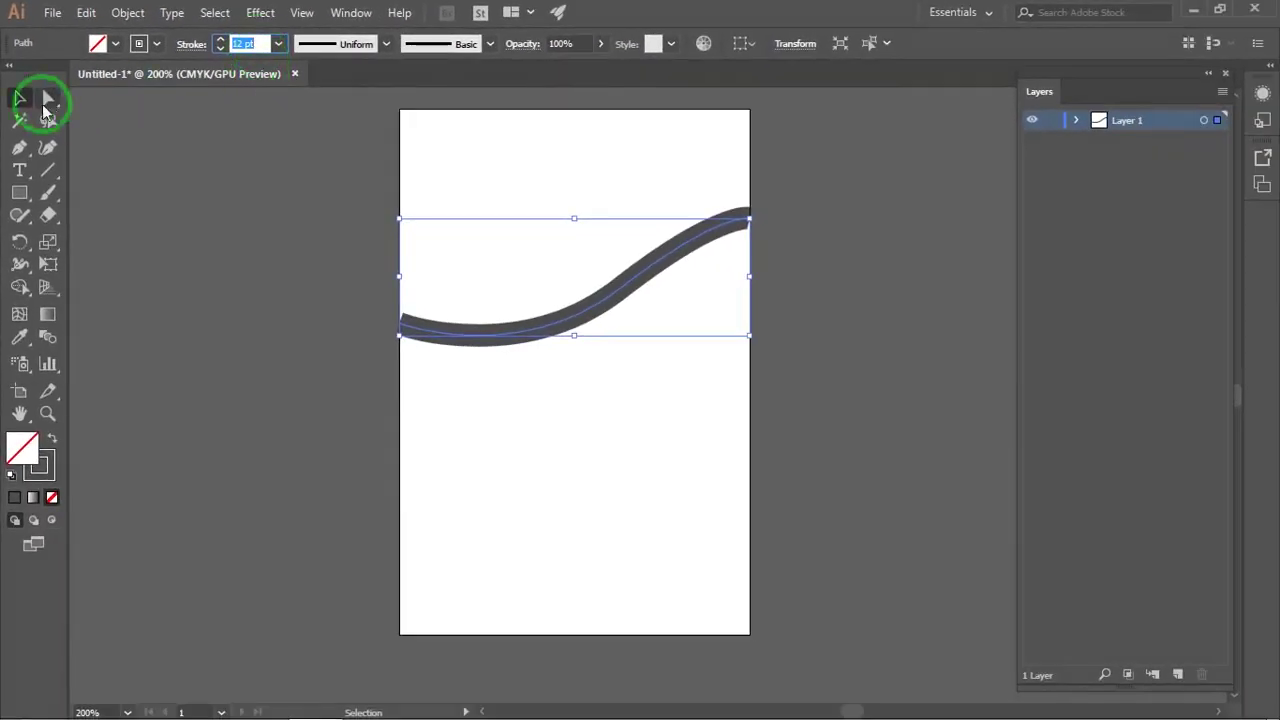
left_click(177, 131)
left_click(390, 253)
left_click(622, 372)
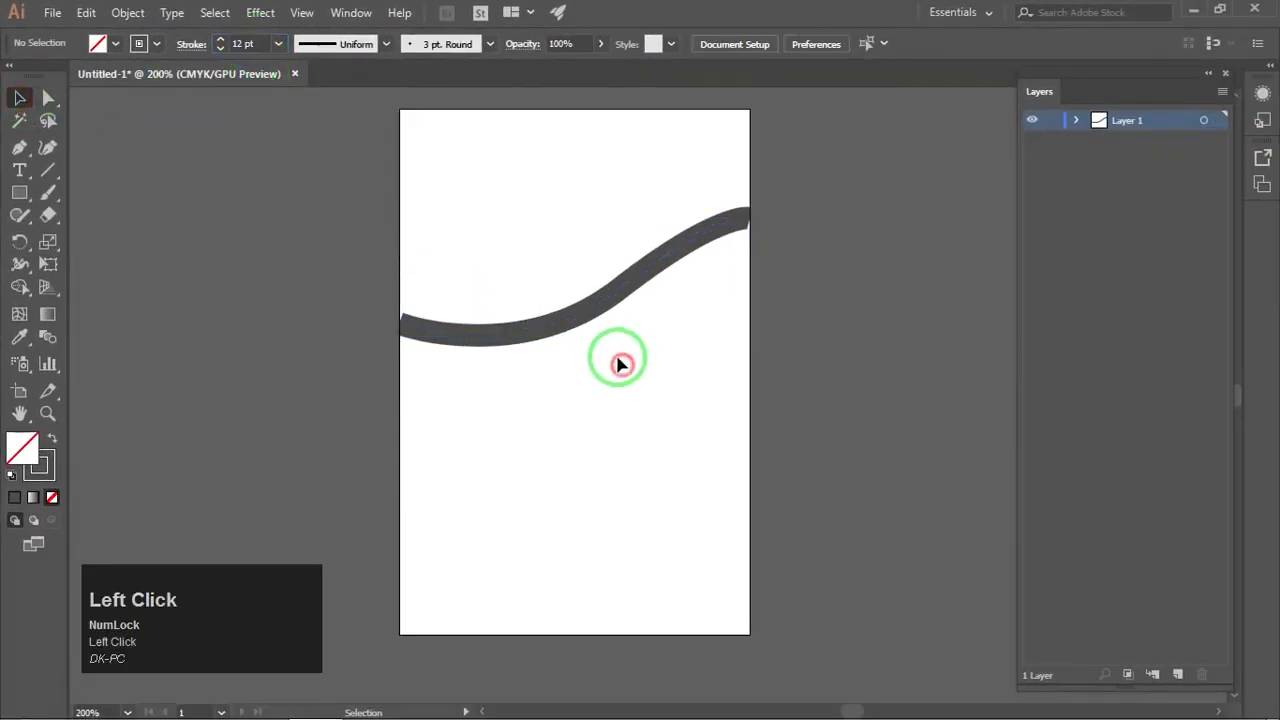
left_click(597, 338)
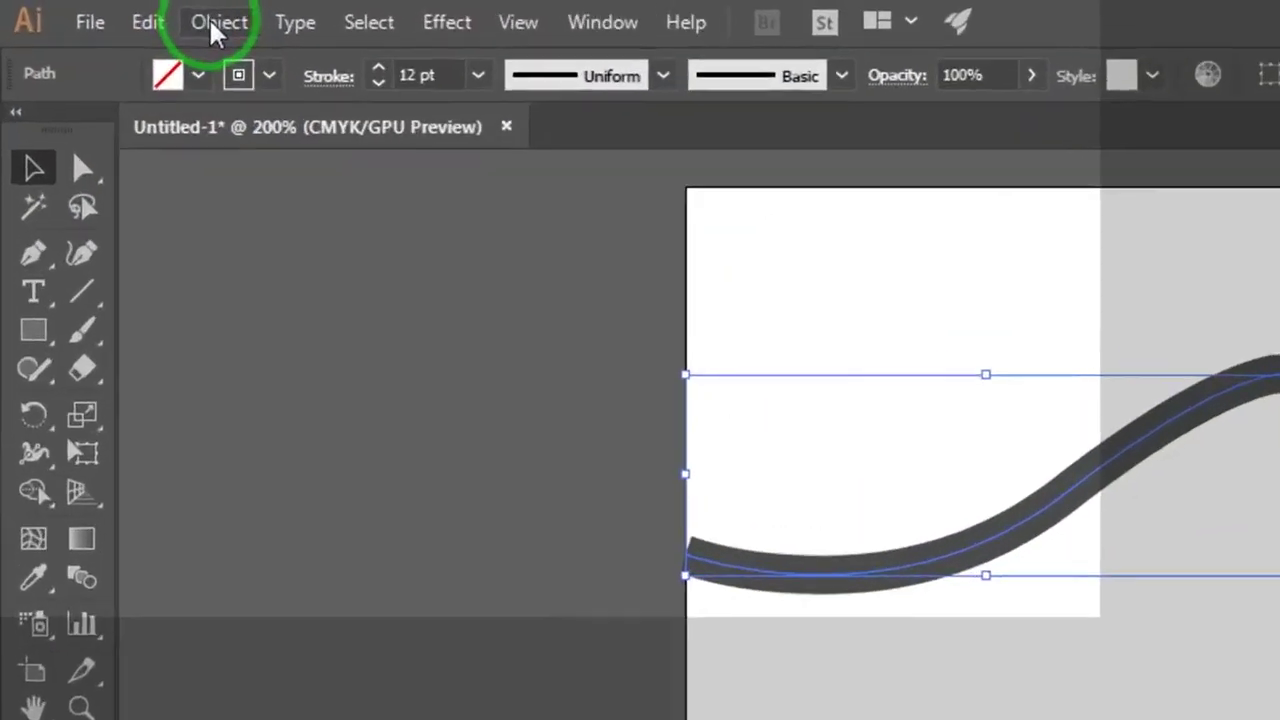
Step: Expand the thick stroke into a filled shape with Object > Expand
left_click(127, 13)
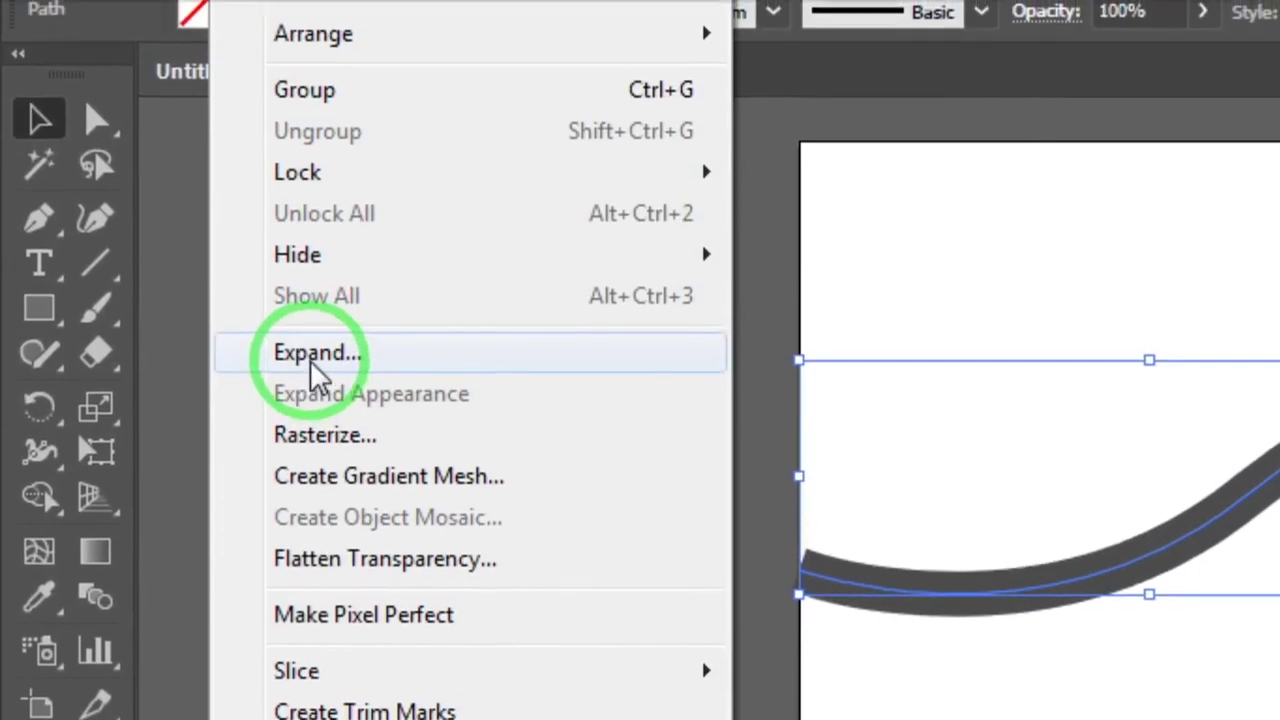
left_click(310, 360)
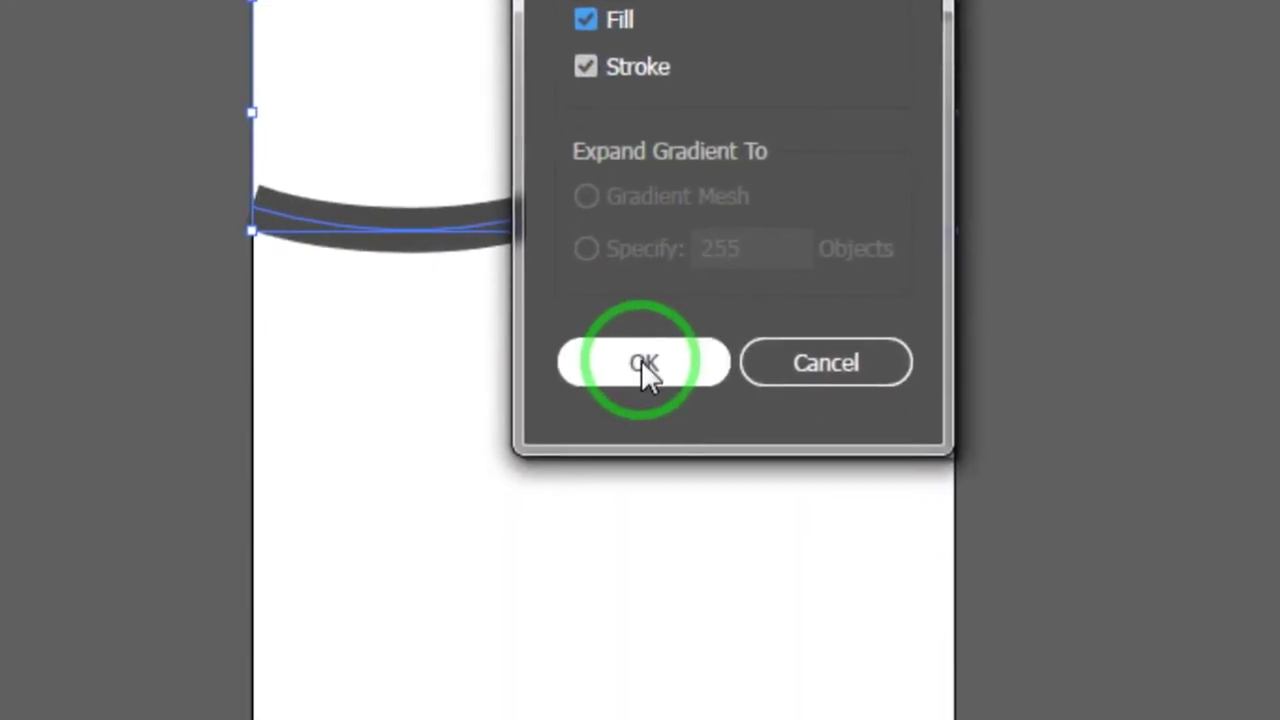
left_click(645, 370)
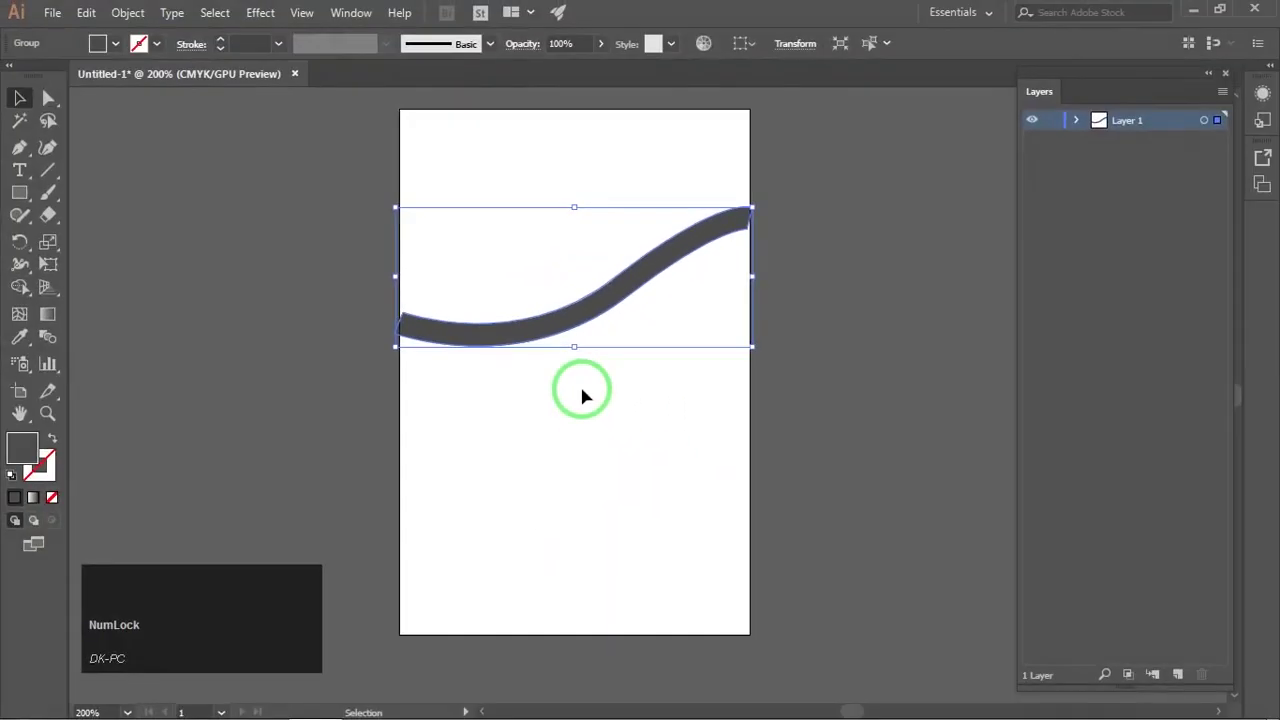
left_click(582, 390)
Step: Adjust the lower-right corner anchor at the wave's right end
left_click_drag(683, 329, 663, 329)
scroll(724, 237, "up", 5)
left_click_drag(714, 245, 690, 265)
left_click(49, 100)
left_click(643, 286)
Step: Drag the wave's left corner anchor into place near the artboard's left edge
scroll(529, 294, "down", 3)
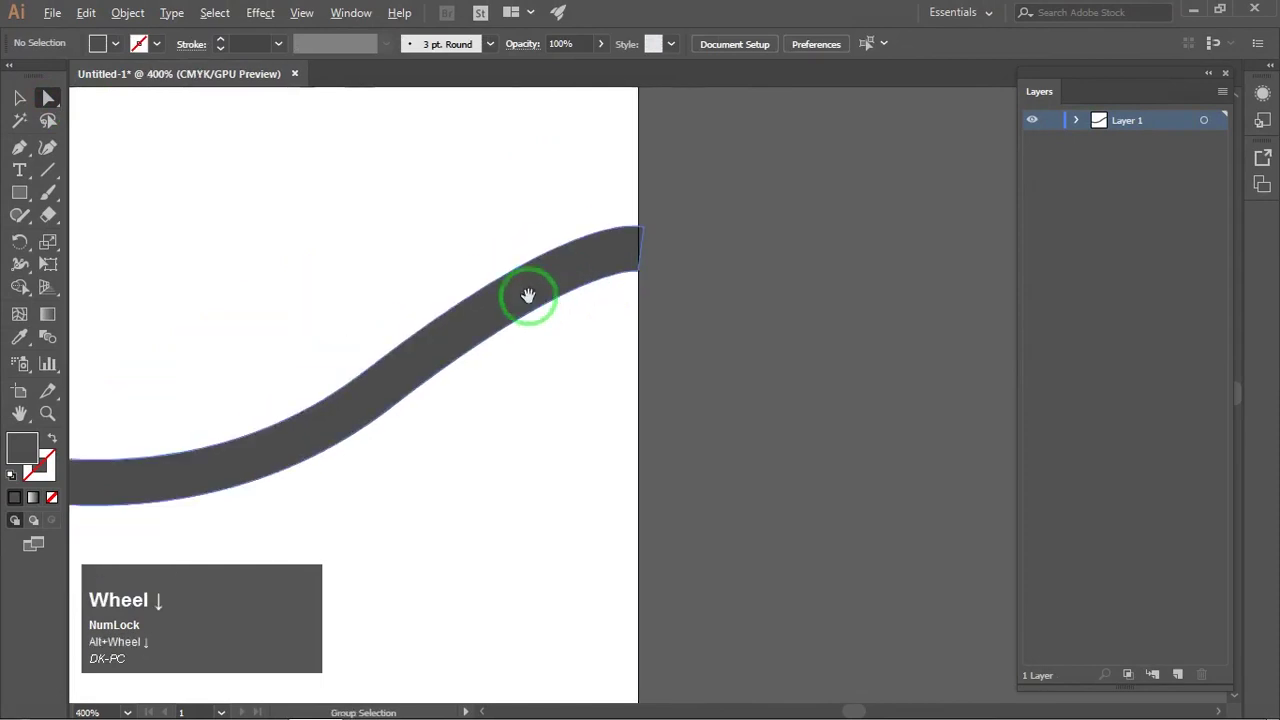
left_click_drag(529, 294, 508, 303)
scroll(508, 303, "up", 6)
left_click(590, 255)
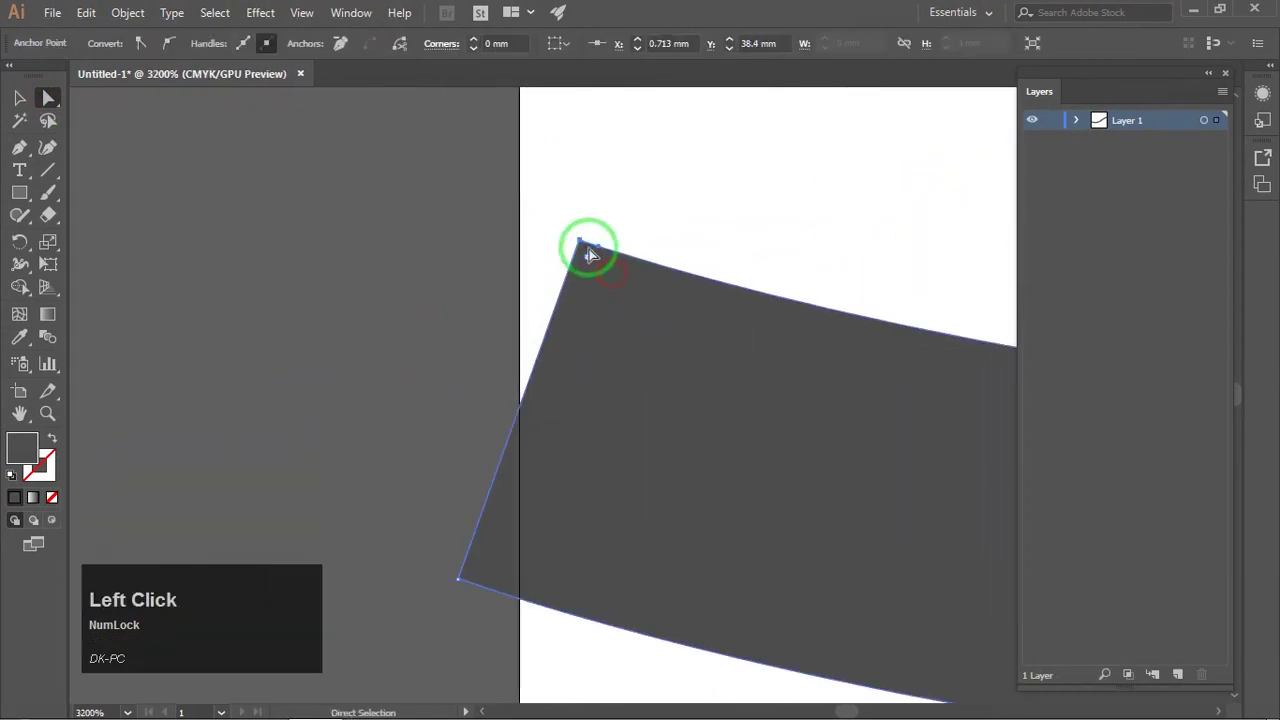
mouse_move(575, 240)
left_mouse_down()
mouse_move(514, 214)
mouse_move(500, 278)
left_mouse_up()
left_click(560, 189)
scroll(560, 189, "down", 8)
left_click_drag(652, 205, 620, 205)
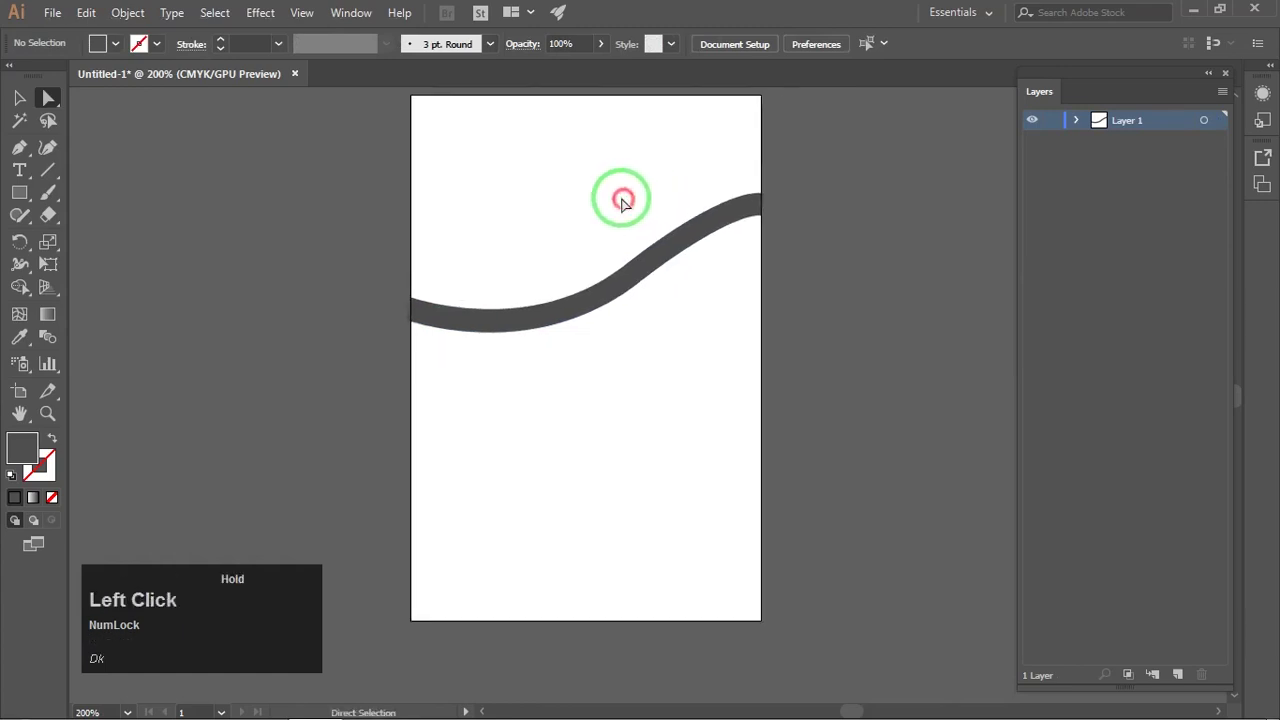
scroll(620, 205, "up", 1)
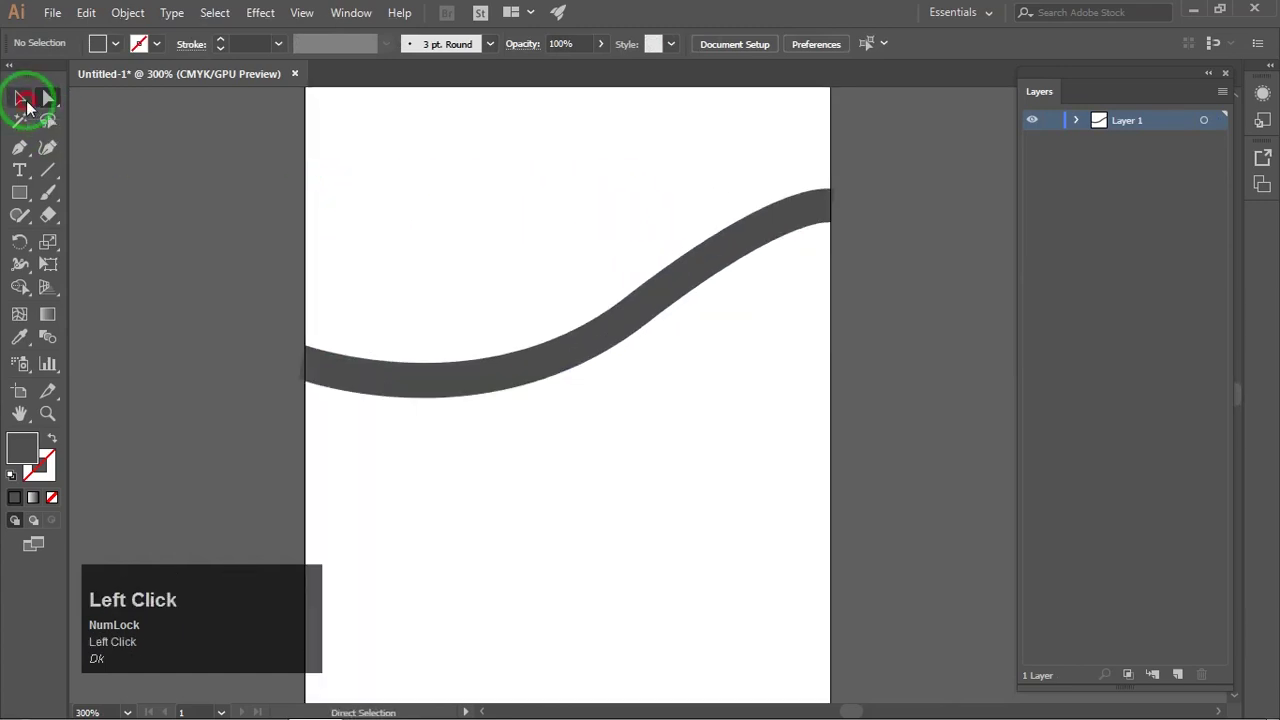
Step: Fill the wave shape with the orange swatch
left_click(598, 350)
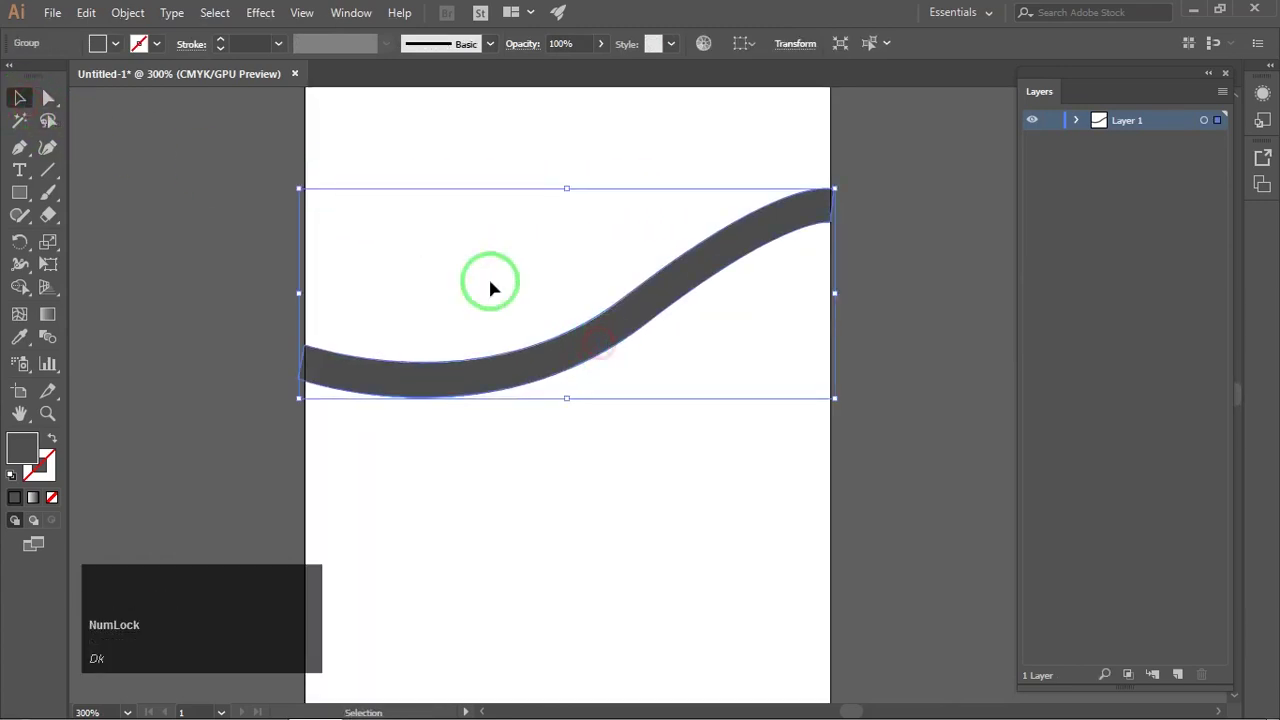
left_click(116, 45)
left_click(172, 77)
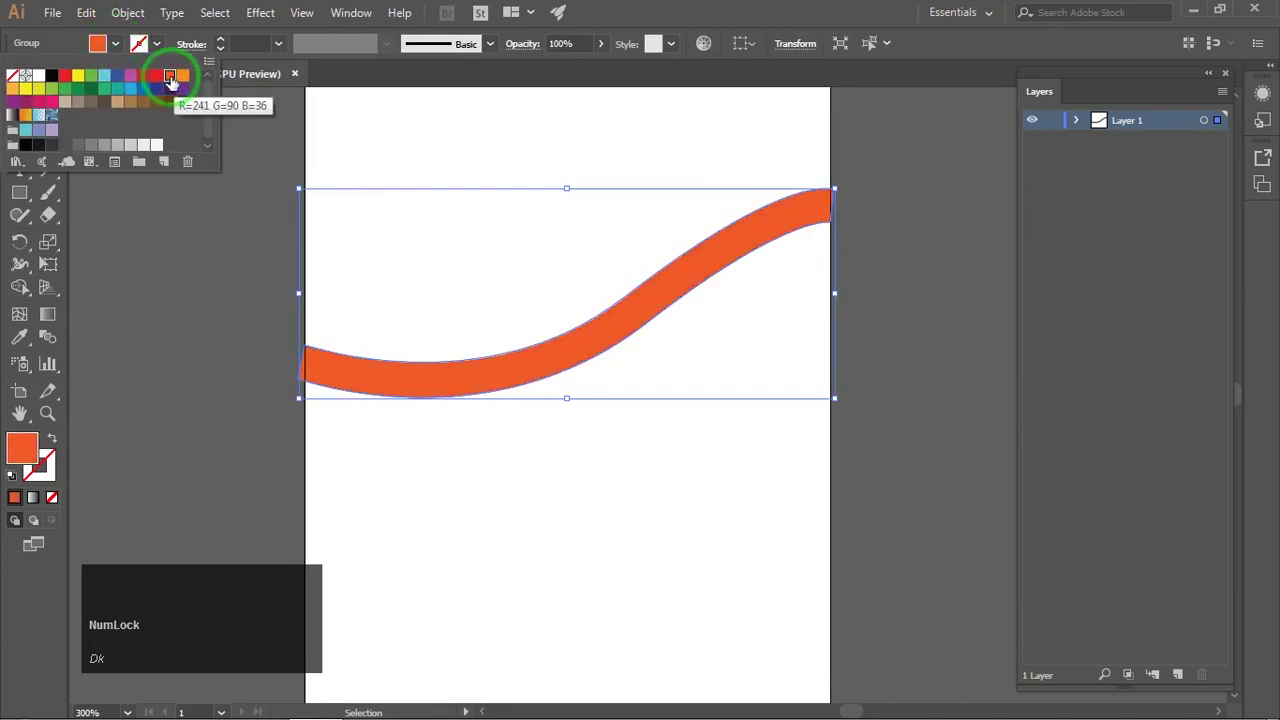
left_click(511, 167)
left_click(505, 165)
Step: Alt-drag a copy of the wave slightly lower and fill it with lighter orange FF8261
left_click_drag(582, 217, 571, 187)
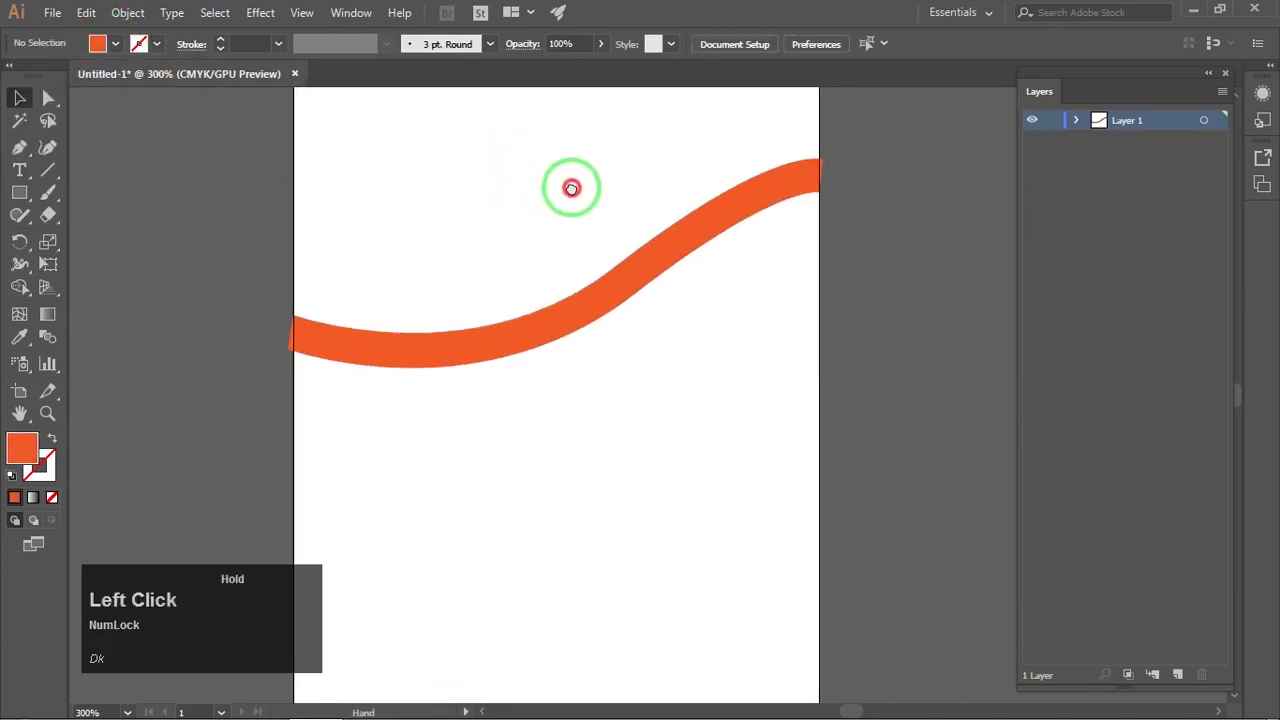
left_click(616, 286)
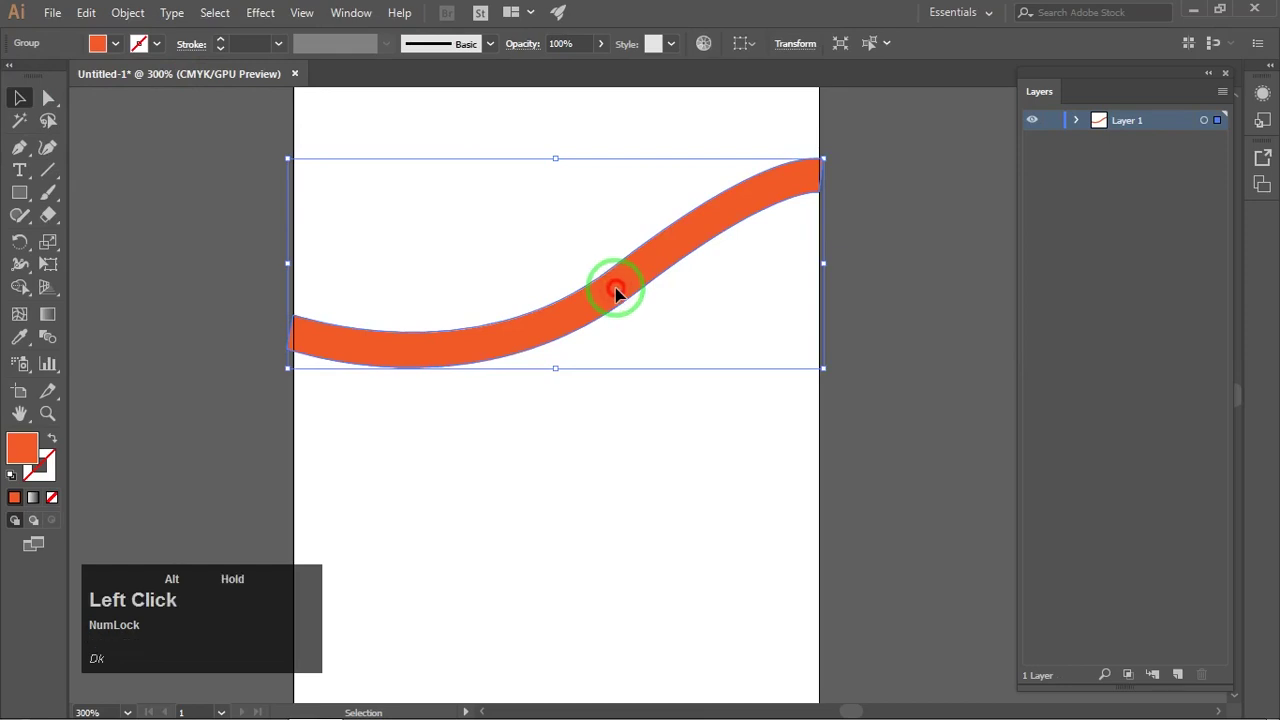
left_click_drag(616, 291, 620, 301)
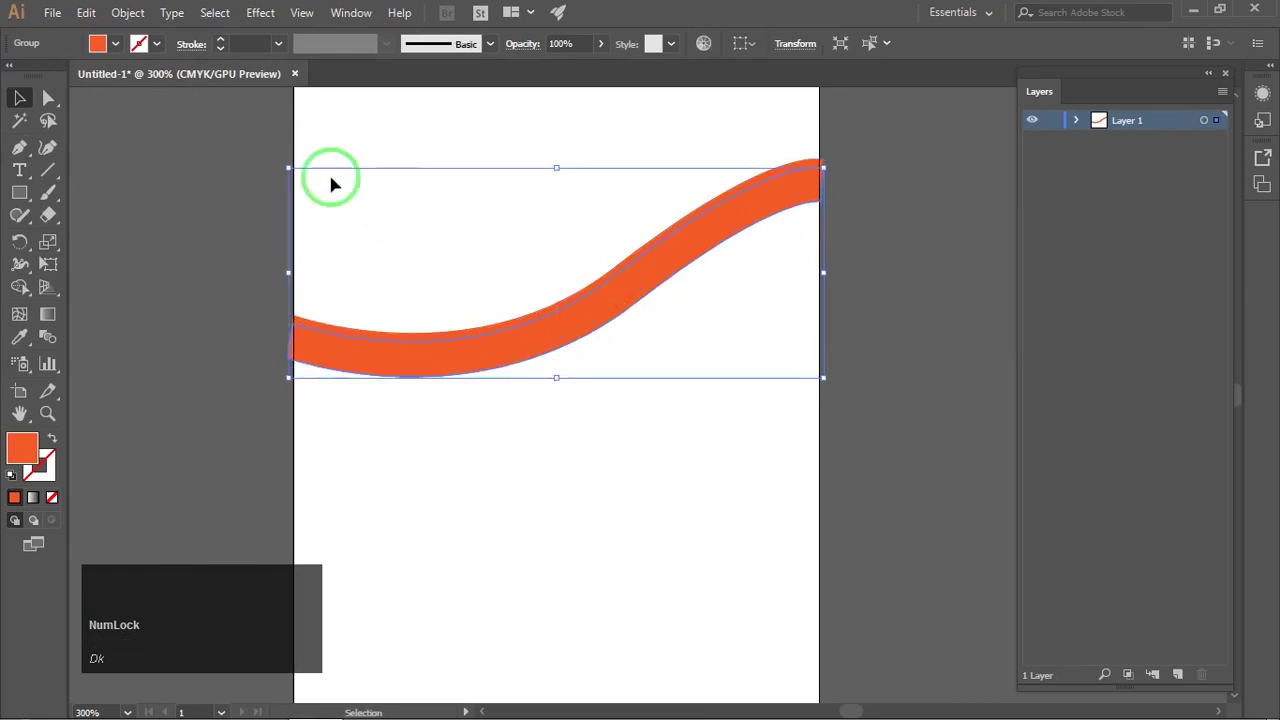
double_click(24, 448)
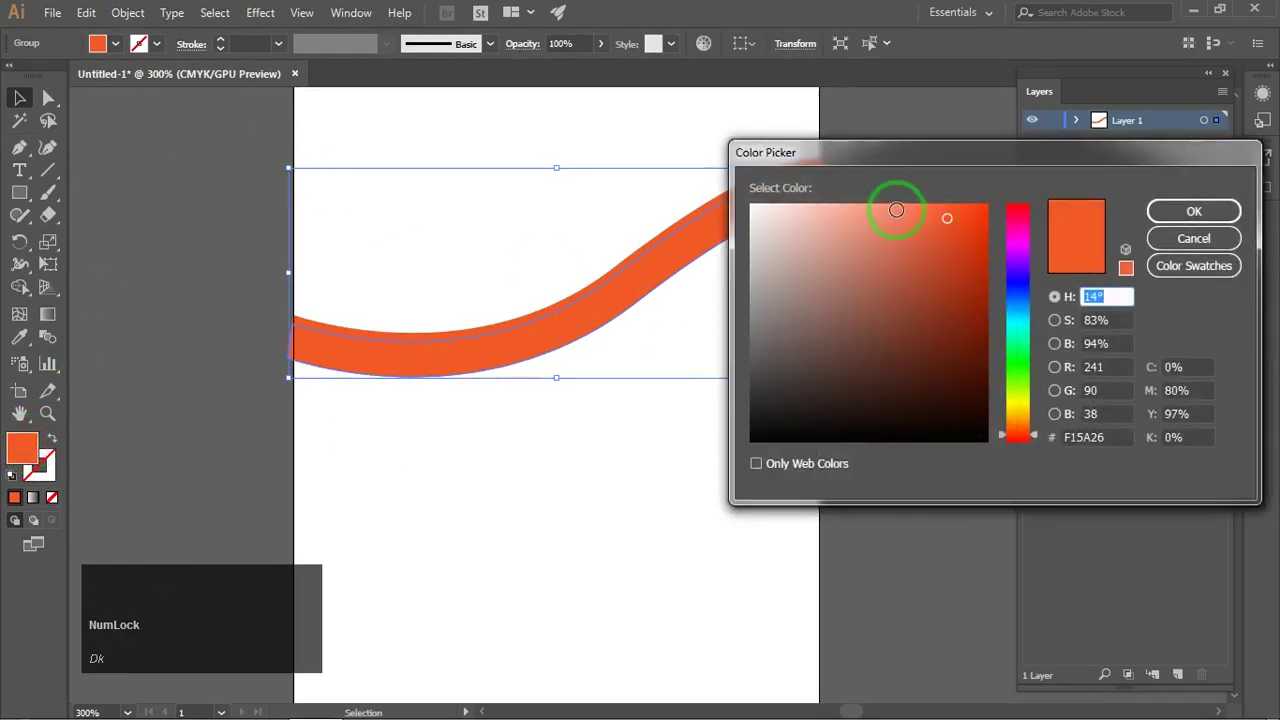
left_click_drag(896, 210, 898, 203)
left_click(1180, 210)
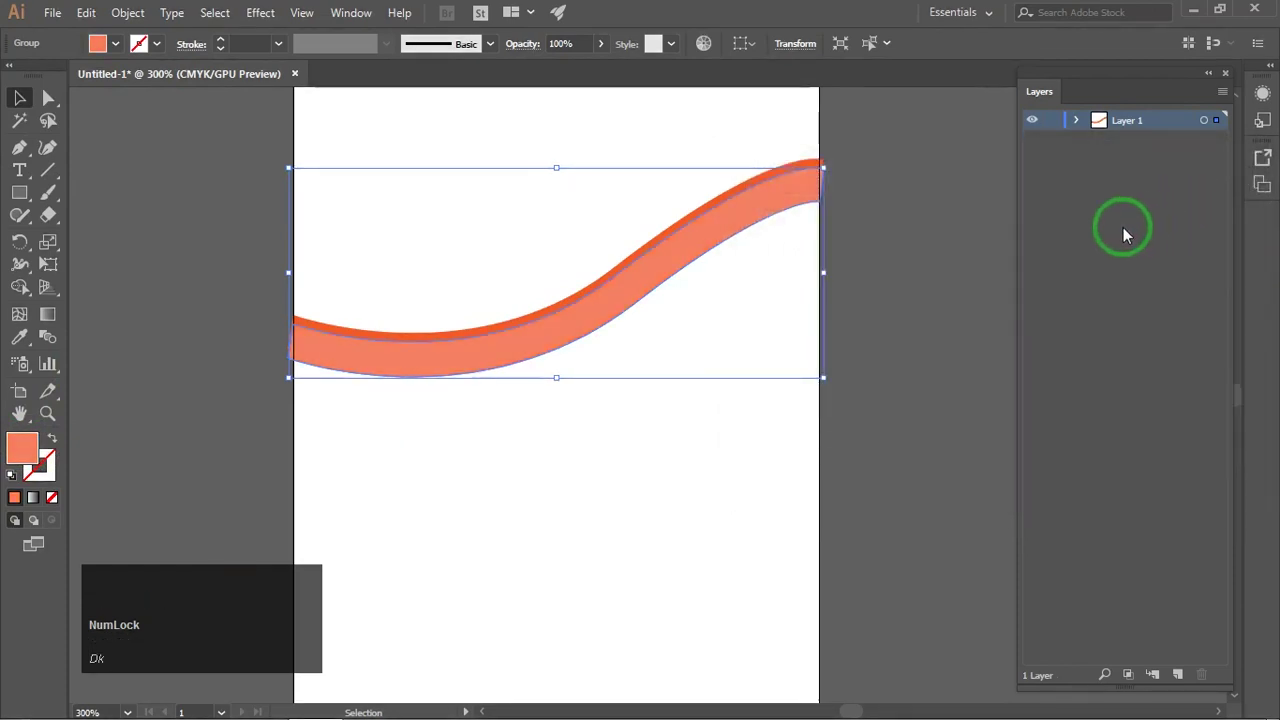
Step: Send the light orange copy behind the darker wave with Ctrl+[
left_click(1076, 120)
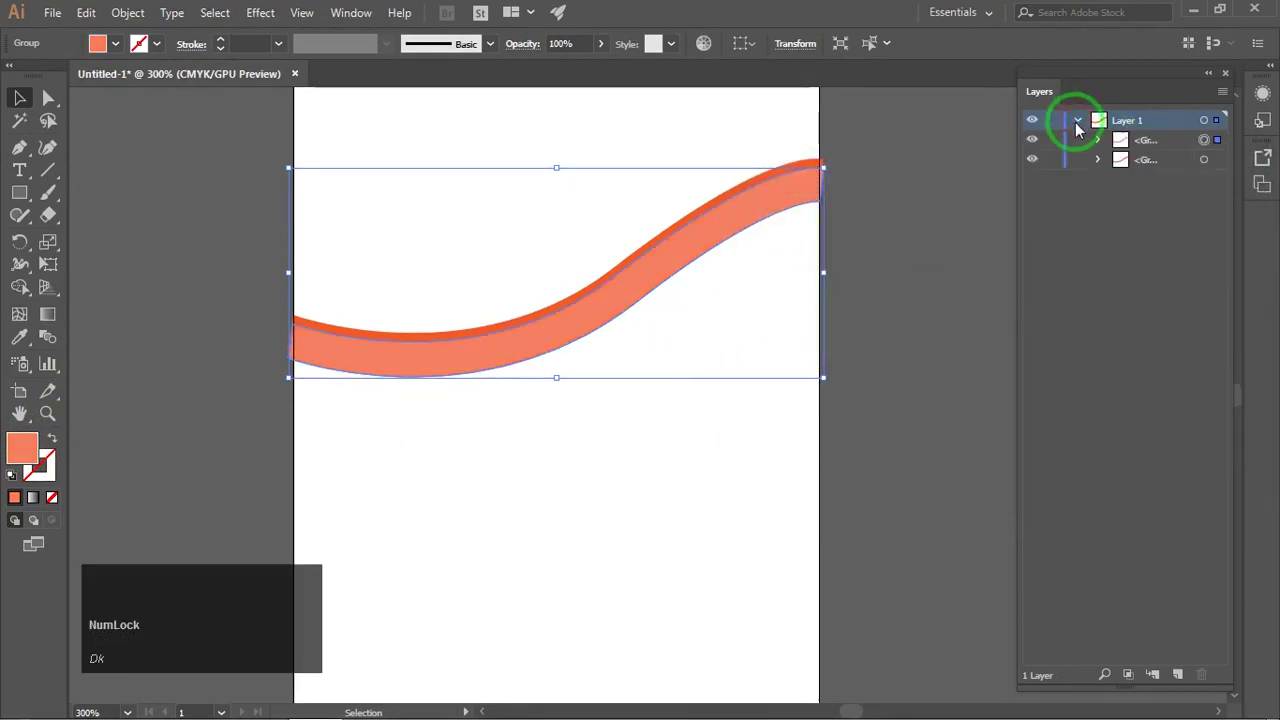
key("ctrl+bracketleft")
left_click(935, 270)
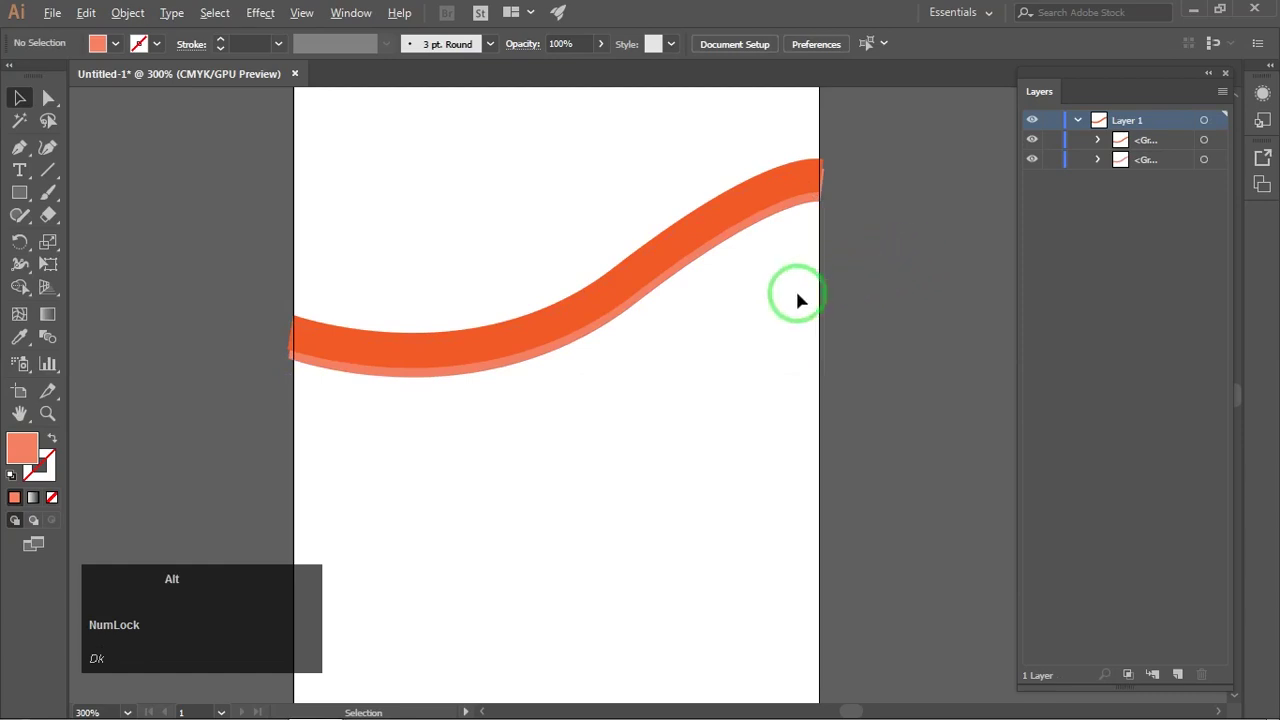
left_click_drag(798, 300, 806, 274)
scroll(803, 274, "down", 1)
Step: Draw a closed Pen shape following the wave down to the artboard's bottom corners
key("p")
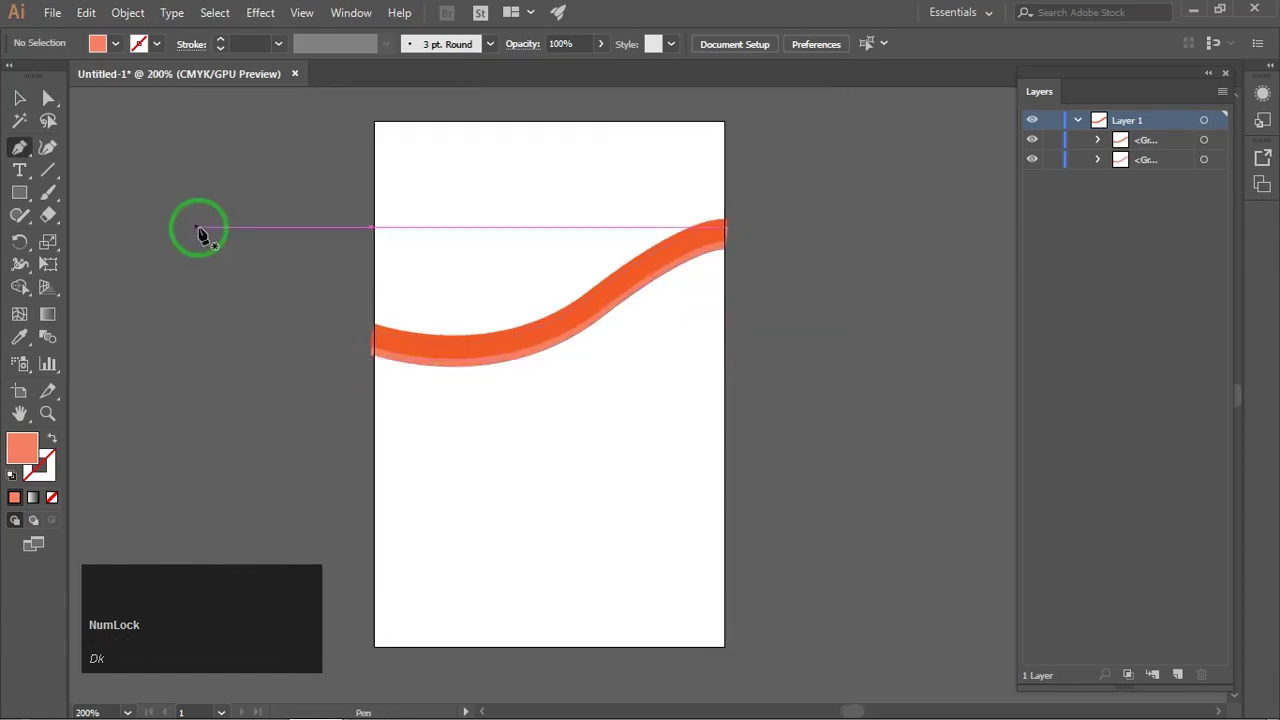
left_click(116, 44)
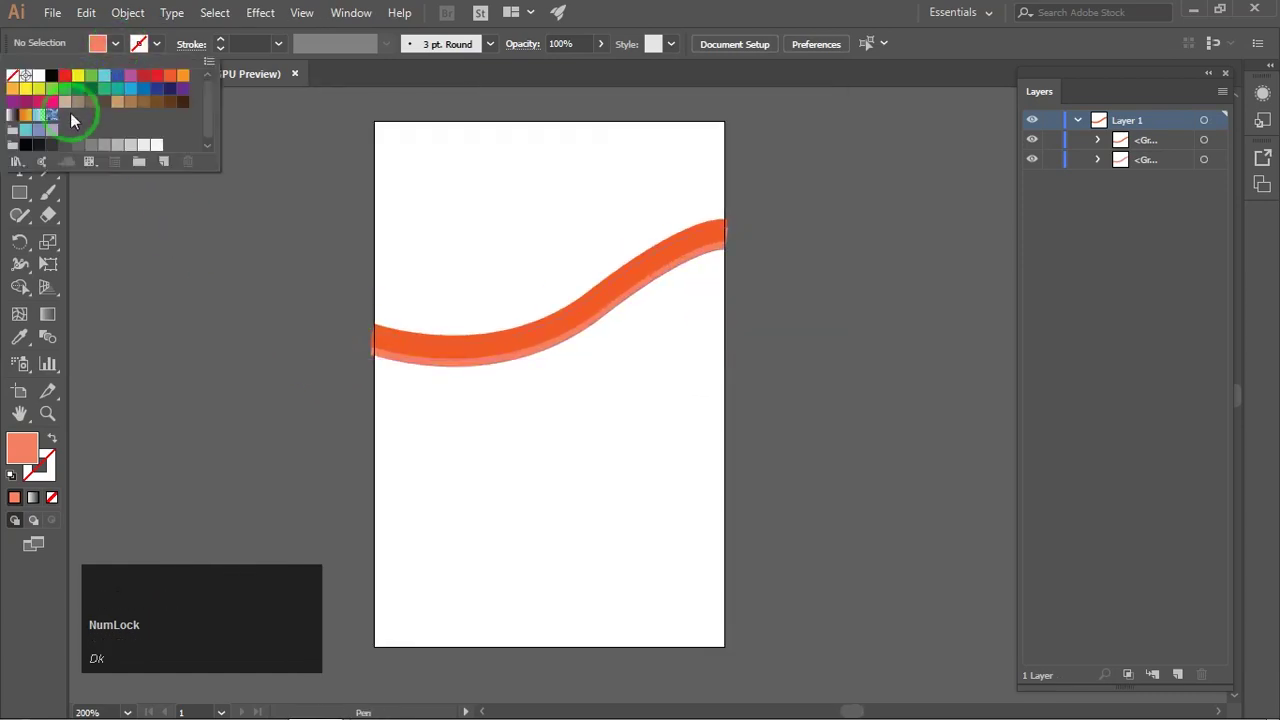
left_click(267, 302)
left_click(376, 344)
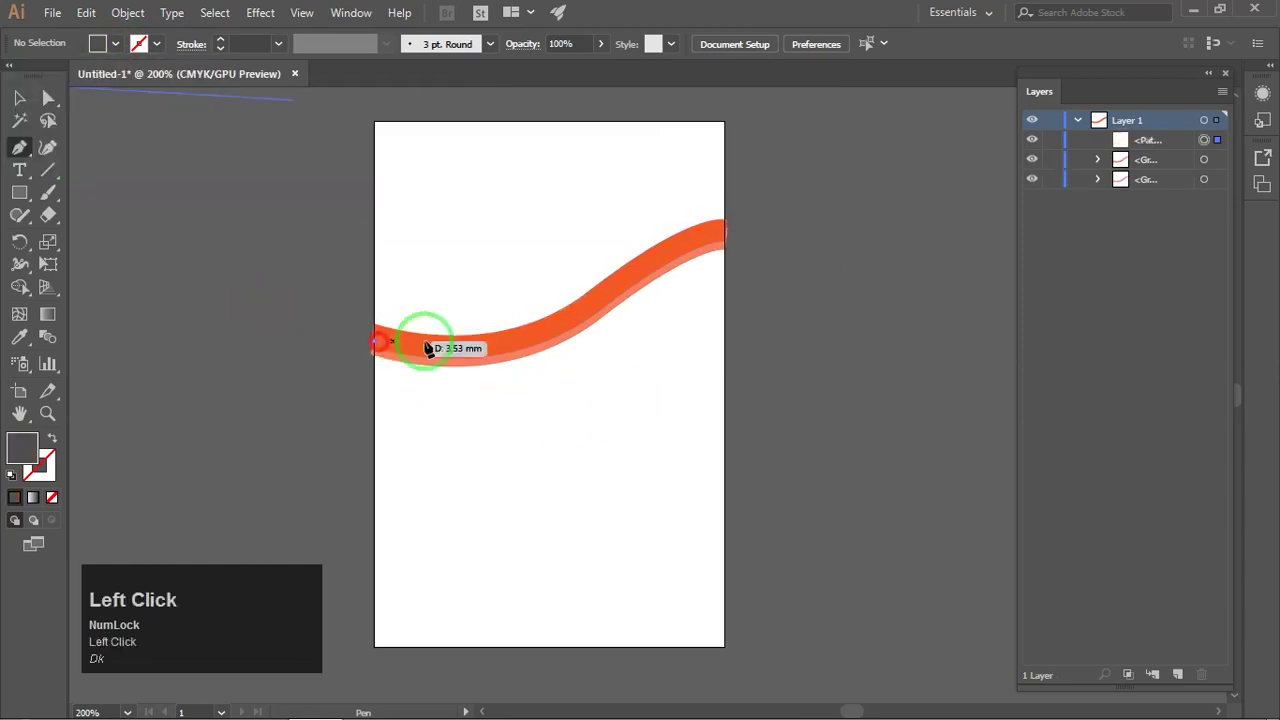
left_click_drag(503, 342, 543, 334)
left_click(652, 246)
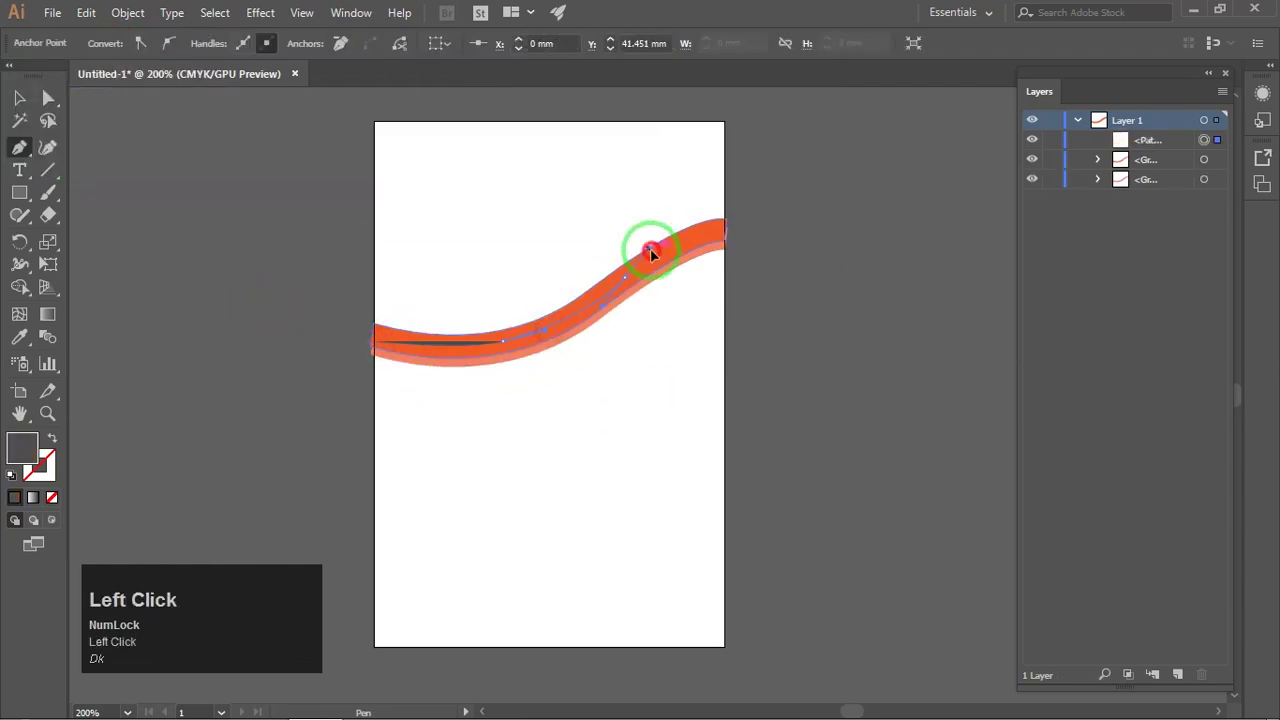
left_click(724, 234)
left_click(724, 646)
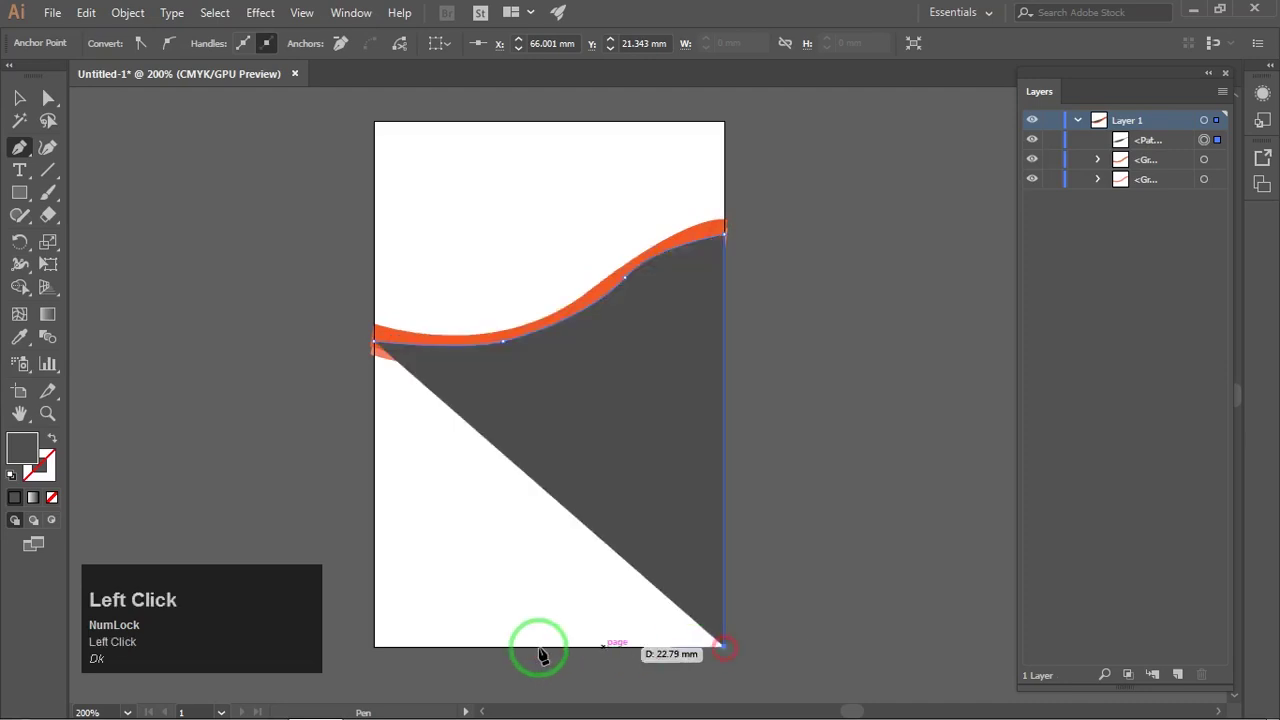
left_click(375, 647)
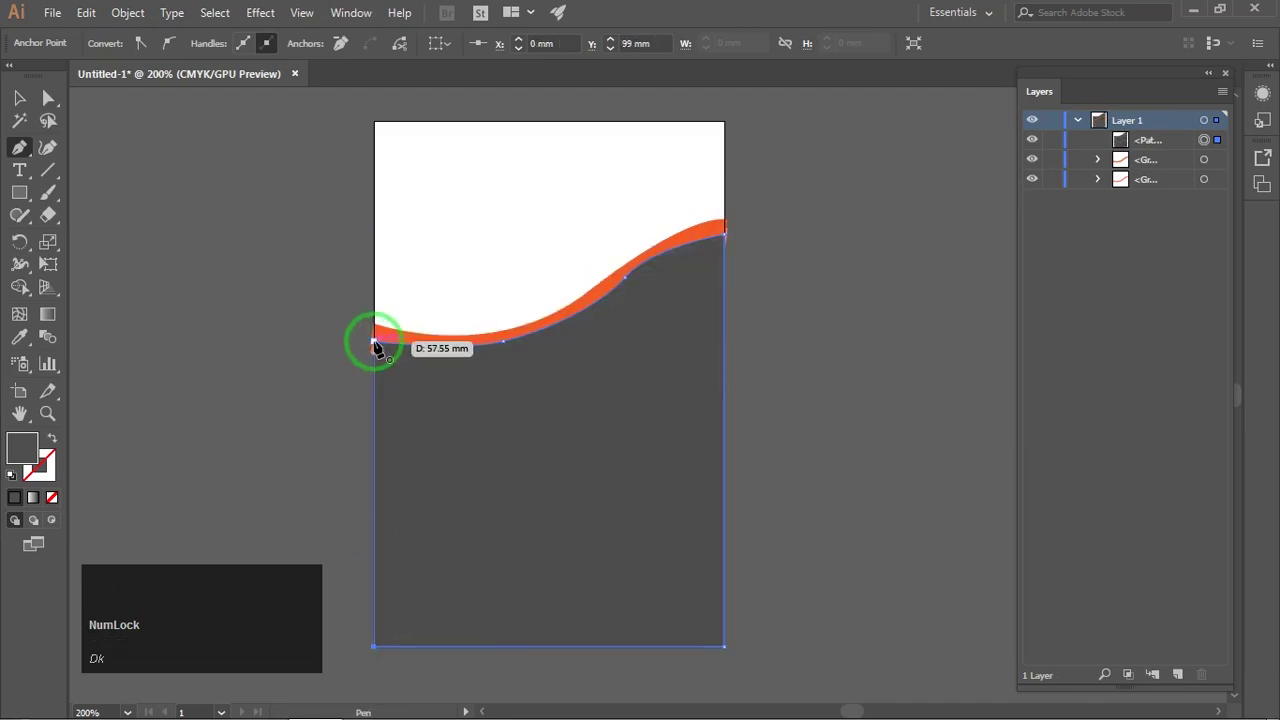
left_click(375, 344)
left_click(20, 97)
Step: Send the dark shape to the back, behind the orange waves
right_click(564, 401)
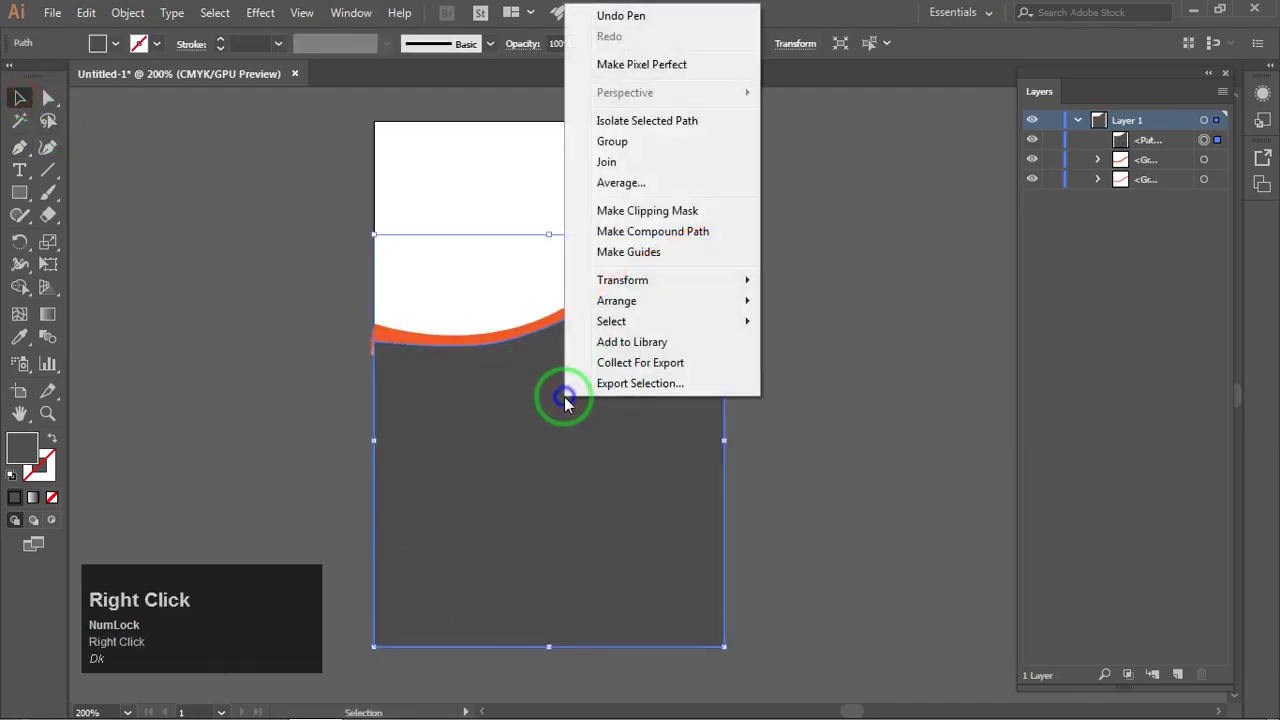
mouse_move(620, 300)
left_click(822, 366)
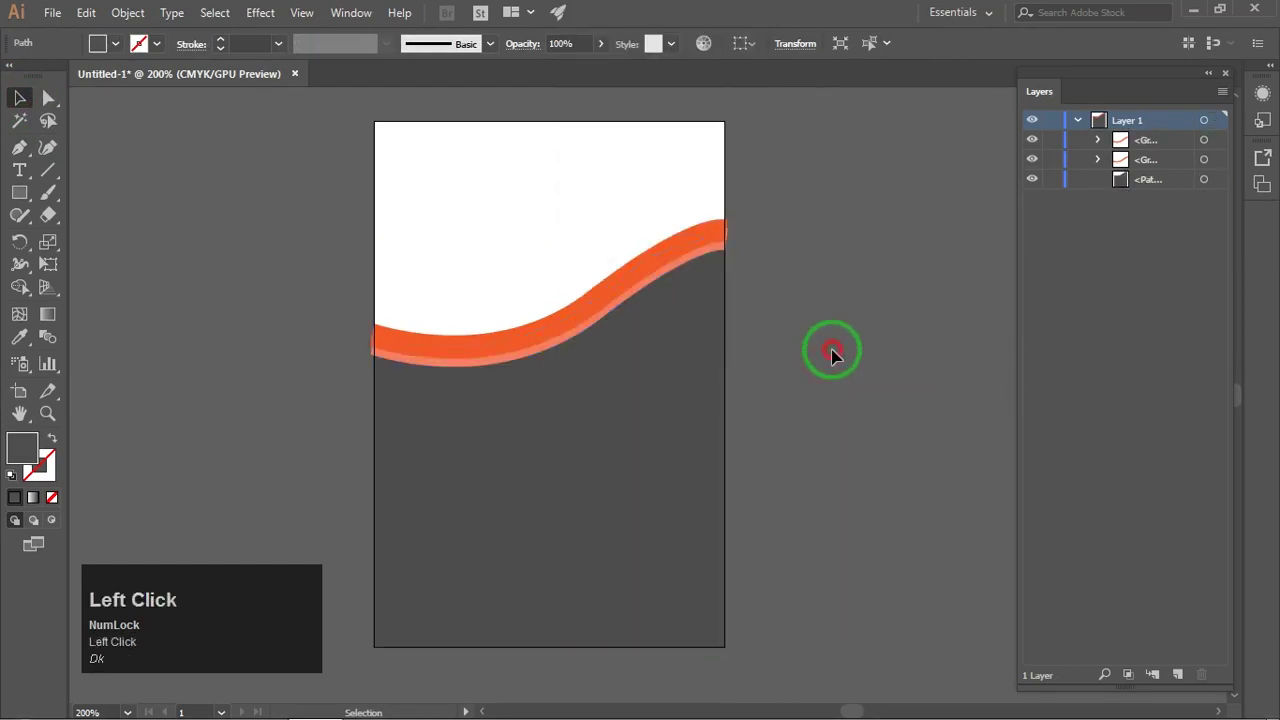
left_click(829, 351)
left_click_drag(600, 263, 626, 340)
key("ctrl+bracketleft")
Step: Nudge the wave artwork down and pull the dark shape's bottom to the artboard edge
key("Down")
key("Down")
key("Down")
key("Down")
key("Down")
key("Down")
key("Down")
key("Down")
key("Down")
key("Down")
key("Down")
key("Down")
key("Down")
key("Down")
key("Down")
key("Down")
key("Down")
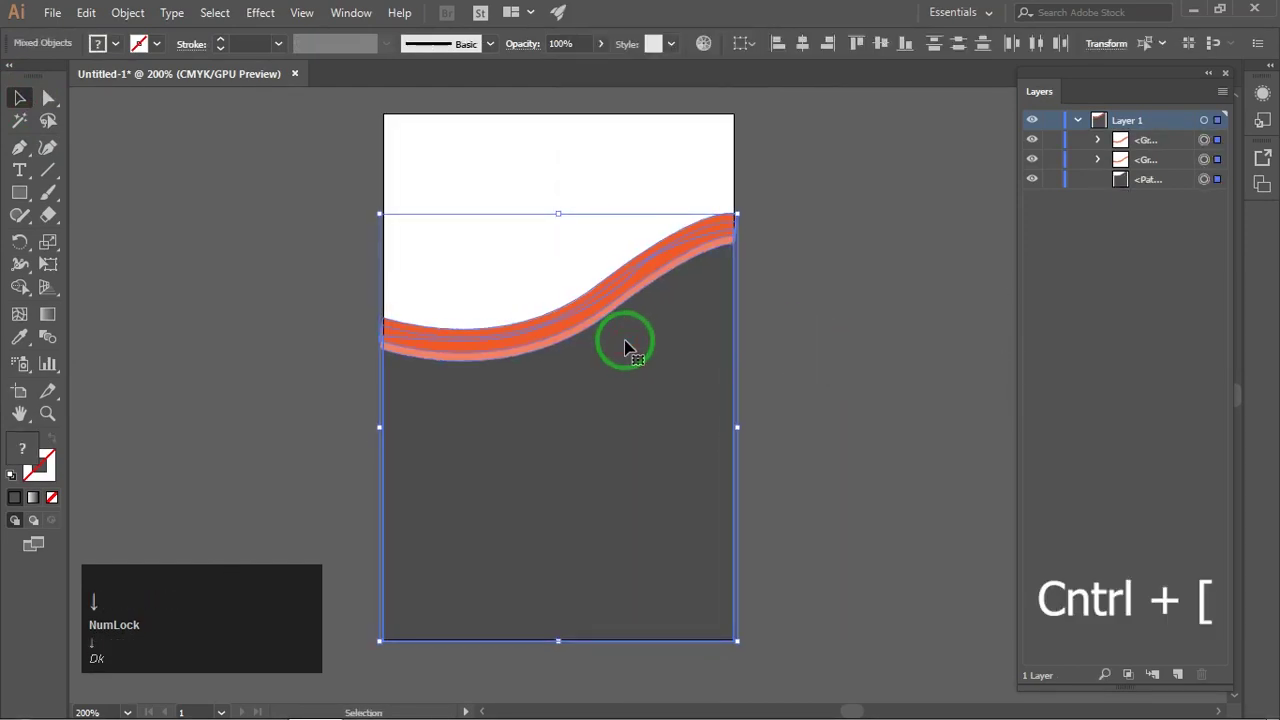
key("Down")
key("Down")
key("Down")
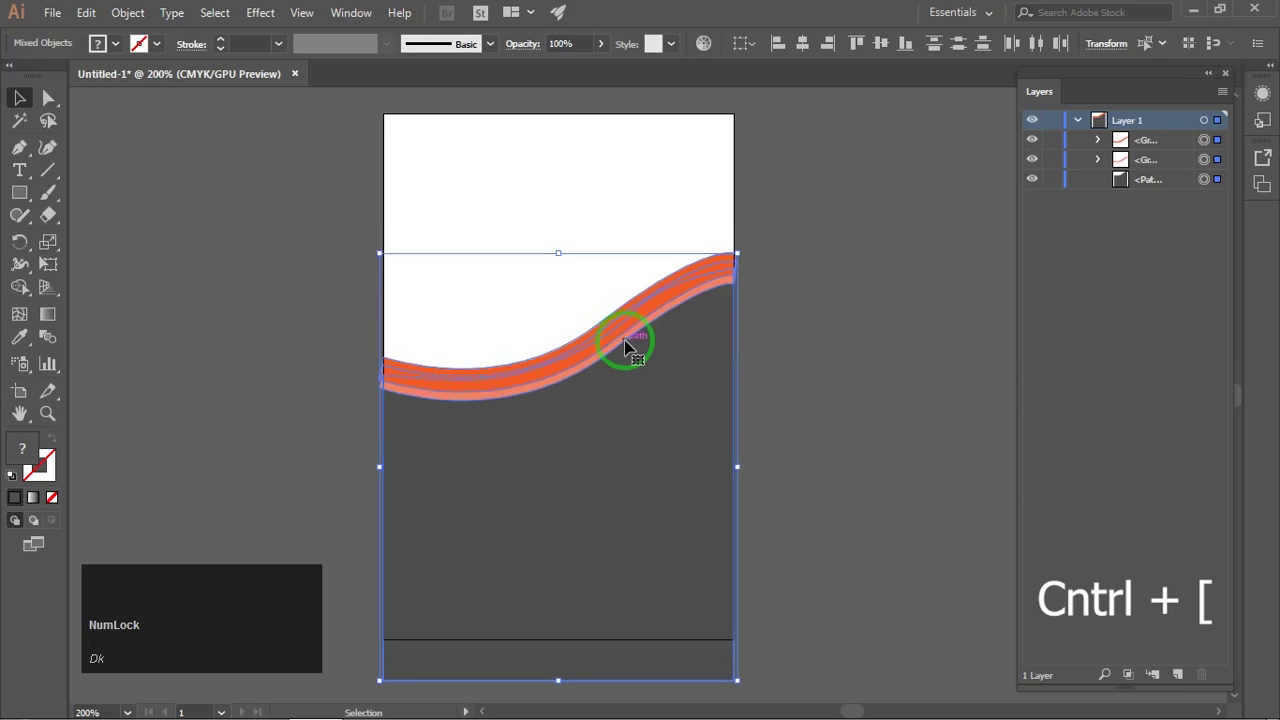
left_click(905, 345)
left_click_drag(657, 545, 677, 425)
left_click(593, 553)
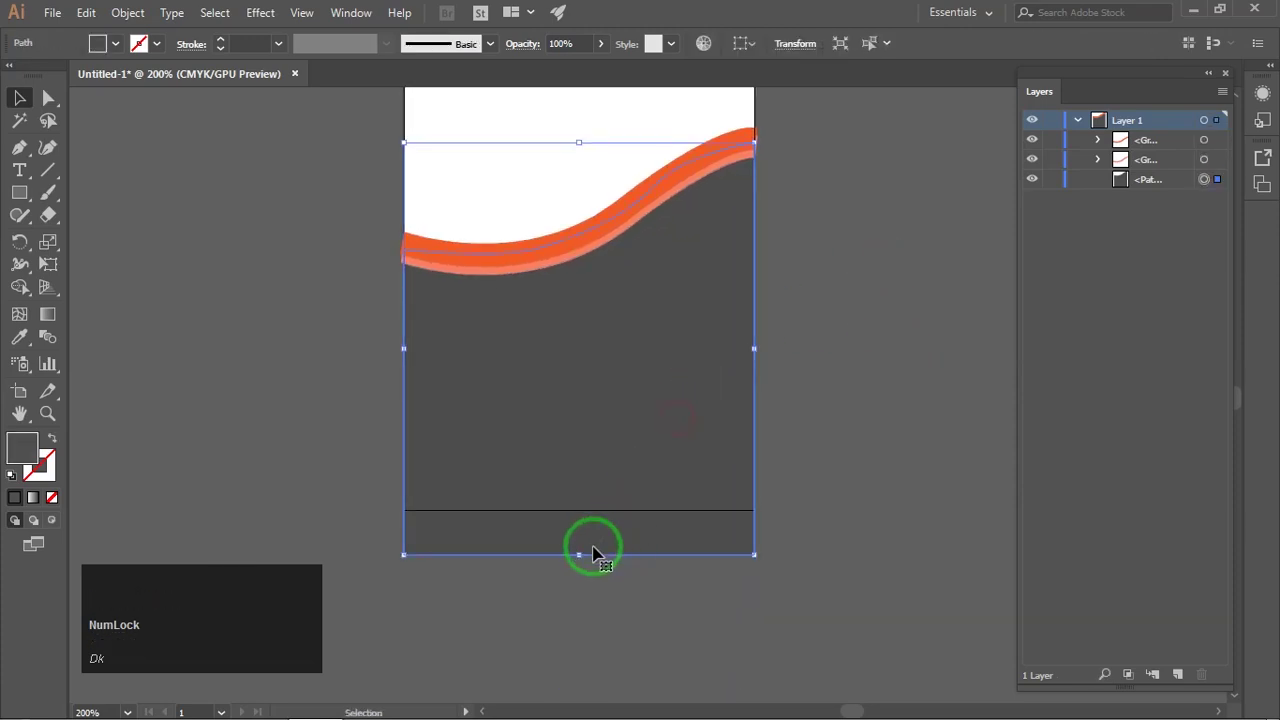
left_click_drag(578, 557, 577, 510)
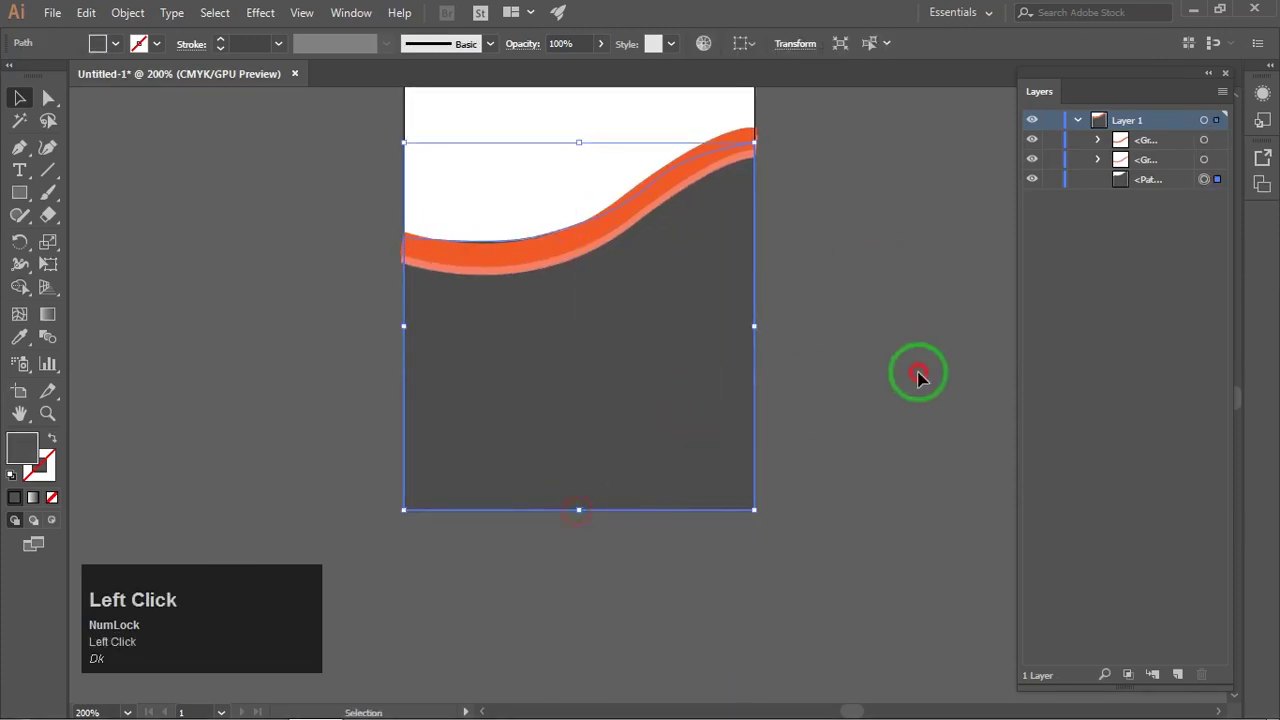
left_click(917, 374)
left_click_drag(872, 323, 798, 397)
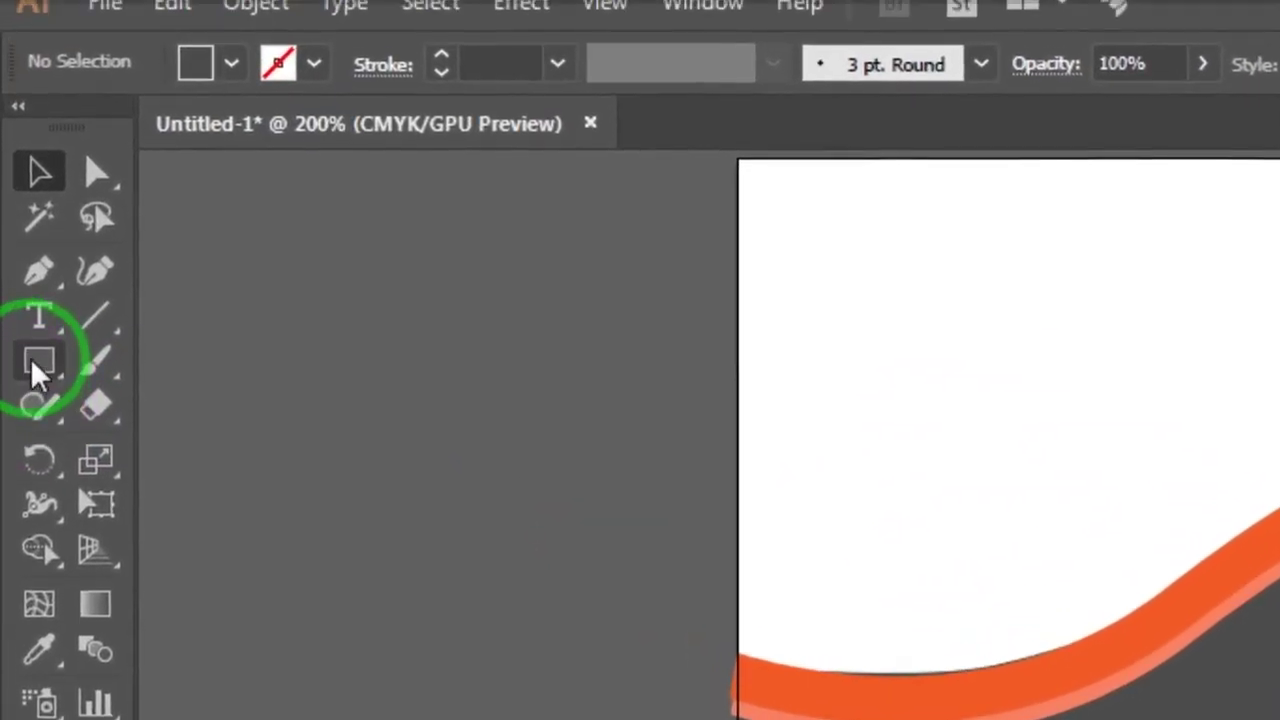
Step: Choose the Rectangle tool with white fill and orange stroke
left_click(19, 192)
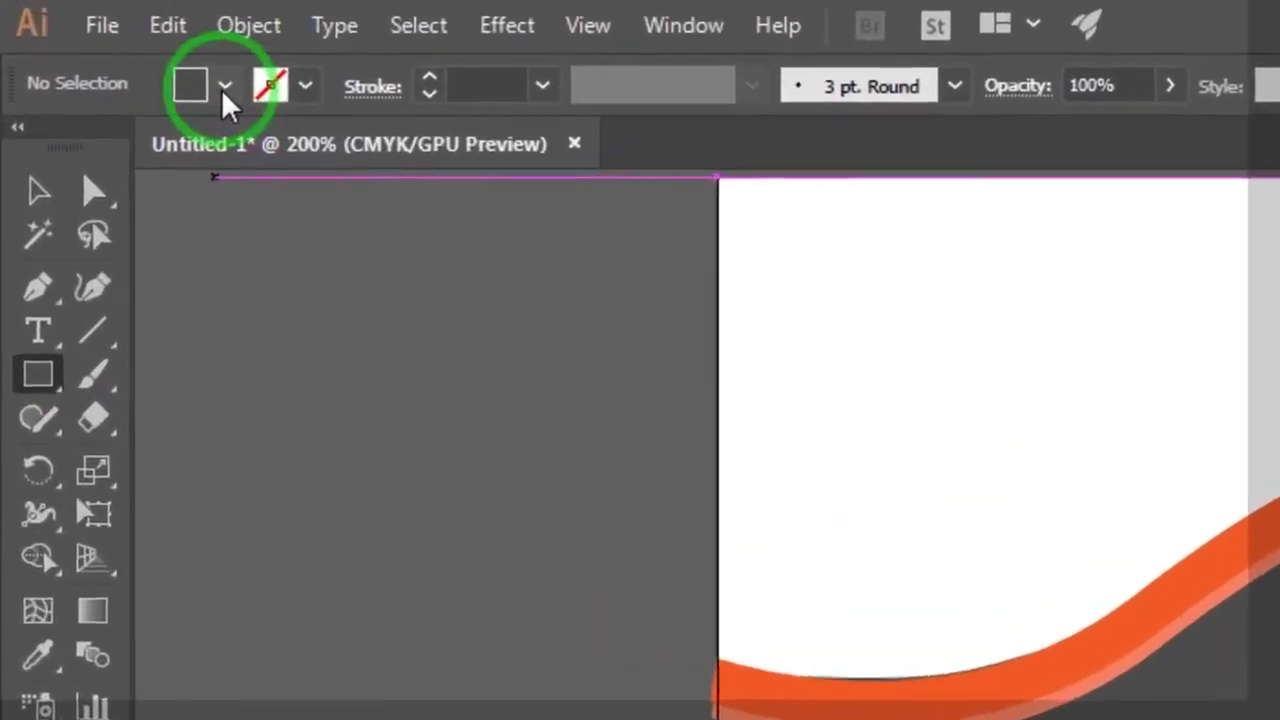
left_click(115, 43)
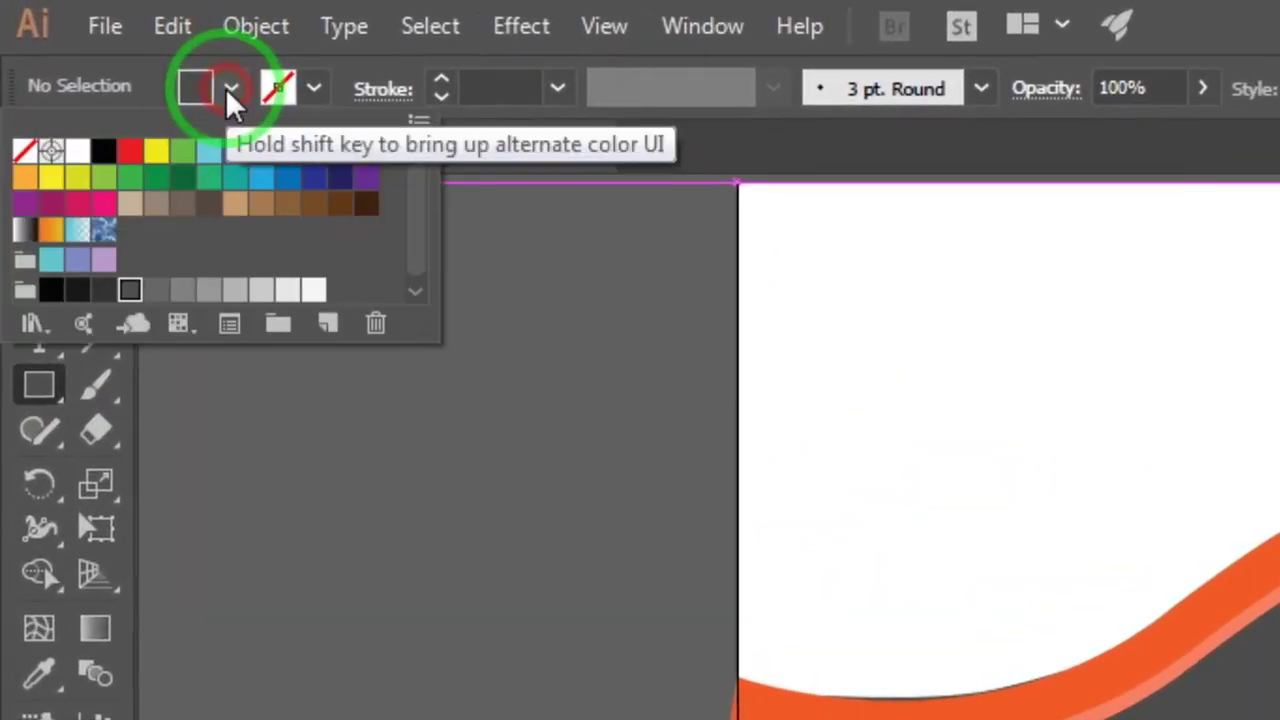
left_click(79, 155)
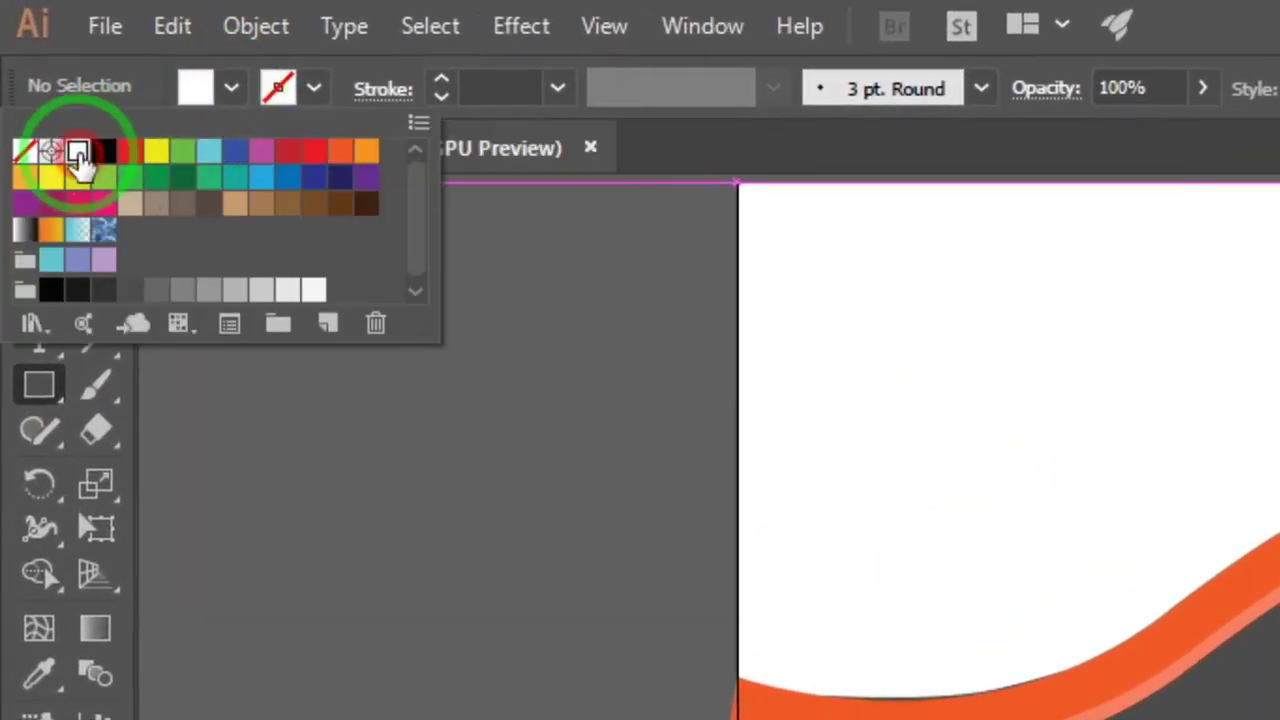
left_click(313, 88)
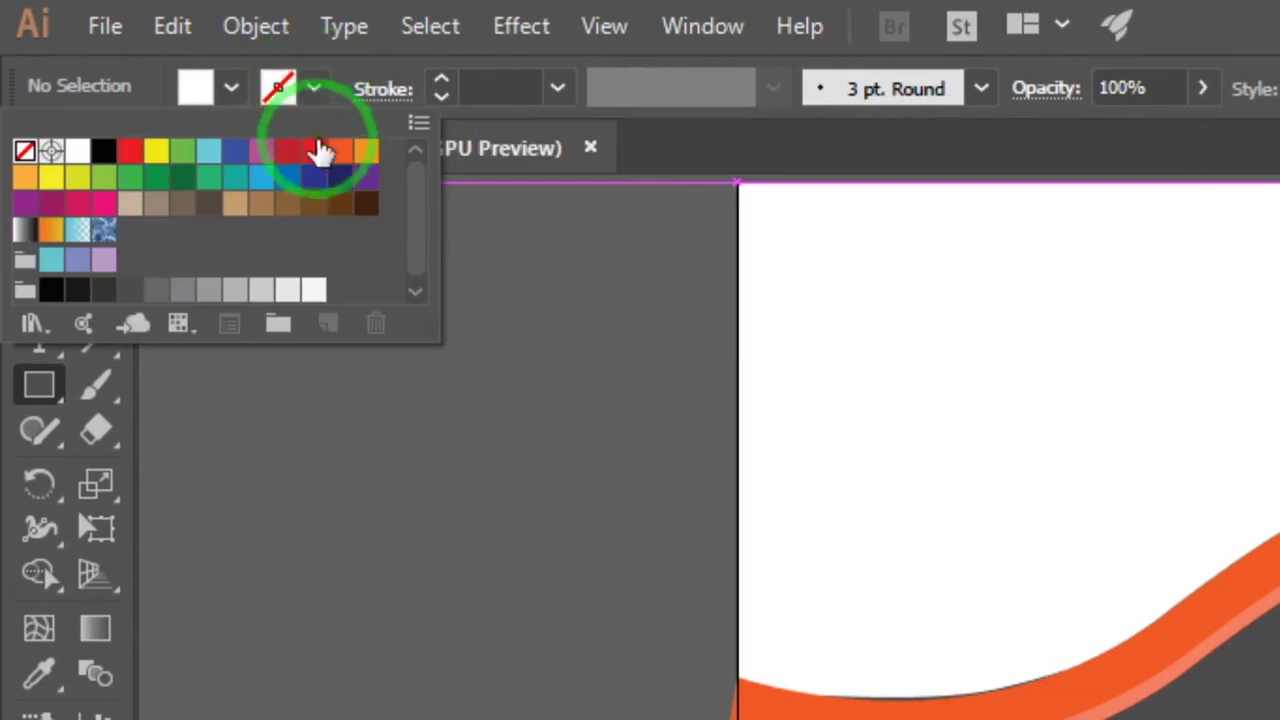
left_click(336, 150)
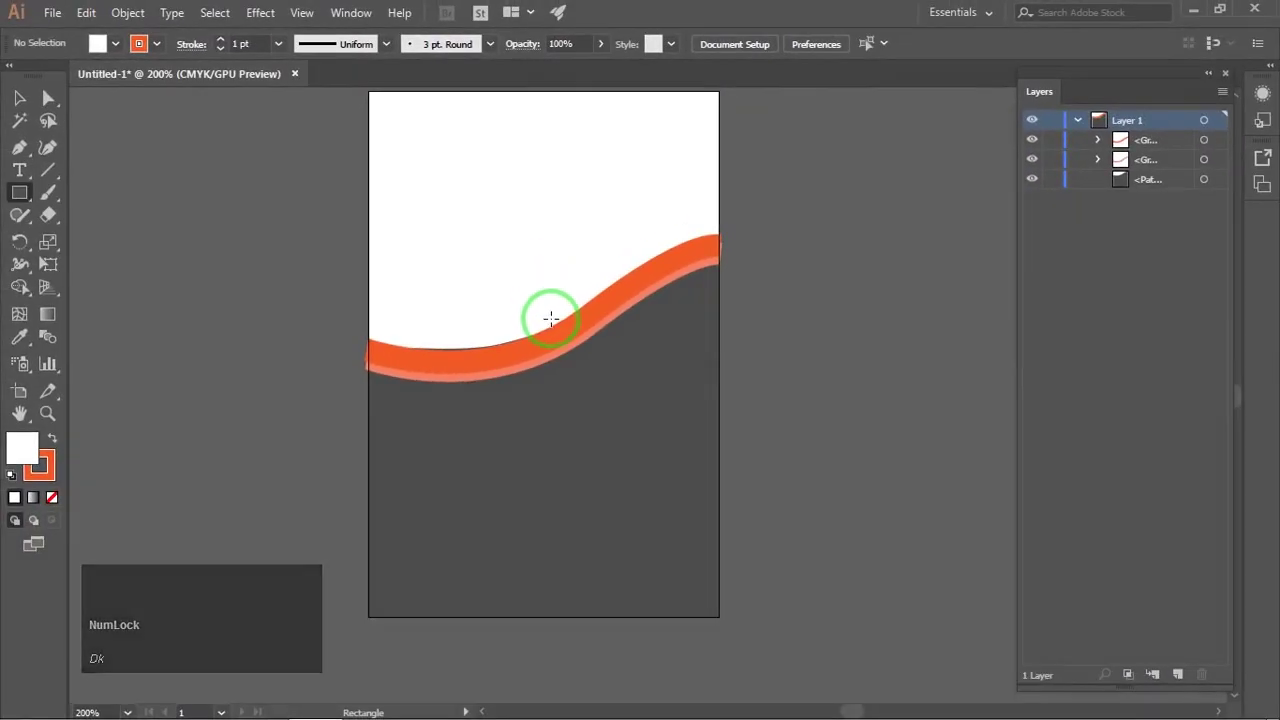
Step: Draw a roughly 25 × 31 mm frame over the middle of the wave with a 3 pt stroke
left_click_drag(691, 450, 719, 526)
left_click_drag(564, 358, 617, 405)
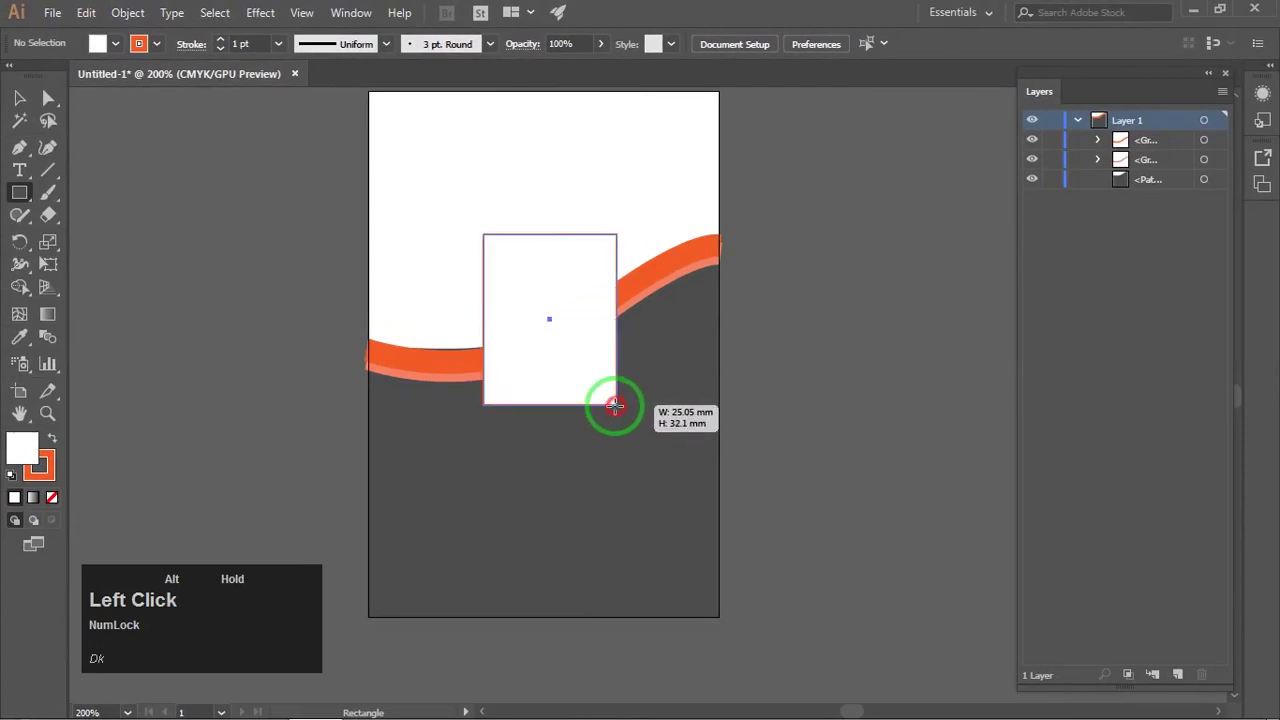
left_click(494, 117)
left_click_drag(583, 280, 575, 292)
left_click(578, 194)
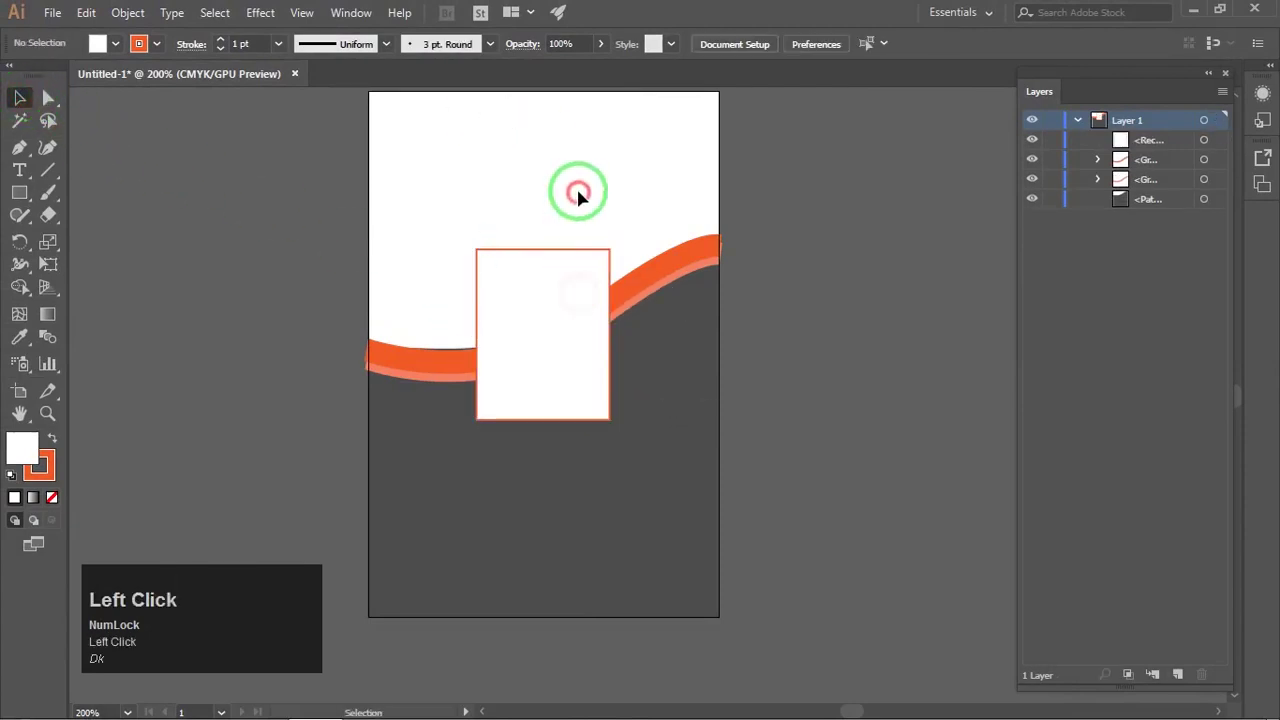
left_click(561, 264)
scroll(263, 44, "up", 2)
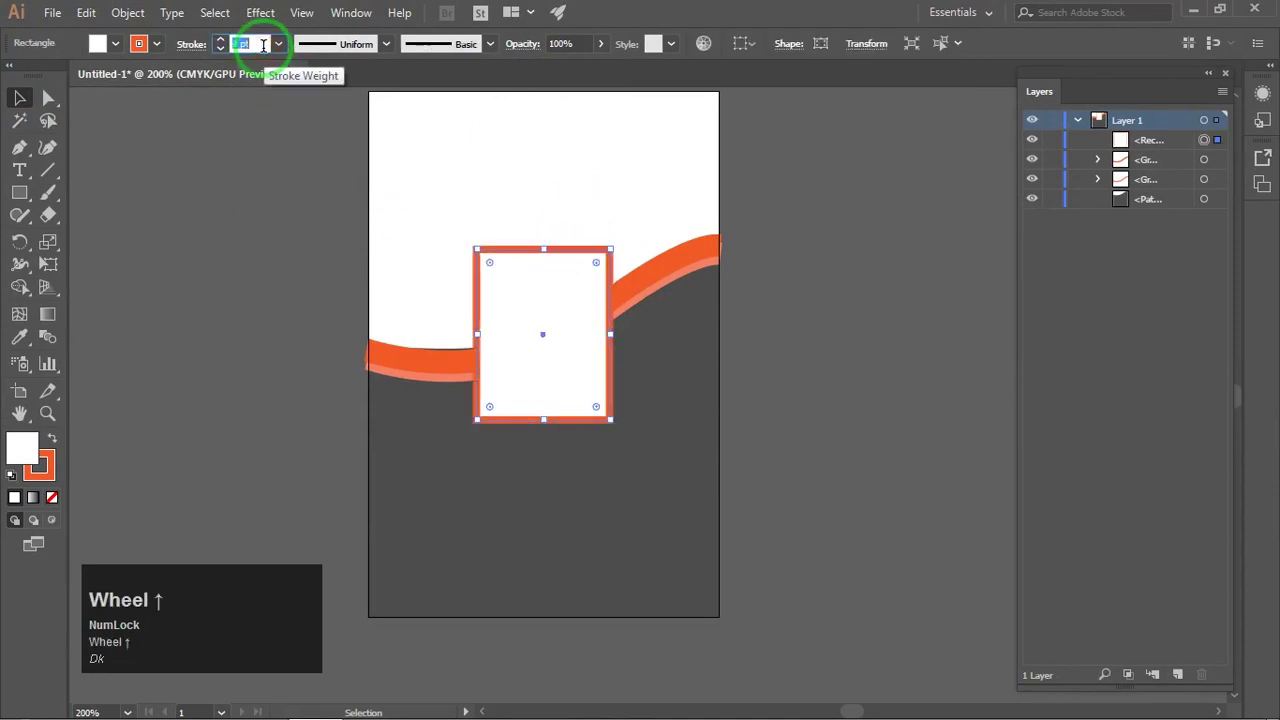
left_click(457, 126)
key("space")
mouse_move(532, 123)
left_mouse_down()
mouse_move(537, 160)
mouse_move(531, 129)
mouse_move(534, 147)
left_mouse_up()
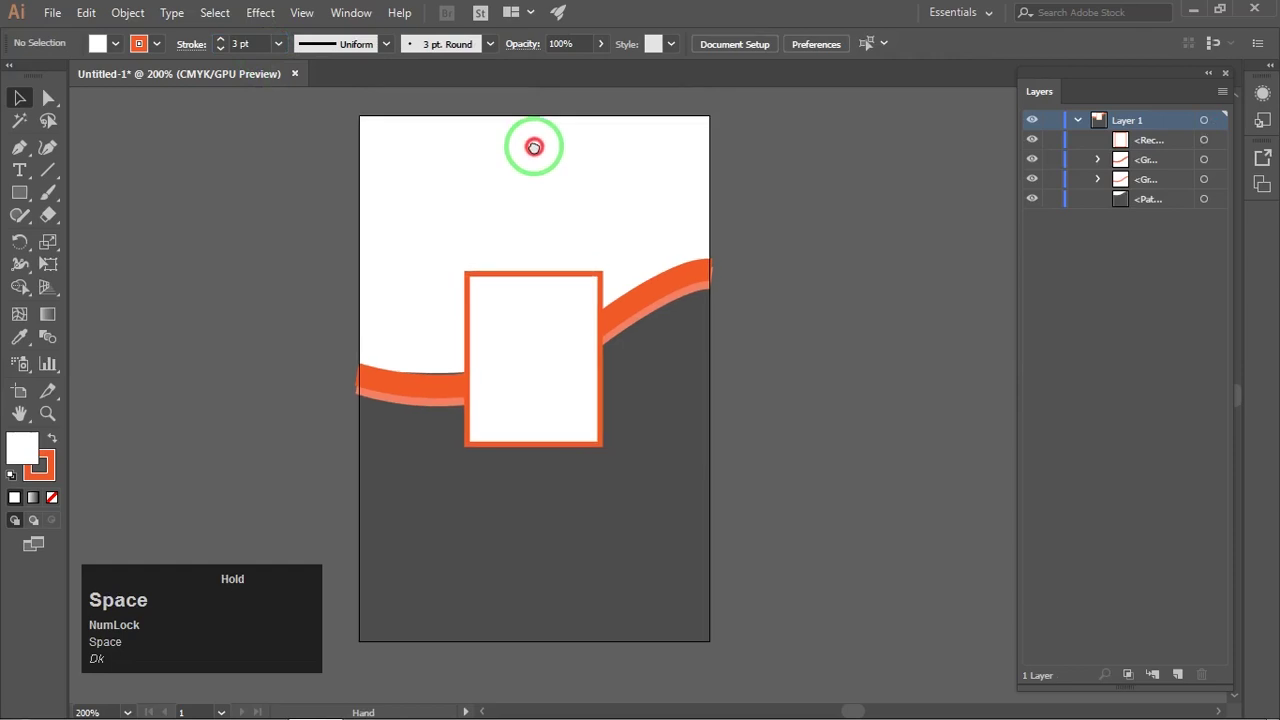
scroll(469, 517, "up", 2)
left_click_drag(471, 449, 450, 344)
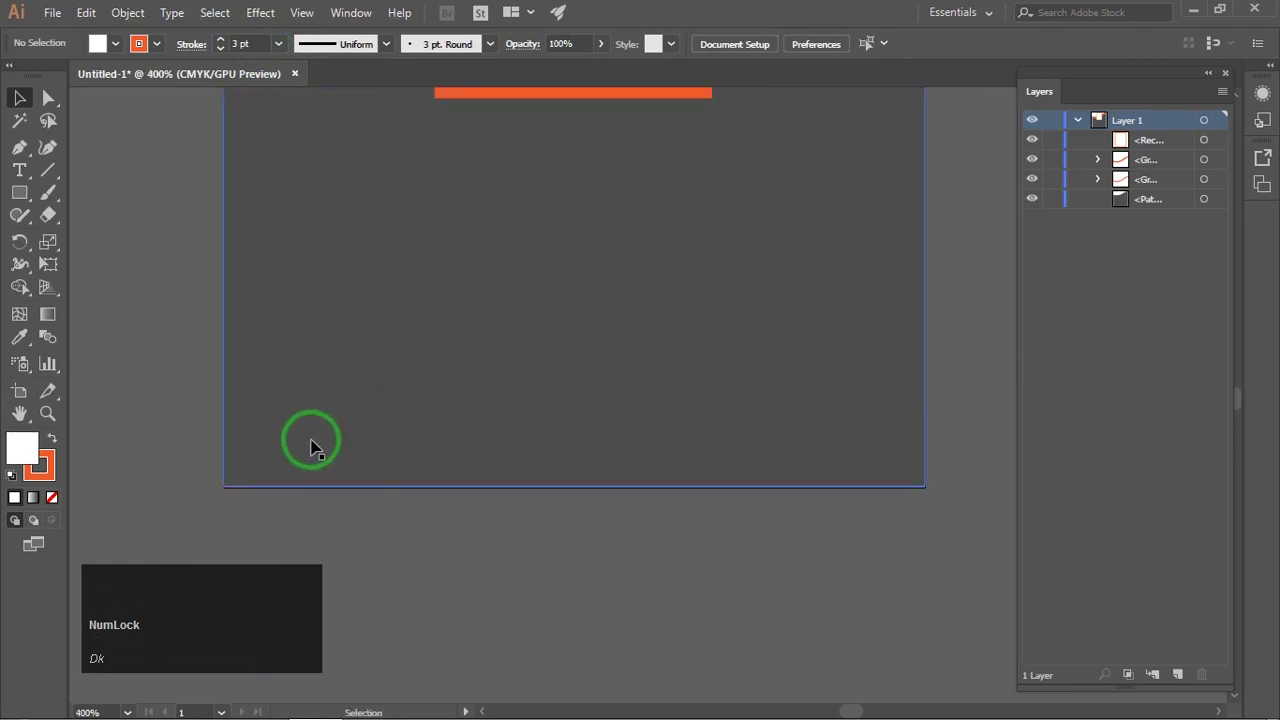
Step: Draw a wide rectangle along the artboard's bottom edge with no stroke
key("m")
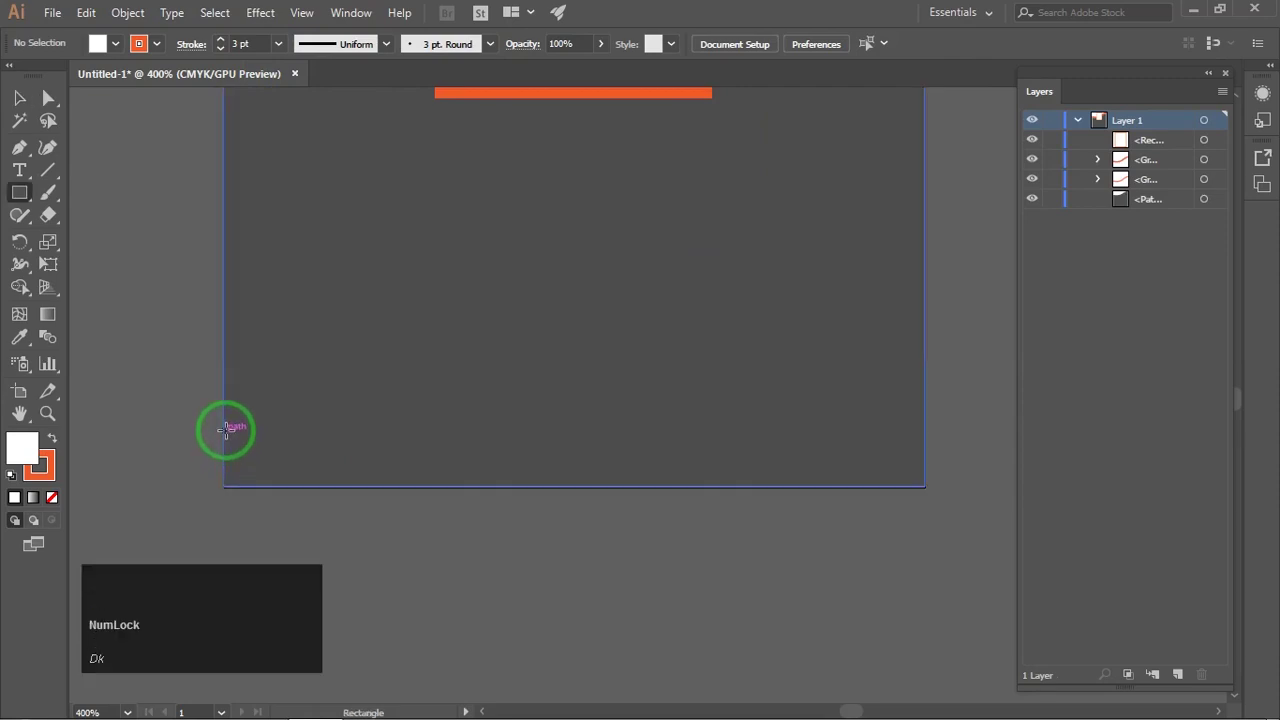
left_click_drag(224, 426, 925, 488)
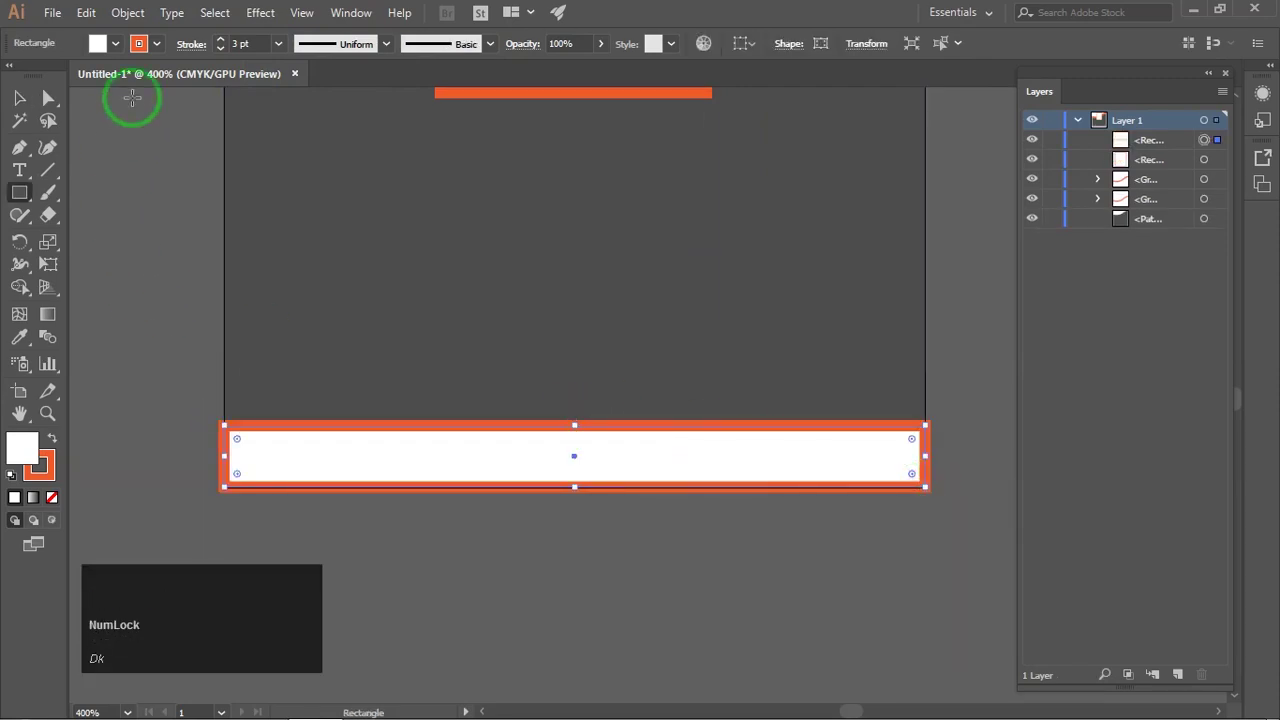
left_click(139, 44)
left_click(13, 78)
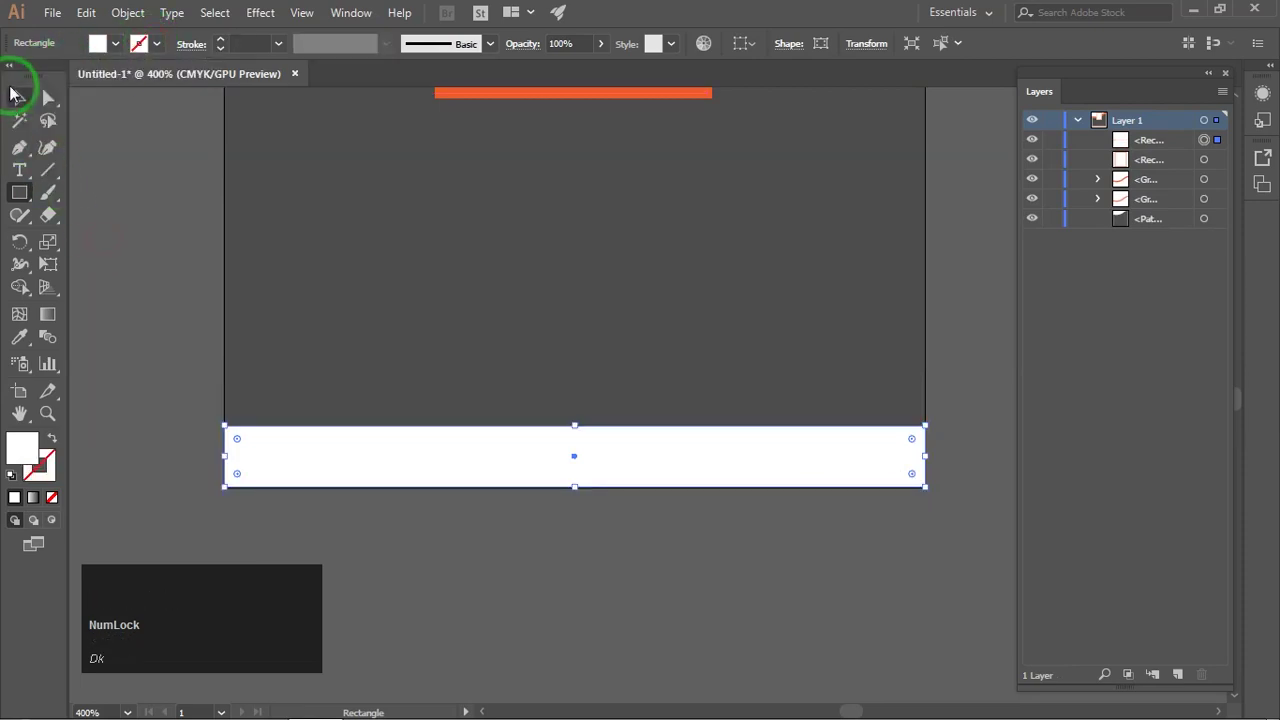
left_click(566, 274)
scroll(566, 270, "down", 3)
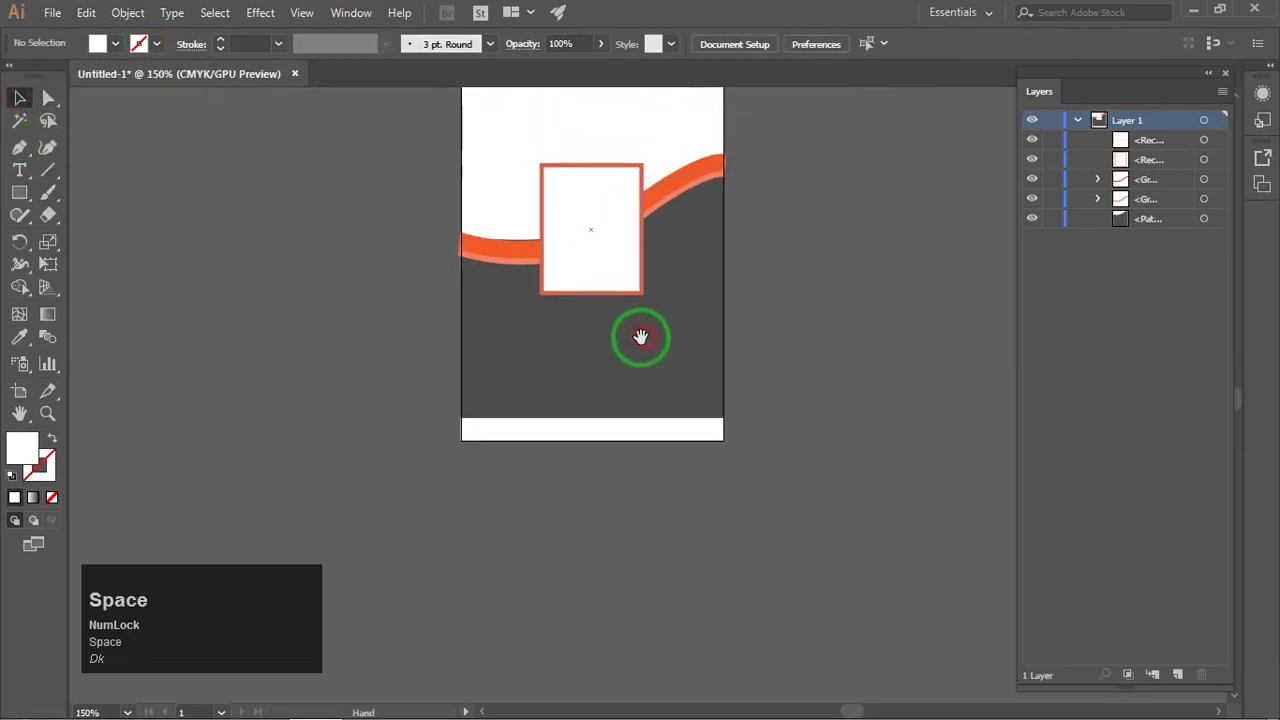
left_click_drag(638, 356, 633, 364)
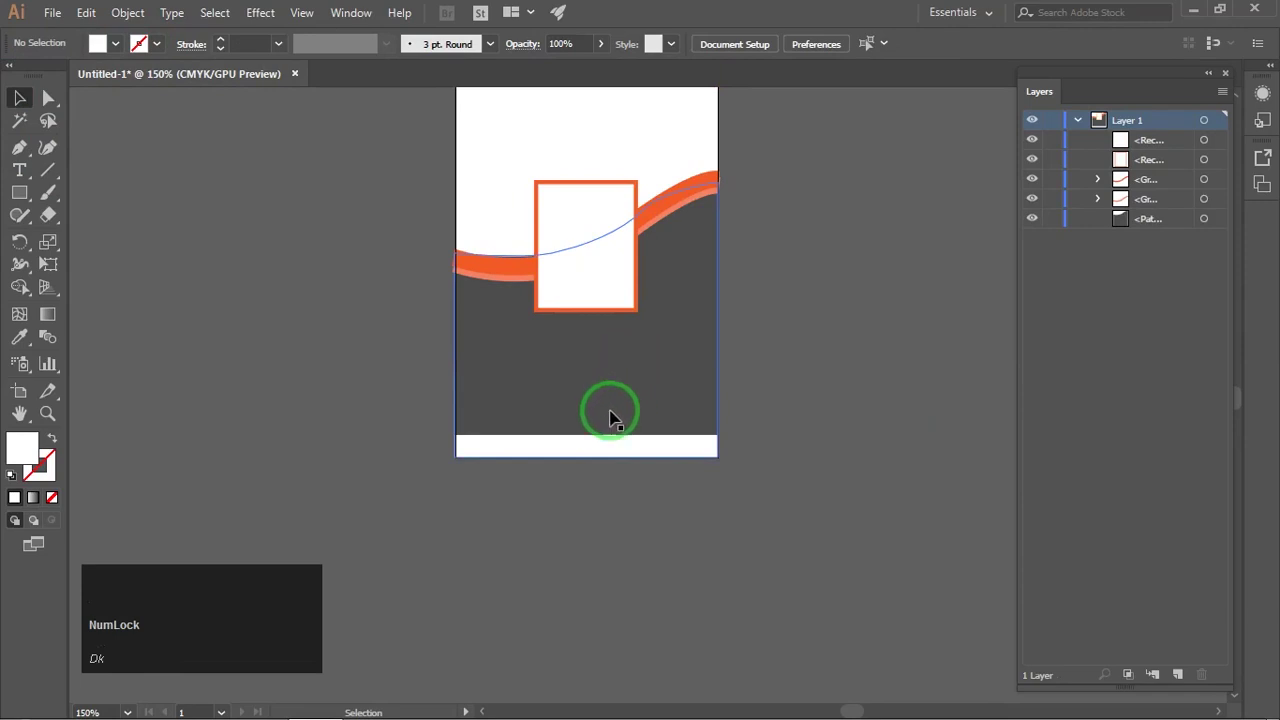
scroll(600, 428, "up", 3)
Step: Fill the bottom bar with the orange swatch
left_click(531, 543)
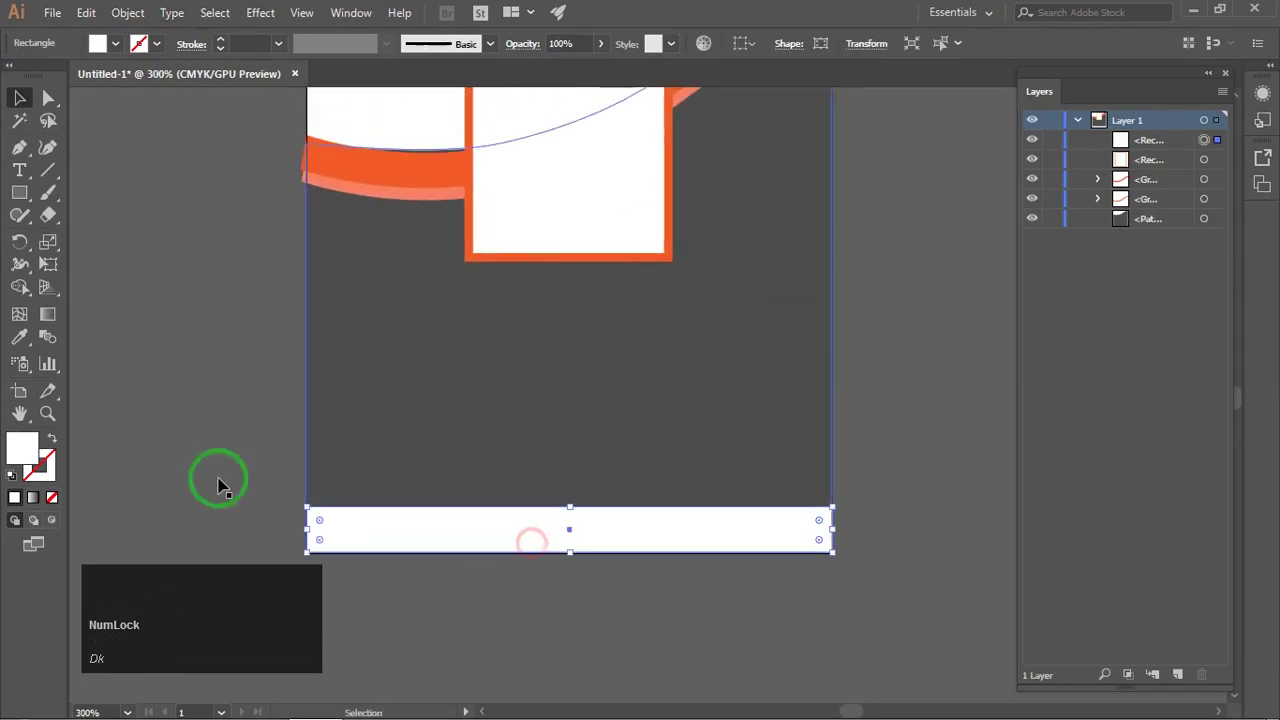
left_click(117, 44)
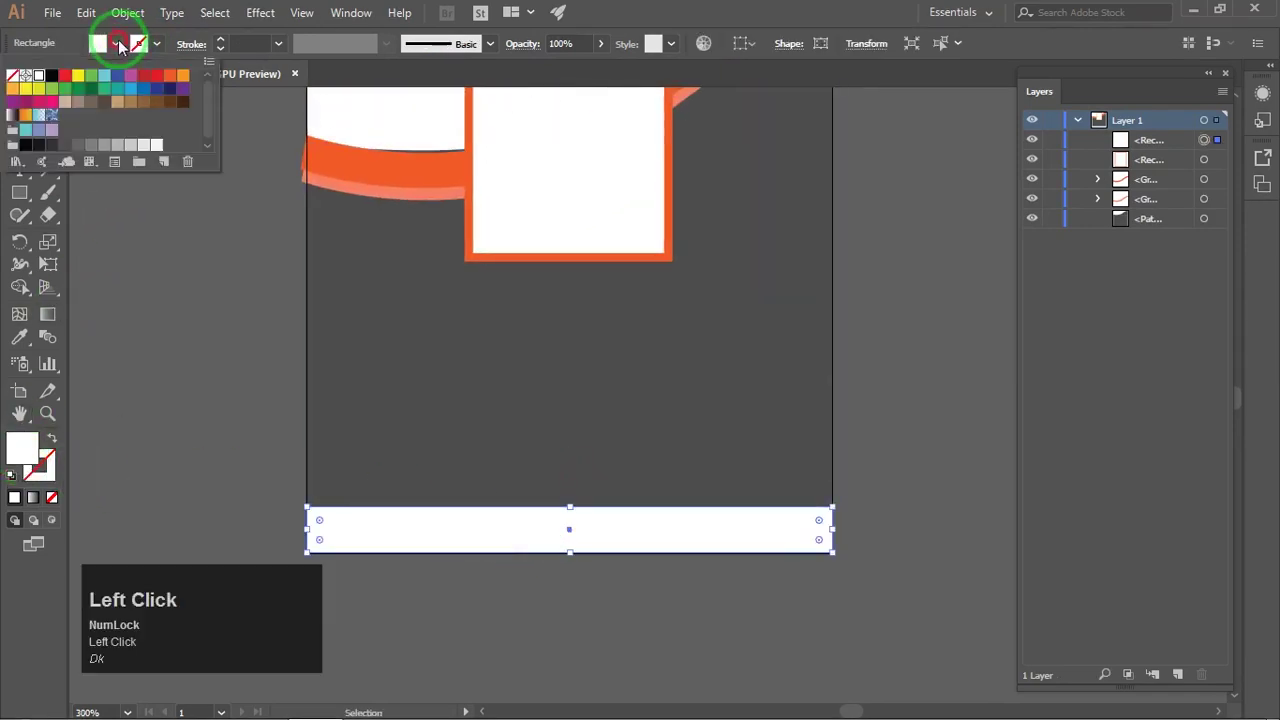
left_click(170, 77)
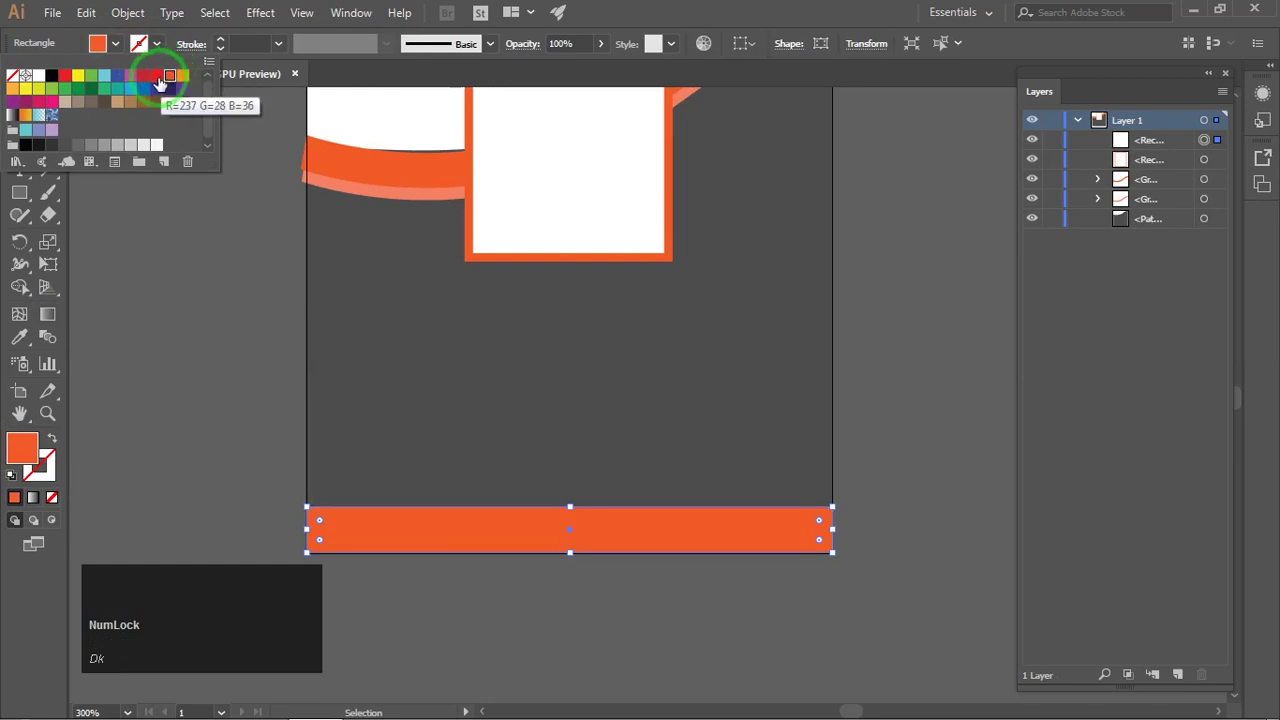
left_click(171, 263)
scroll(423, 303, "down", 2)
left_click_drag(423, 303, 643, 333)
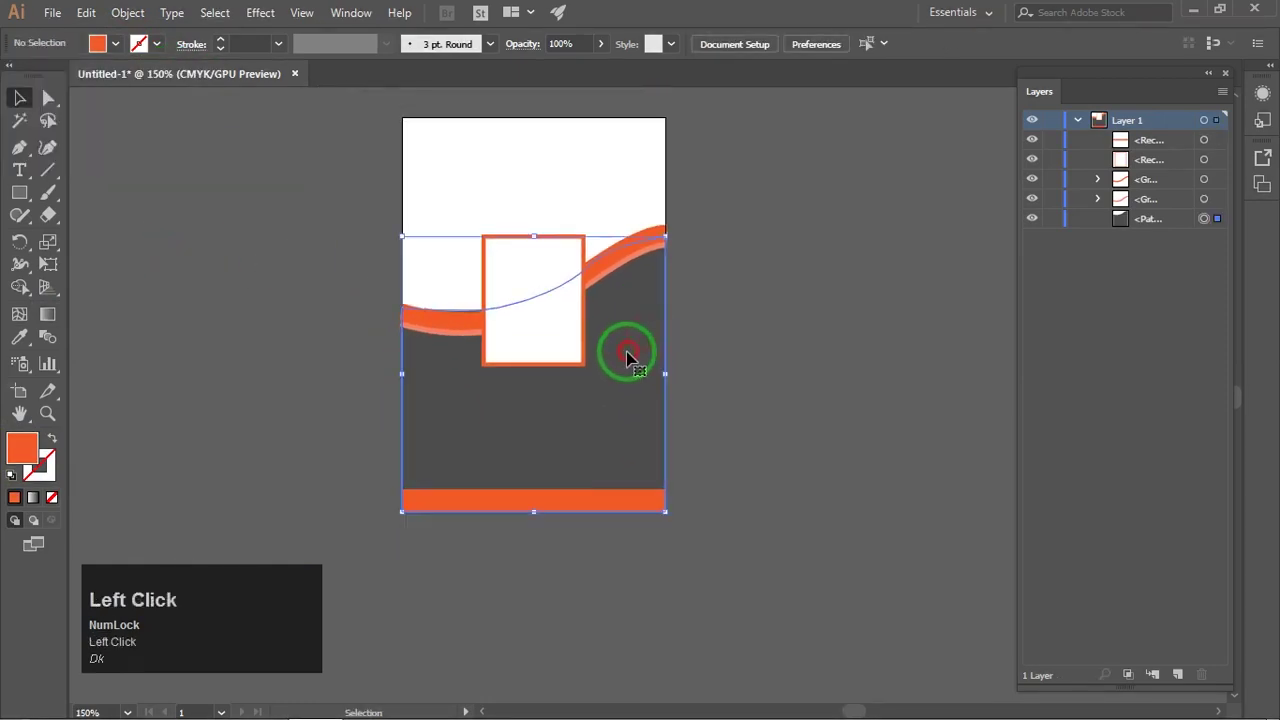
Step: Darken the grey fill of the background shape in the Color Picker
double_click(29, 447)
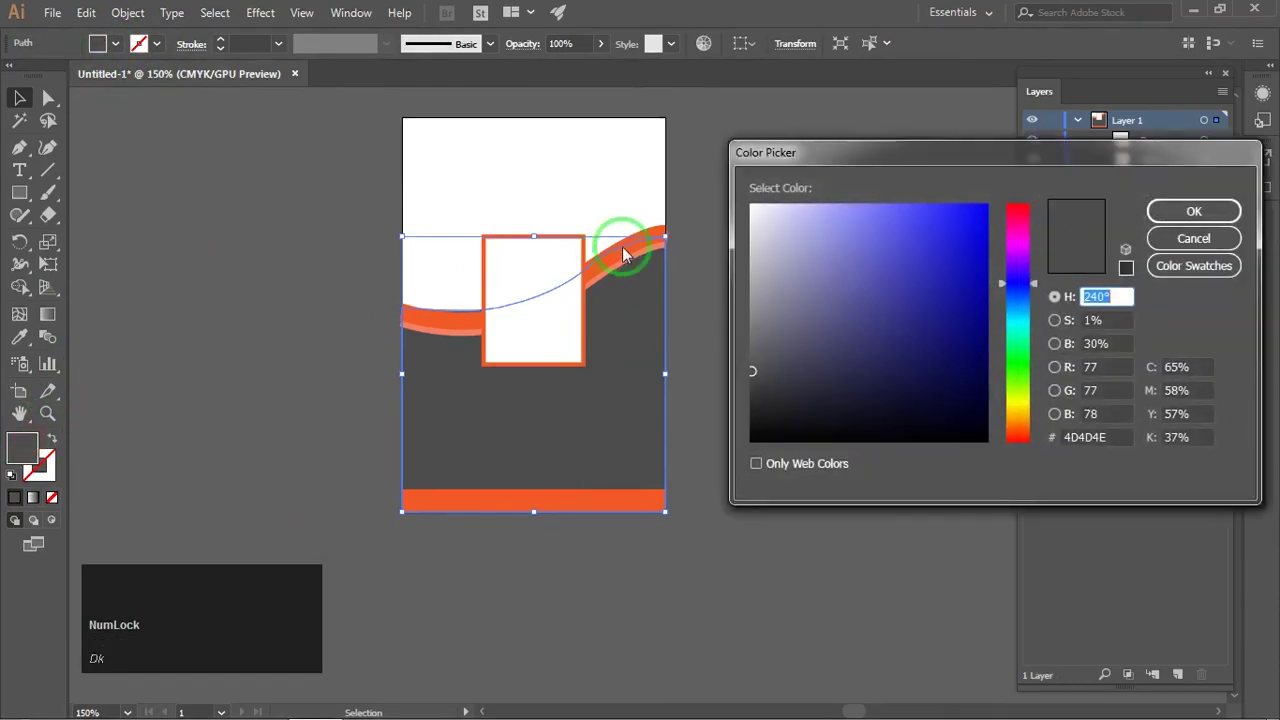
left_click_drag(759, 404, 753, 391)
left_click(1160, 209)
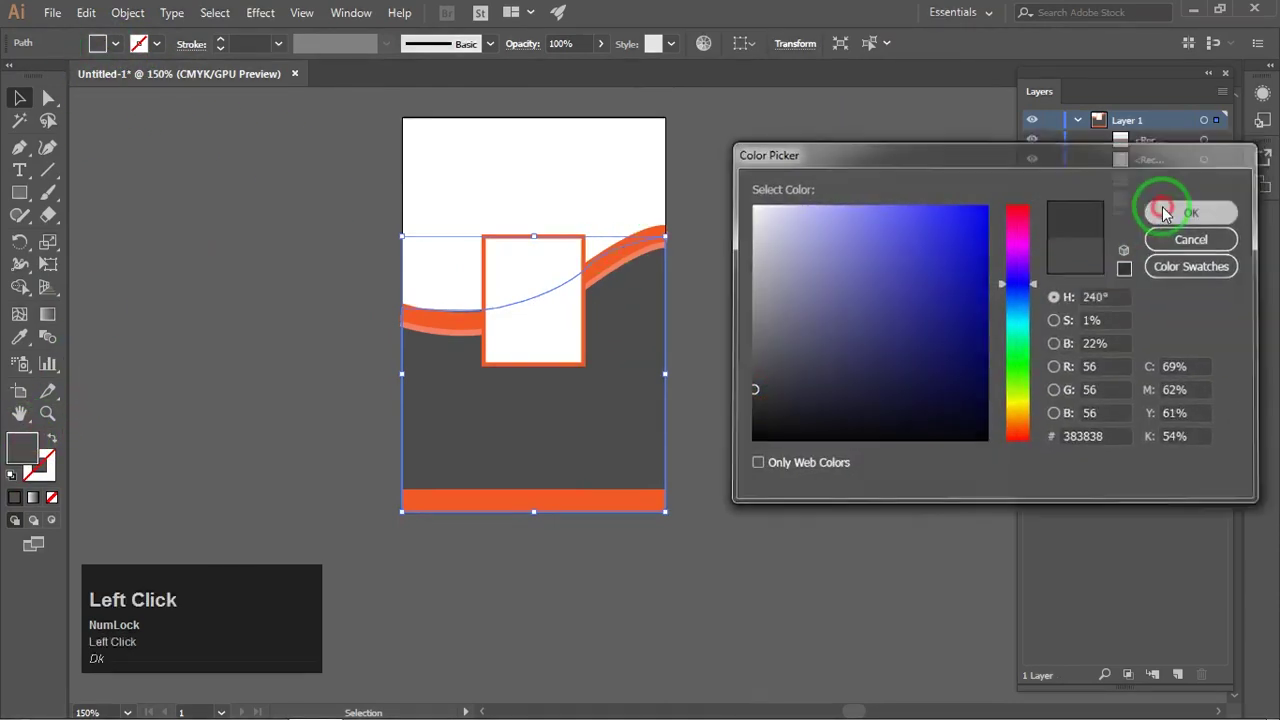
left_click(870, 287)
left_click_drag(781, 257, 783, 302)
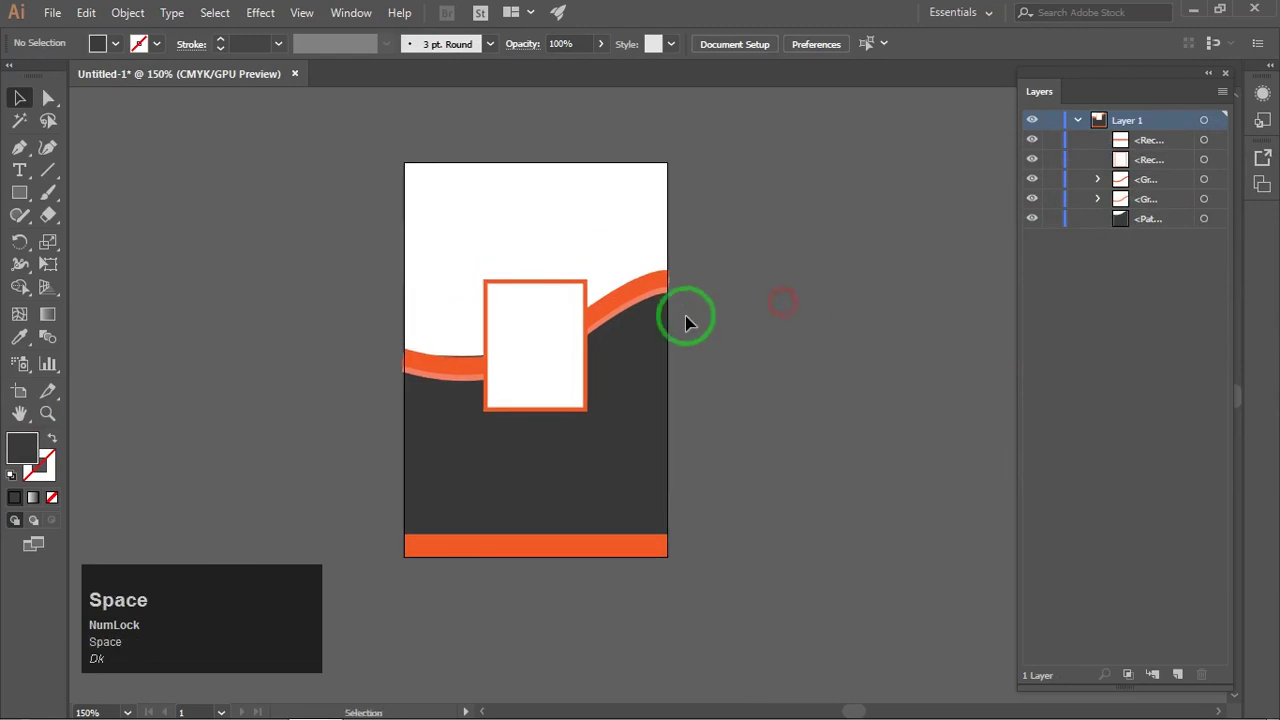
scroll(685, 317, "up", 1)
left_click_drag(621, 362, 644, 353)
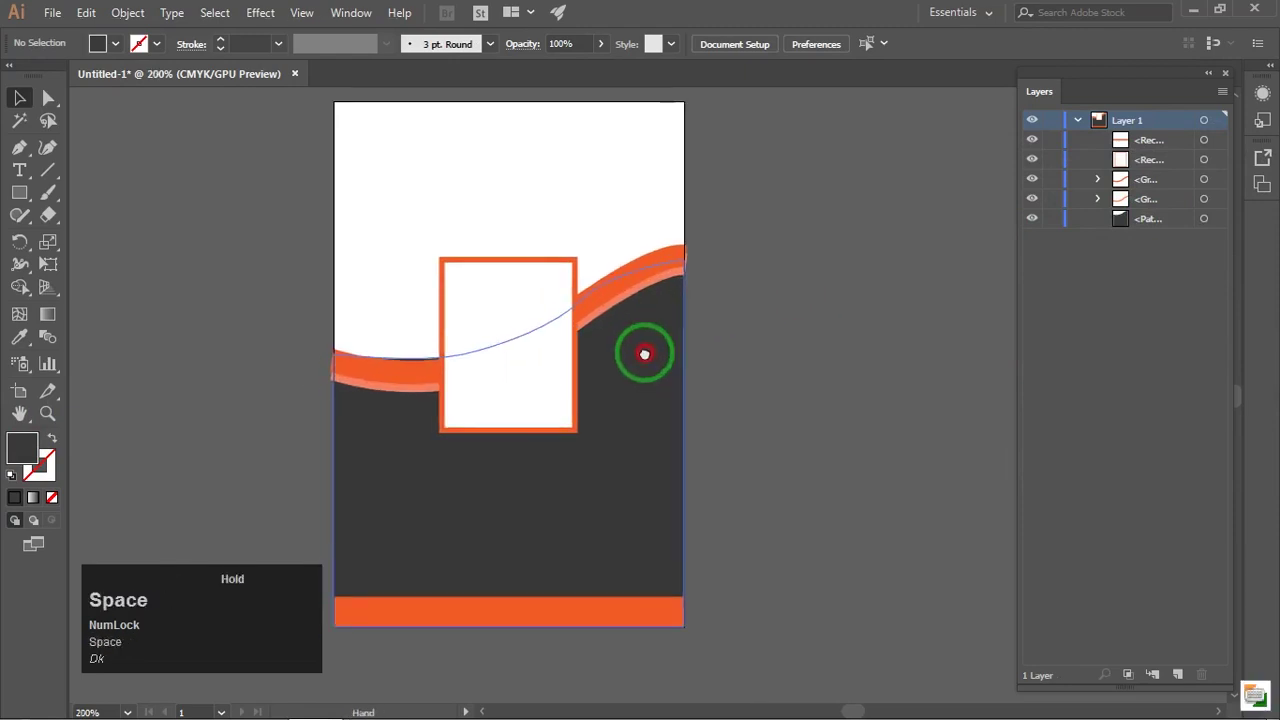
scroll(455, 392, "up", 3)
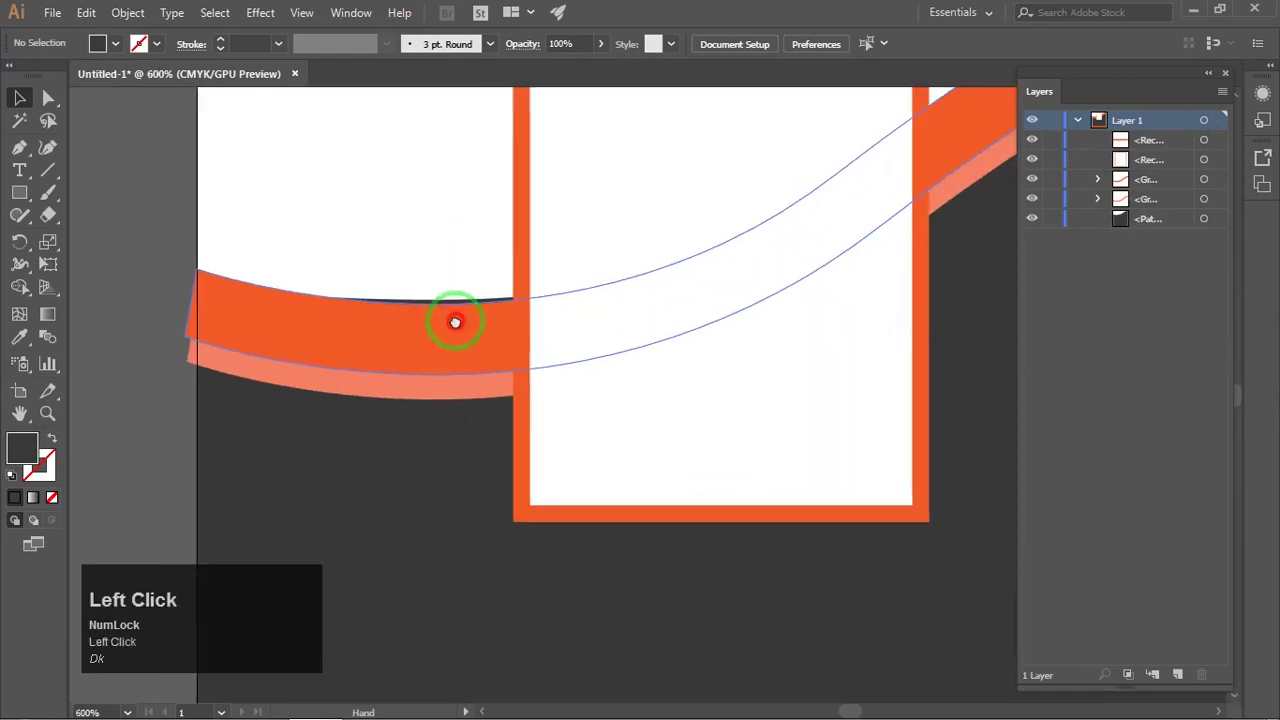
Step: Inspect the anchor points on the background shape's top curve with Direct Selection
left_click(428, 400)
left_click_drag(383, 356, 455, 255)
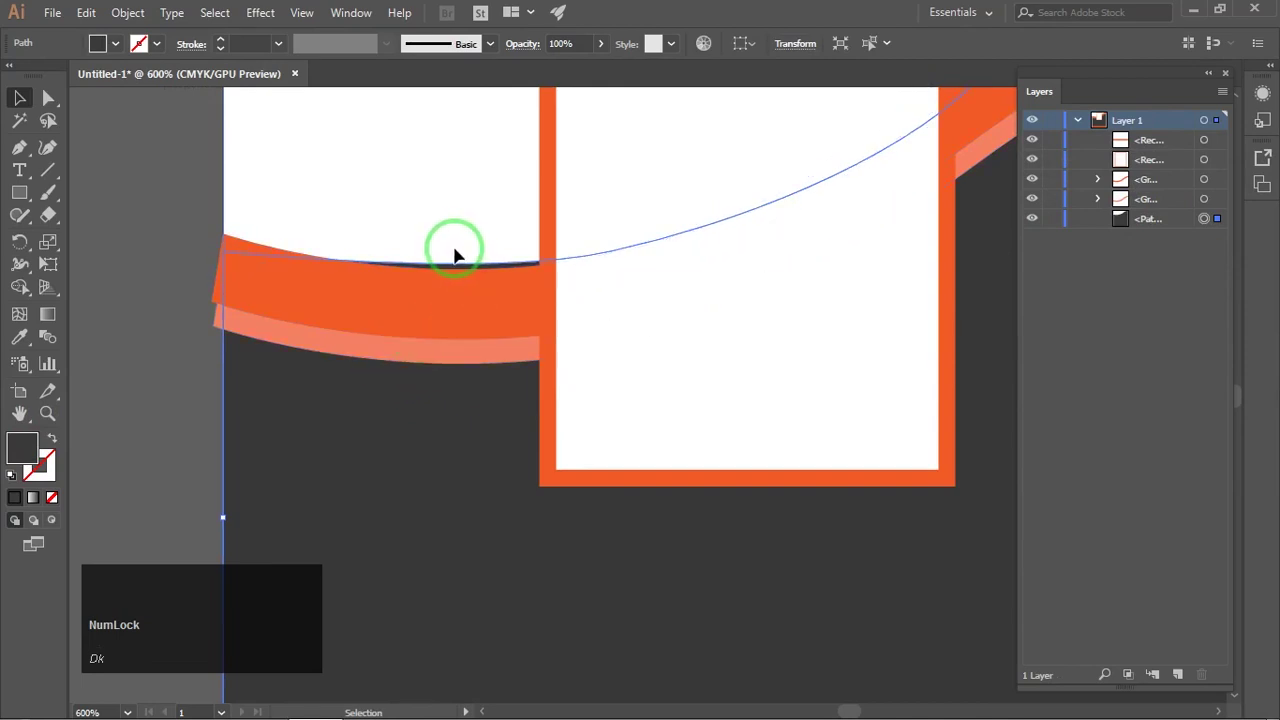
left_click(48, 97)
left_click(598, 290)
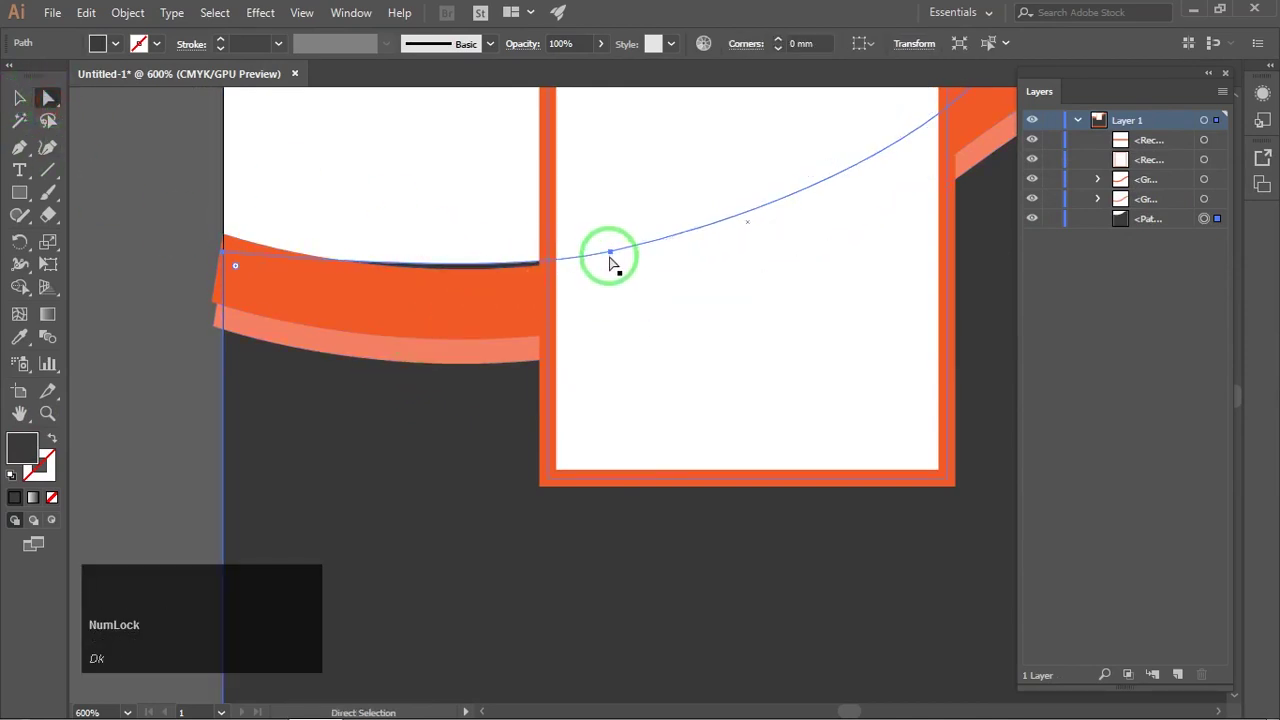
left_click(612, 262)
scroll(498, 220, "down", 3)
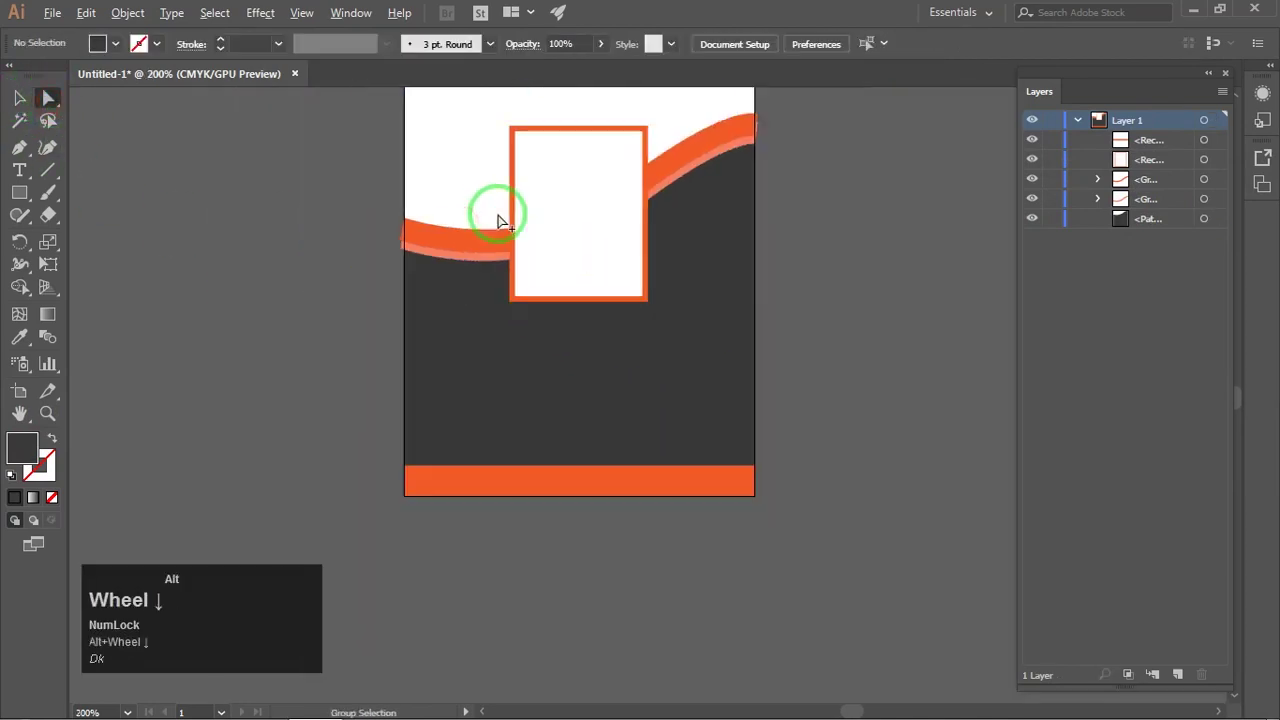
left_click(583, 220)
left_click(19, 97)
left_click(276, 205)
Step: Pan the view slightly and choose the Type tool
key("space")
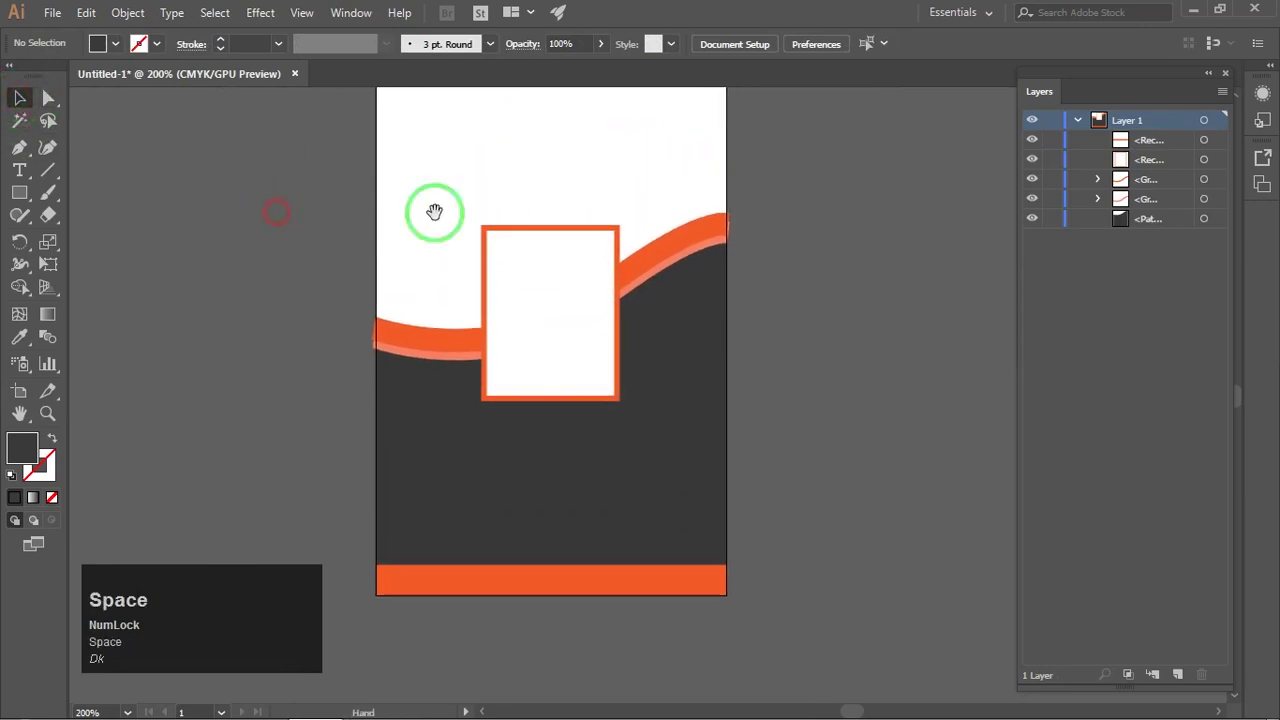
left_click_drag(625, 168, 637, 209)
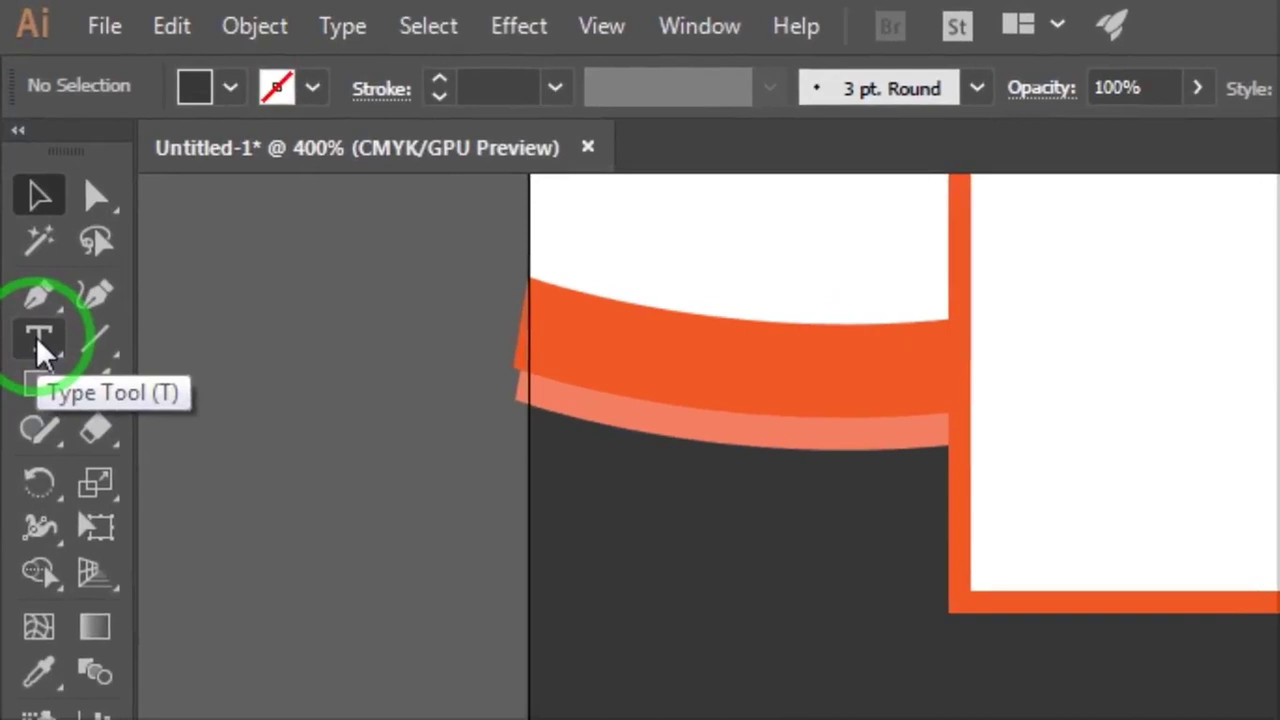
left_click(19, 173)
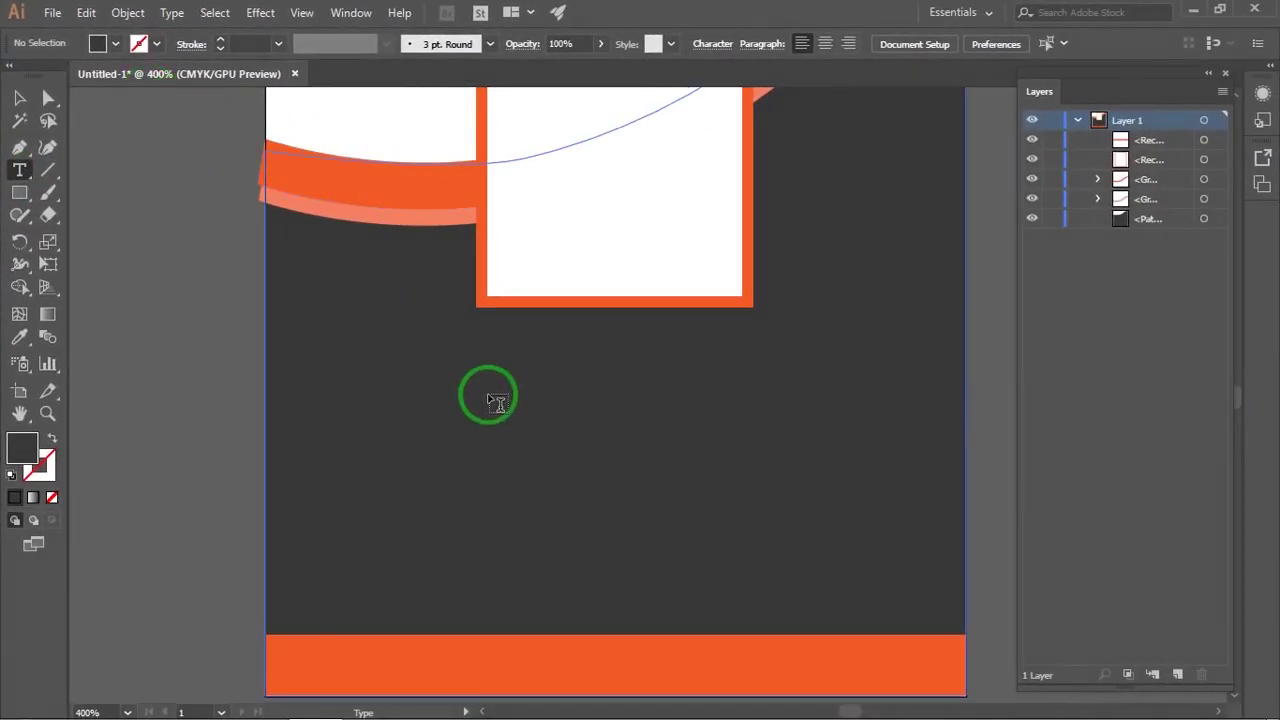
Step: Type the photographer's name in white capitals below the photo frame
left_click(476, 397)
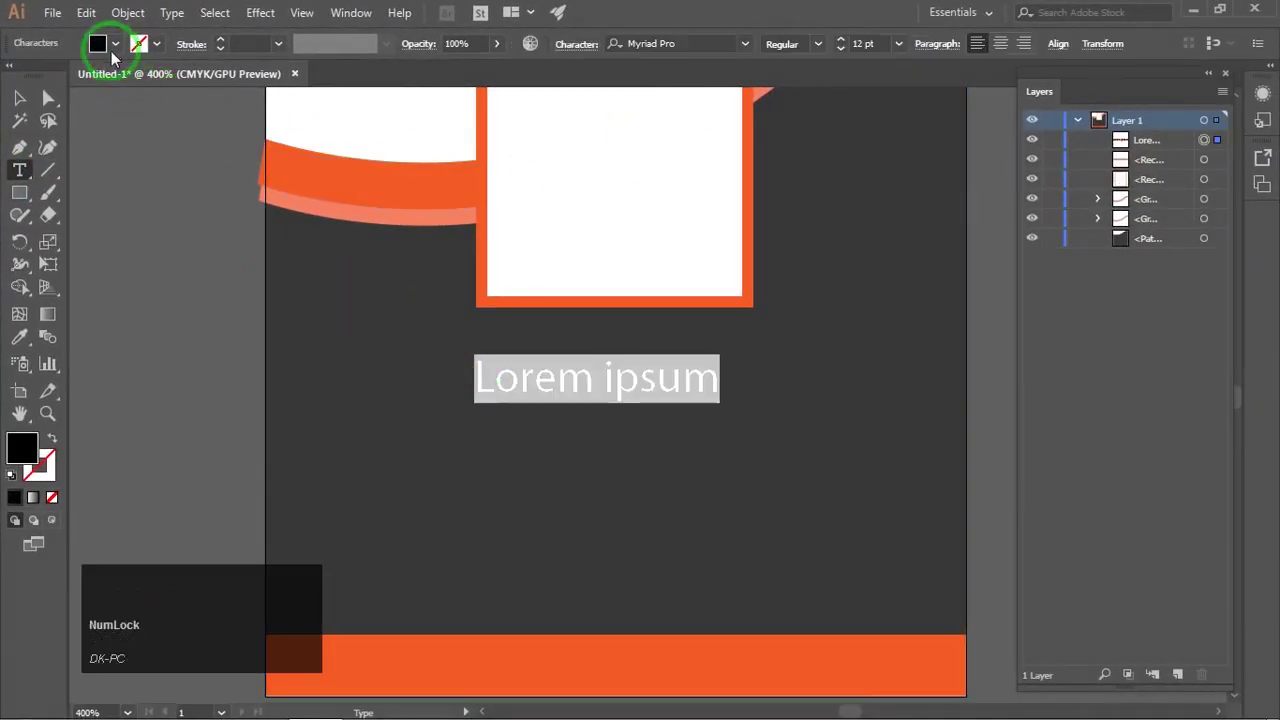
left_click(114, 45)
left_click(39, 76)
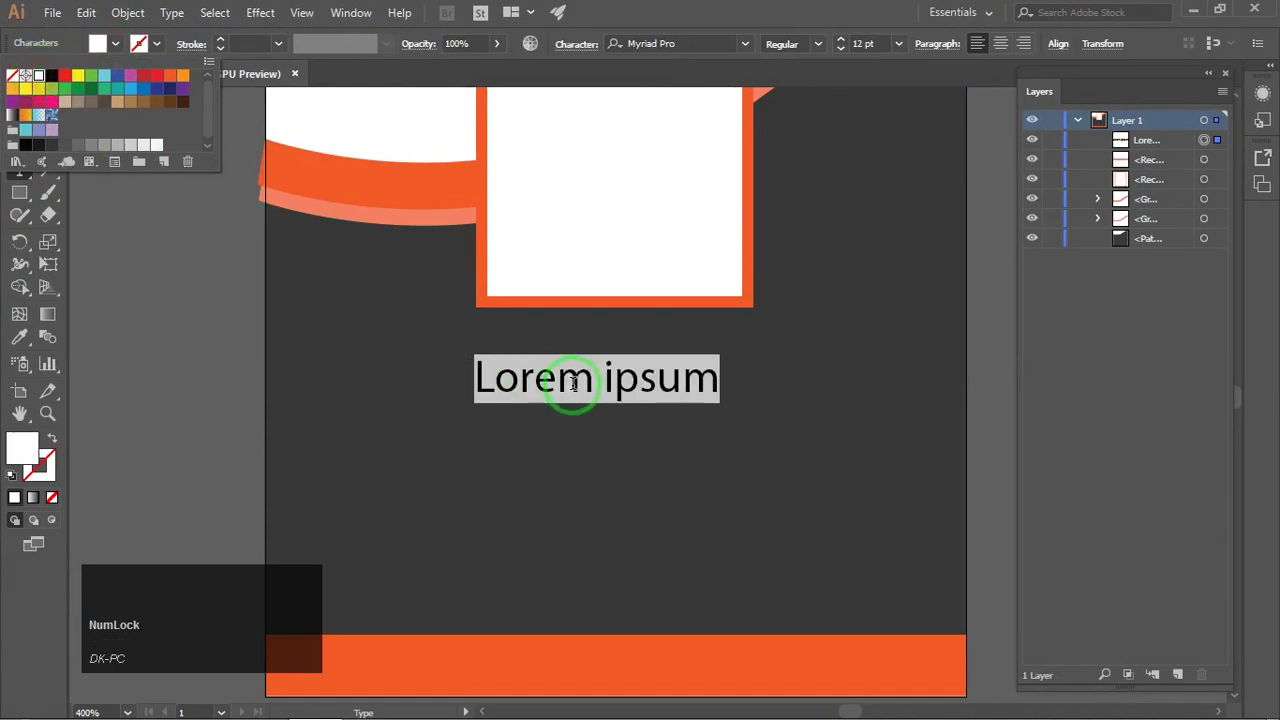
key("Caps_Lock")
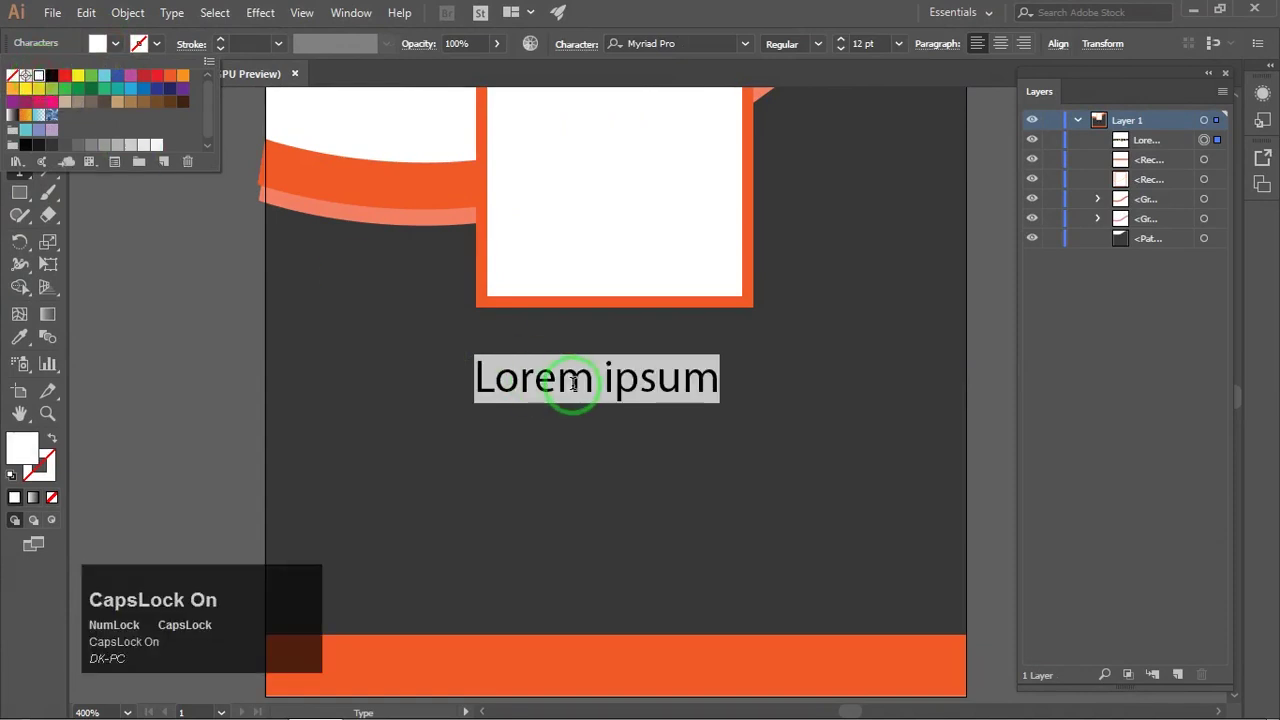
type("ARABINDA")
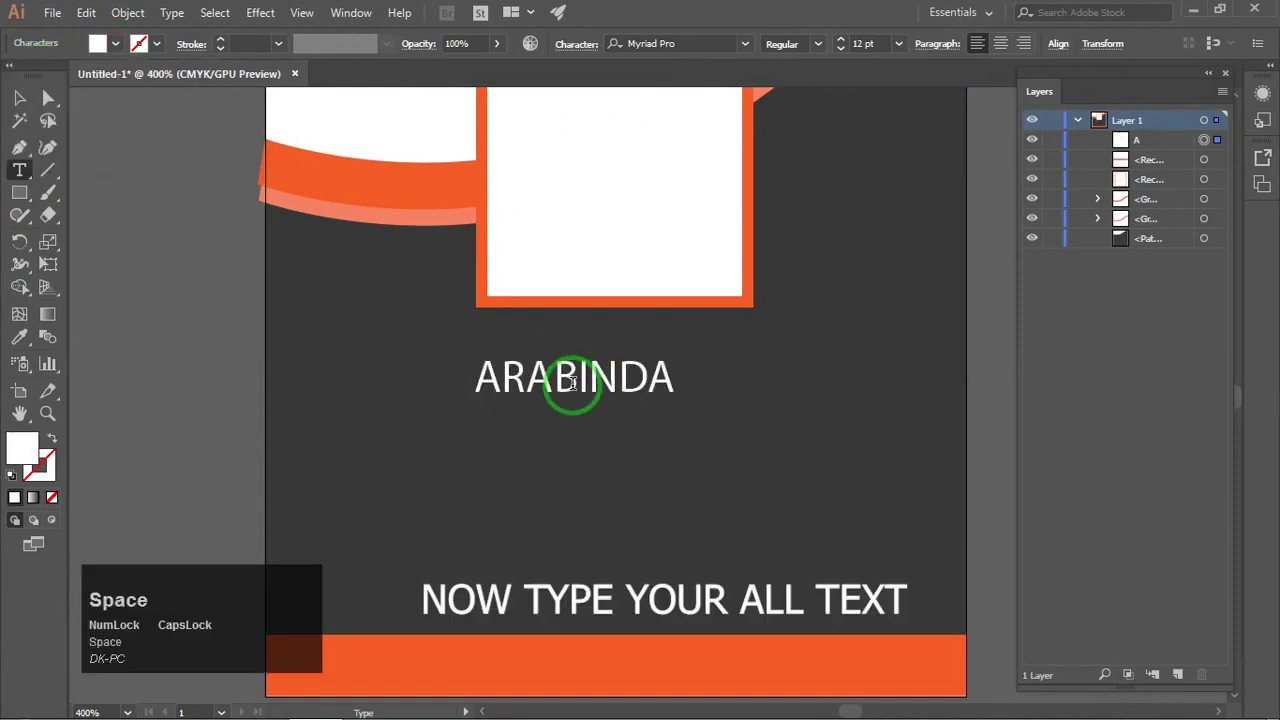
Step: Set the name's font to Arial Bold
left_click(19, 98)
left_click(704, 44)
key("Down")
key("Down")
key("Down")
key("Down")
key("Down")
key("Down")
key("Down")
key("Down")
key("Down")
key("Down")
key("Down")
key("Down")
key("Down")
key("Down")
key("Down")
key("Down")
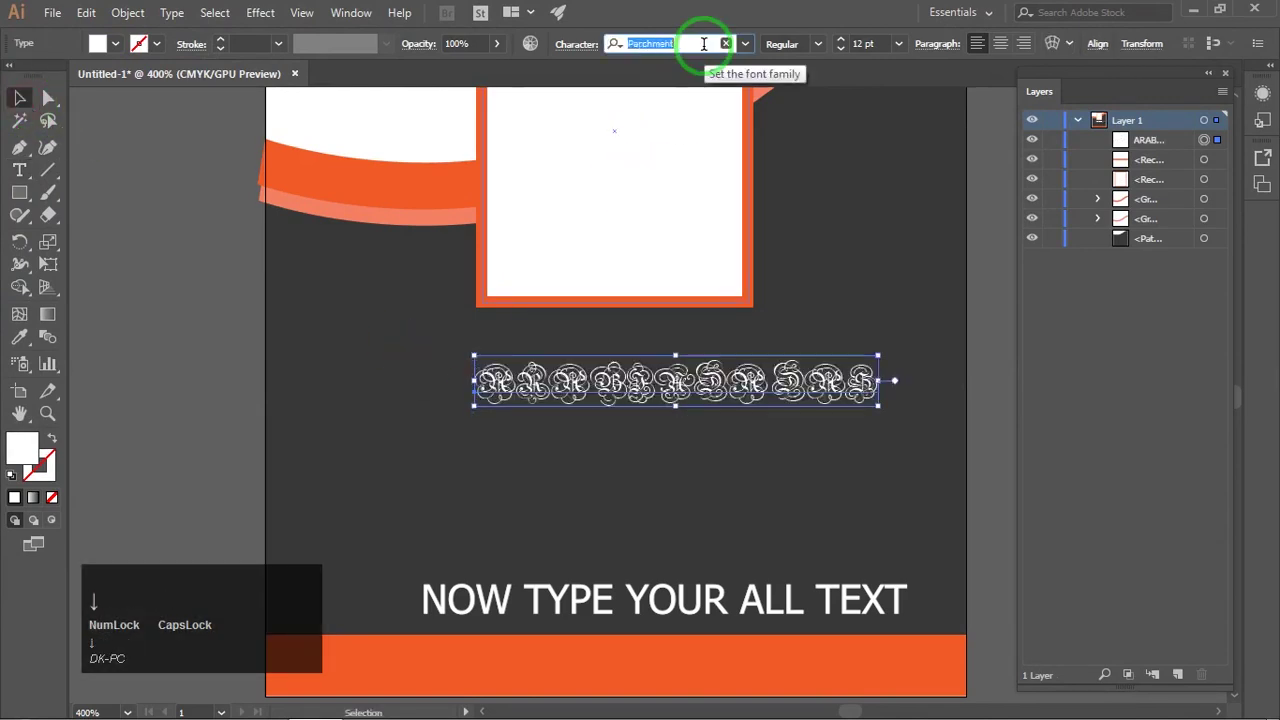
left_click(744, 44)
left_click_drag(938, 300, 940, 100)
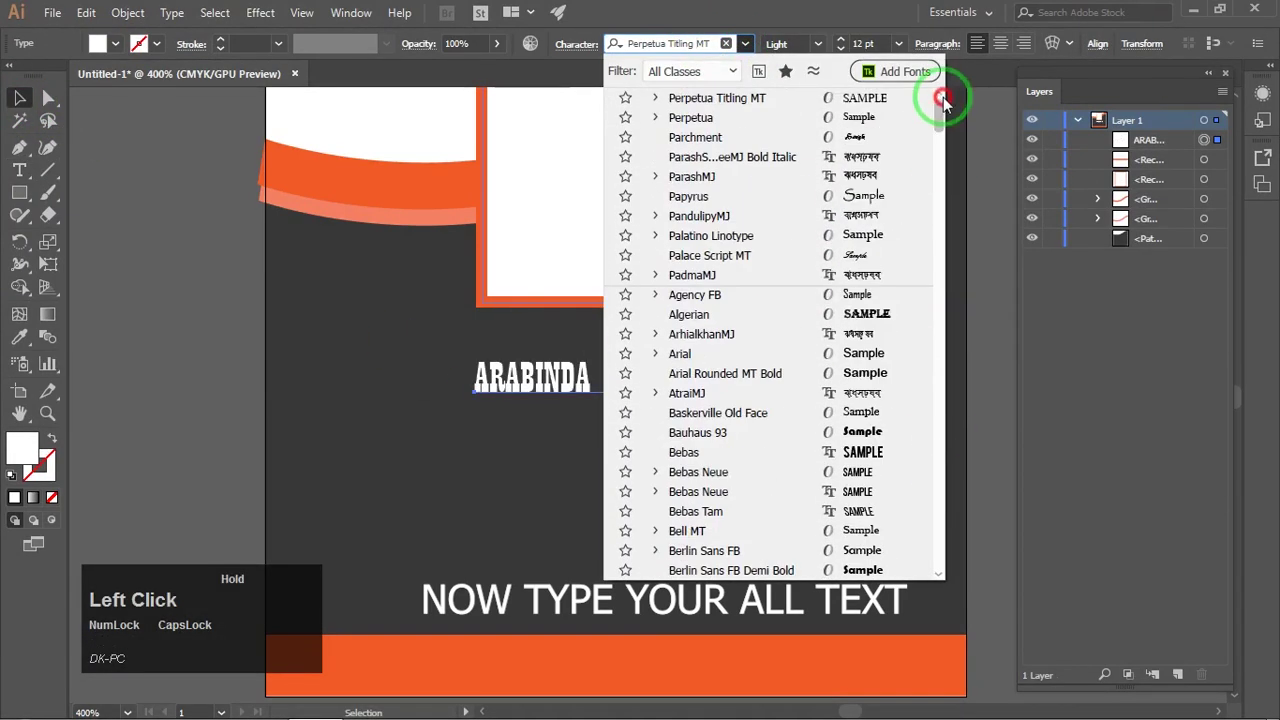
left_click(705, 358)
left_click(817, 44)
left_click(791, 123)
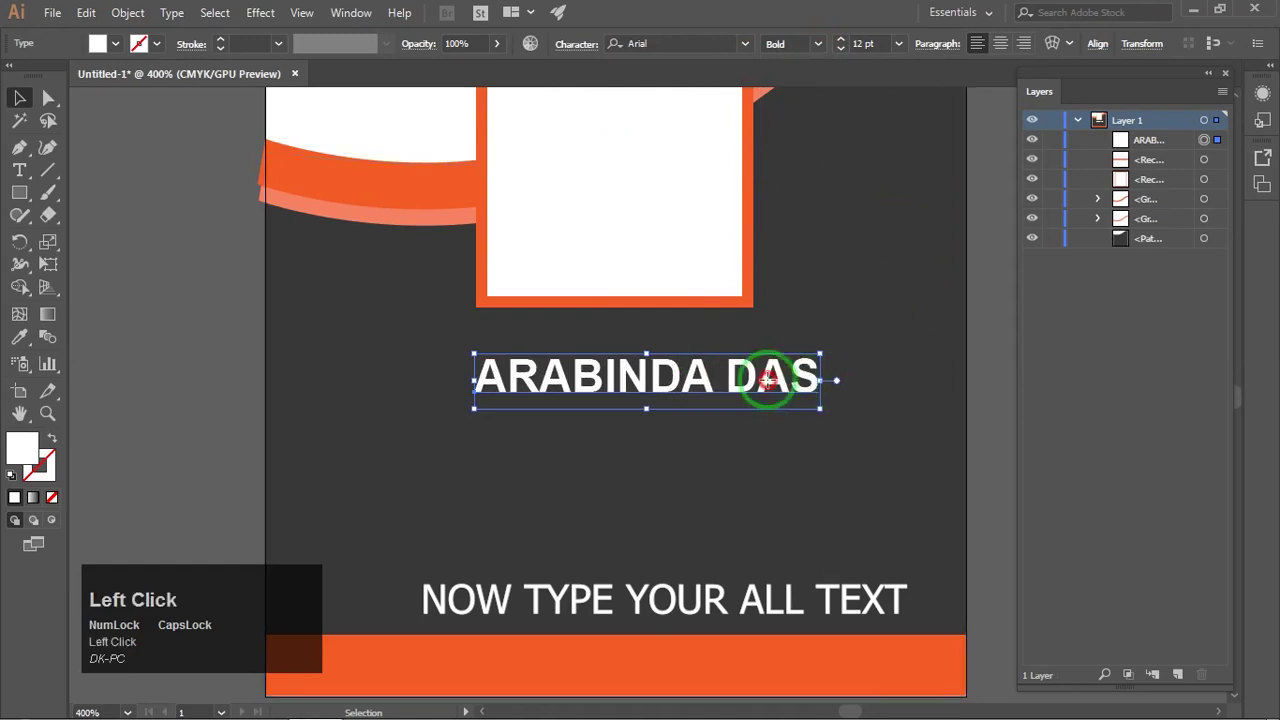
Step: Tighten the name's tracking to -90 and centre it under the frame
double_click(592, 362)
key("ctrl+a")
key("ctrl+t")
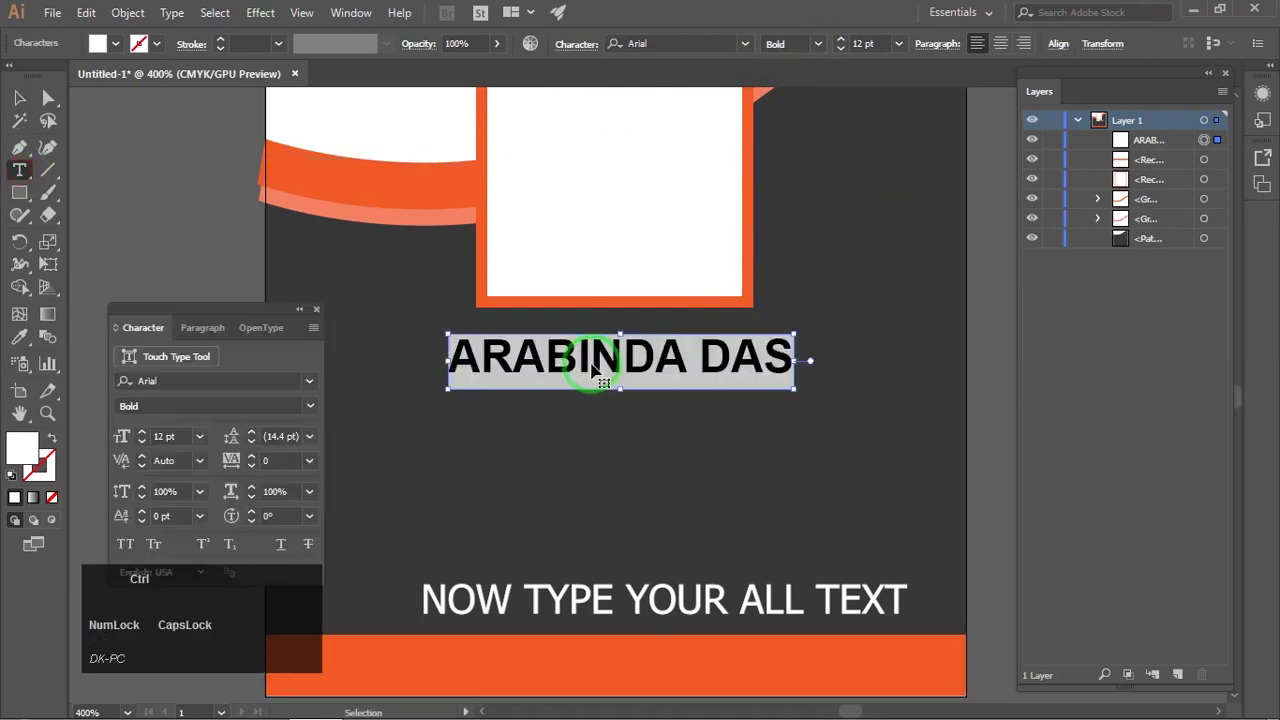
left_click_drag(258, 309, 1120, 300)
left_click(1180, 445)
scroll(1187, 446, "down", 1)
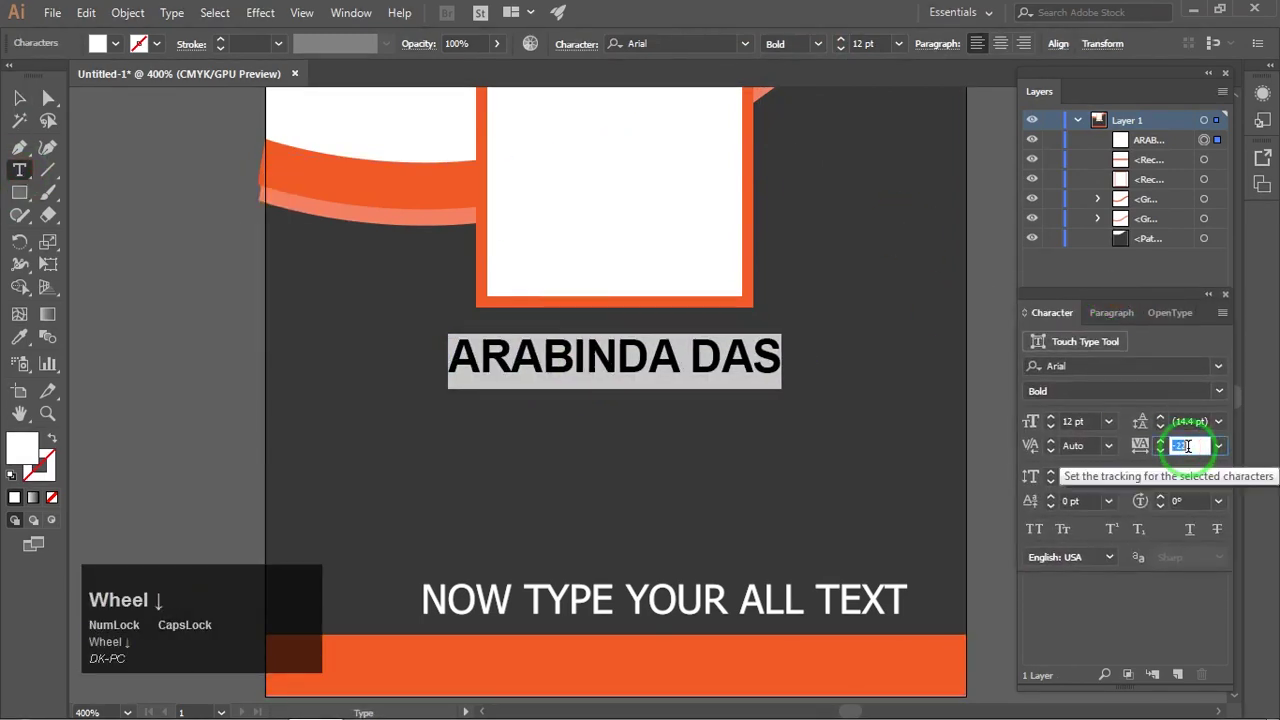
scroll(1187, 446, "down", 1)
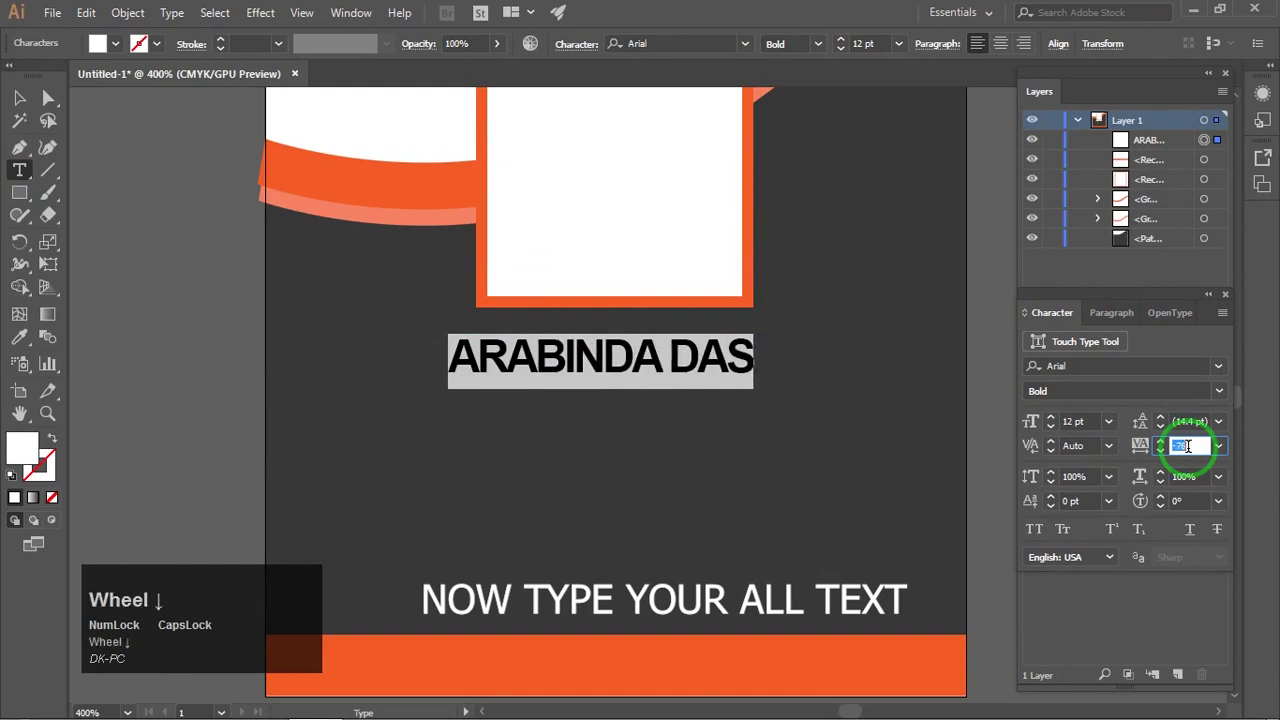
left_click_drag(641, 365, 648, 365)
left_click(163, 360)
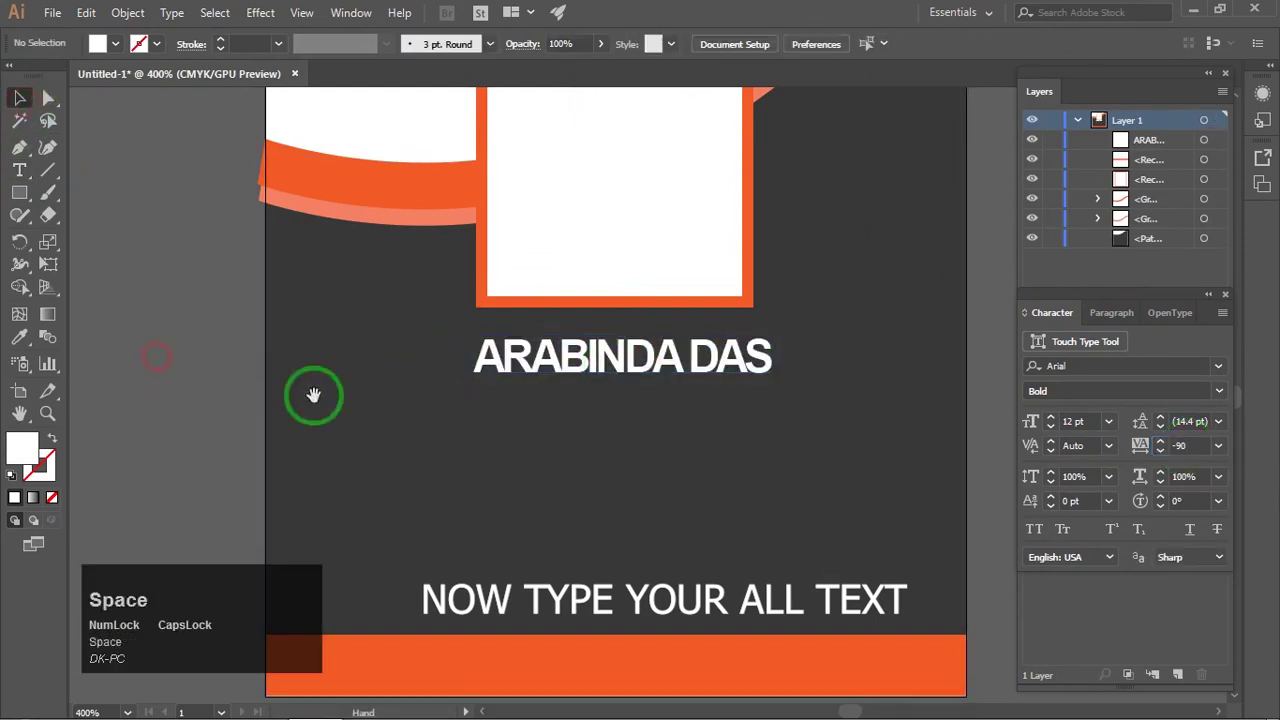
left_click_drag(499, 421, 426, 349)
scroll(482, 345, "up", 1)
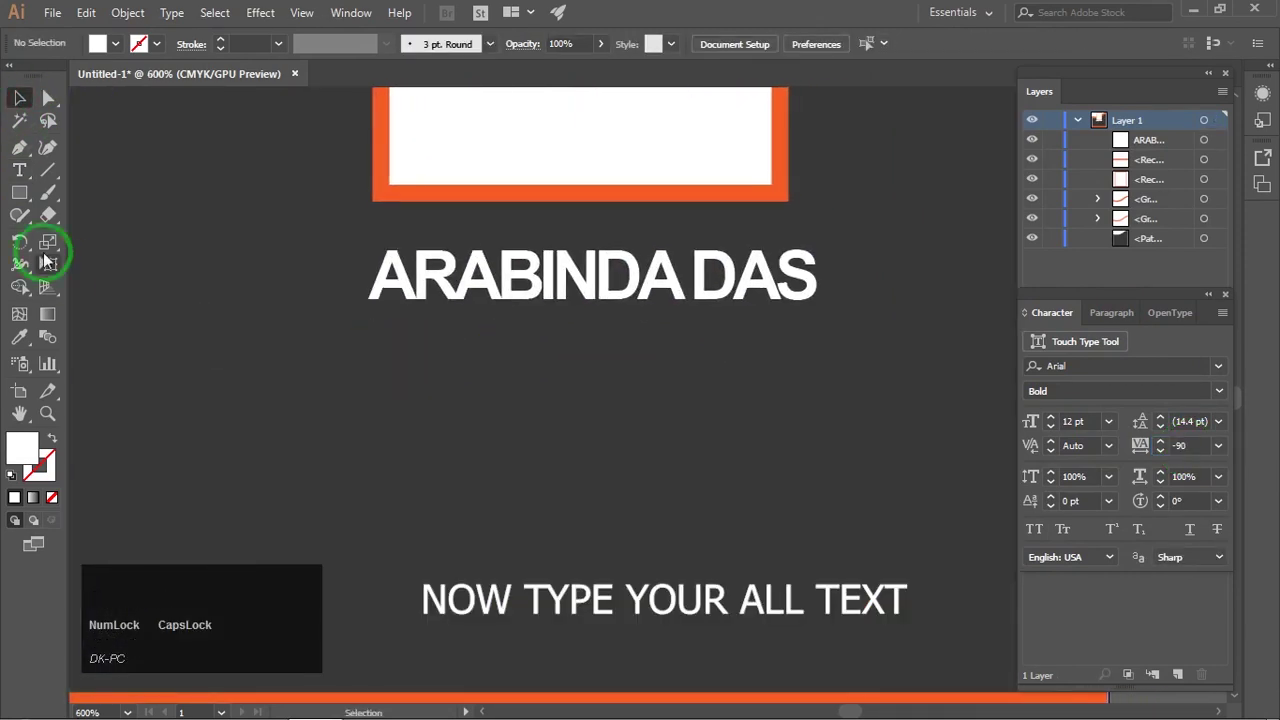
Step: Add the subtitle 'Professional Photographer' under the name in a Narrow font style
key("t")
left_click(325, 378)
type("Pro")
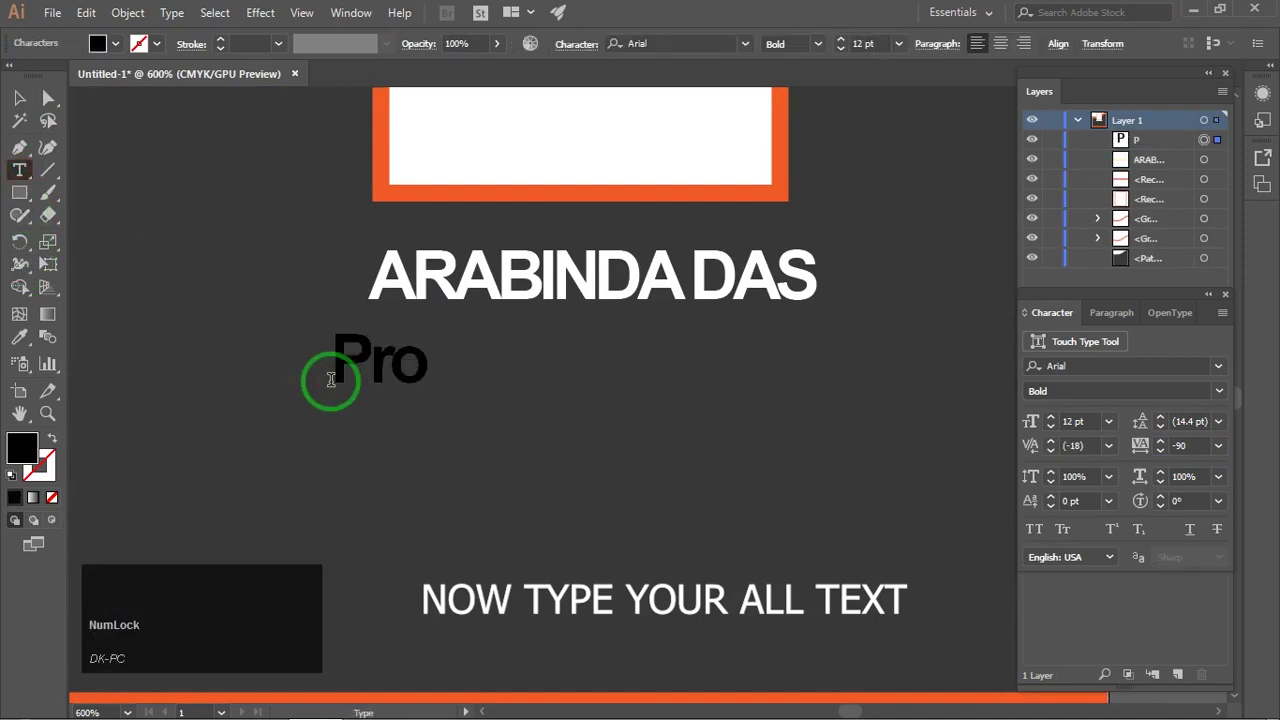
type("fessional Photogra")
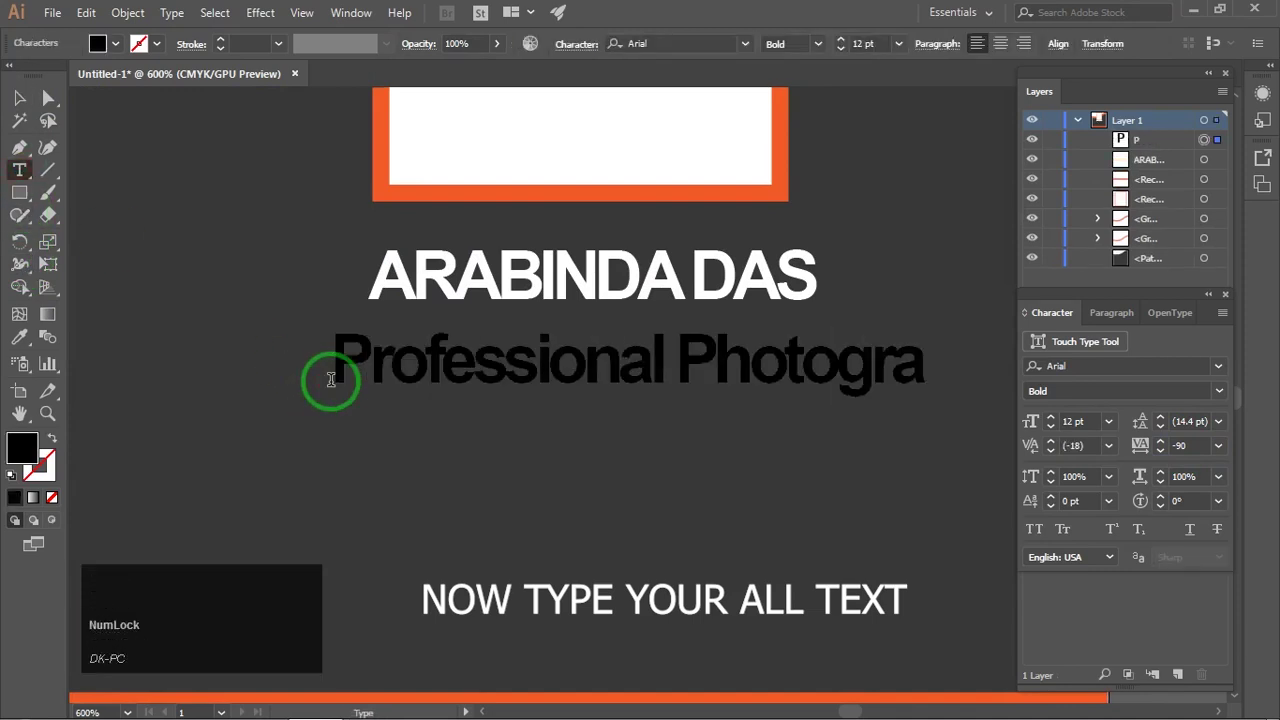
type("pher")
left_click(20, 98)
scroll(346, 303, "down", 2)
left_click(817, 45)
left_click(808, 61)
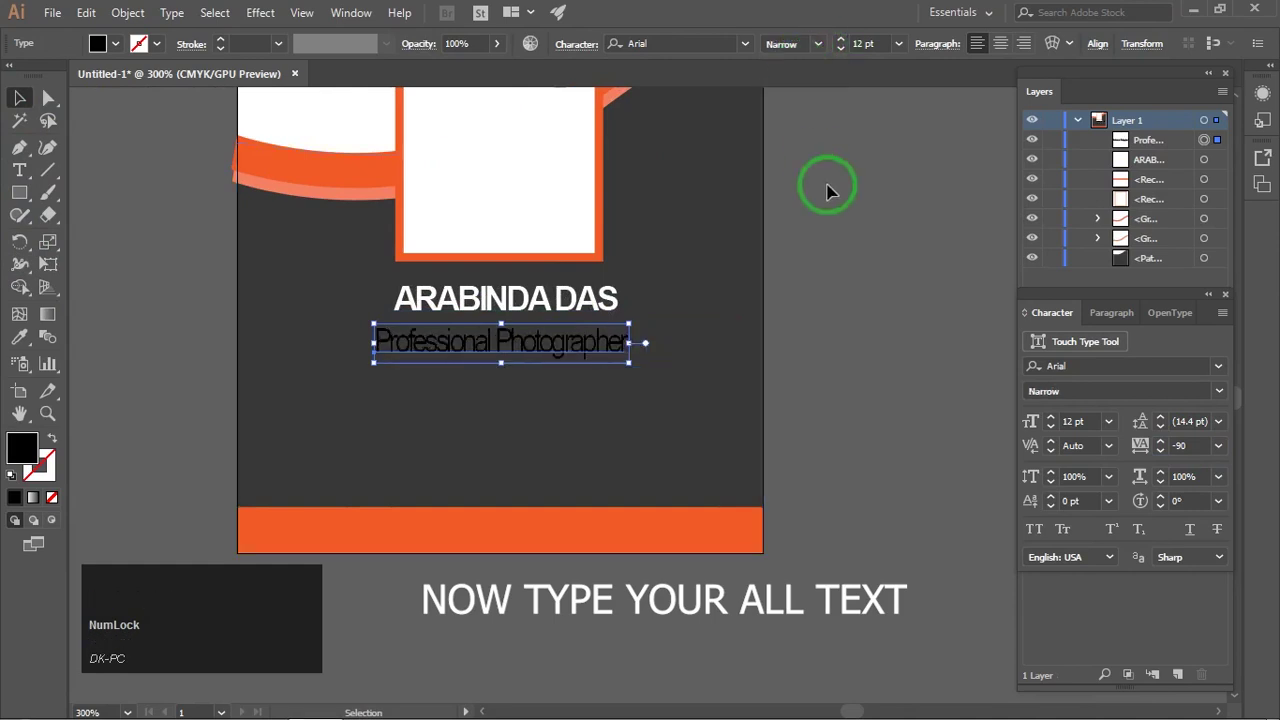
Step: Scale the subtitle down and position it just under the name
left_click(828, 186)
left_click_drag(608, 315, 648, 309)
scroll(600, 336, "up", 2)
left_click(629, 337)
left_click_drag(753, 292, 573, 331)
left_click_drag(466, 352, 503, 306)
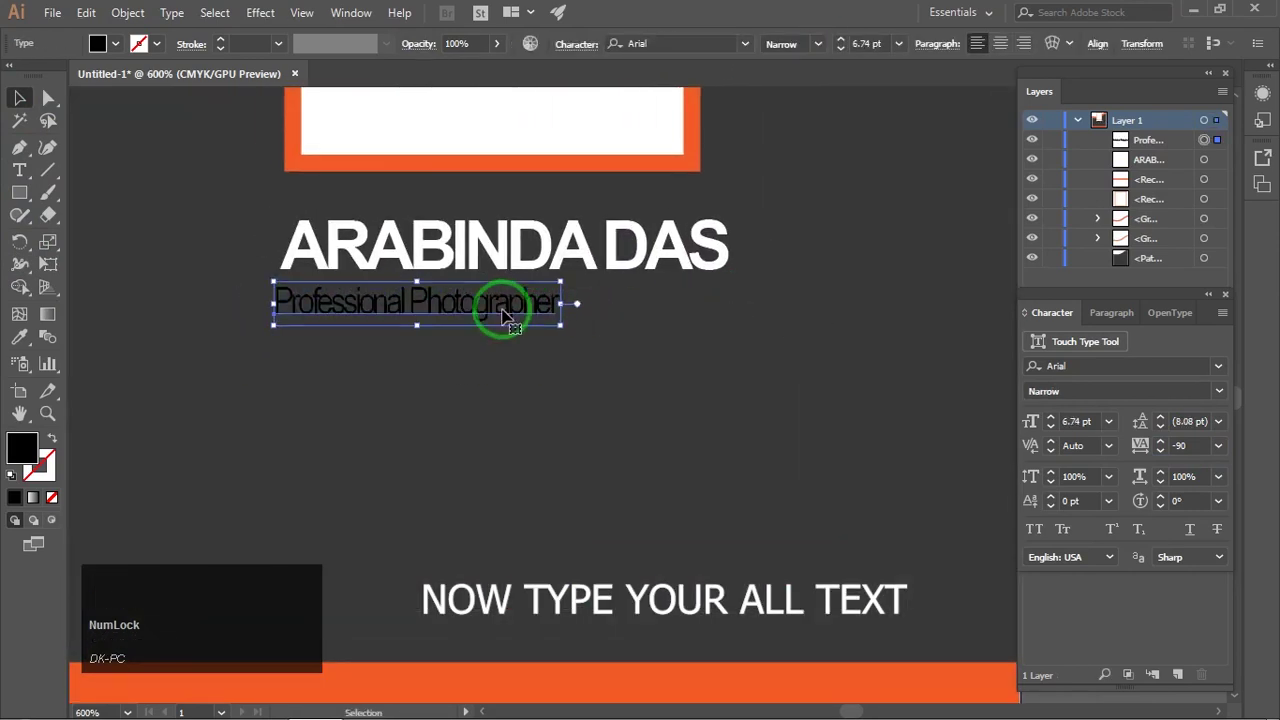
Step: Tighten the subtitle's letter spacing to -49
double_click(503, 306)
key("ctrl+a")
left_click(1195, 445)
scroll(1195, 445, "up", 10)
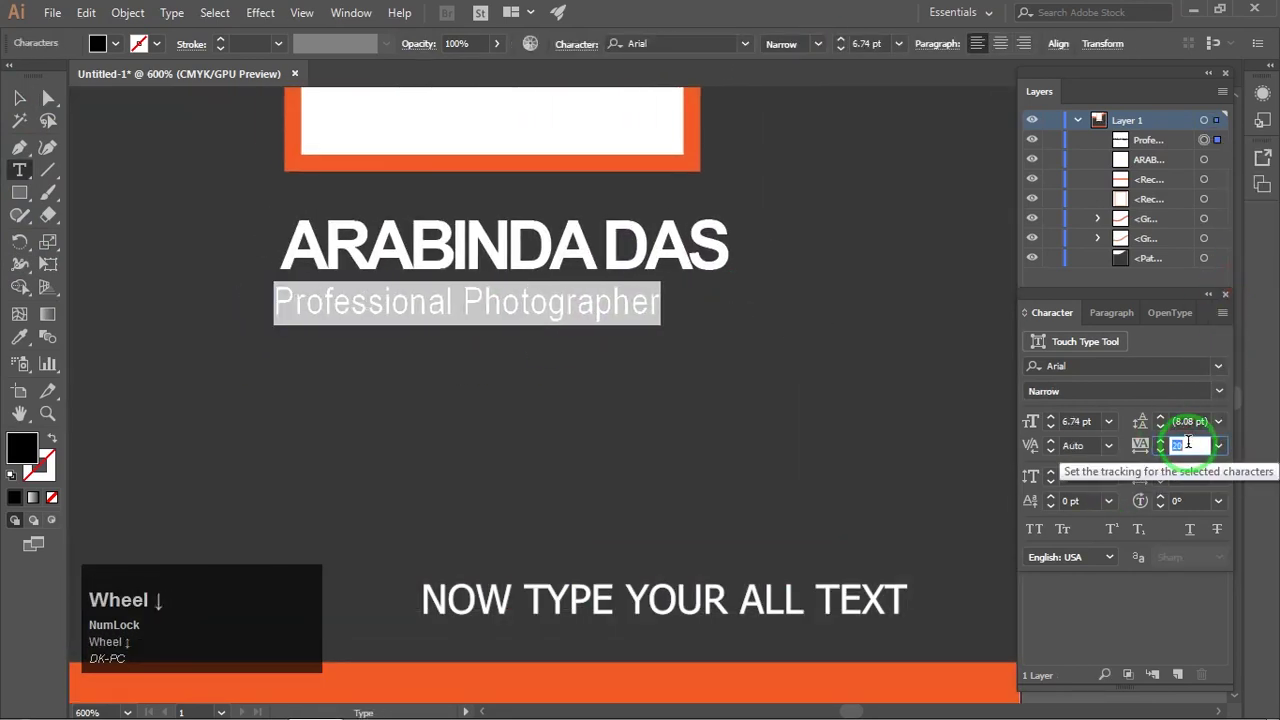
scroll(1195, 445, "up", 3)
scroll(1187, 445, "down", 6)
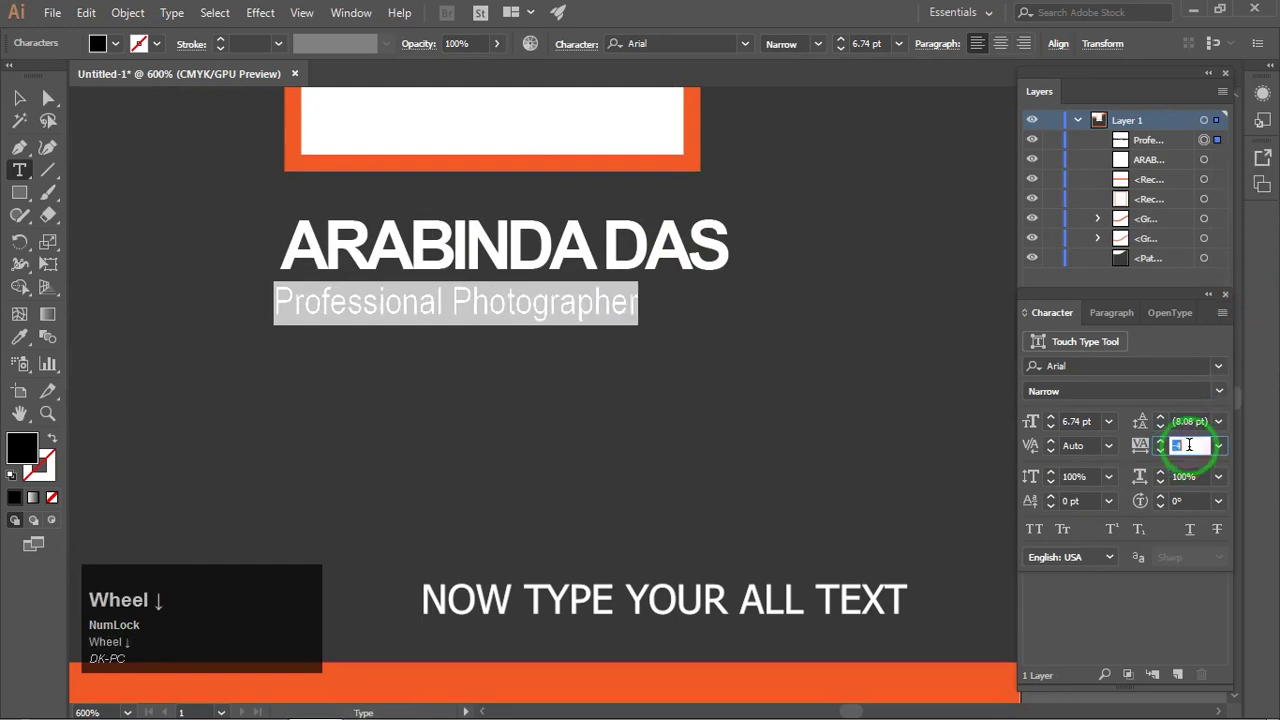
scroll(1187, 445, "down", 5)
Step: Make the subtitle white and nudge it into place beneath the name
left_click(19, 97)
left_click_drag(484, 305, 543, 294)
left_click(98, 43)
left_click(43, 77)
left_click(101, 242)
scroll(541, 355, "down", 3)
scroll(531, 334, "up", 3)
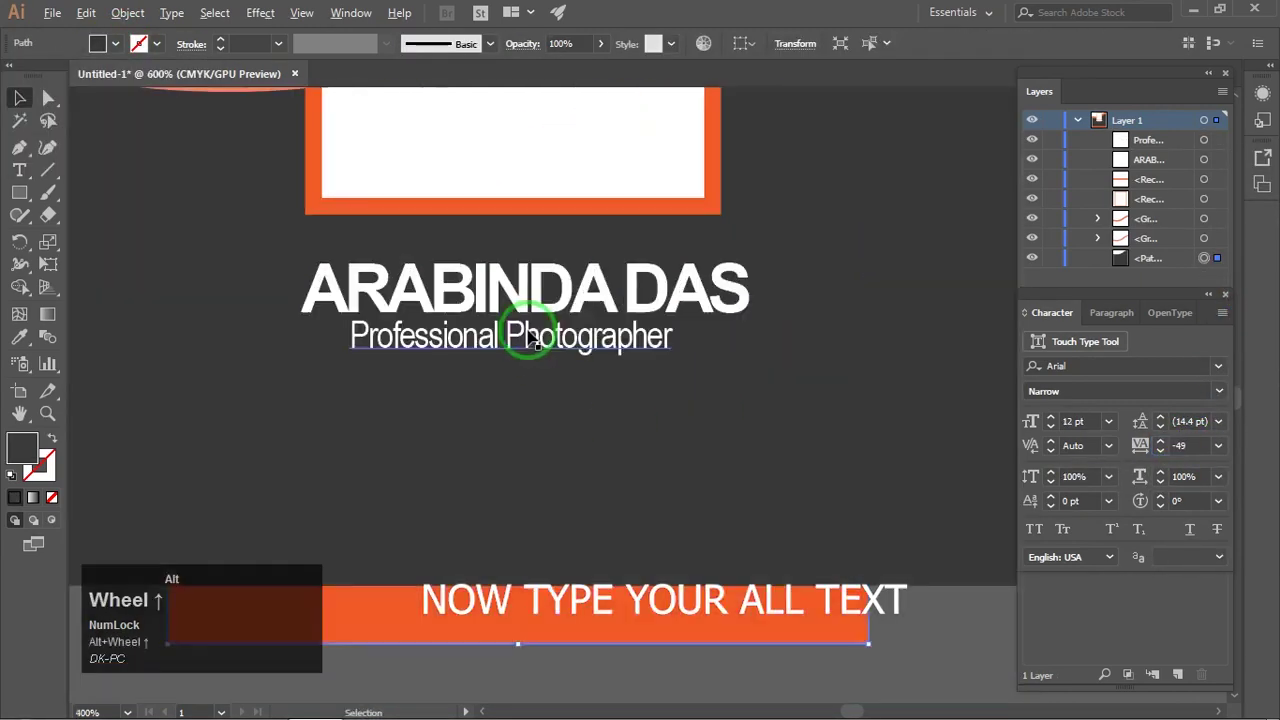
left_click(521, 338)
key("Down")
Step: Change the subtitle font to Bodoni MT Regular and shift it slightly left
left_click(712, 43)
scroll(712, 43, "down", 5)
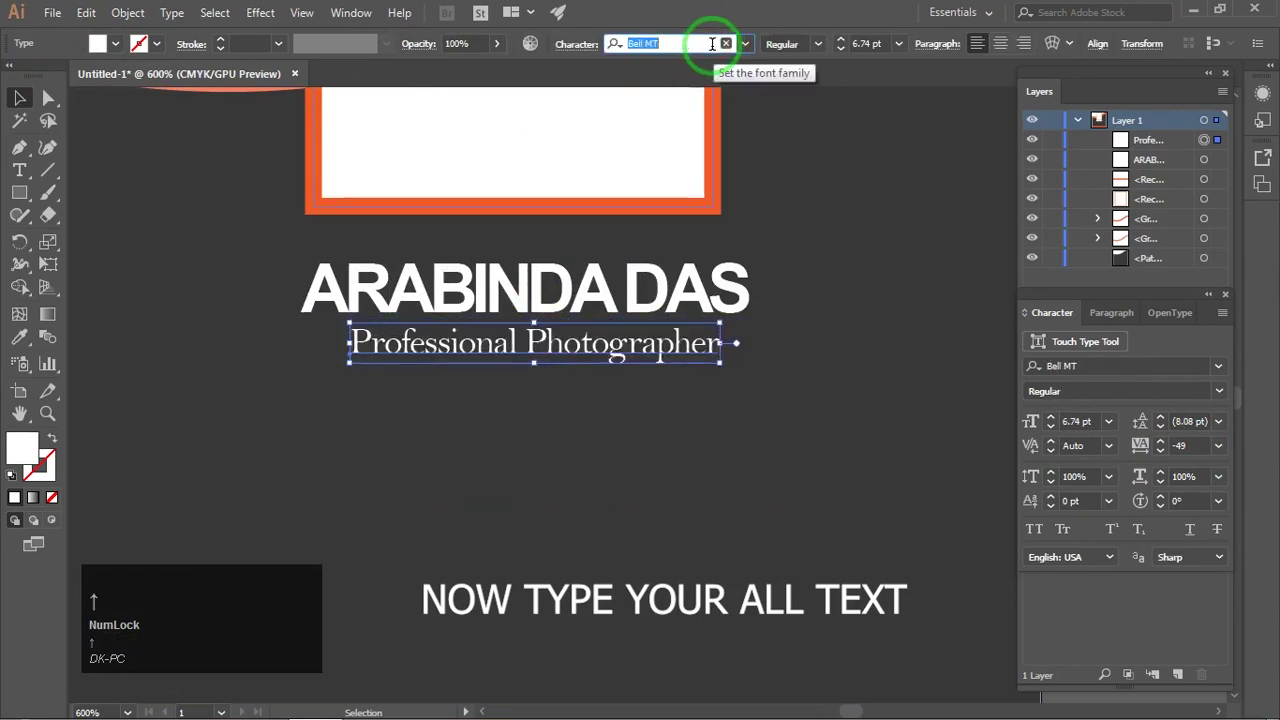
left_click(712, 43)
key("Down")
key("Down")
key("Down")
key("Down")
key("Down")
key("Down")
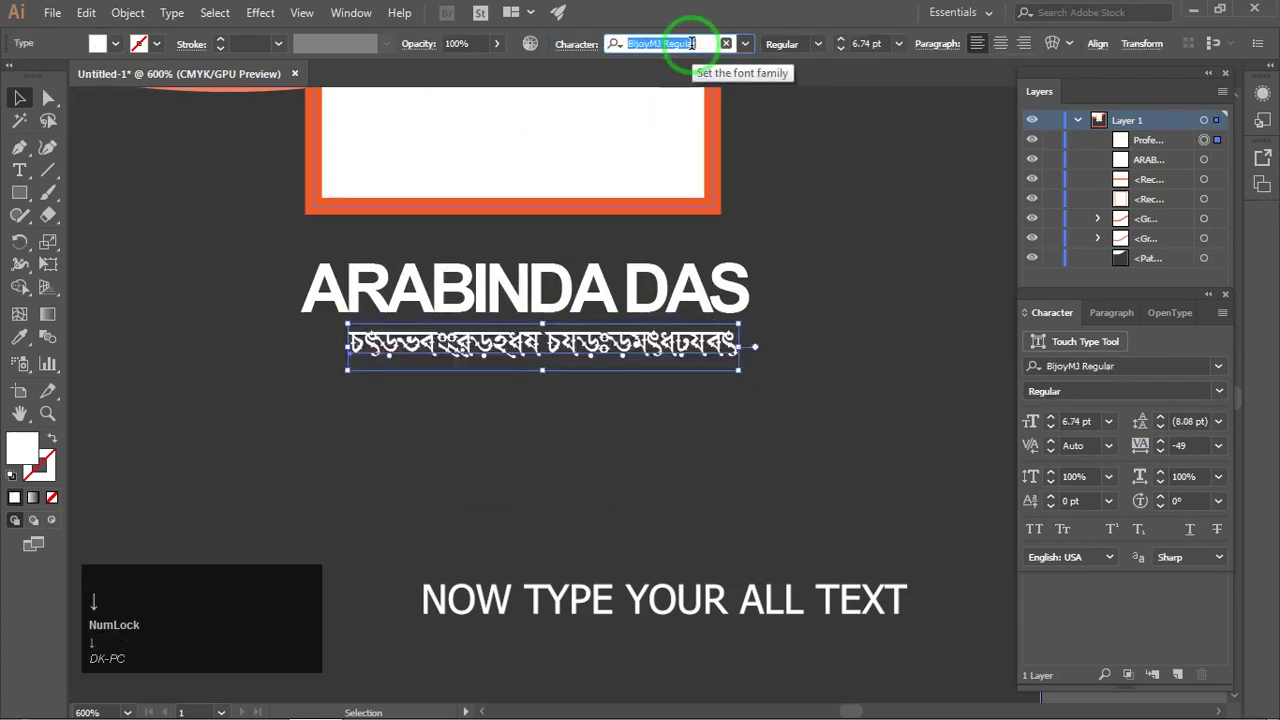
key("Up")
key("Up")
key("Up")
key("Up")
left_click(712, 394)
left_click_drag(703, 348, 695, 348)
Step: Start the services text below the tagline with 'Wedding ... Pree wedding..'
left_click(750, 354)
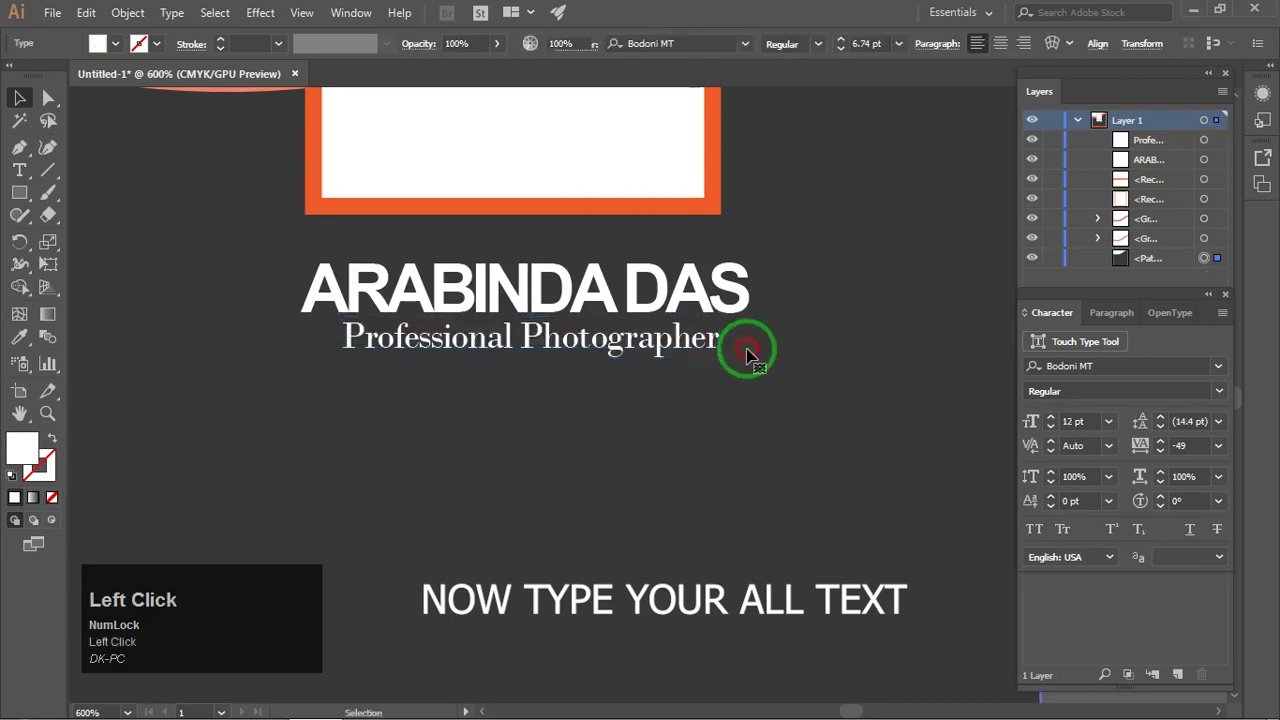
scroll(766, 335, "down", 3)
left_click_drag(805, 325, 720, 326)
key("ctrl+shift+a")
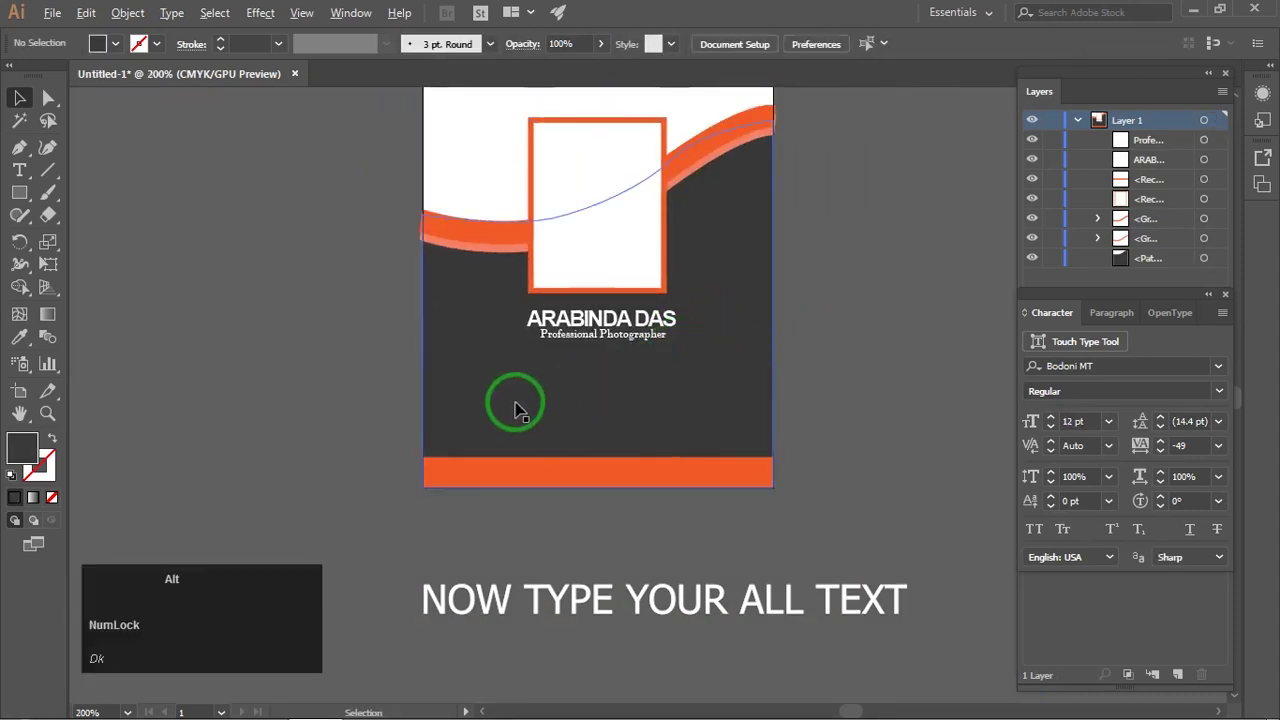
scroll(514, 403, "up", 2)
left_click_drag(514, 403, 482, 369)
key("t")
left_click(337, 362)
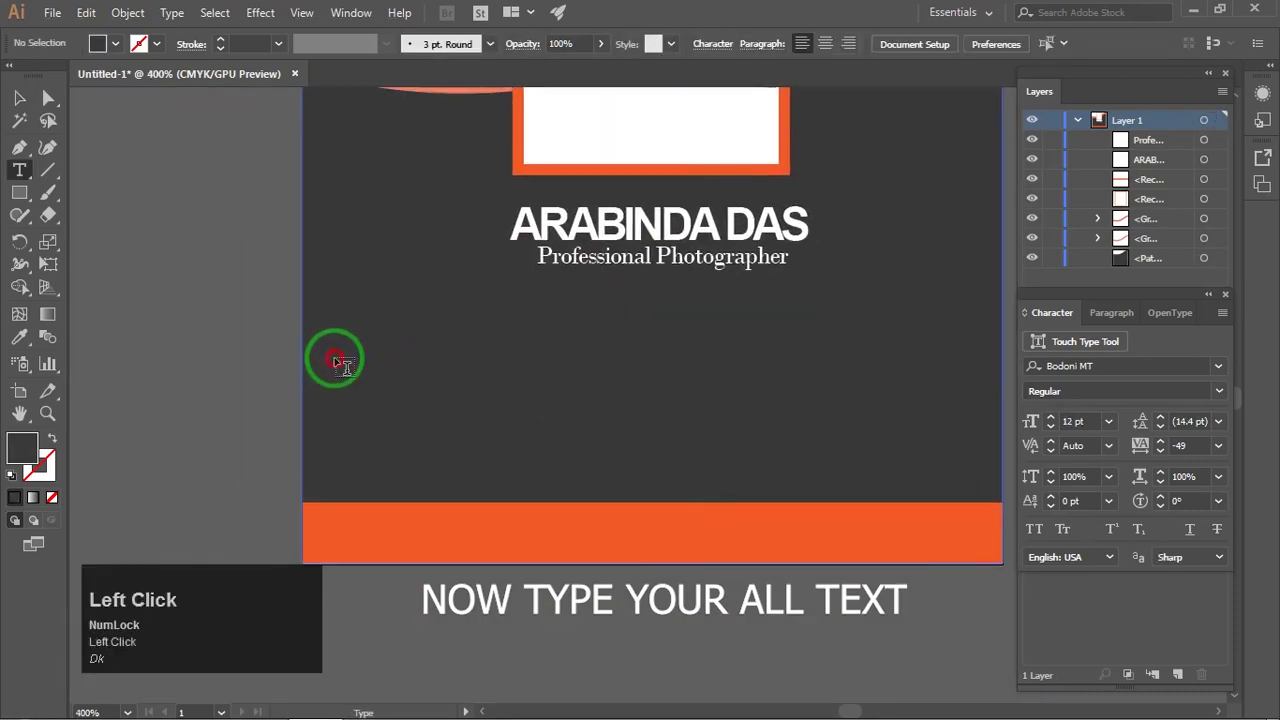
type("Wedding ")
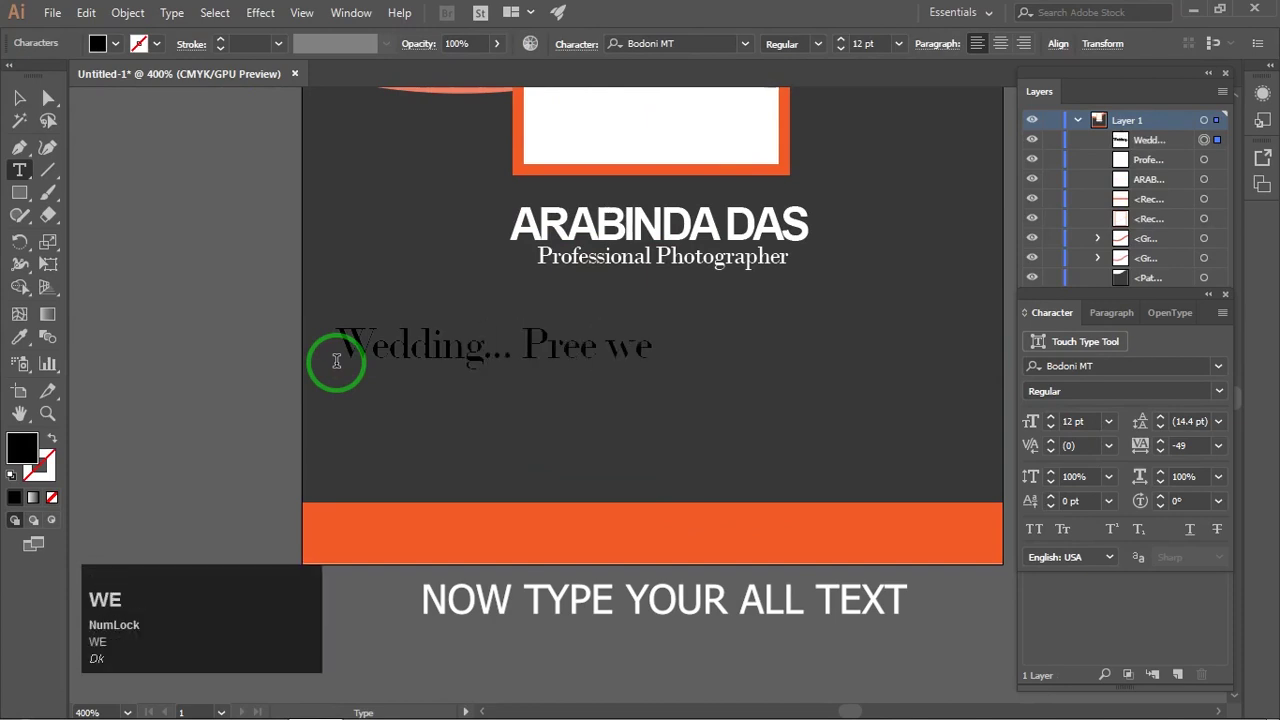
type("... Pree wedding..")
Step: Finish the services lines: 'Baby Shoot...', 'Fashion Shoot... Album Designing...', 'Album Printing Done Here.'
scroll(344, 361, "down", 2)
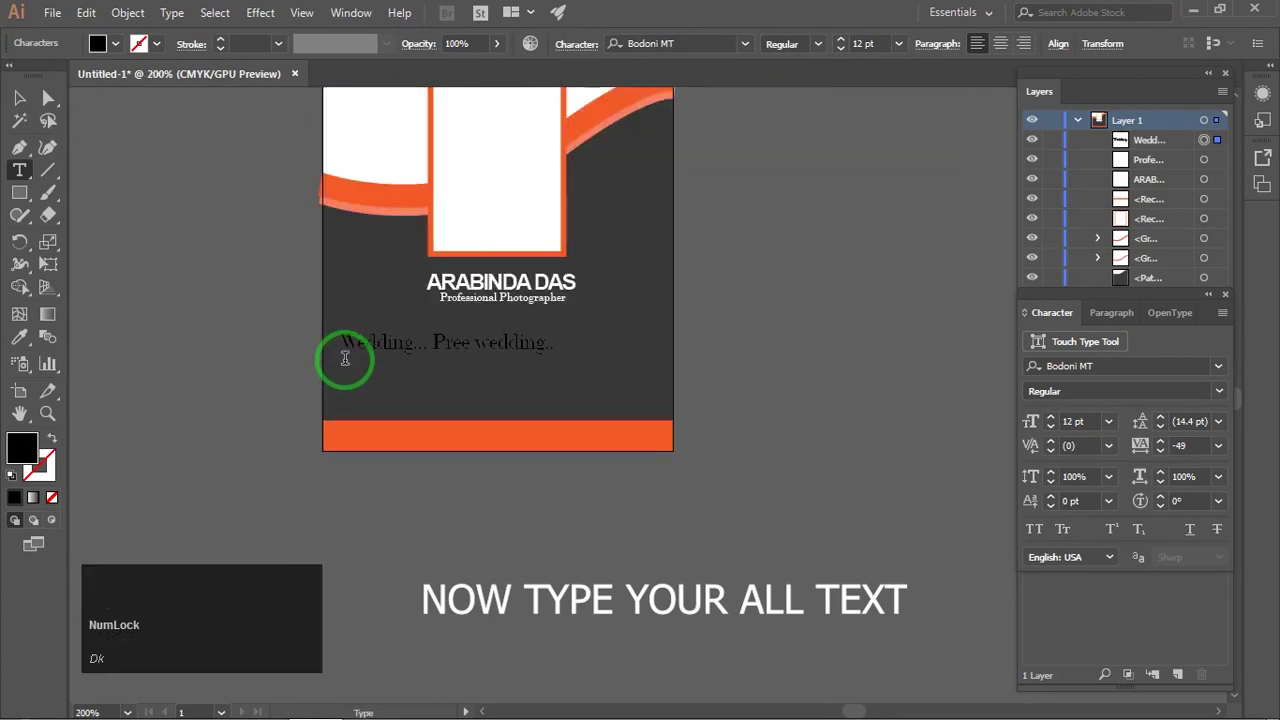
type("Baby Shoot...")
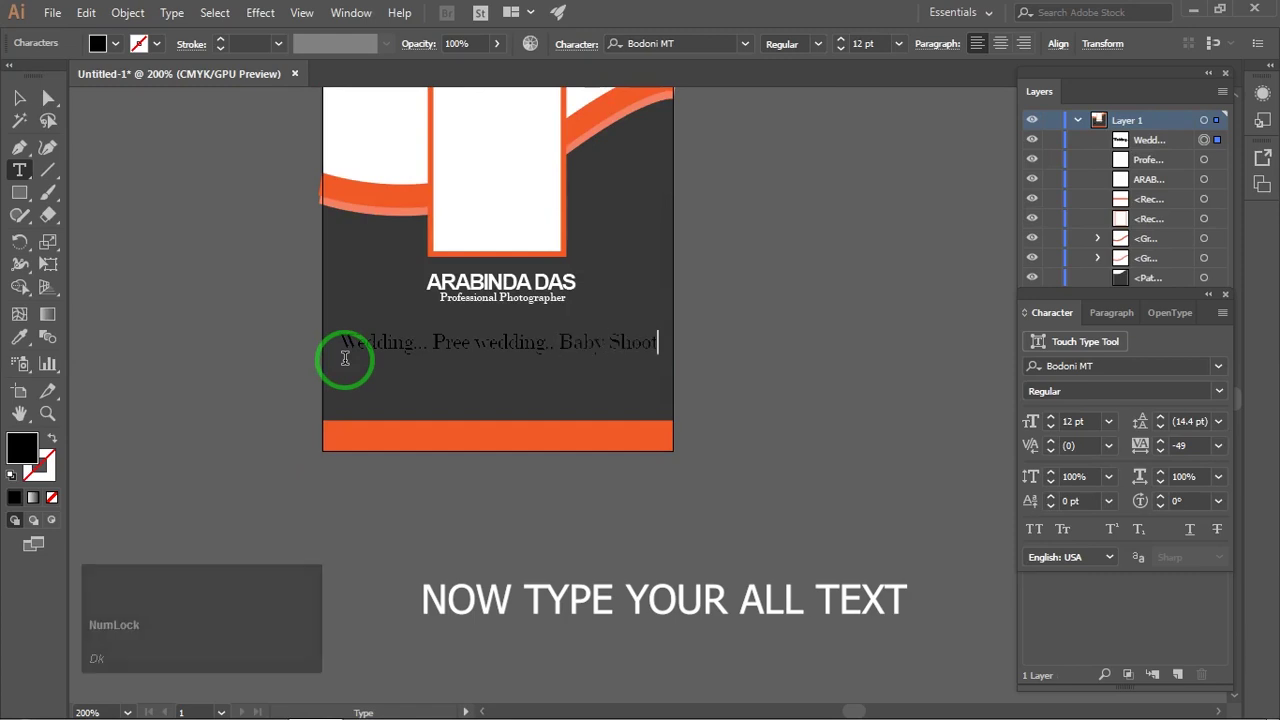
key("Return")
type("Fashion")
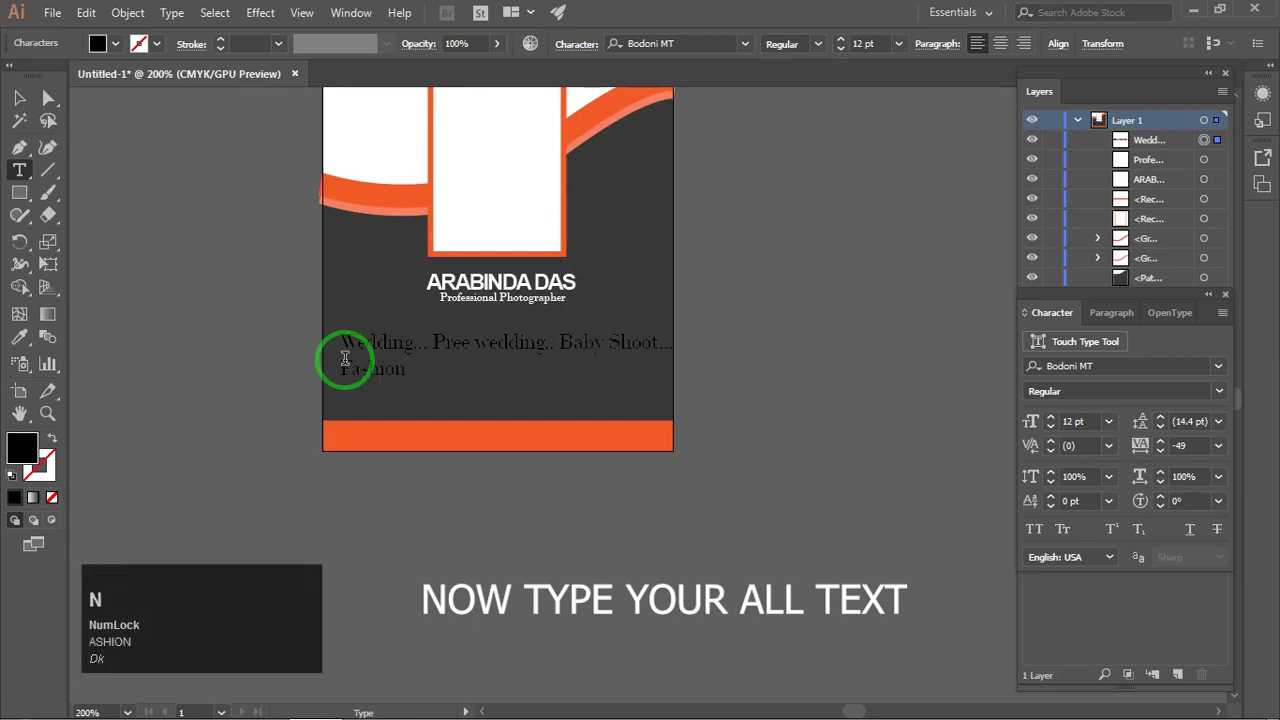
type(" Shoot... Album Designing...")
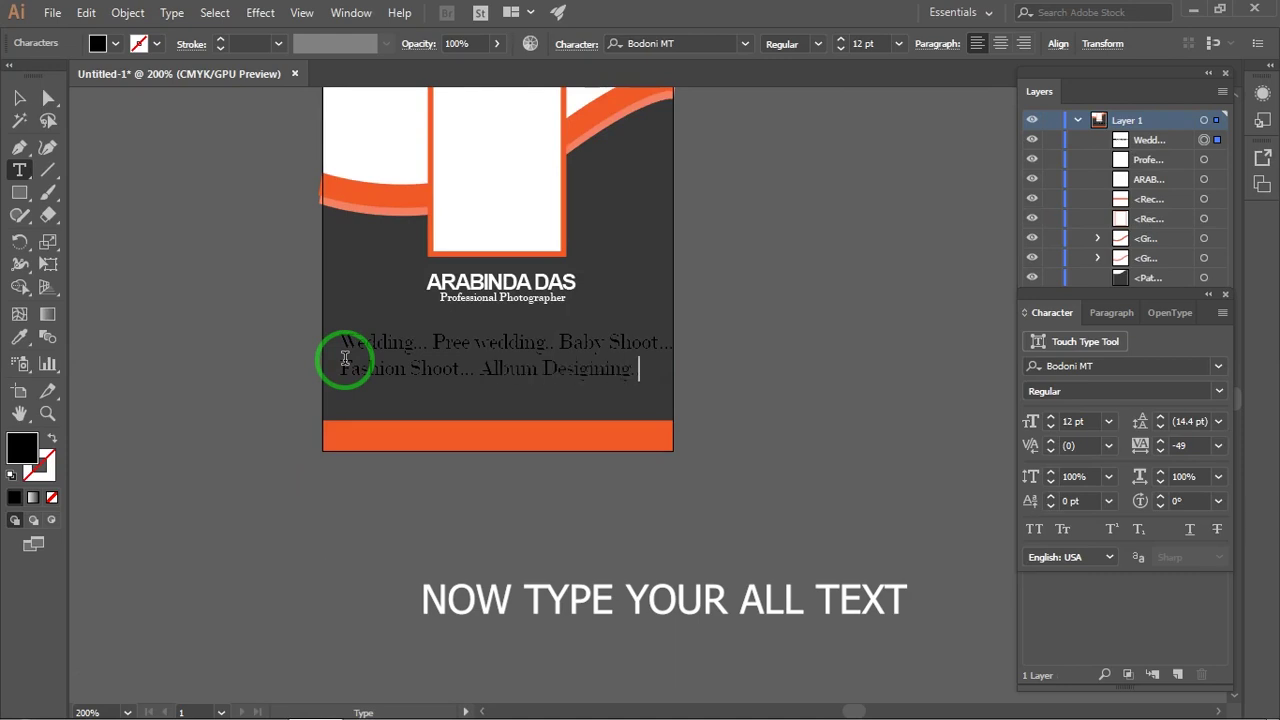
key("Return")
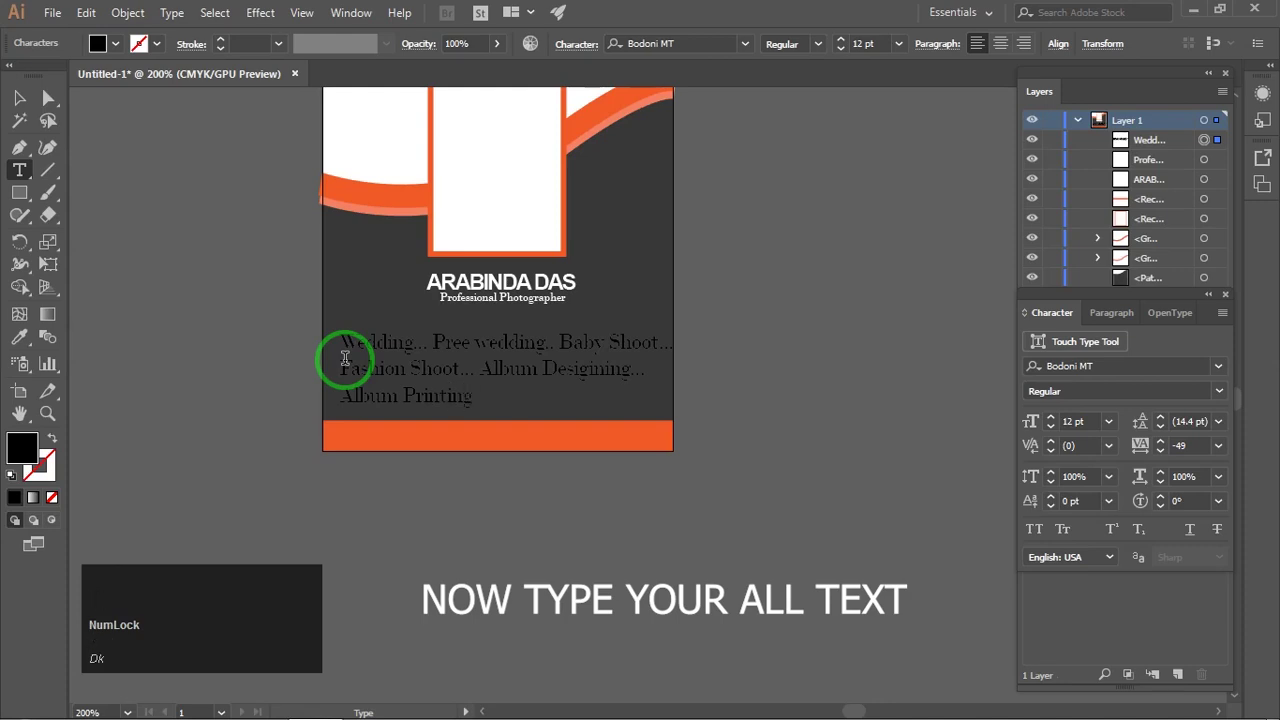
type("Album Printing ")
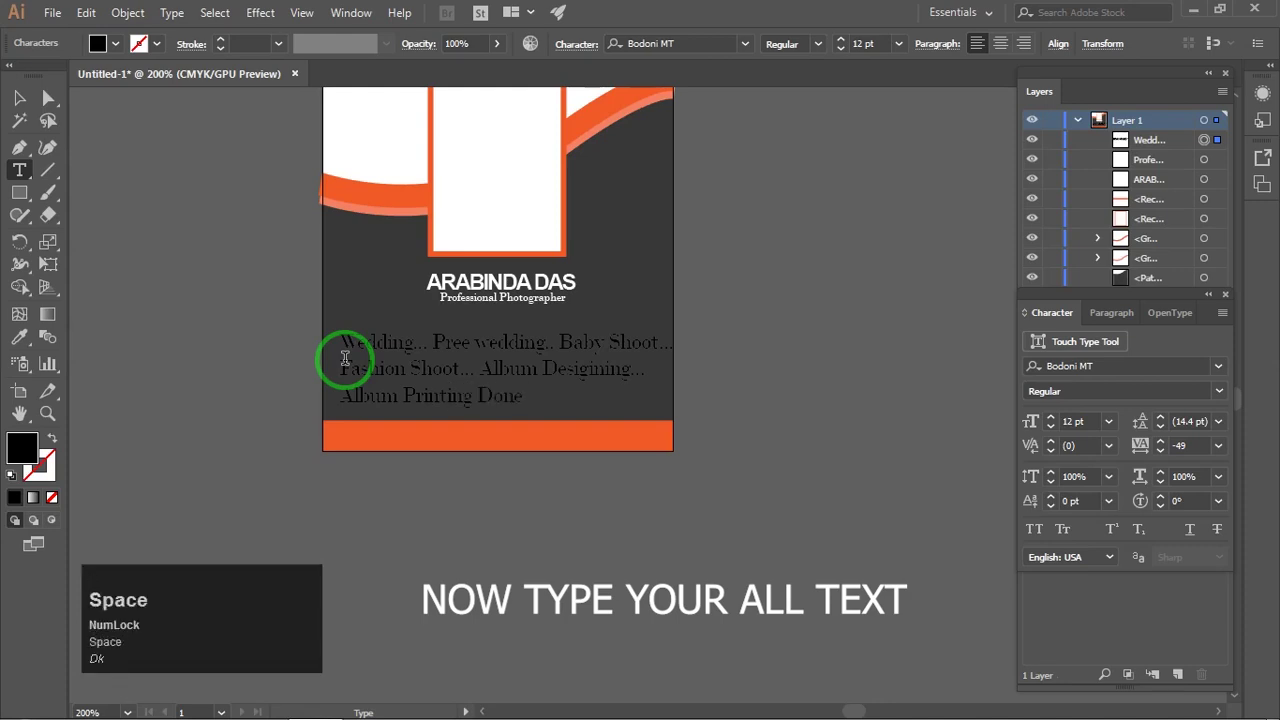
type("Done Here.")
Step: Make the services paragraph white
left_click(20, 98)
left_click(115, 44)
left_click(40, 77)
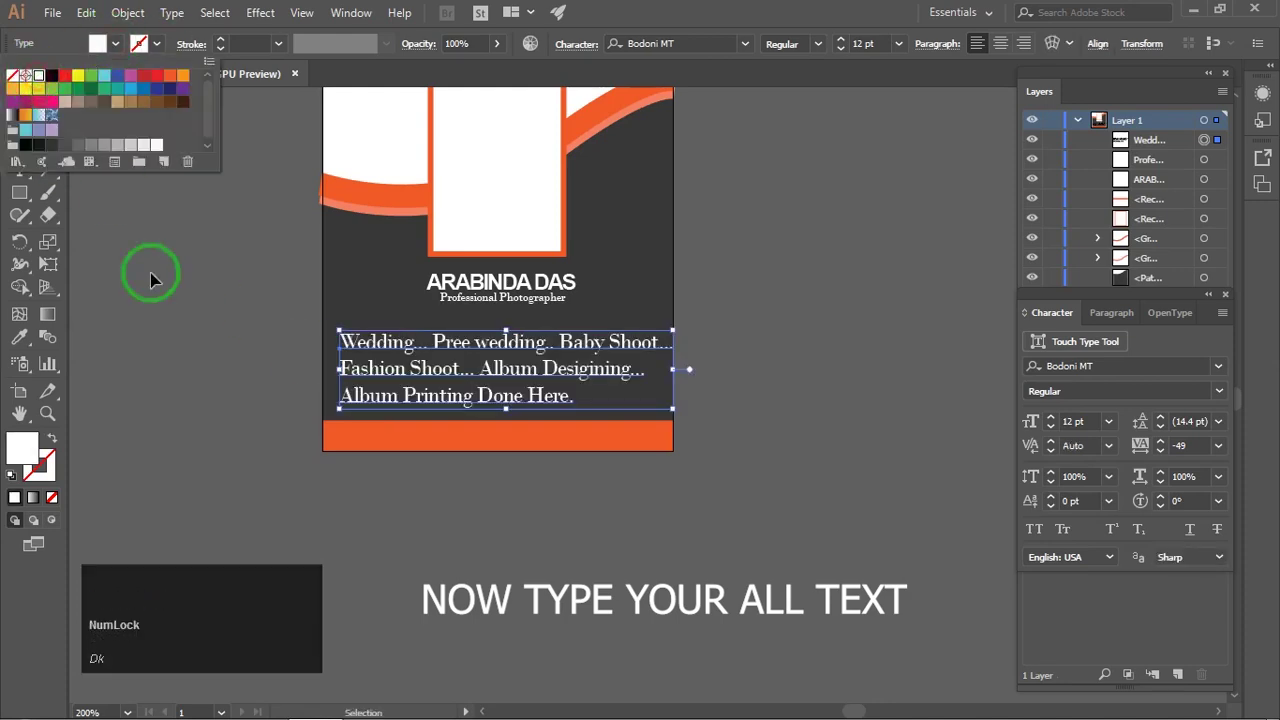
Step: Nudge the services text slightly left into position
left_click(1050, 342)
left_click(770, 340)
left_click_drag(745, 338, 807, 381)
left_click(20, 97)
left_click(240, 240)
scroll(570, 428, "up", 2)
left_click_drag(556, 370, 540, 375)
Step: Change the services text font to Copperplate Gothic Light
double_click(392, 330)
key("ctrl+a")
left_click(1133, 362)
key("Down")
key("Down")
key("Down")
key("Down")
key("Down")
key("Down")
key("Down")
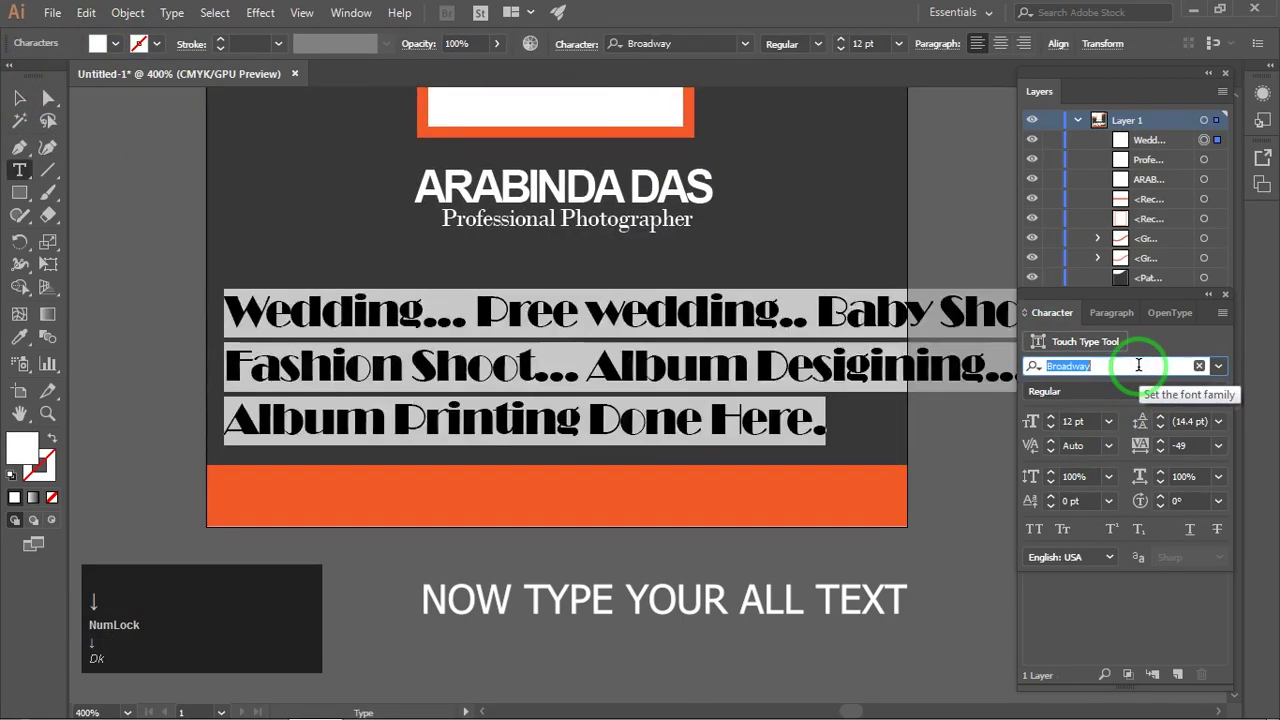
key("Down")
key("Down")
key("Down")
key("Down")
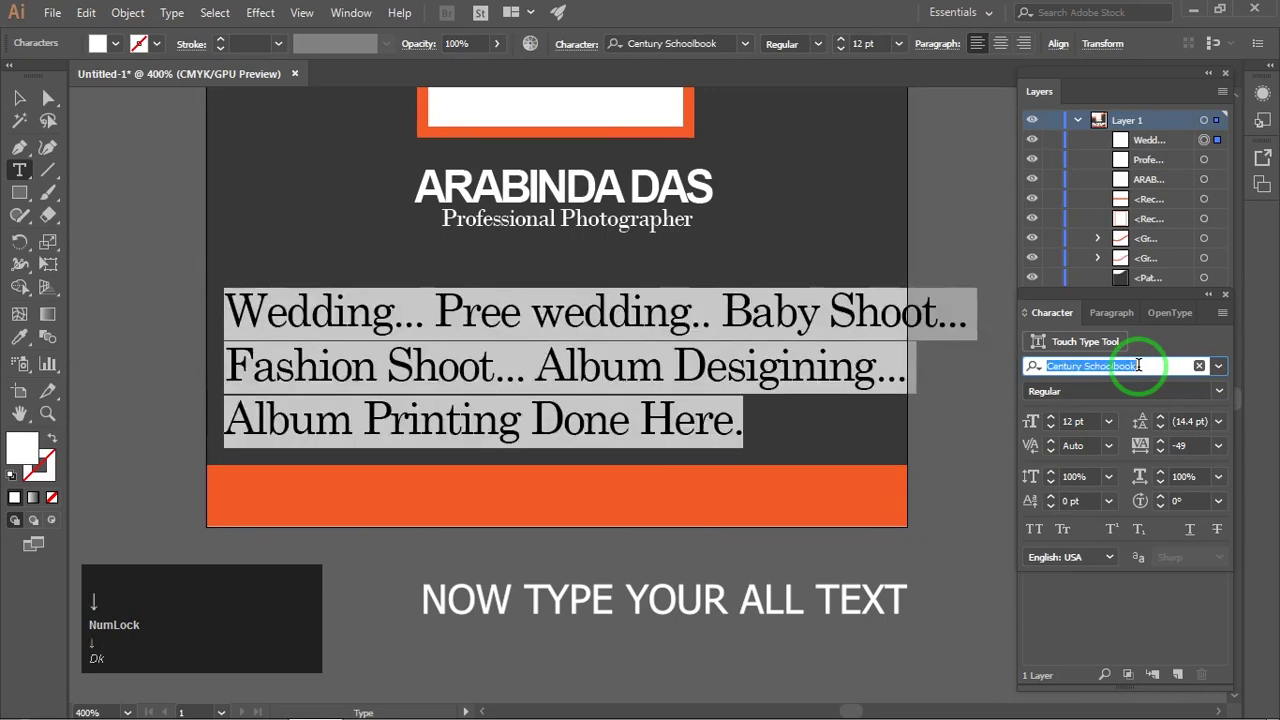
key("Down")
key("Down")
key("Down")
key("Down")
key("Down")
key("Down")
key("Down")
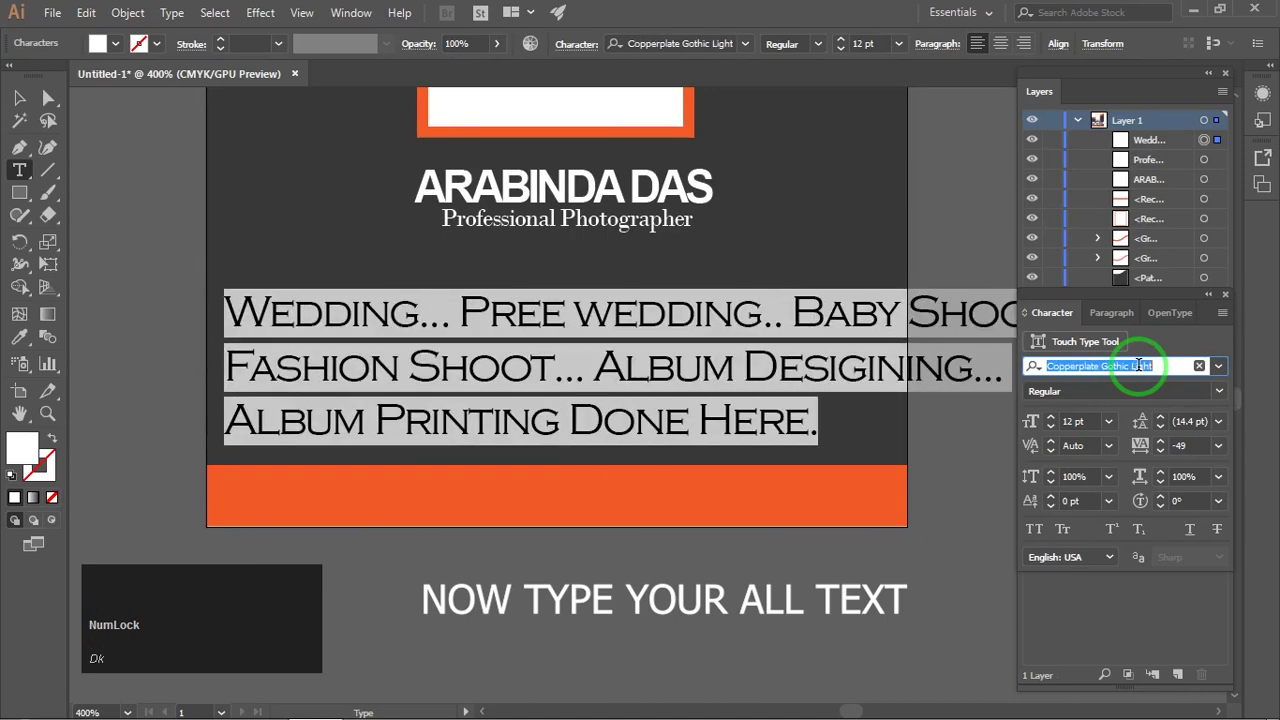
Step: Shift the services text block a little further left
left_click(47, 98)
scroll(495, 355, "down", 1)
left_click_drag(875, 328, 657, 388)
left_click(22, 98)
left_click(900, 391)
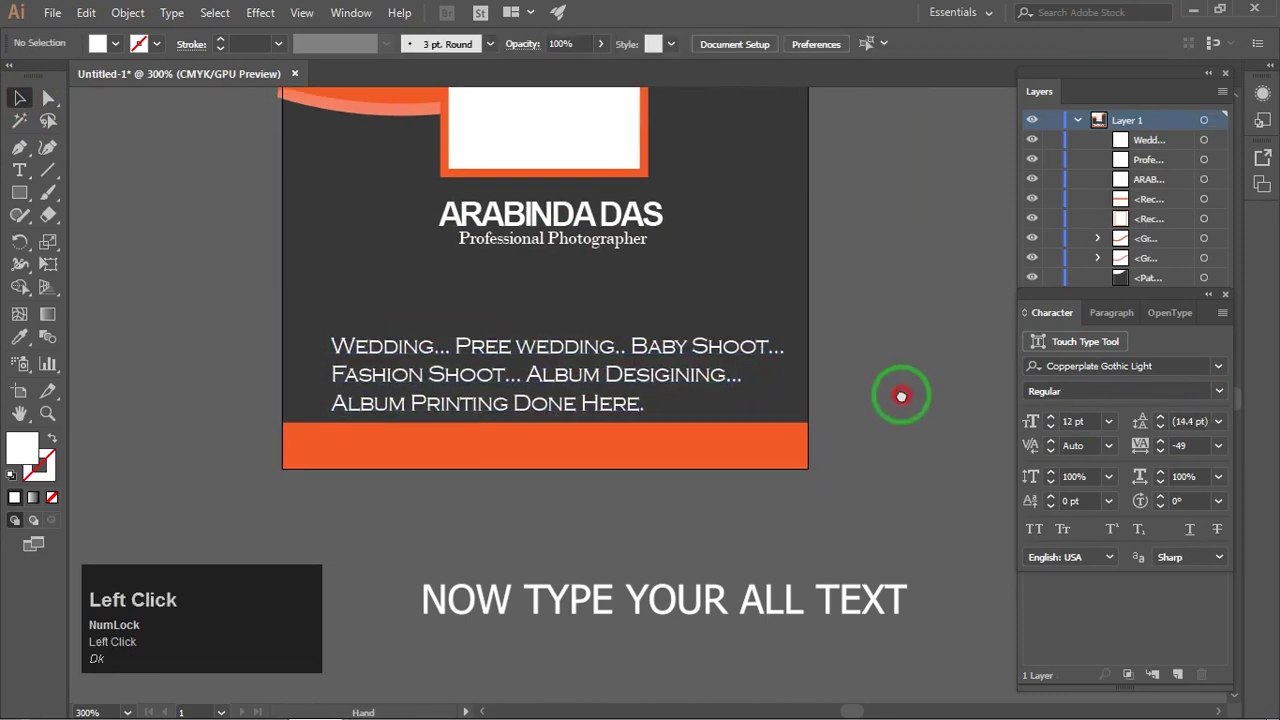
scroll(673, 367, "up", 1)
Step: Tighten the services text leading to 7 pt
key("t")
left_click(594, 367)
key("ctrl+a")
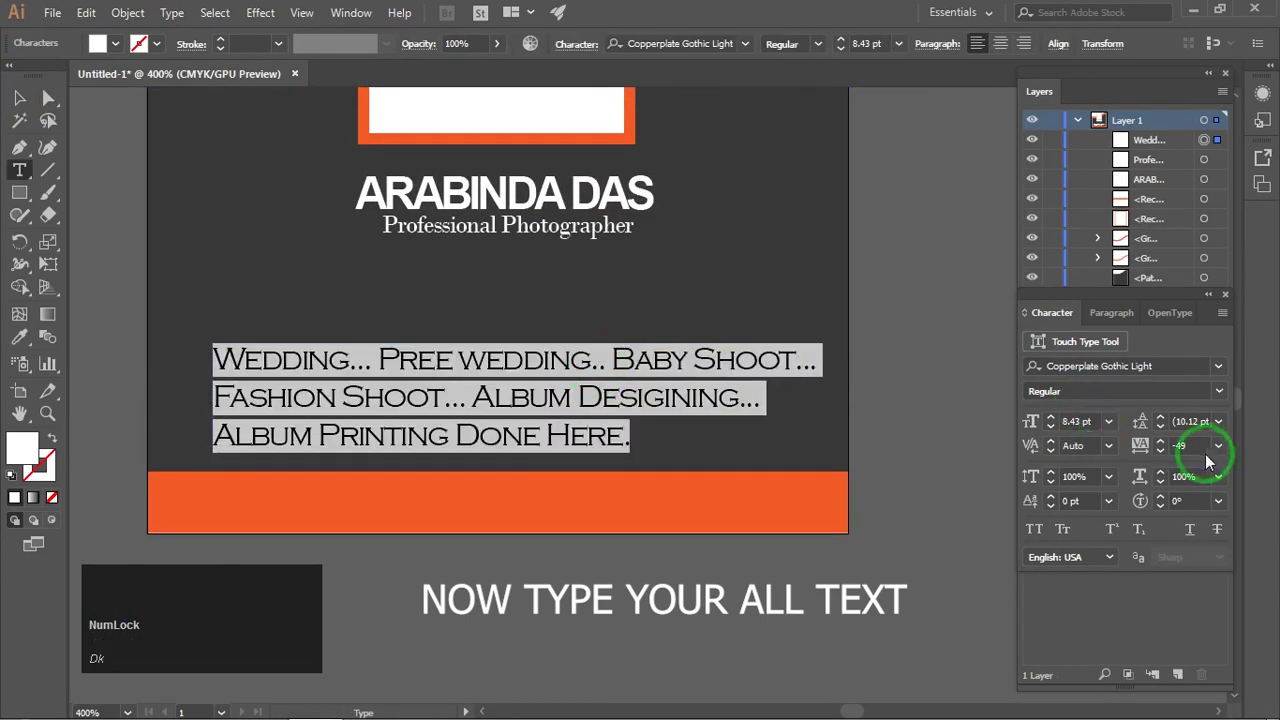
left_click(1201, 420)
scroll(1201, 420, "down", 5)
scroll(1200, 420, "up", 1)
left_click(583, 440)
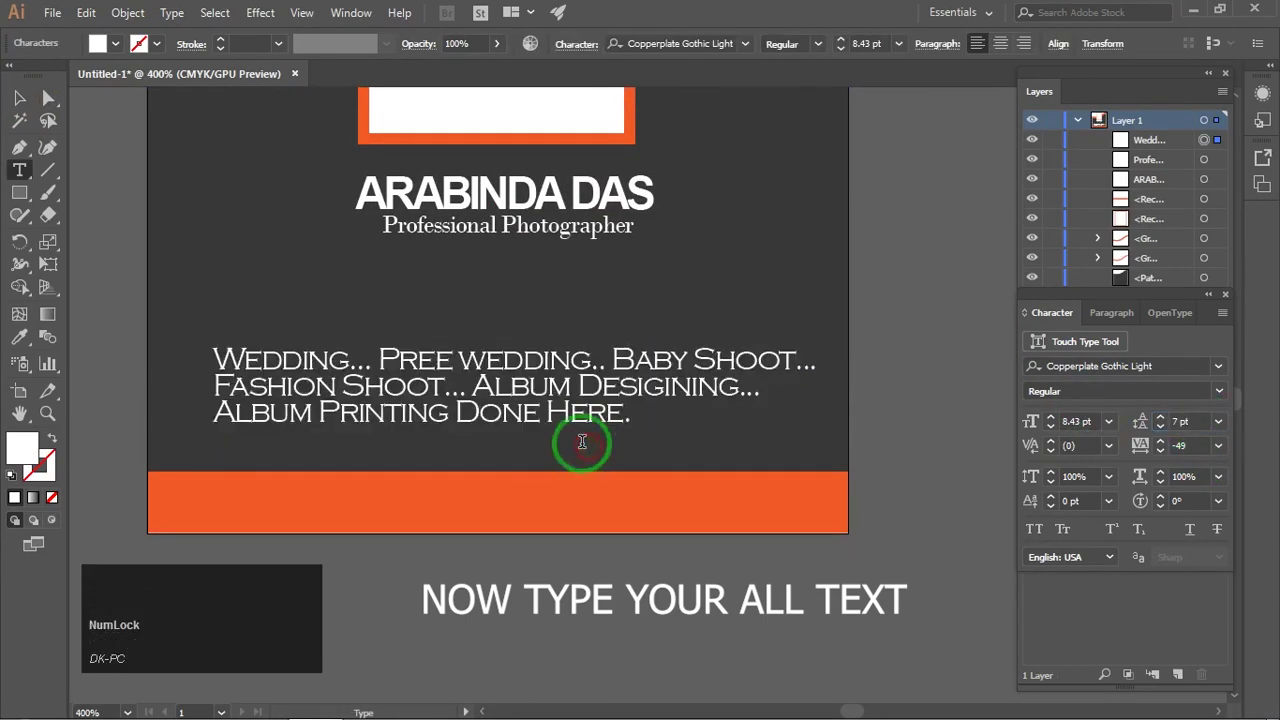
Step: Centre-align the services lines and move the paragraph slightly down and left
left_click(20, 98)
left_click(122, 192)
left_click(565, 388)
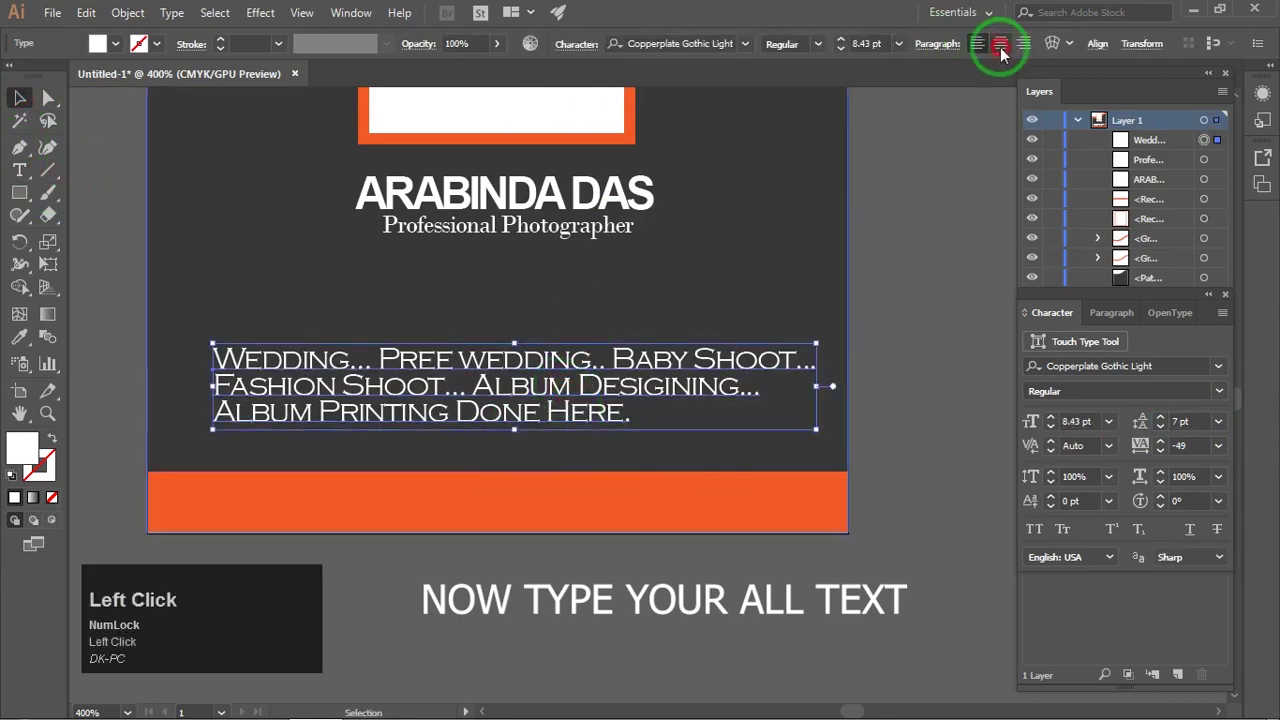
left_click(1000, 44)
left_click_drag(658, 428, 635, 453)
Step: Nudge the 'Professional Photographer' tagline down slightly
left_click(917, 322)
scroll(729, 334, "down", 5)
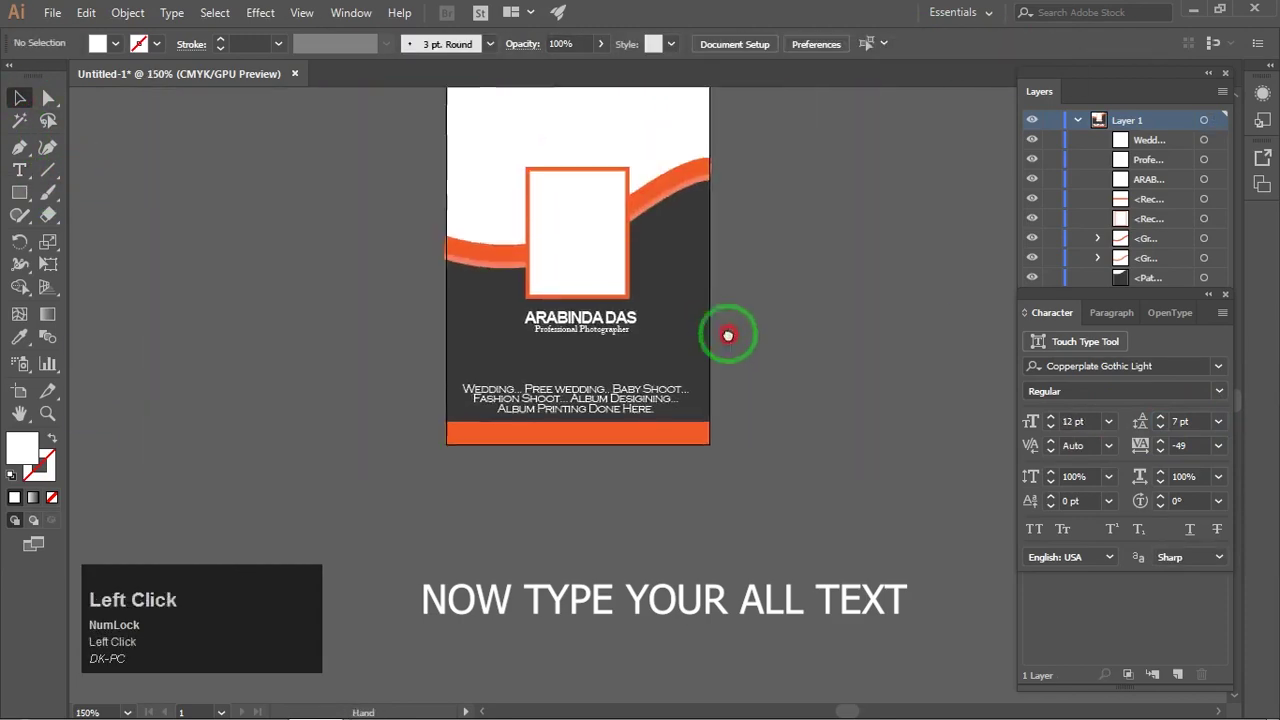
scroll(509, 314, "up", 8)
left_click_drag(557, 256, 555, 268)
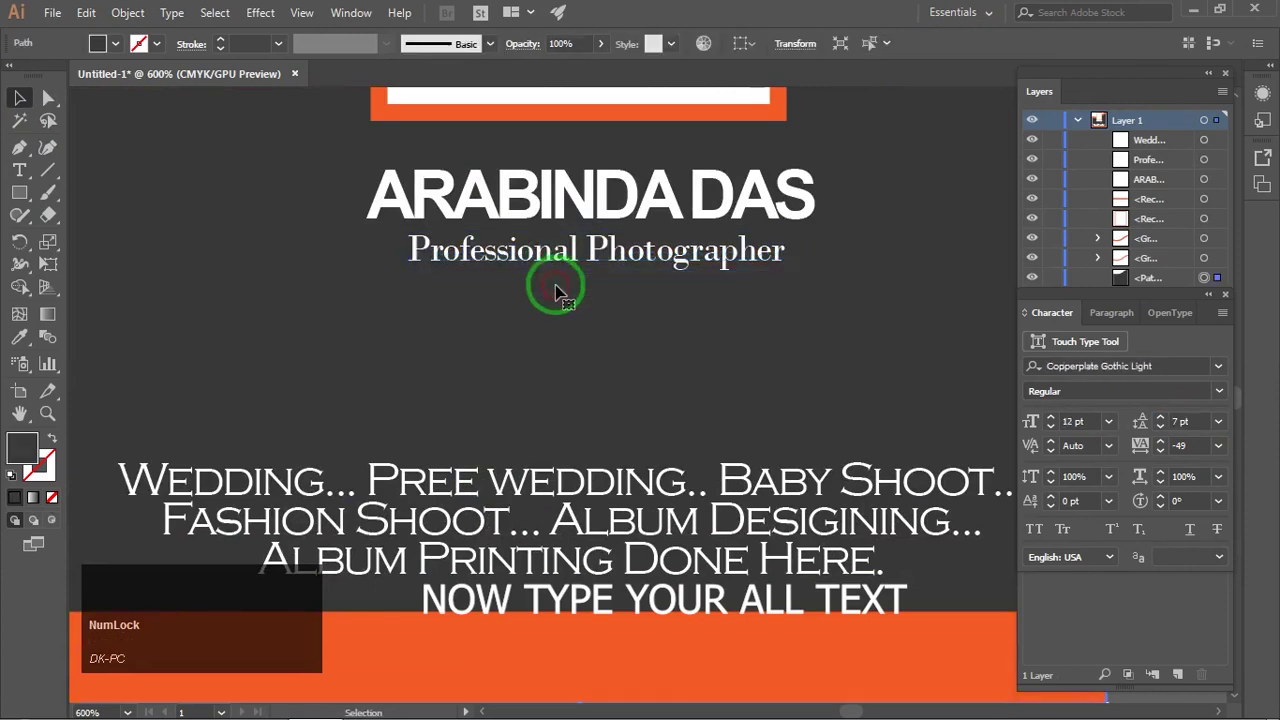
scroll(560, 331, "down", 3)
Step: Centre the services text horizontally on the orange footer bar, using the bar as key object
left_click(585, 333, "shift")
left_click(603, 487)
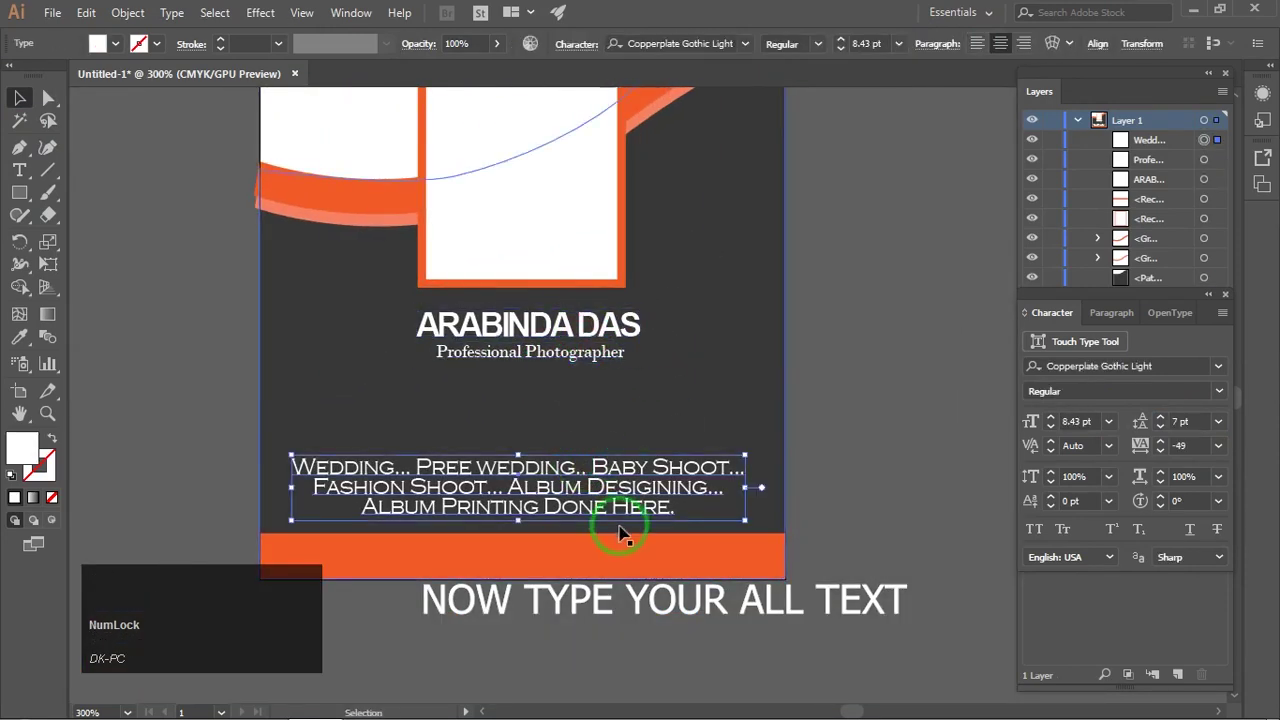
left_click(627, 555, "shift")
left_click_drag(633, 442, 668, 354)
left_click(351, 13)
left_click(450, 239)
left_click_drag(850, 236, 923, 206)
left_click(992, 378)
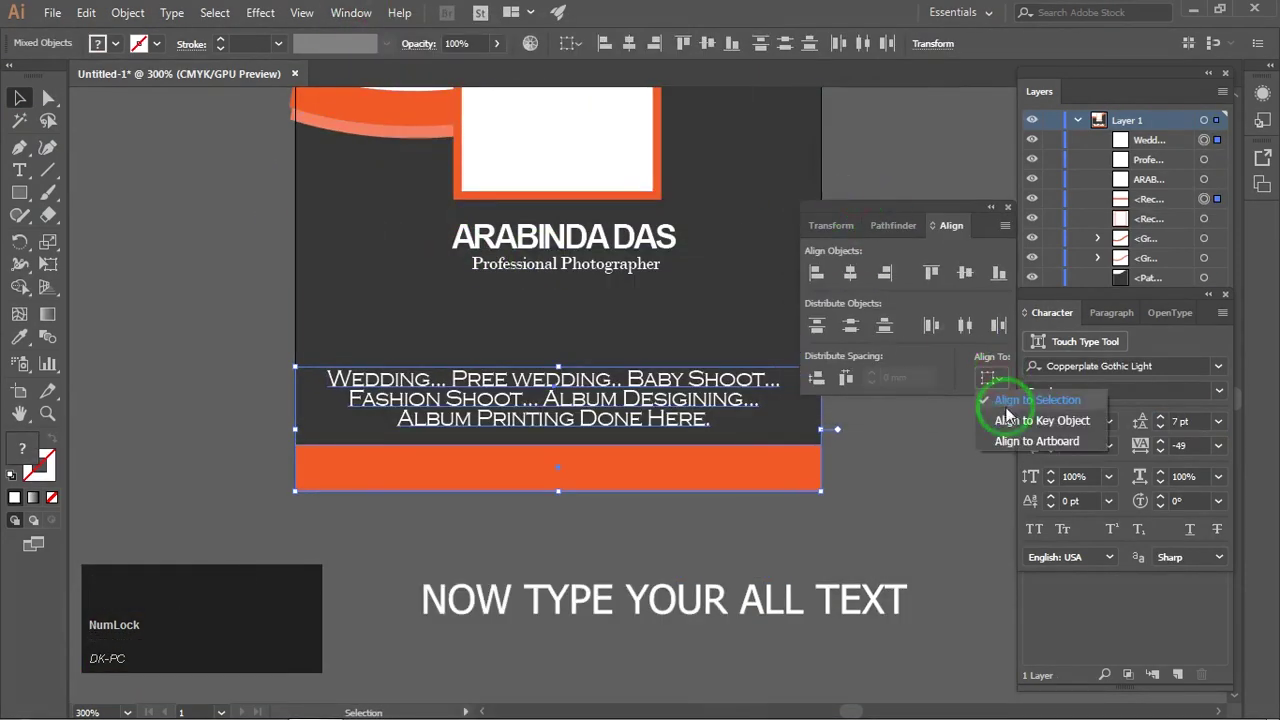
left_click(1006, 416)
left_click(705, 455)
left_click(850, 272)
Step: Centre the photo frame, photographer's name and tagline horizontally on the orange bar
key("space")
left_click_drag(900, 448, 806, 458)
left_click(810, 472)
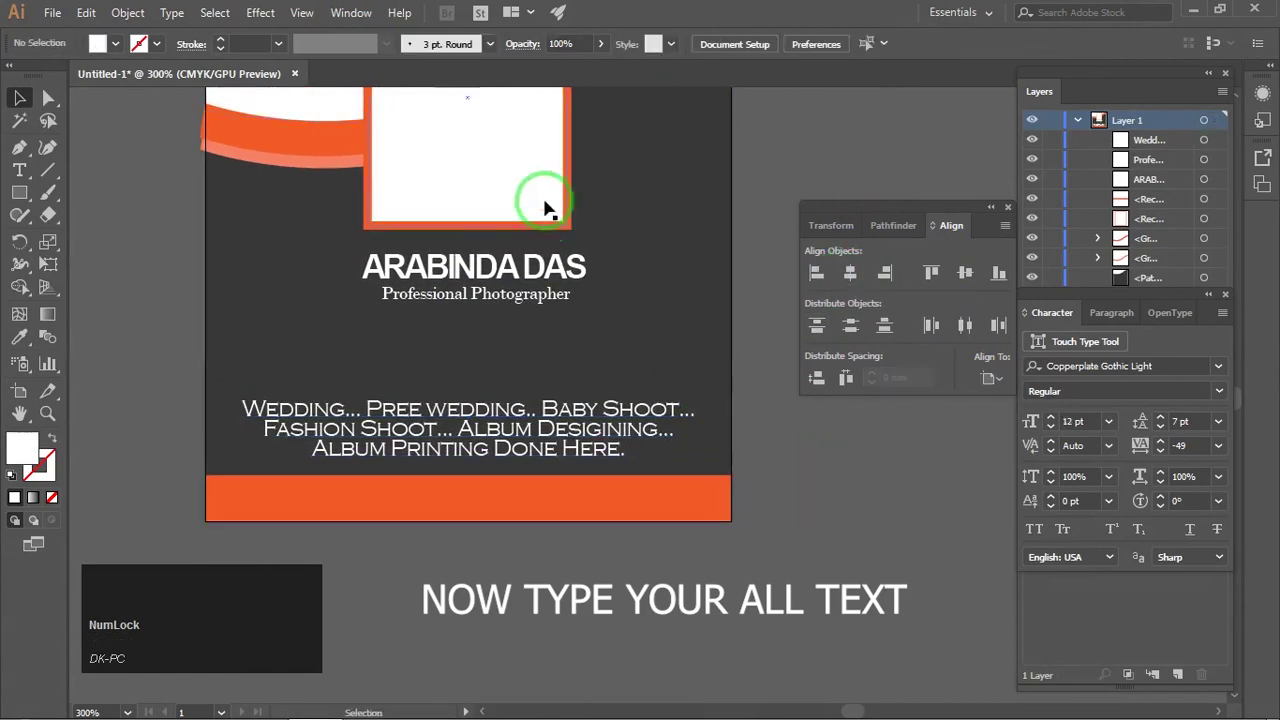
left_click(546, 206)
left_click(543, 268, "shift")
left_click(541, 295, "shift")
left_click(562, 495, "shift")
left_click(565, 495)
left_click(851, 275)
left_click(828, 436)
left_click_drag(854, 207, 829, 340)
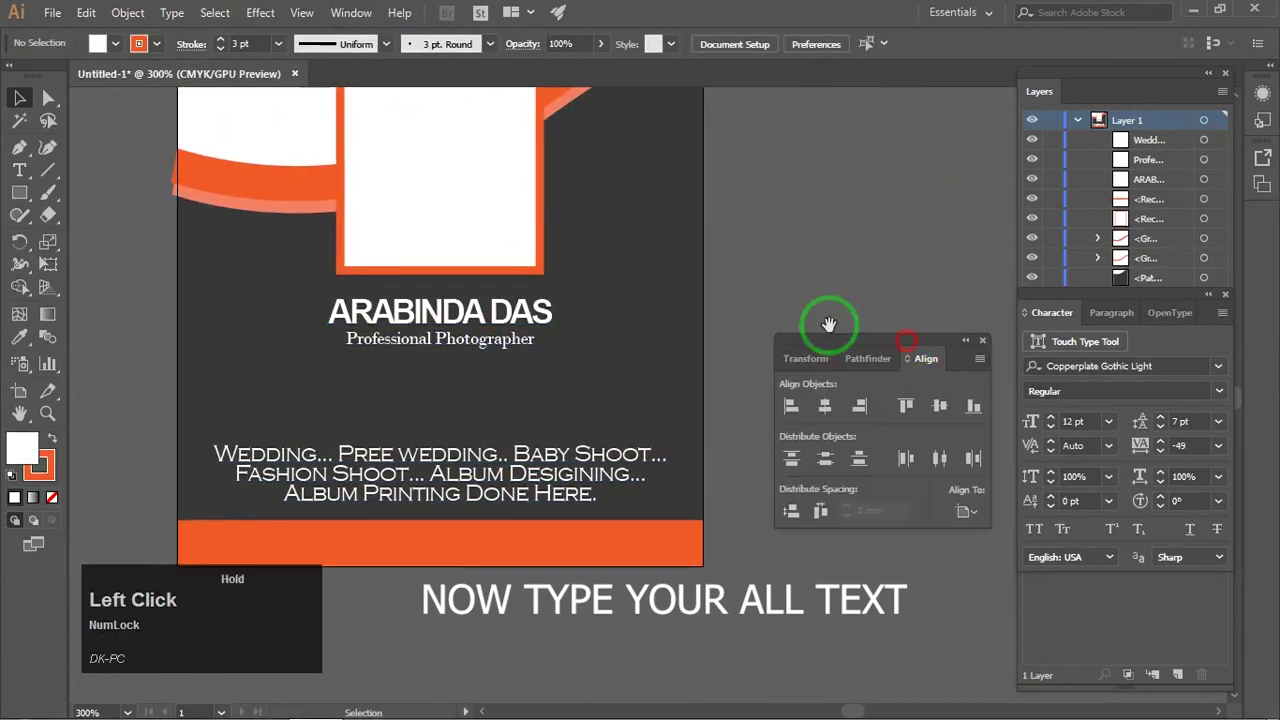
Step: Zoom and pan around the flyer to check the centred text area
key("ctrl+minus")
key("space")
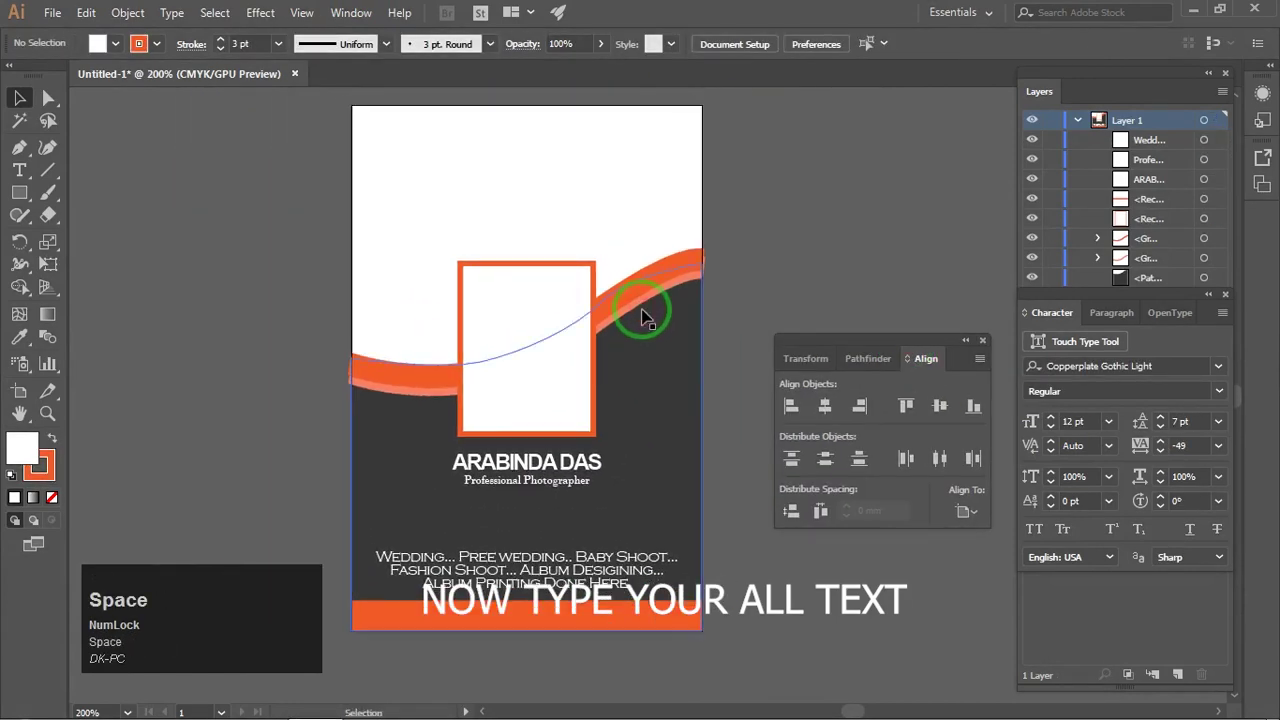
key("space")
left_click_drag(657, 348, 660, 297)
key("ctrl+plus")
key("space")
left_click_drag(446, 484, 505, 360)
key("ctrl+plus")
key("space")
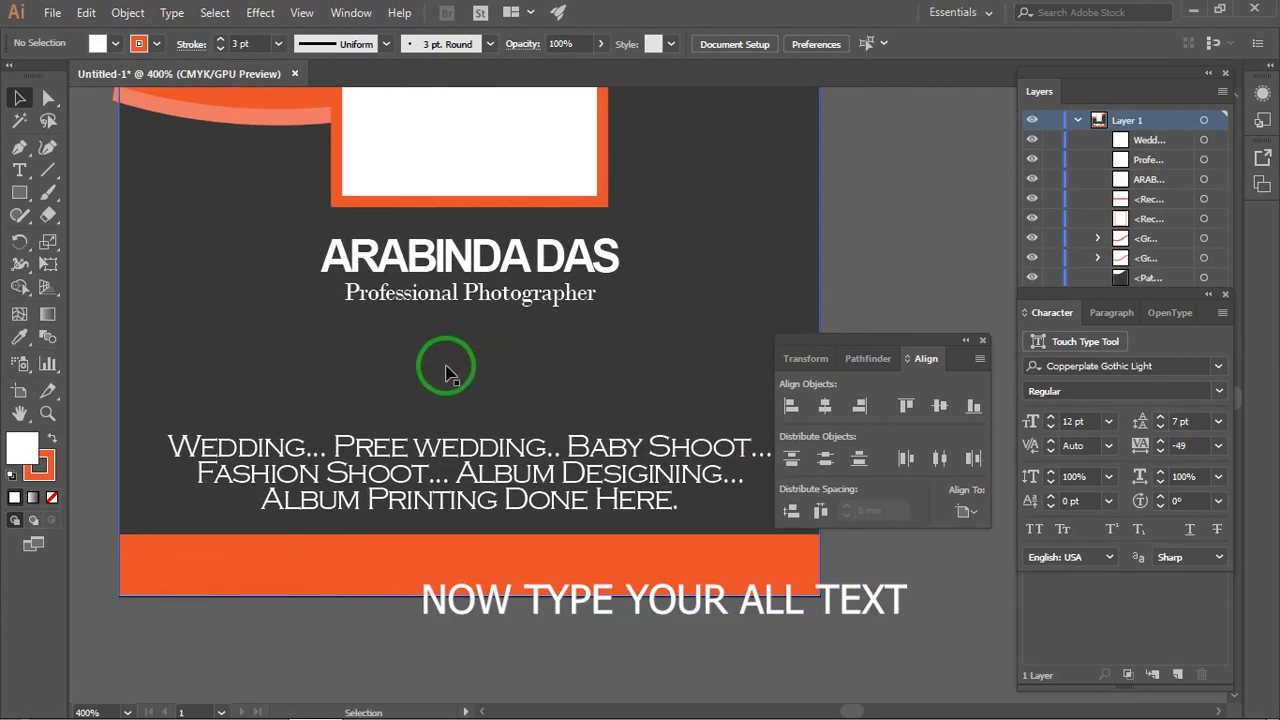
left_click_drag(879, 341, 891, 172)
key("space")
left_click_drag(557, 344, 549, 344)
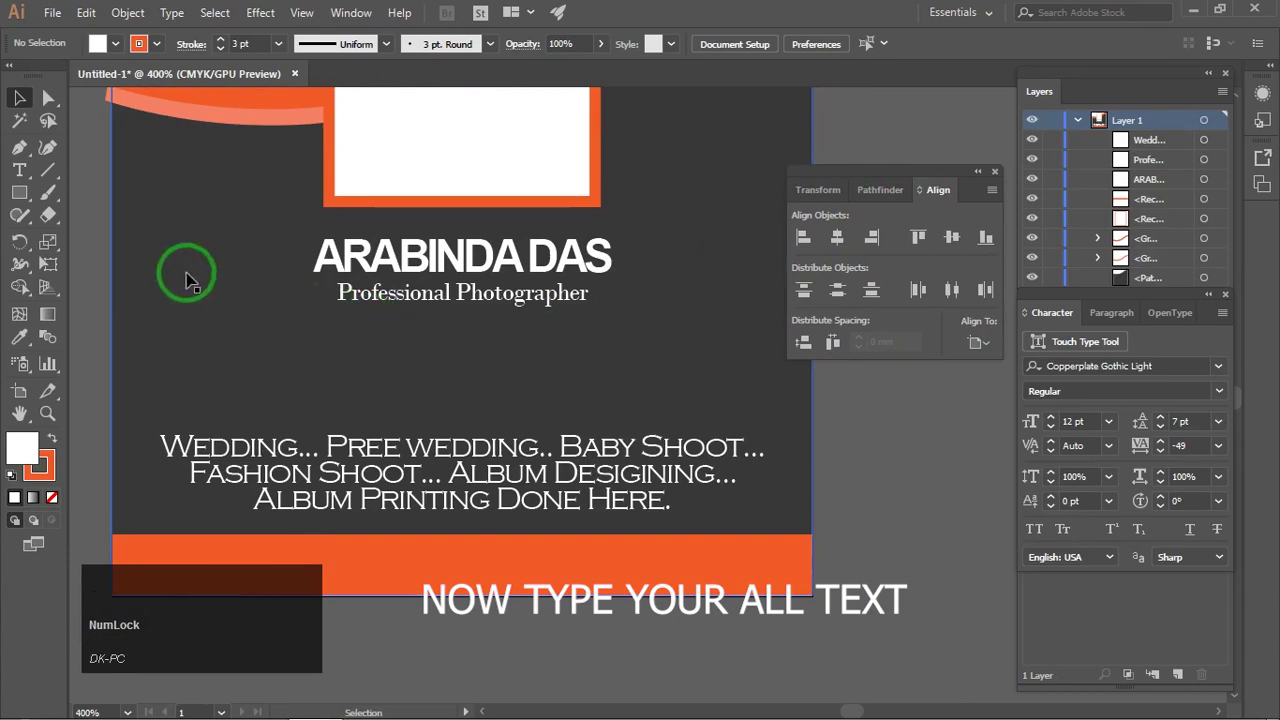
Step: Type the phone number as a new text line below the tagline and fill it white
key("t")
left_click(380, 357)
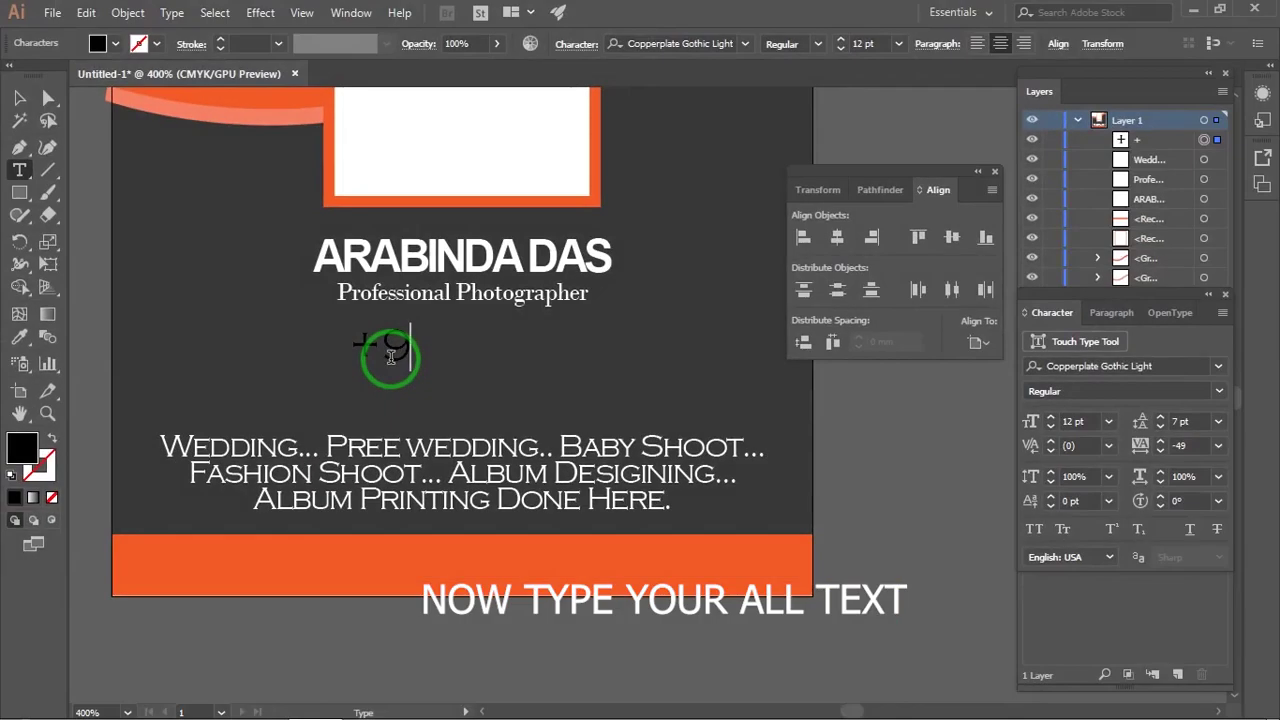
key("shift")
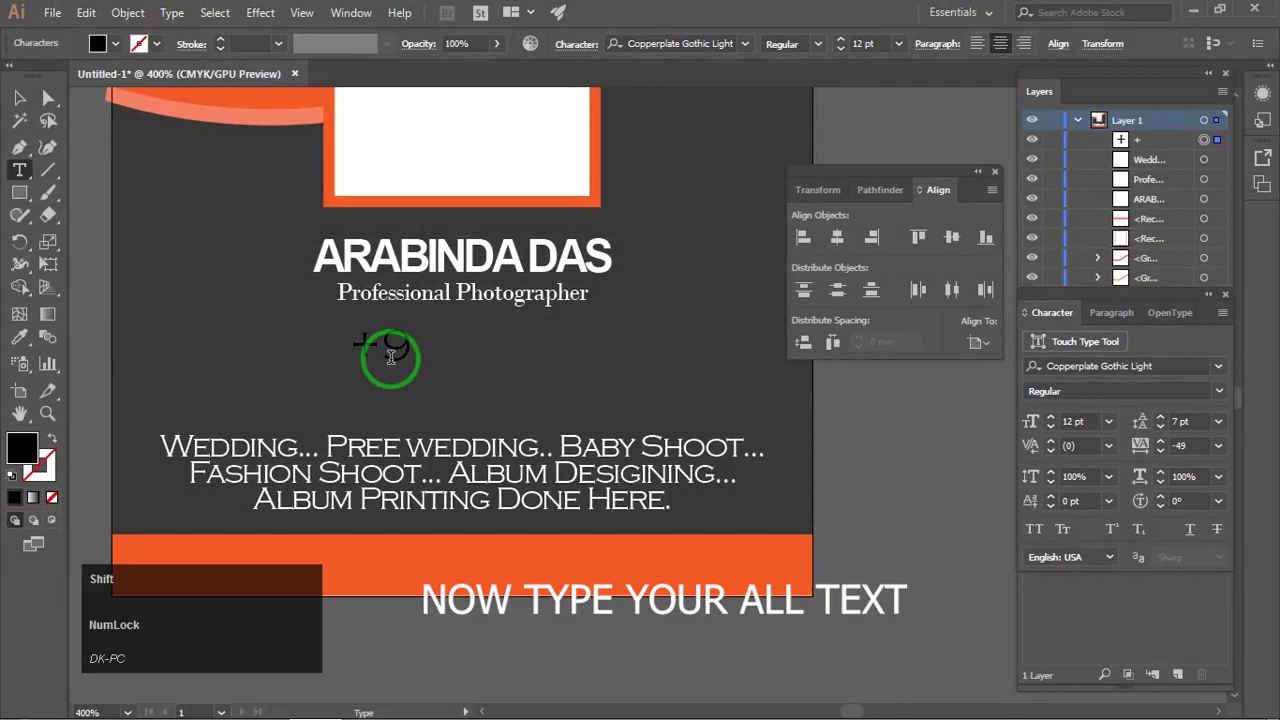
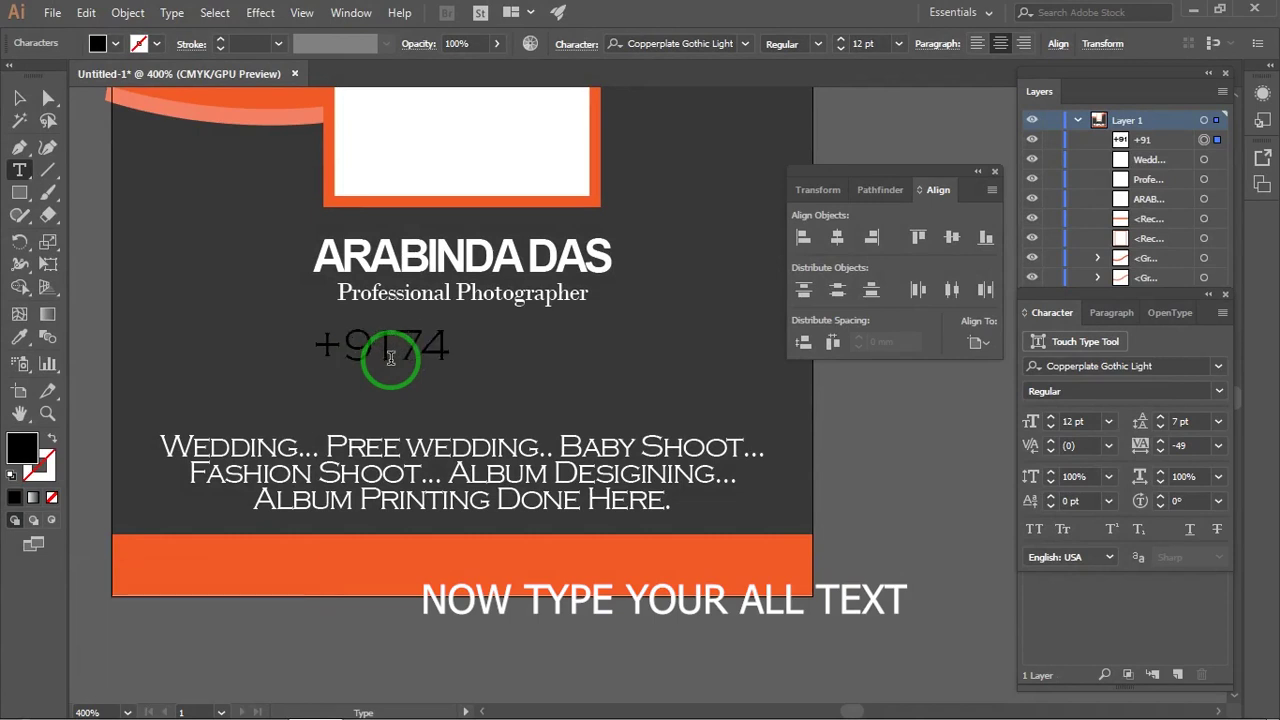
key("Escape")
left_click_drag(470, 352, 558, 356)
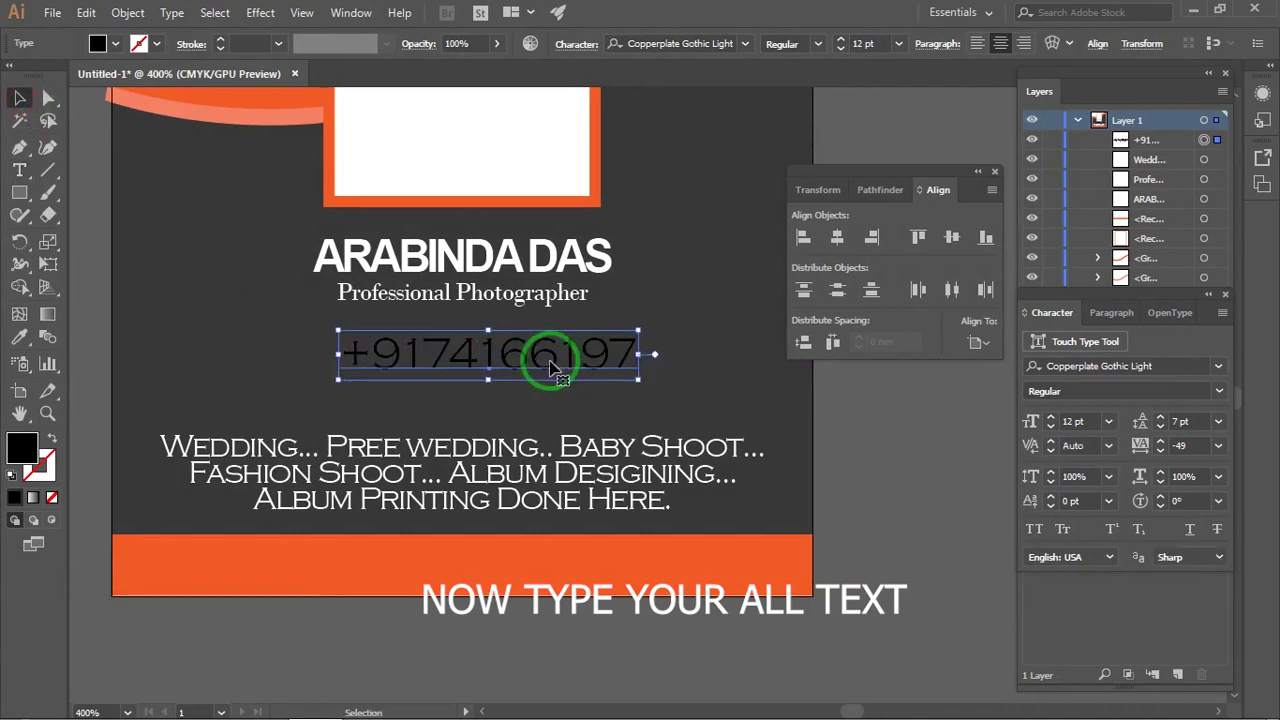
left_click(115, 43)
left_click(44, 66)
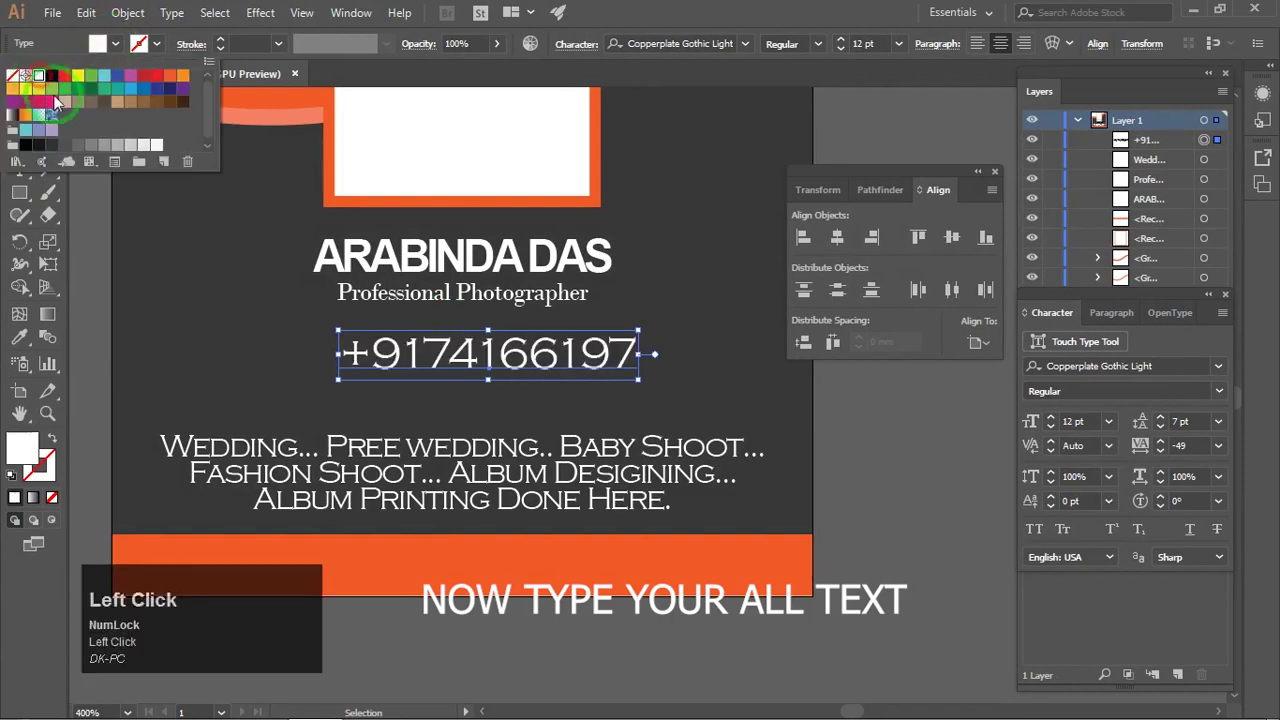
Step: Centre the phone number horizontally on the orange bottom bar
left_click_drag(943, 177, 985, 124)
scroll(774, 453, "down", 1)
left_click_drag(651, 349, 617, 380)
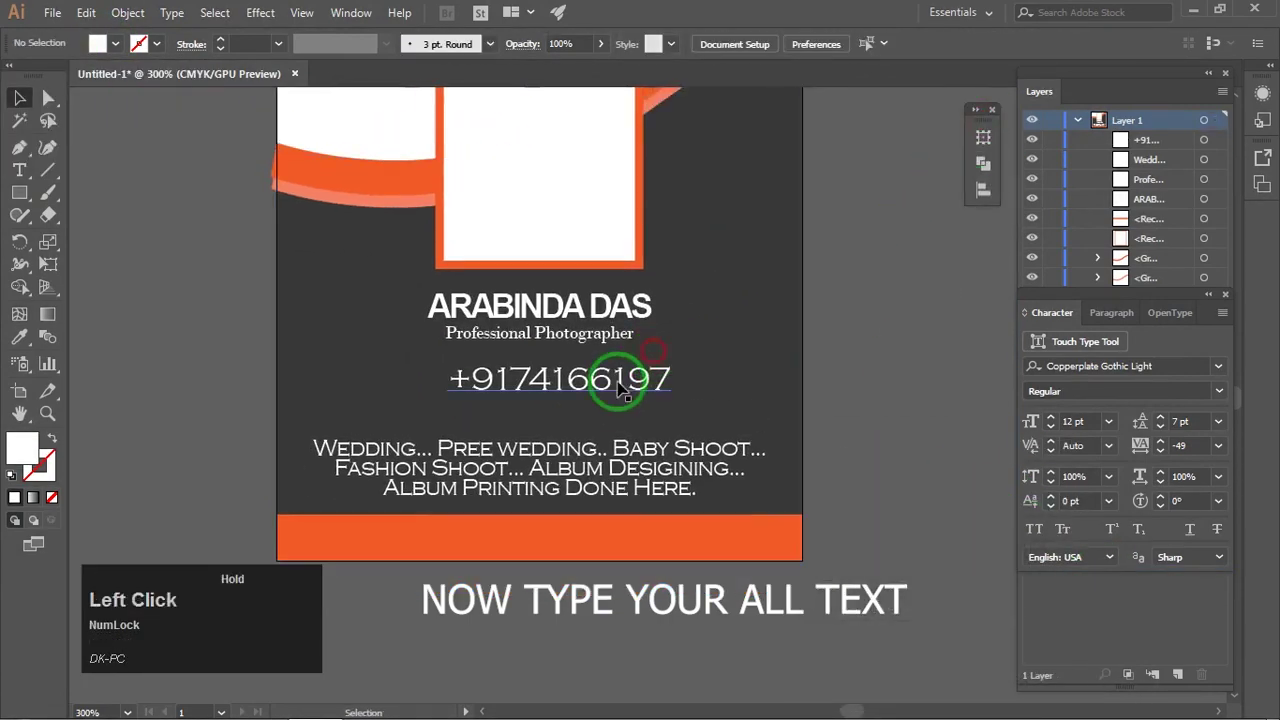
double_click(651, 540)
right_click(755, 300)
left_click(808, 371)
left_click(974, 109)
left_click(1018, 180)
left_click(594, 375, "shift")
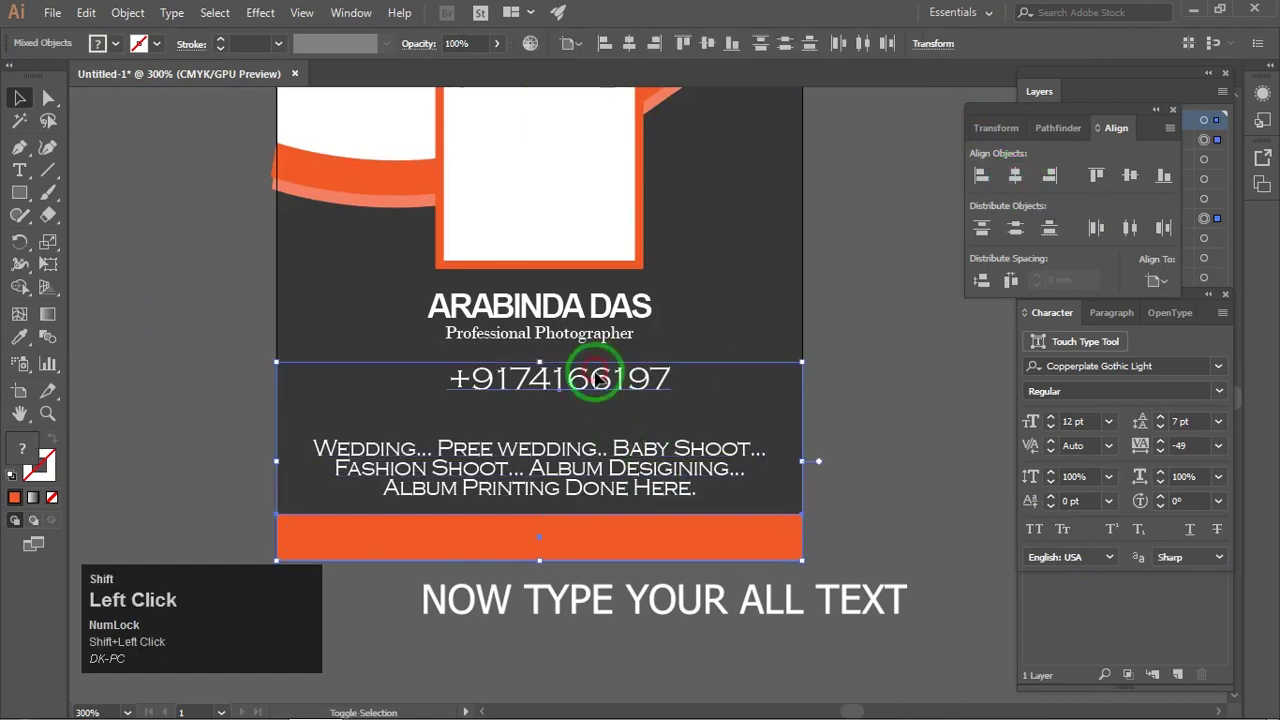
left_click(1012, 180)
left_click(900, 250)
left_click(1156, 110)
Step: Compare against the services text and nudge the phone number slightly left onto centre
left_click(618, 384)
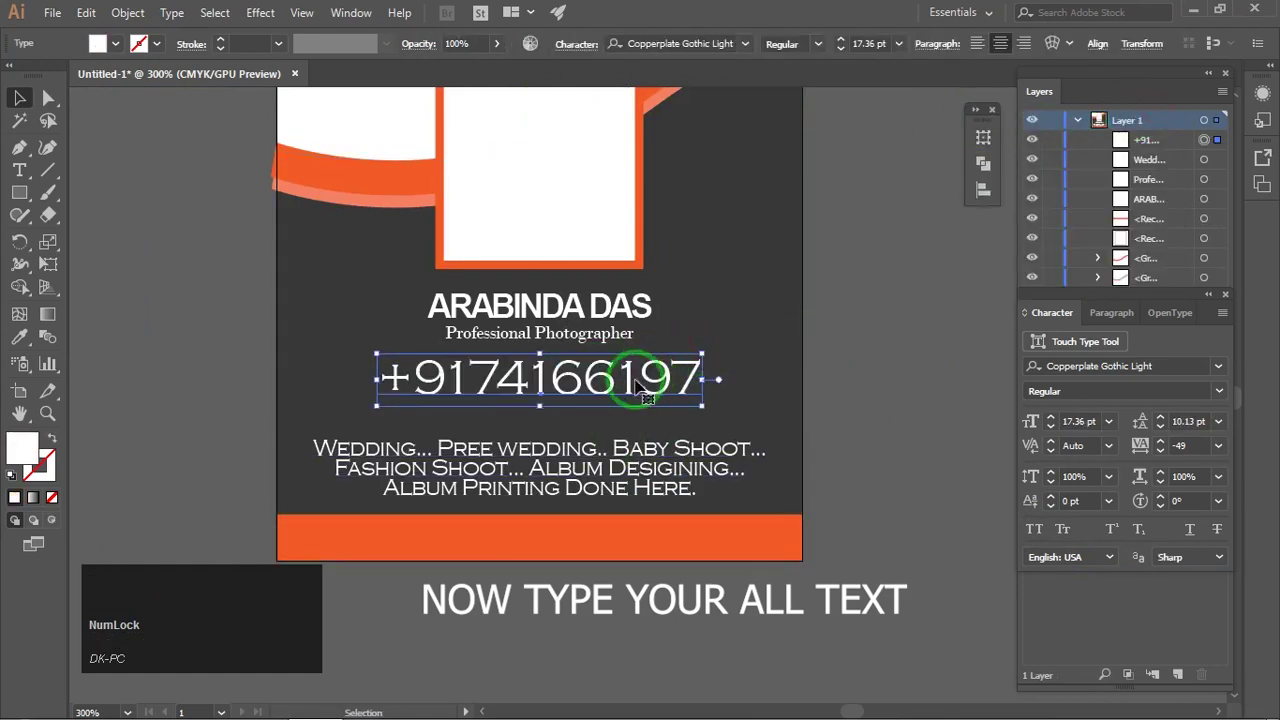
left_click(692, 379)
scroll(855, 348, "down", 2)
scroll(586, 440, "up", 3)
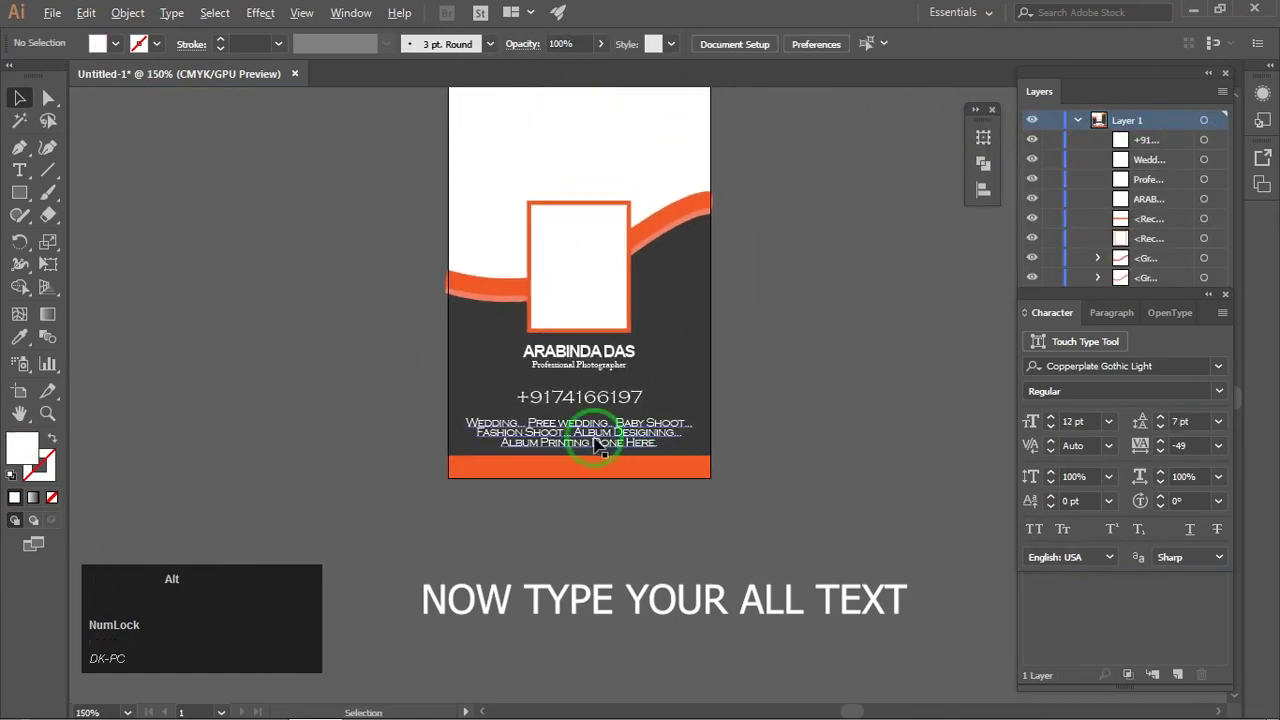
left_click(591, 447)
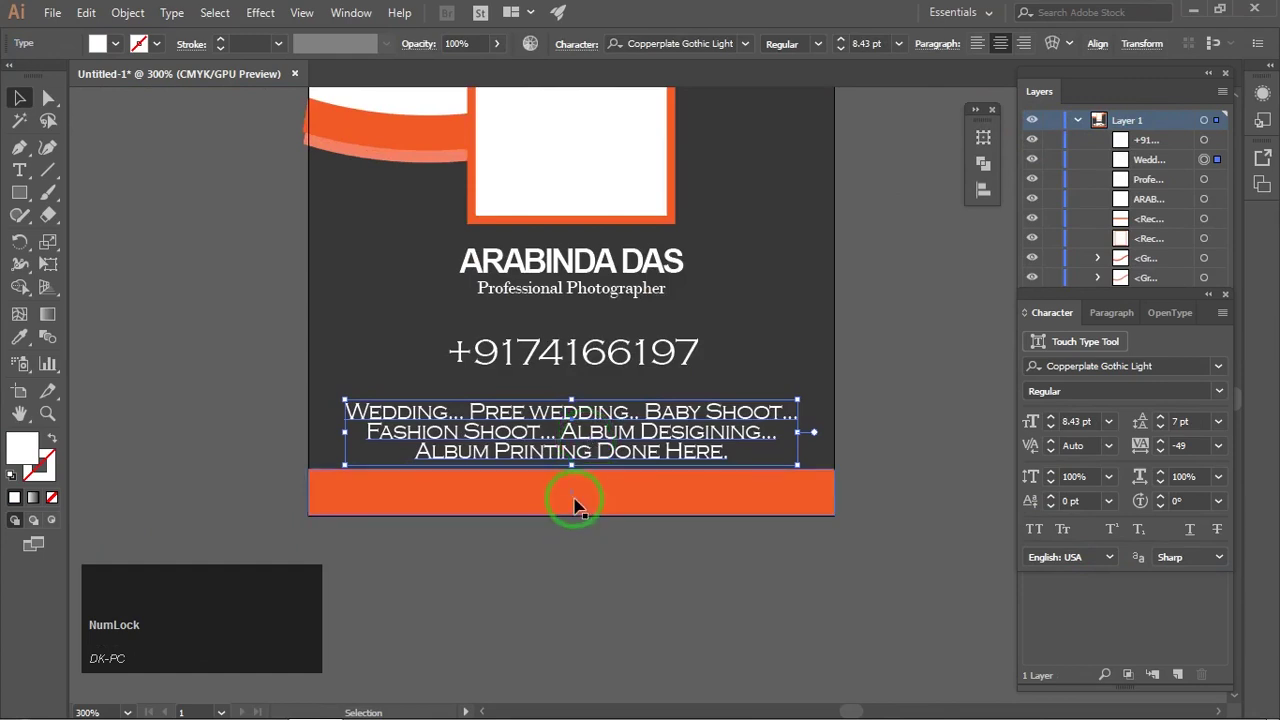
left_click(580, 557)
scroll(577, 388, "up", 1)
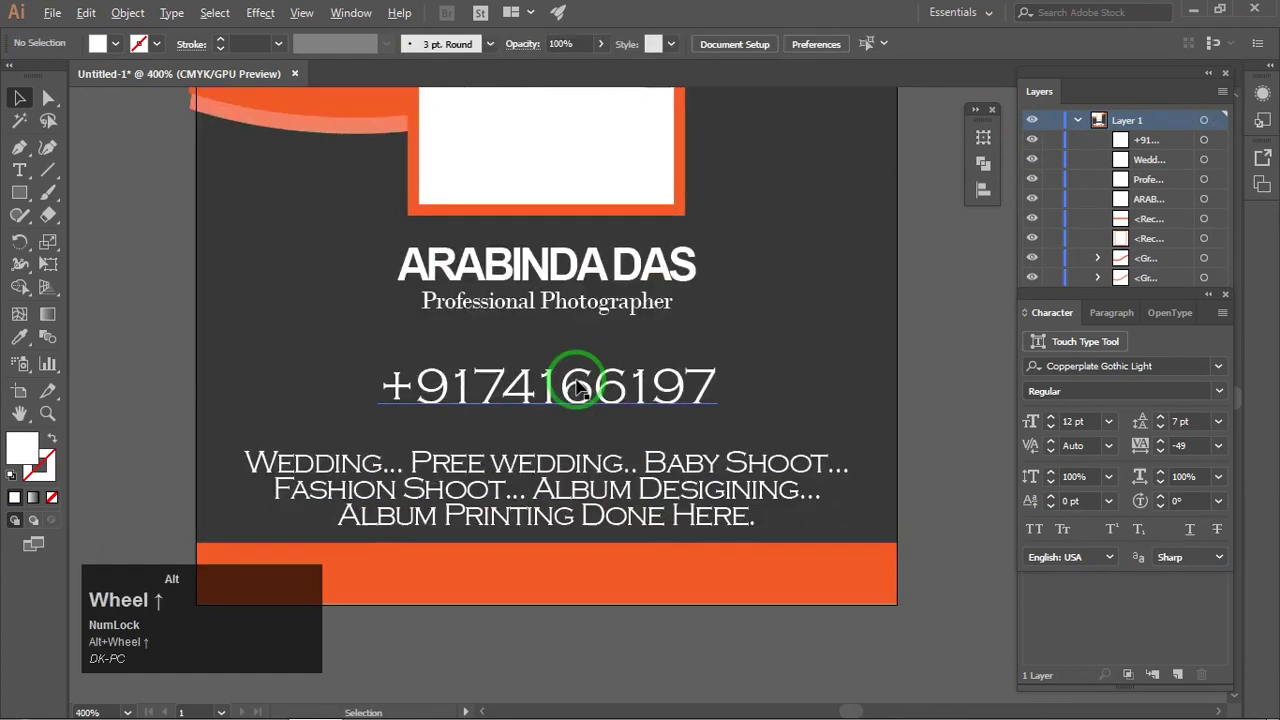
left_click_drag(580, 388, 576, 386)
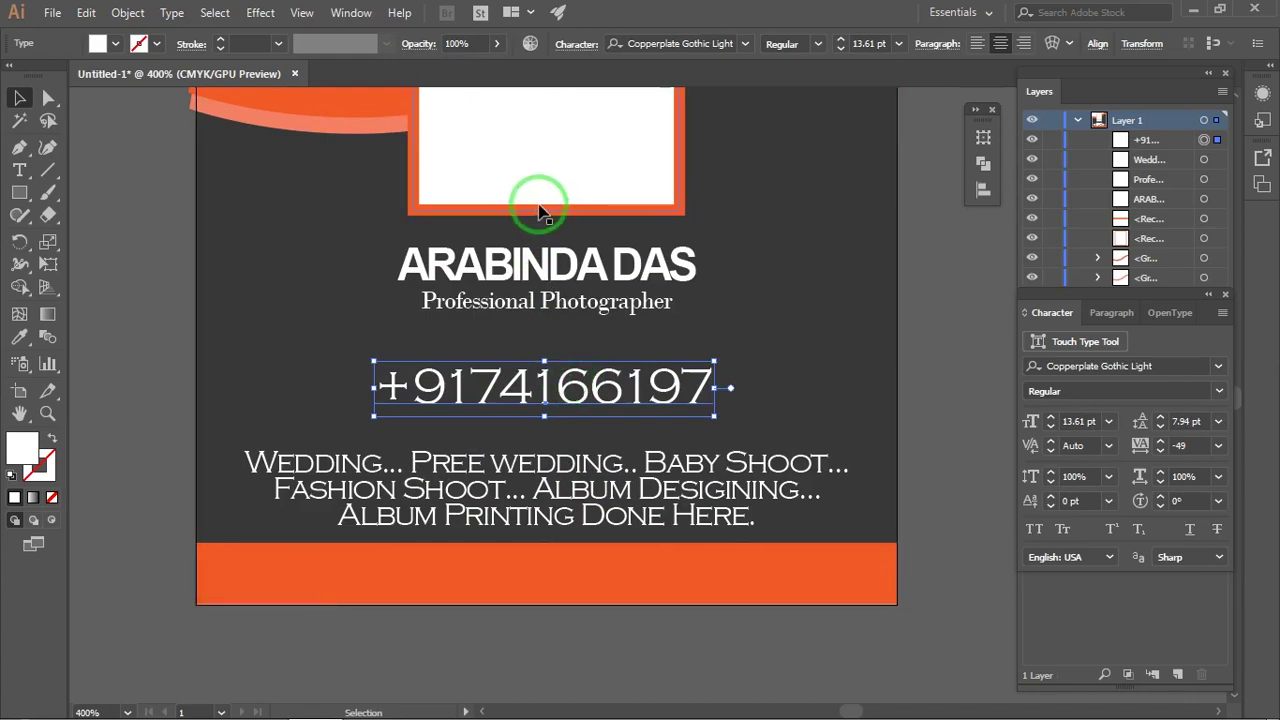
Step: Open the Symbols panel and load a symbol library, enlarging its panel
left_click(356, 18)
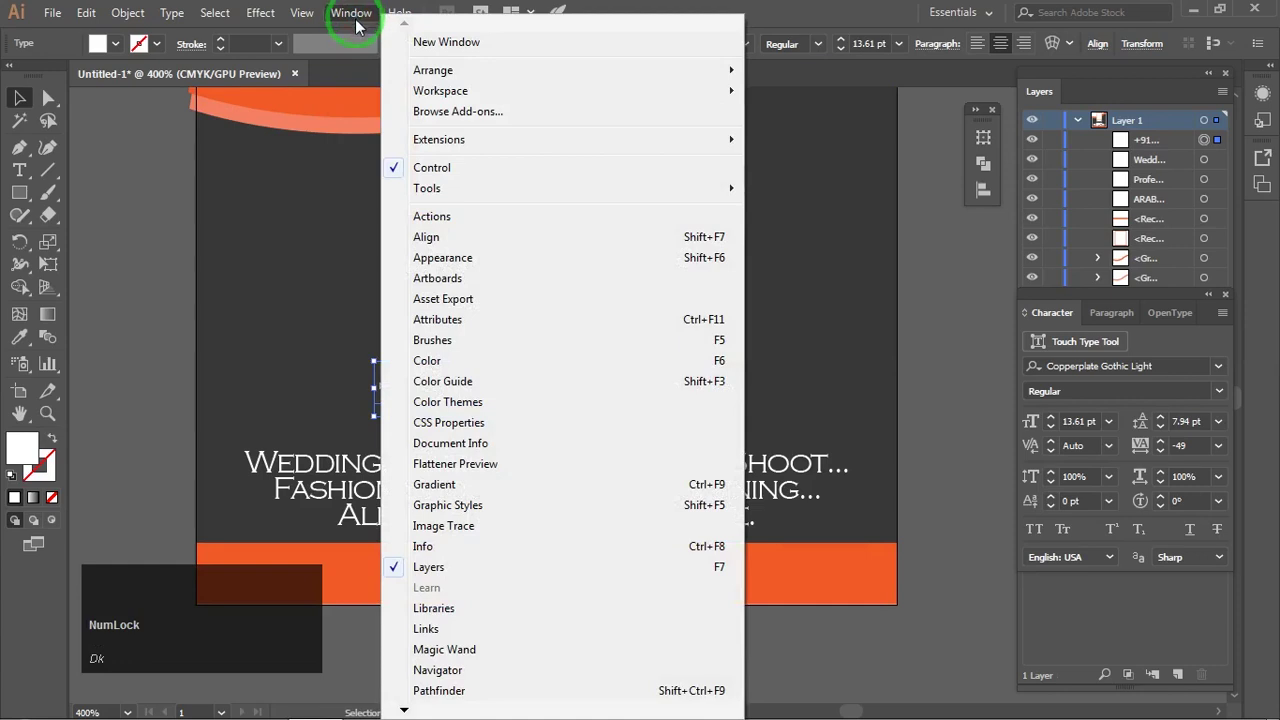
left_click(403, 708)
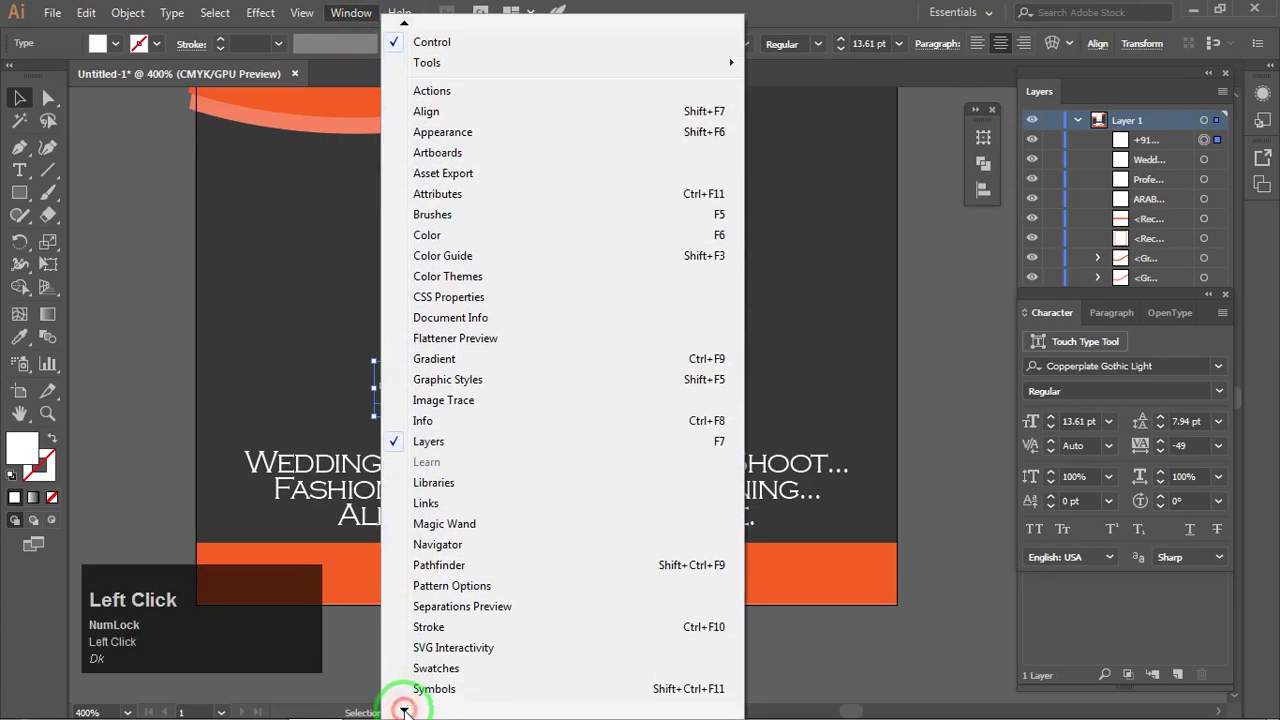
left_click(434, 600)
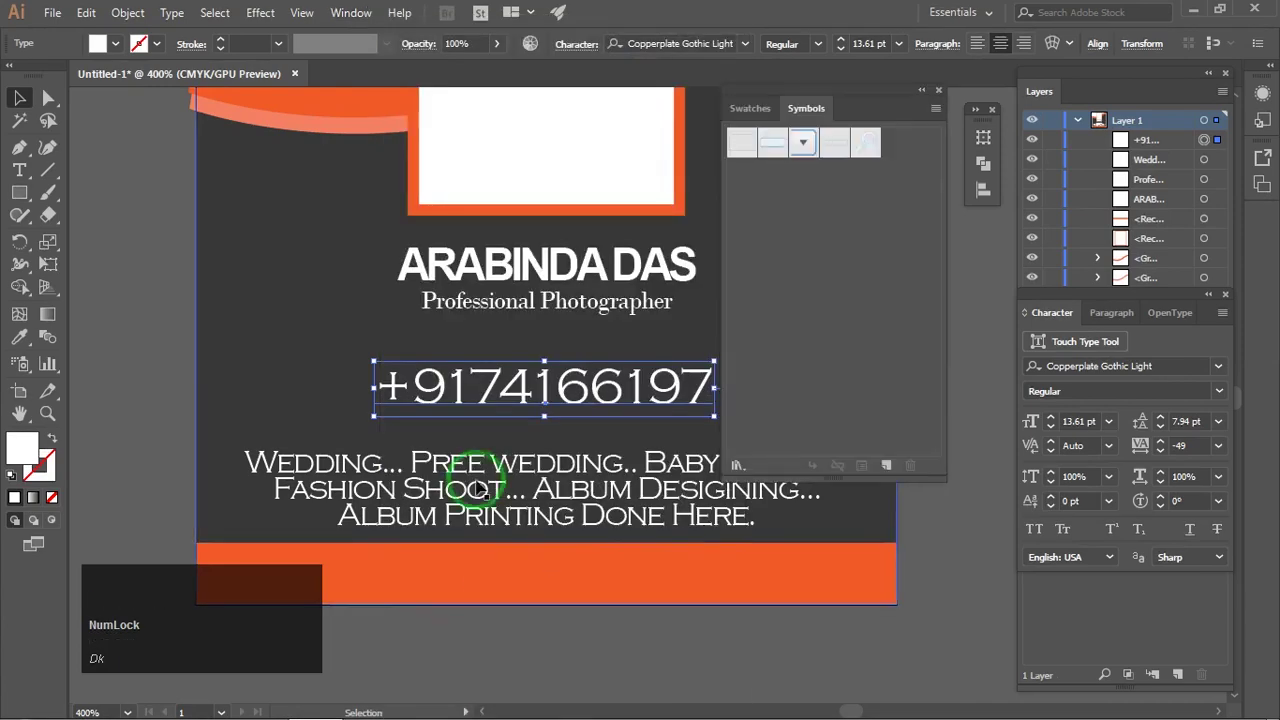
left_click(936, 107)
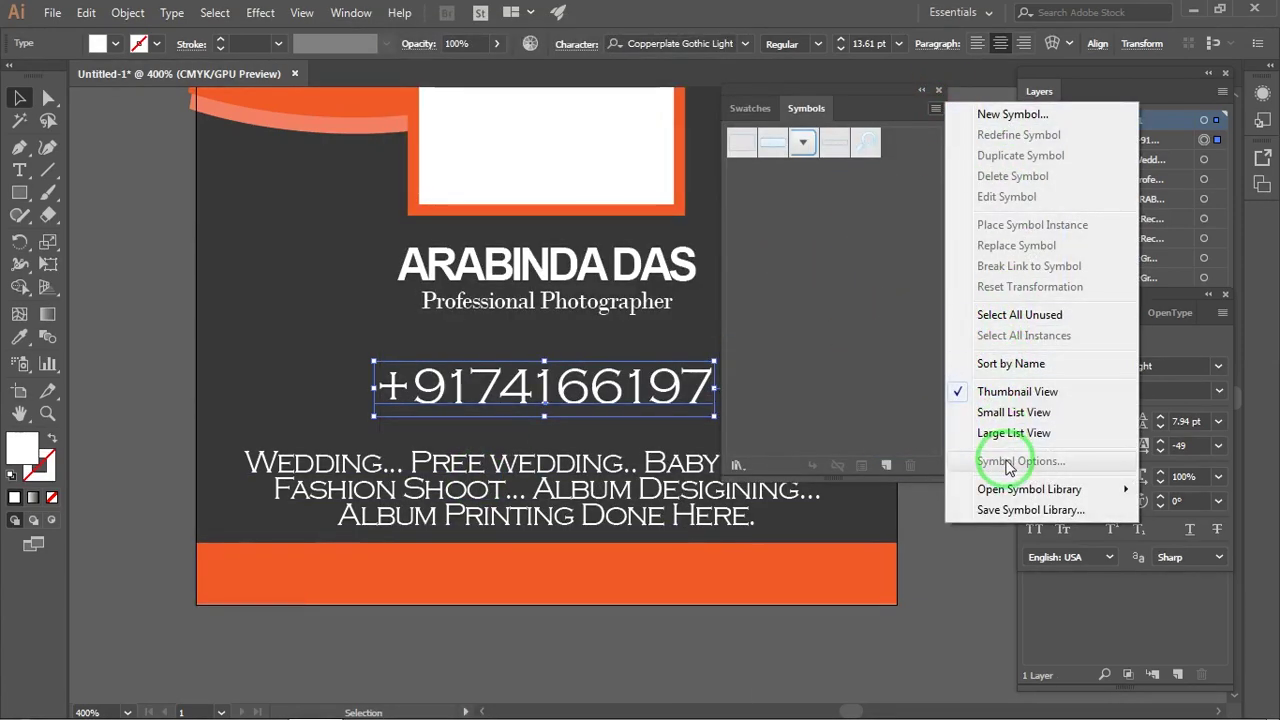
left_click(1013, 492)
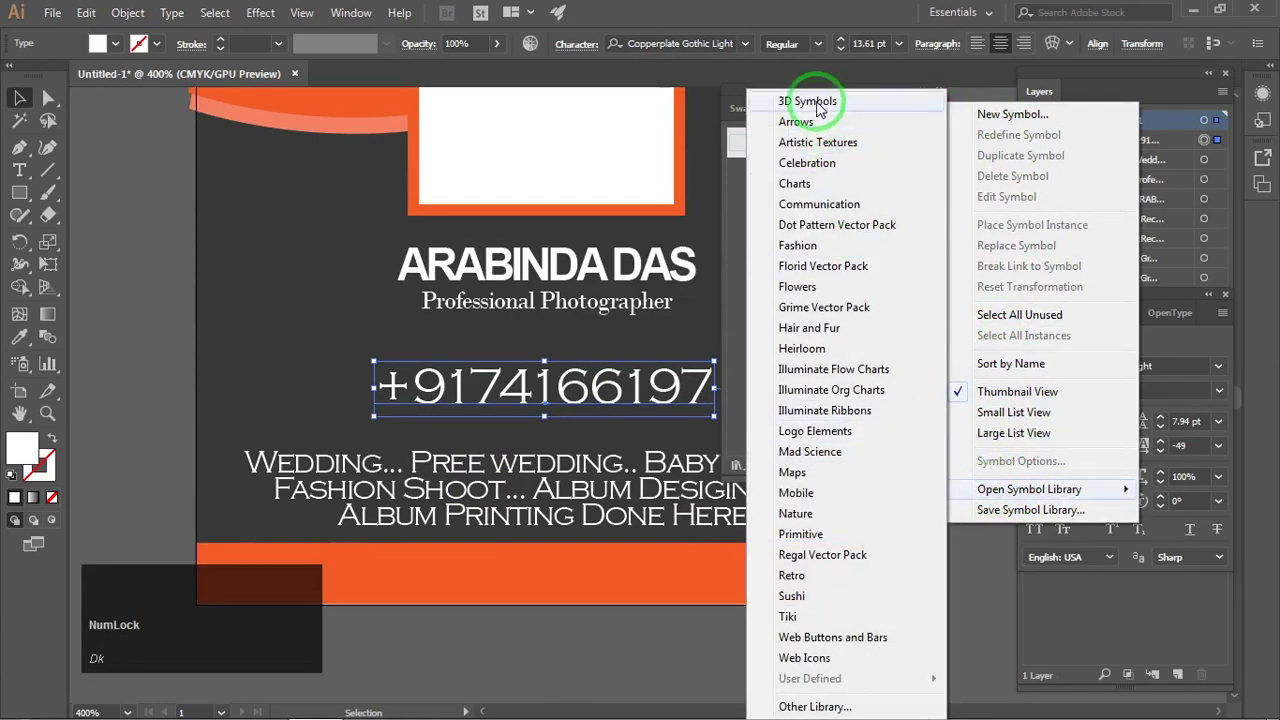
left_click(816, 104)
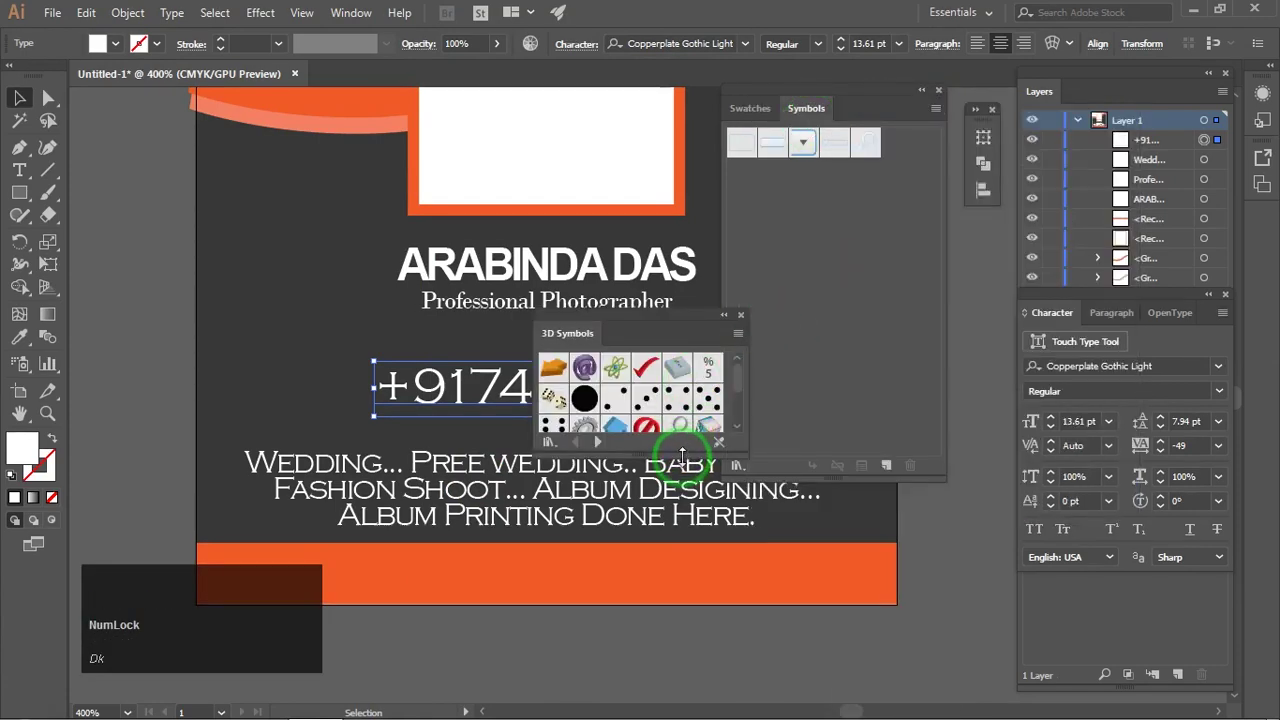
left_click_drag(682, 455, 706, 622)
Step: Cycle through the symbol libraries to reach the Maps library
left_click(598, 608)
left_click(597, 608)
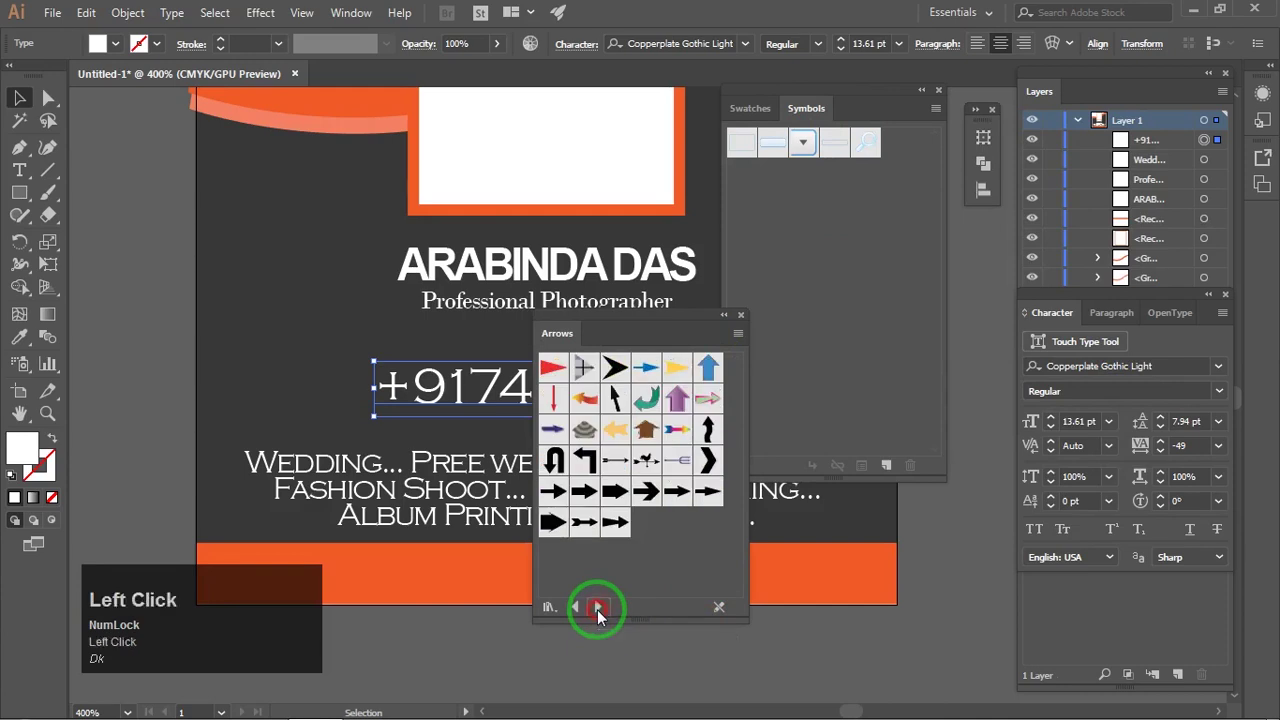
left_click(597, 608)
left_click(597, 608)
left_click(597, 608)
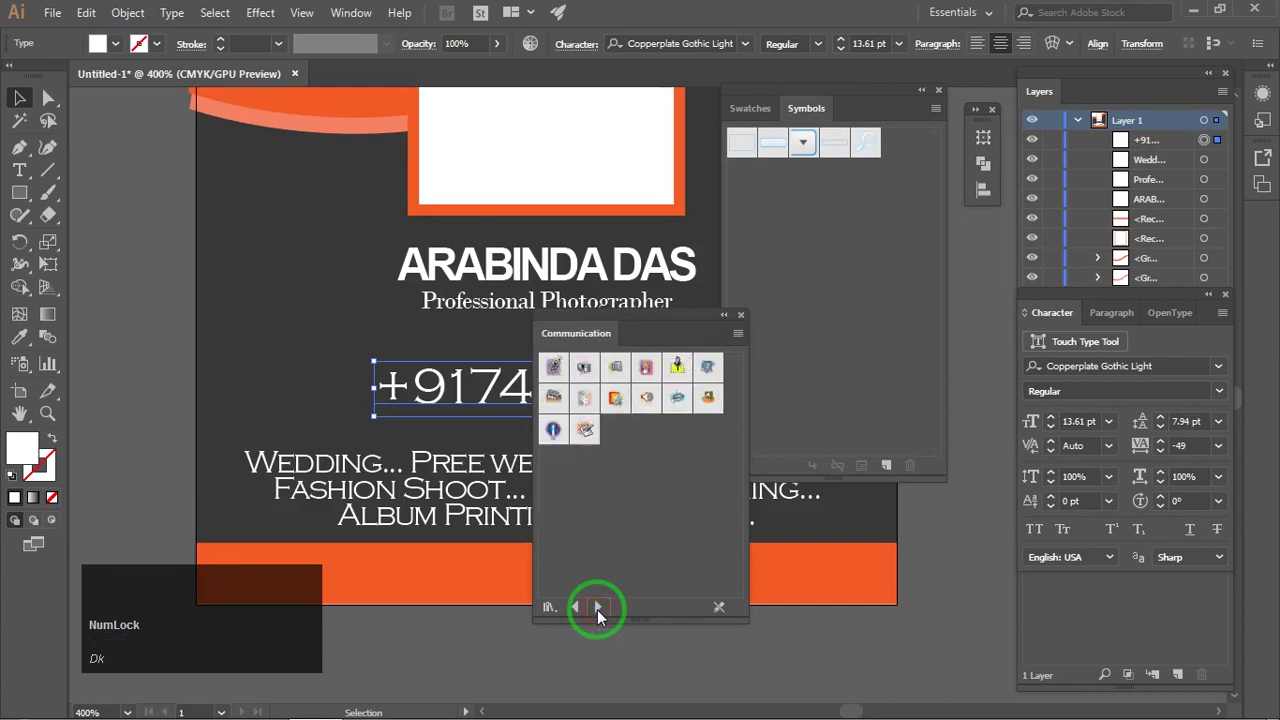
left_click(597, 608)
left_click(597, 608)
left_click(597, 608)
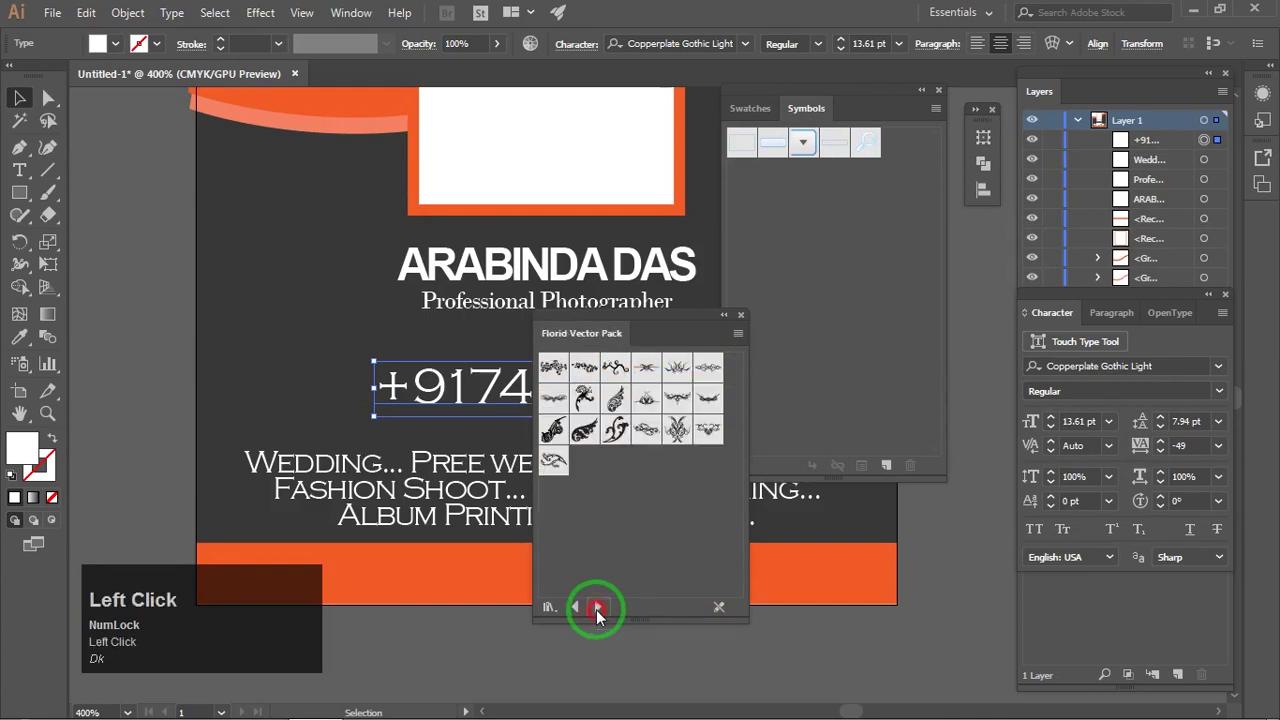
left_click(597, 608)
left_click(597, 608)
left_click(597, 608)
left_click(597, 608)
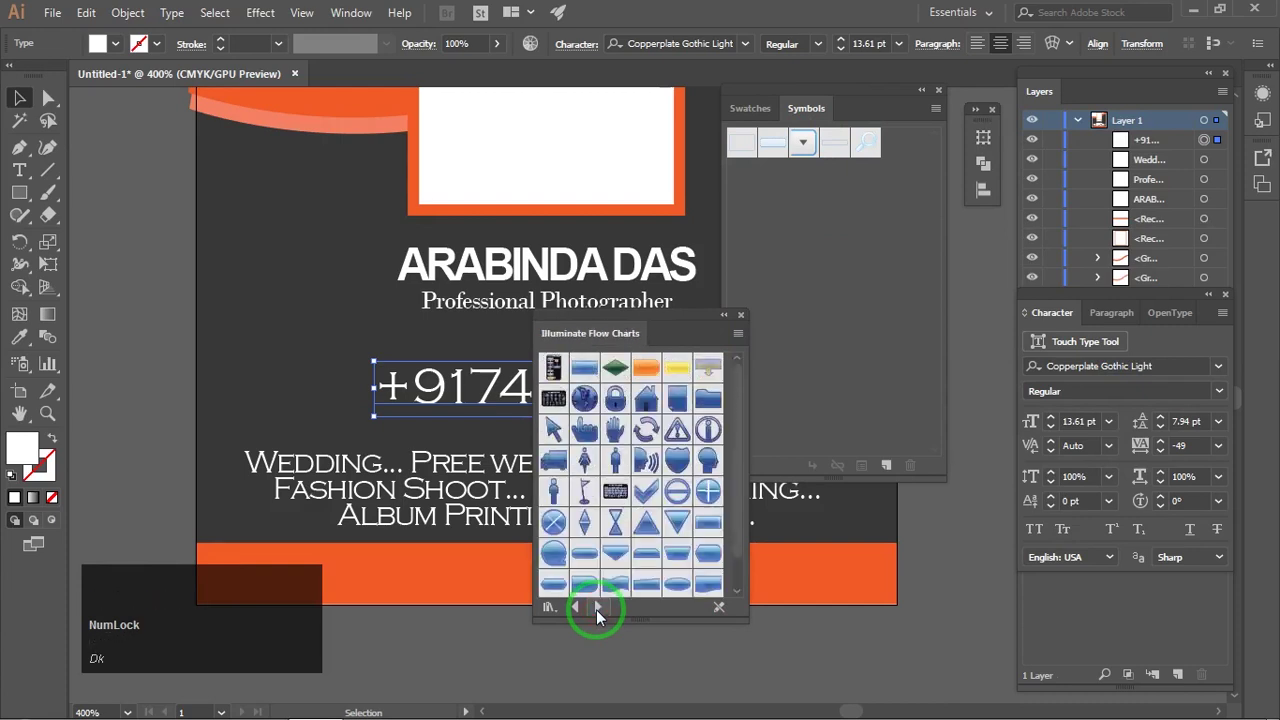
left_click(597, 608)
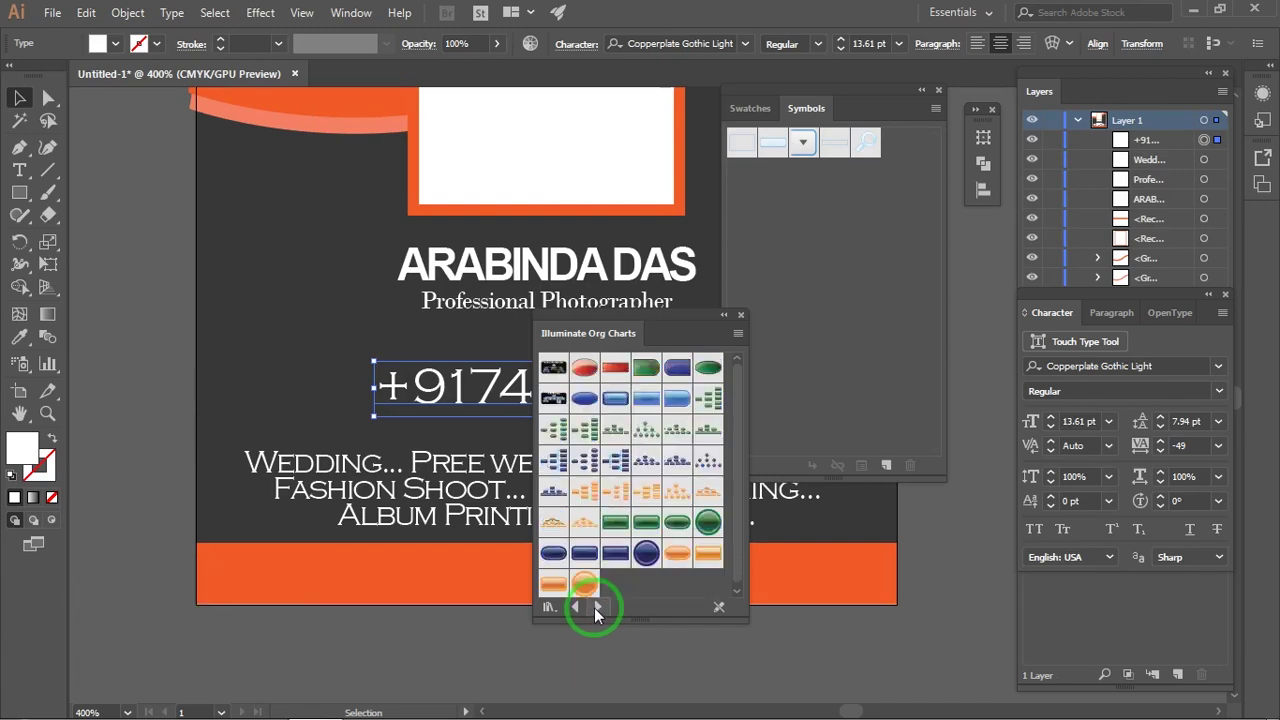
left_click(594, 607)
left_click(590, 607)
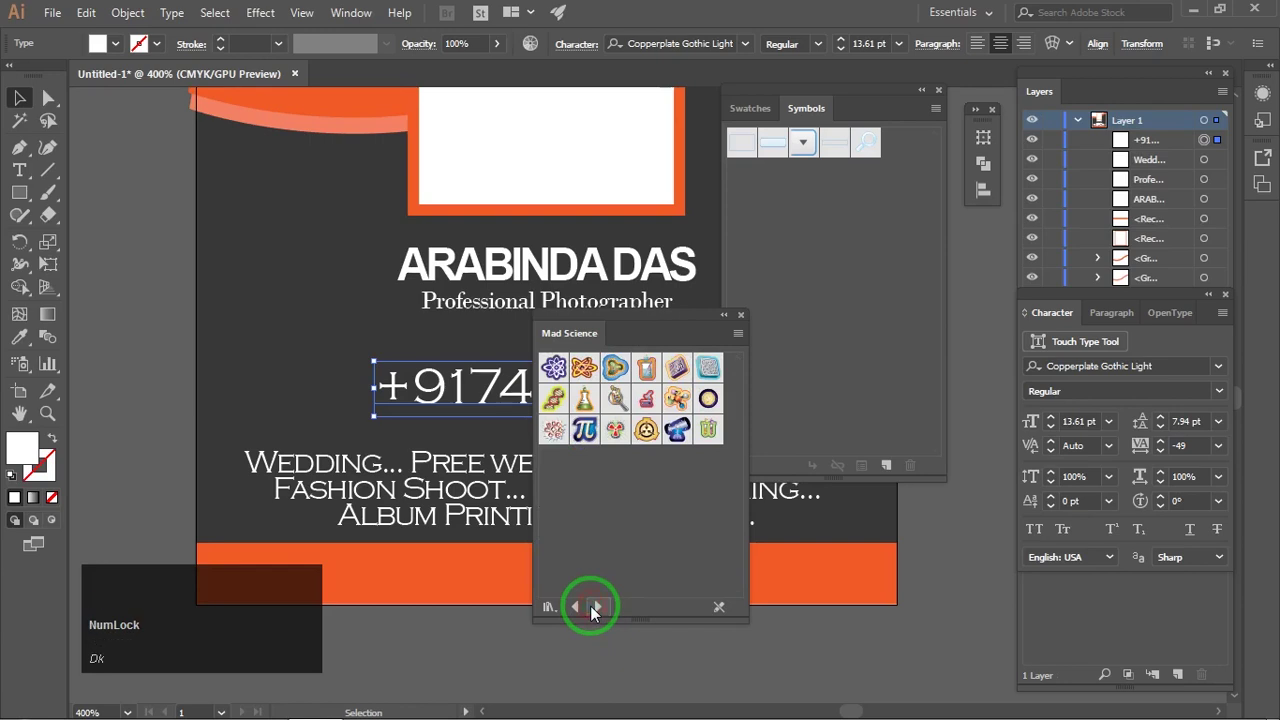
left_click(590, 605)
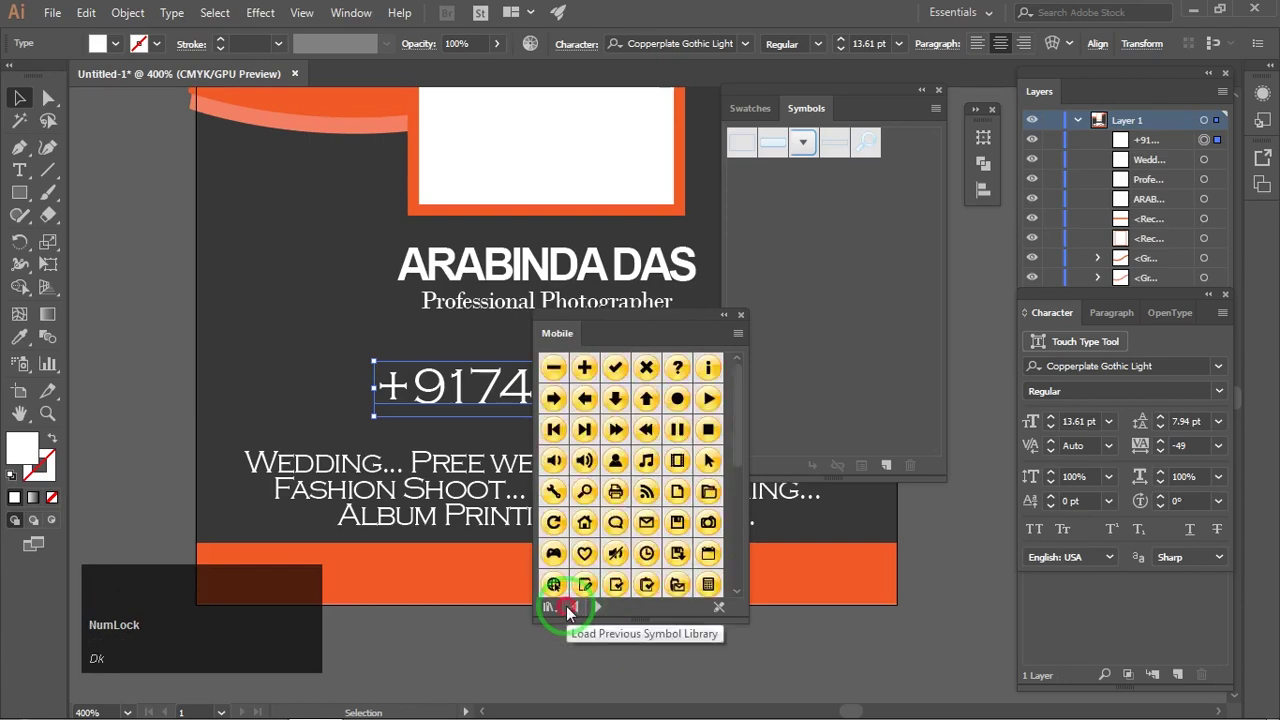
left_click(566, 606)
Step: Place the Telephone symbol snugly left of the phone number and close the symbol panels
left_click_drag(553, 521, 336, 380)
left_click(741, 316)
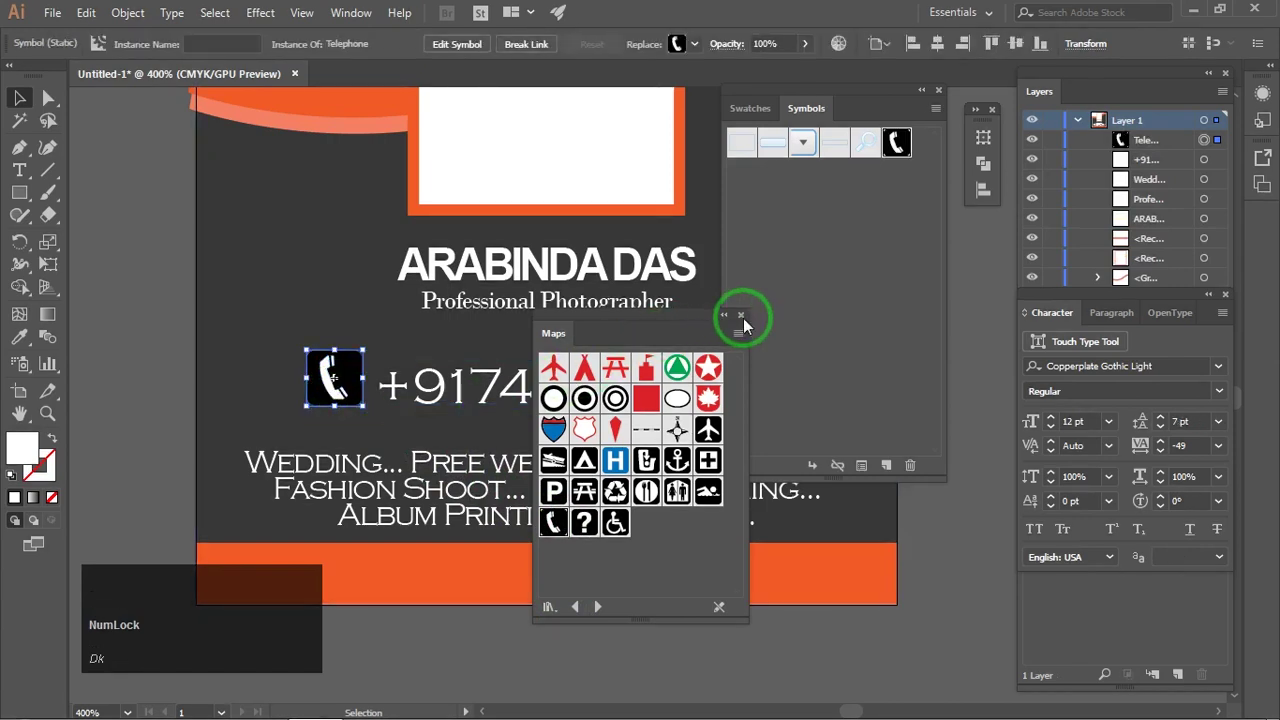
left_click(939, 91)
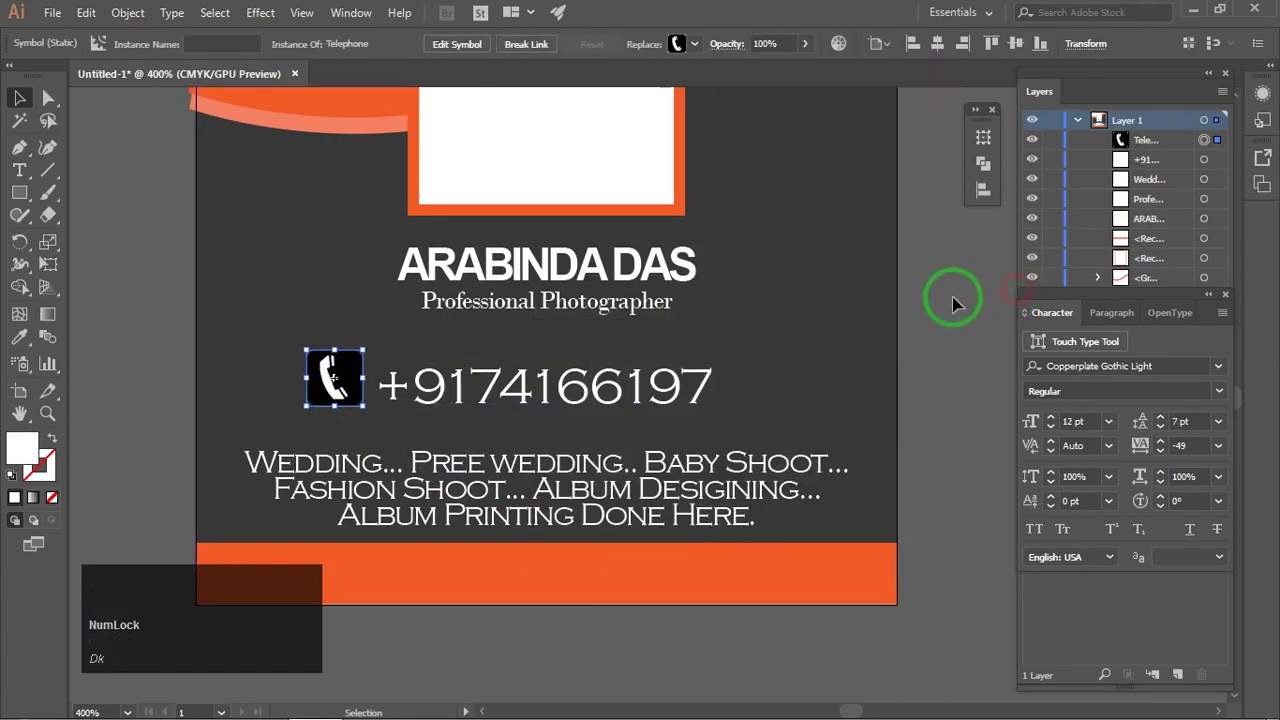
left_click(955, 294)
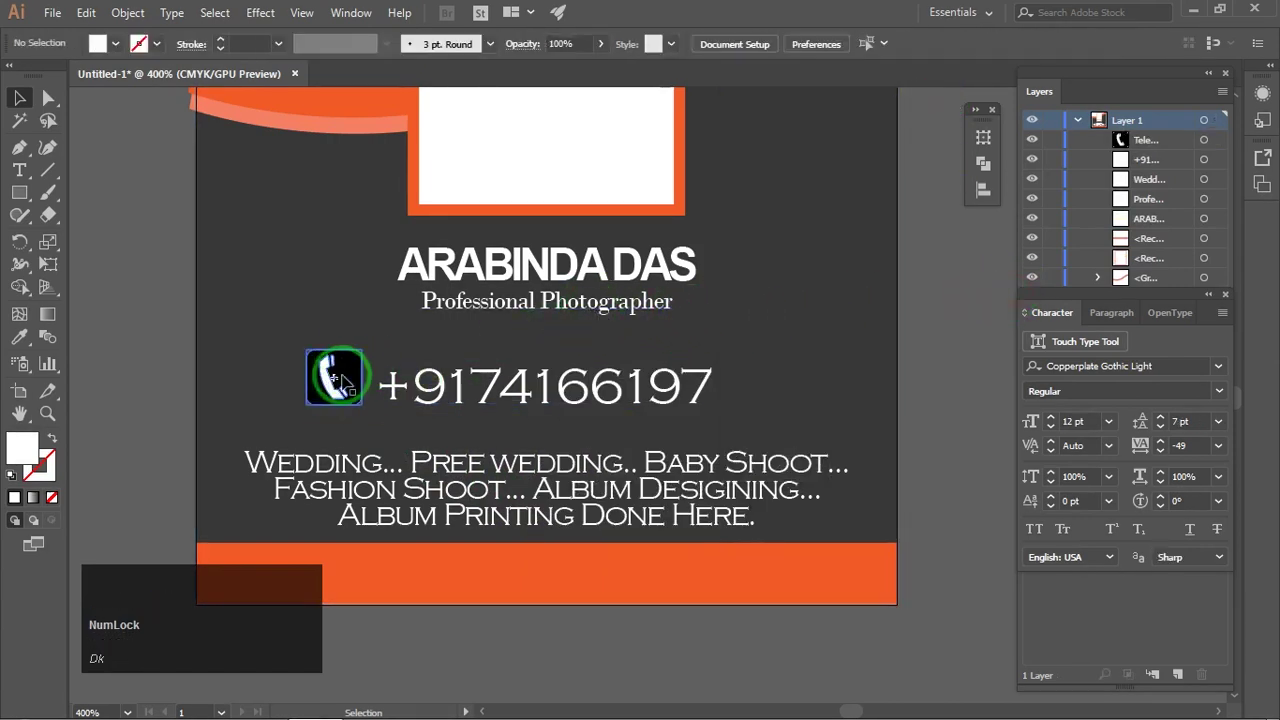
left_click_drag(340, 380, 350, 388)
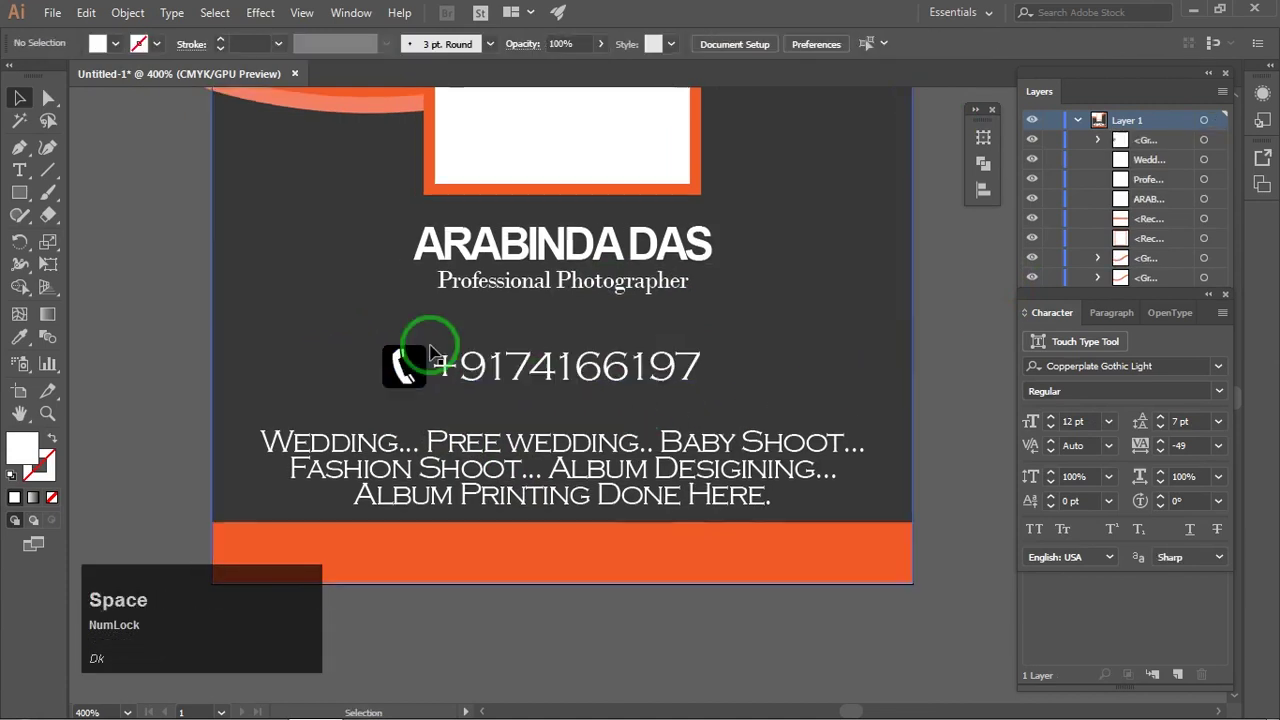
left_click(117, 300)
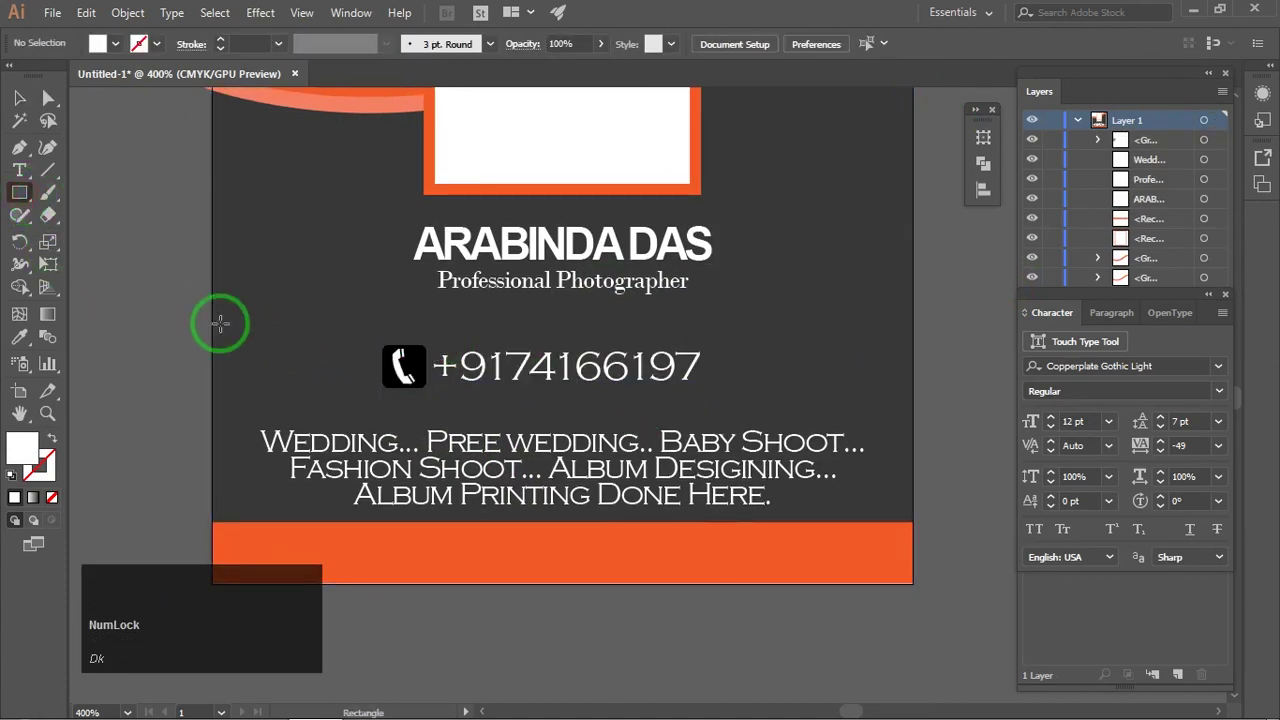
Step: Draw a rectangle spanning the phone number row and fill it orange
left_click_drag(212, 317, 914, 397)
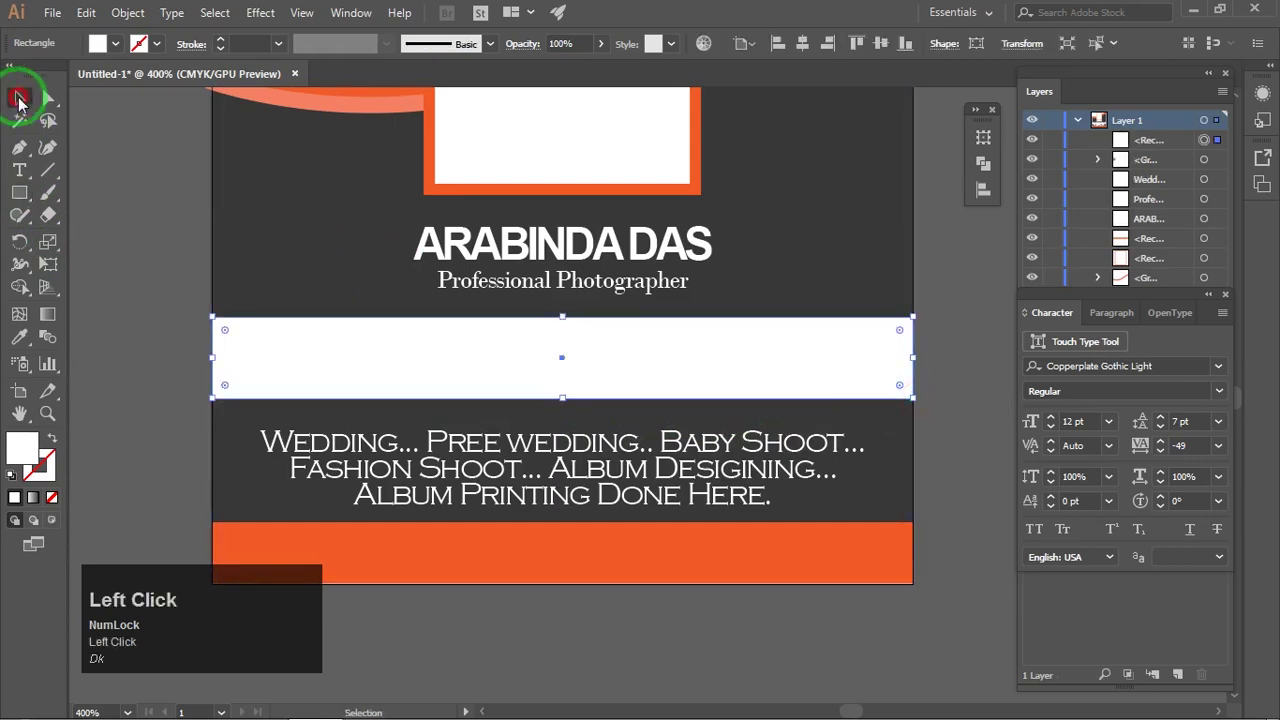
left_click(104, 45)
left_click(175, 78)
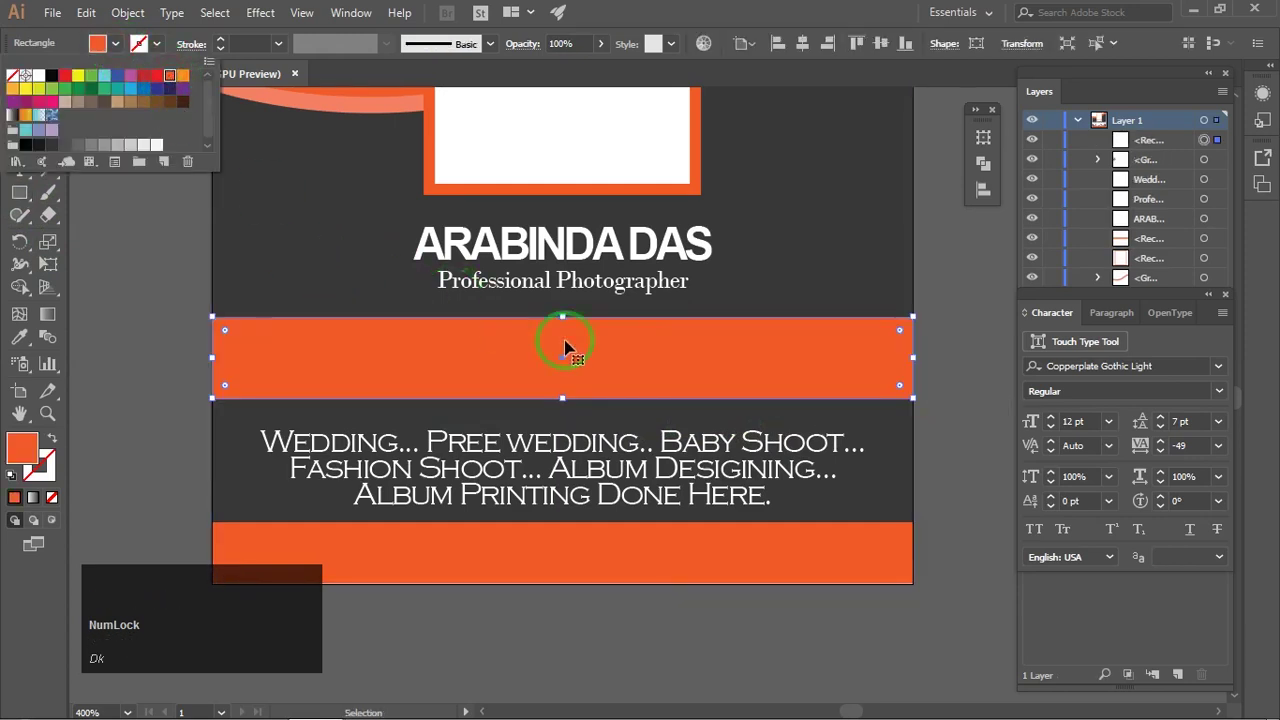
left_click(645, 357)
Step: Send the orange rectangle behind the phone icon and number, reordering it in Layers
right_click(645, 357)
mouse_move(723, 616)
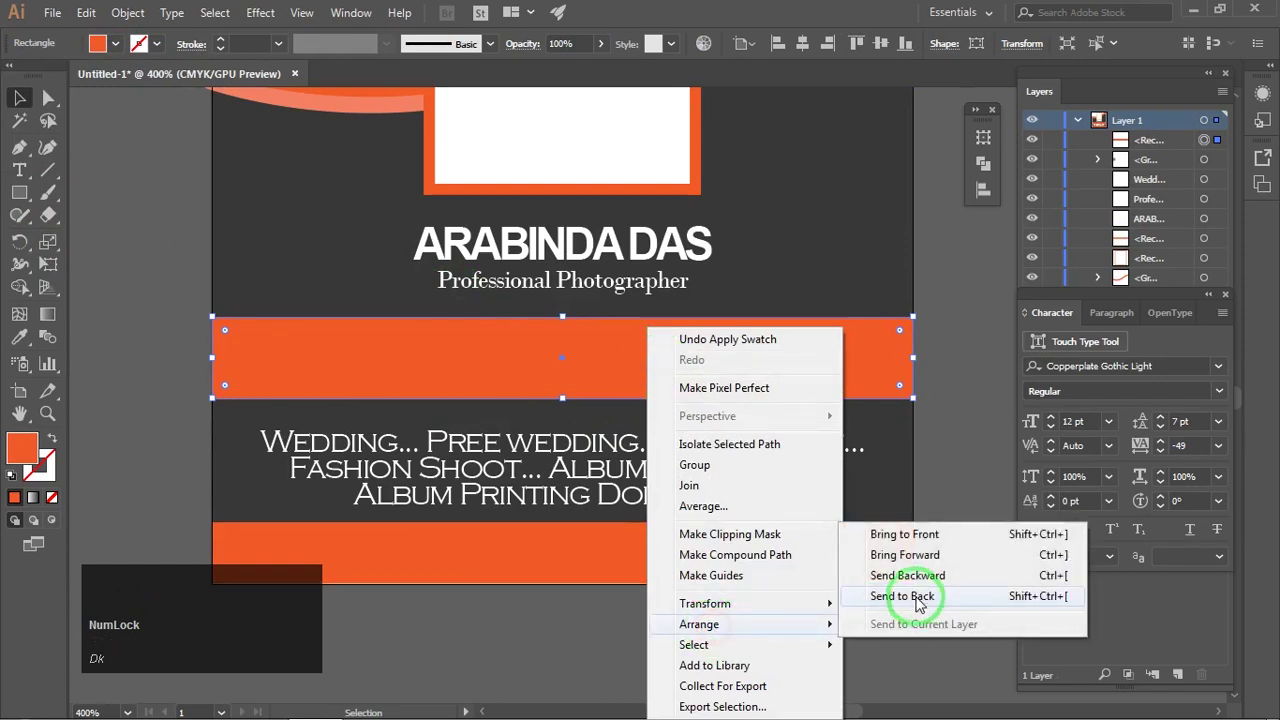
left_click(910, 596)
key("ctrl+bracketright")
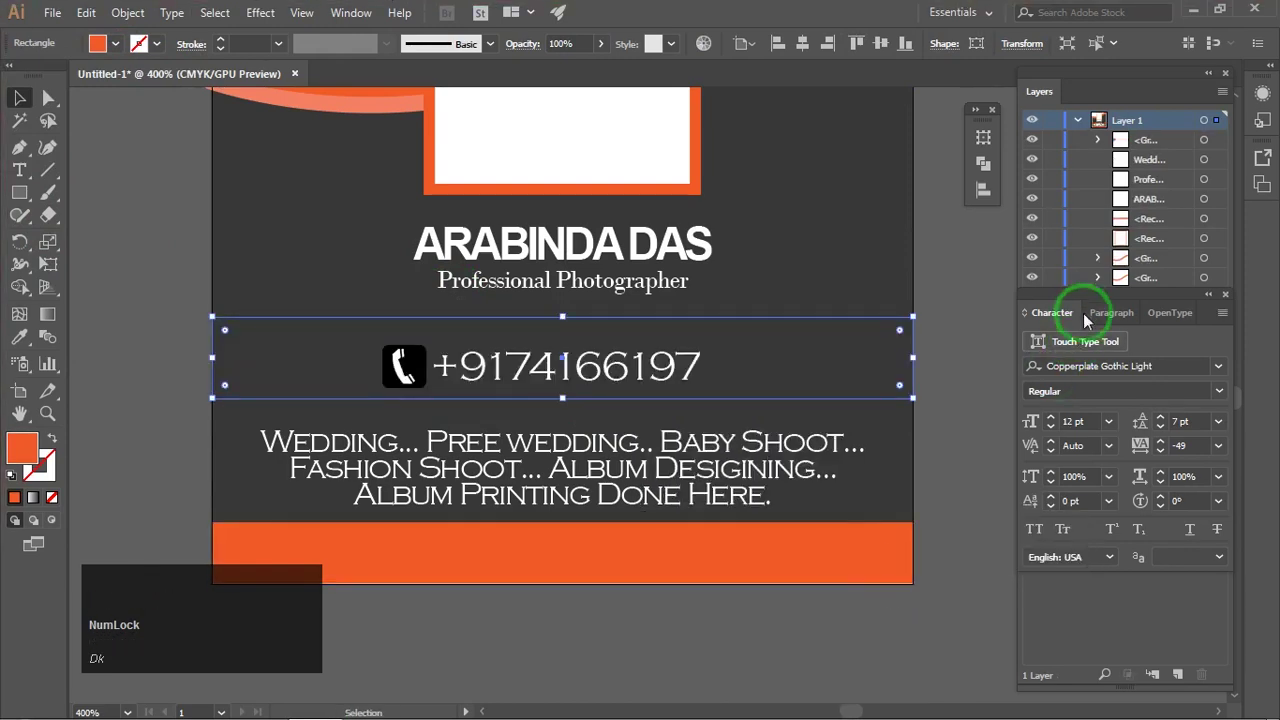
left_click_drag(1086, 318, 1023, 566)
left_click_drag(1157, 327, 1162, 257)
Step: Round the orange bar's corners toward a pill shape with the live corner widget
left_click(968, 364)
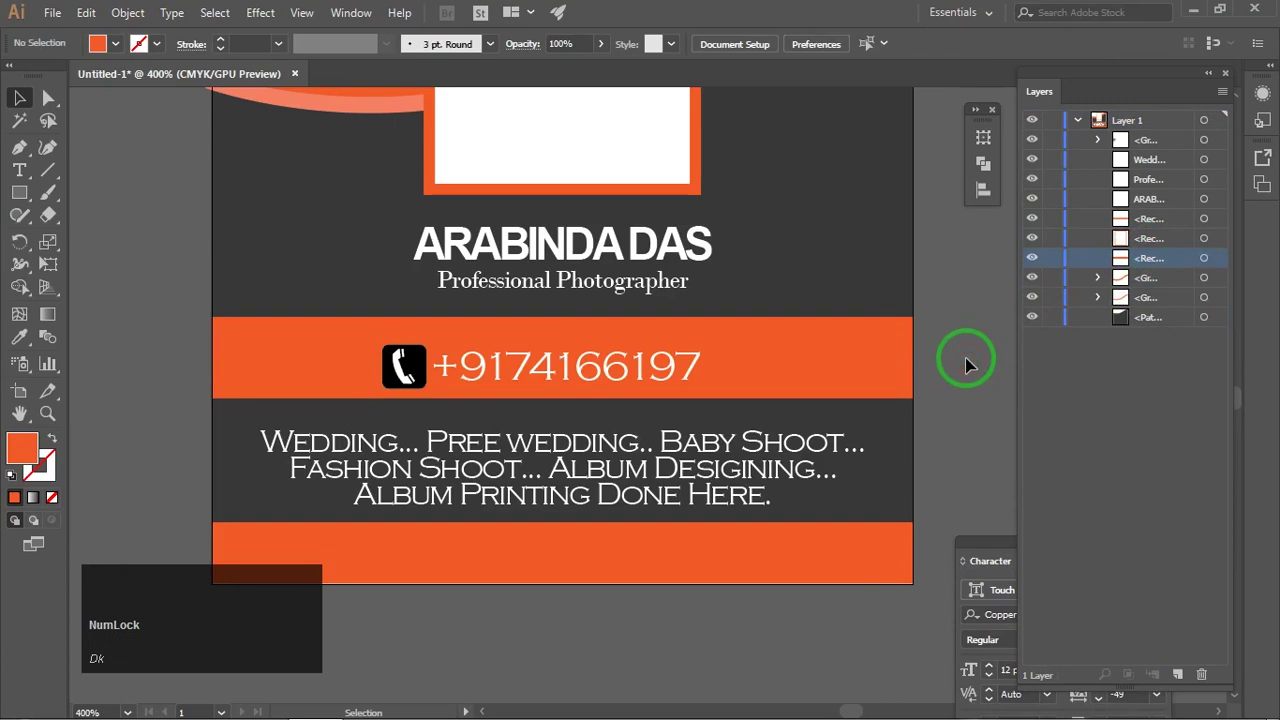
left_click(897, 368)
left_click_drag(900, 331, 843, 341)
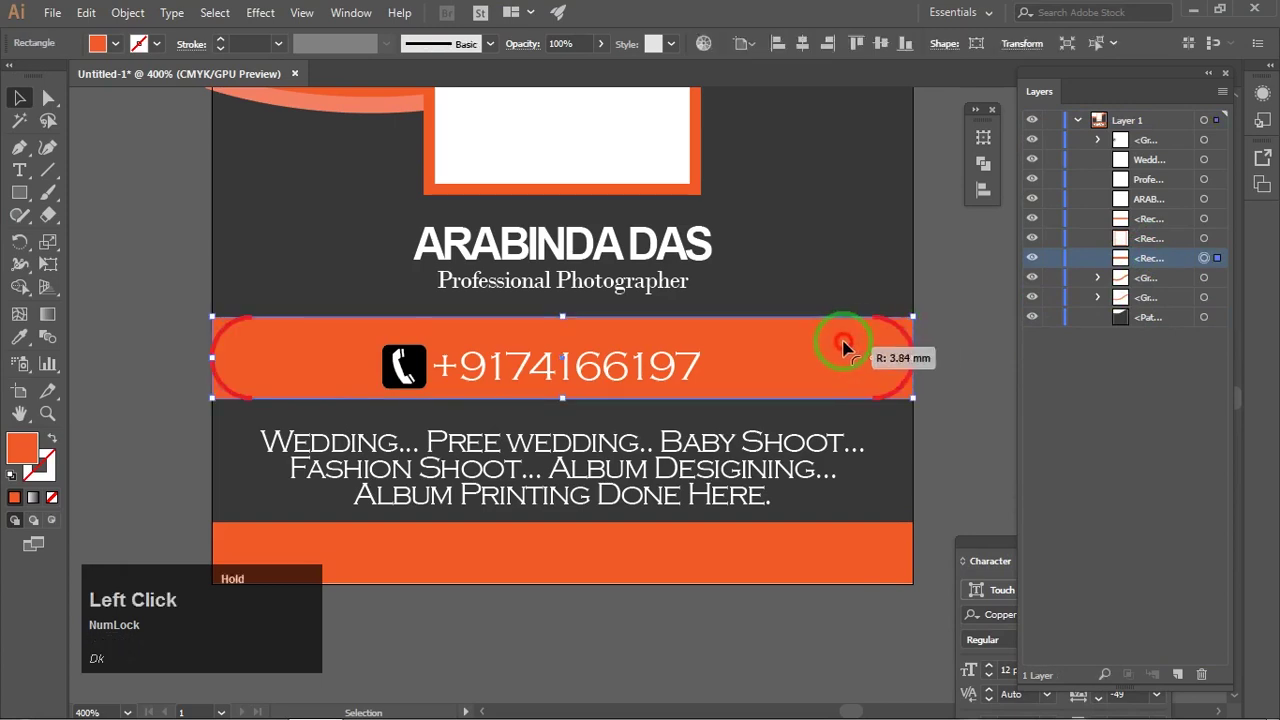
Step: Select the telephone icon group on the phone bar and ungroup the icon from the number
left_click(958, 348)
scroll(955, 340, "down", 2)
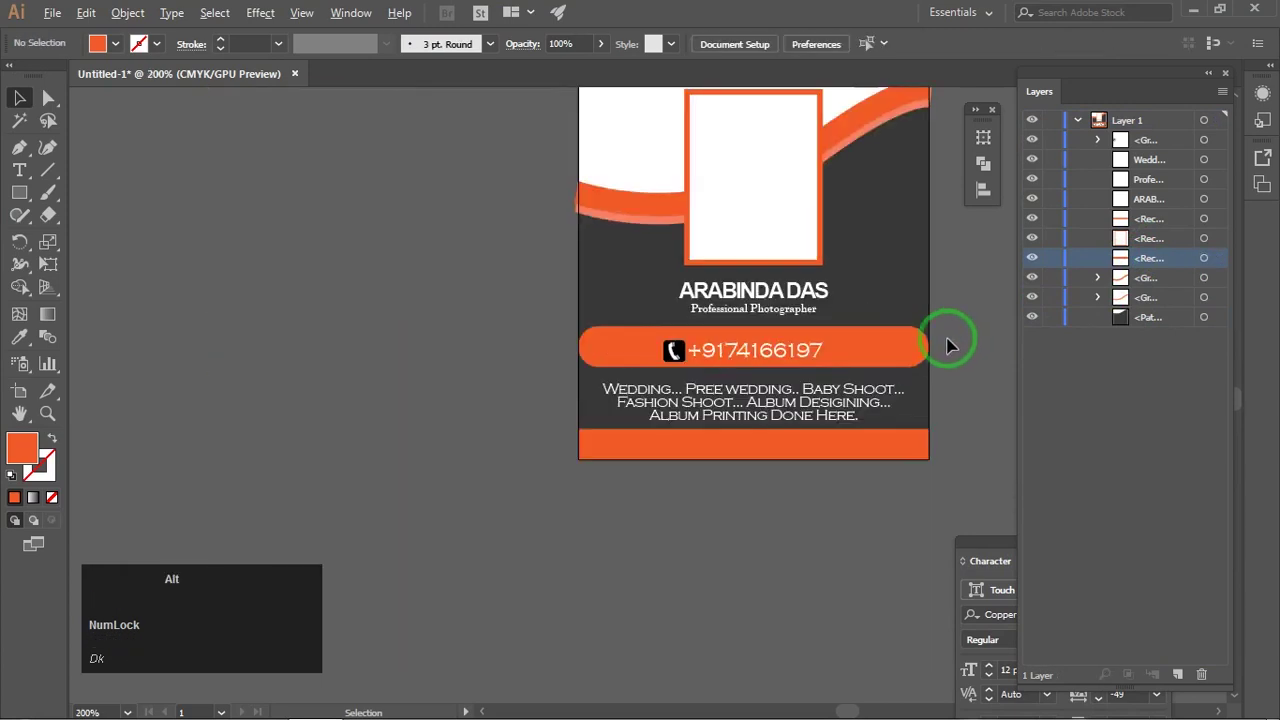
left_click_drag(951, 340, 848, 392)
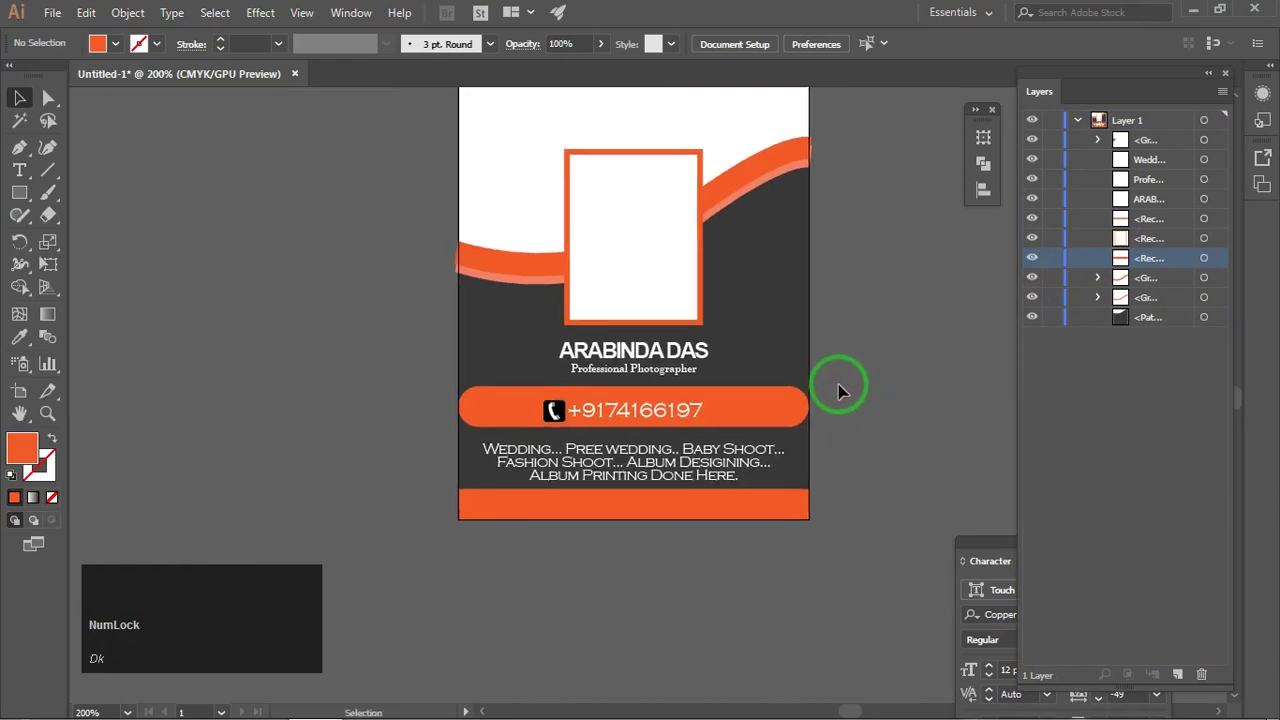
scroll(716, 407, "up", 2)
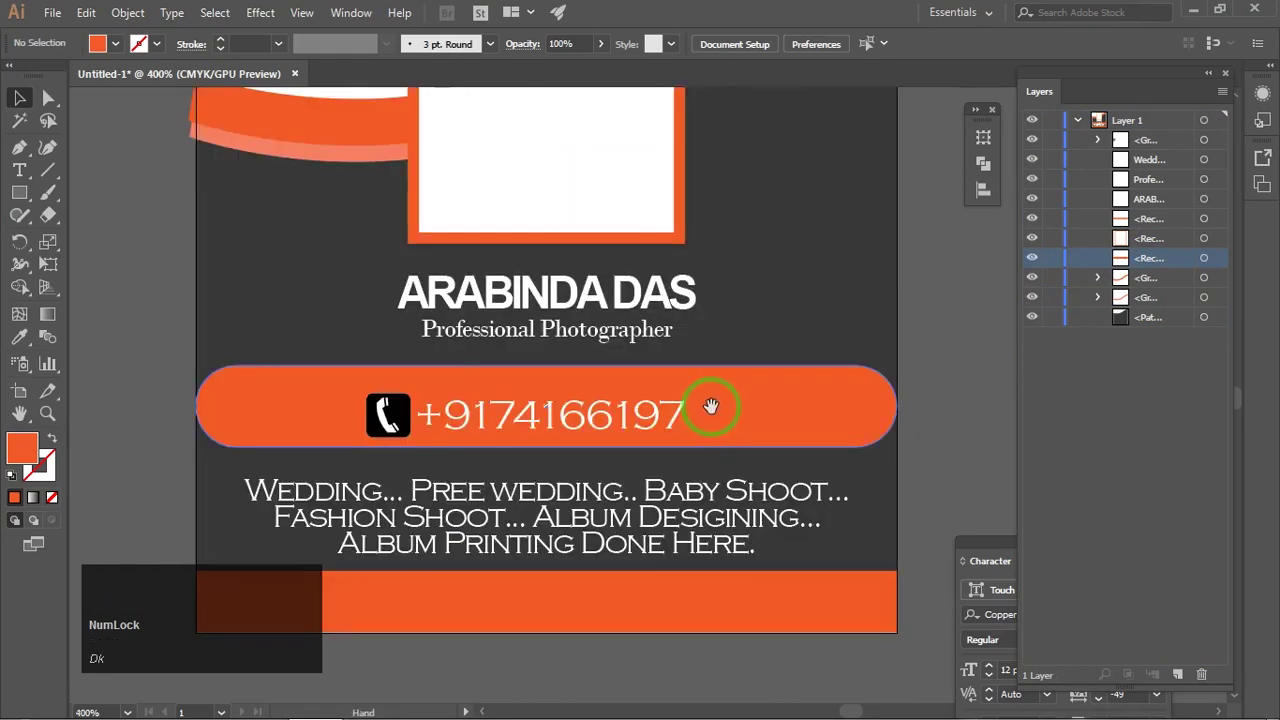
left_click(403, 420)
scroll(403, 420, "up", 2)
left_click_drag(386, 418, 460, 408)
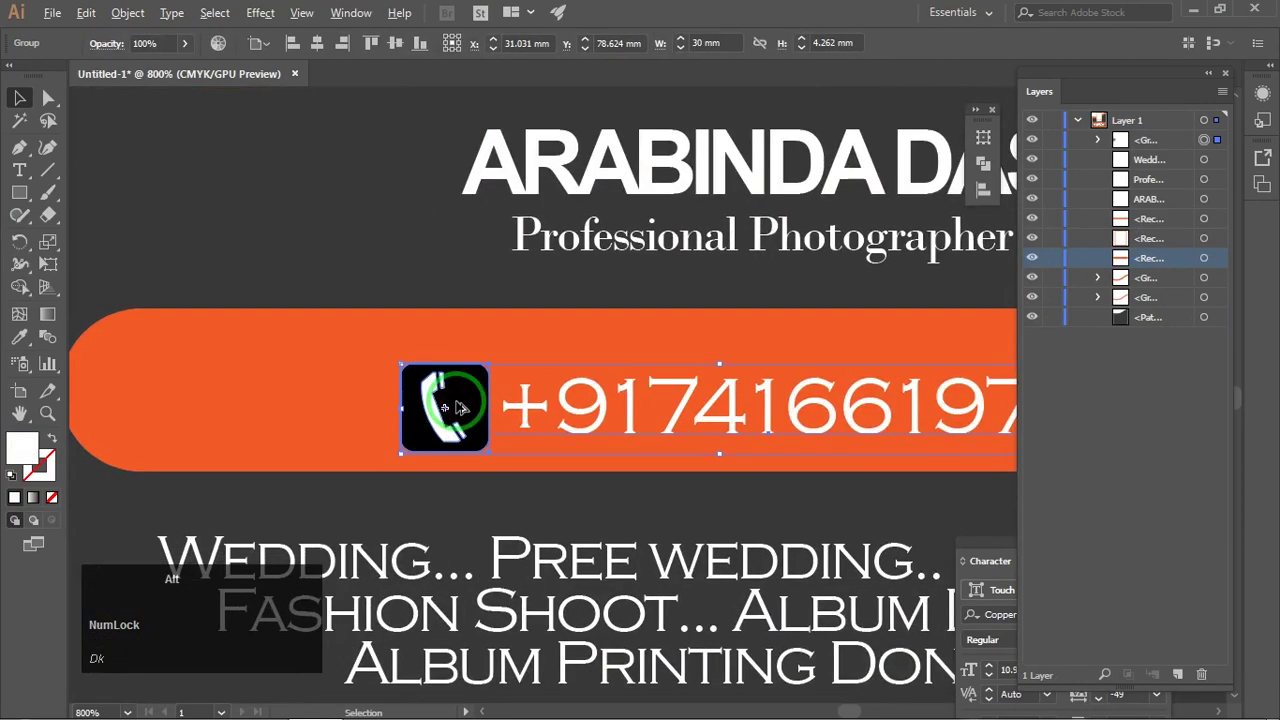
scroll(458, 408, "up", 2)
right_click(462, 344)
left_click(463, 345)
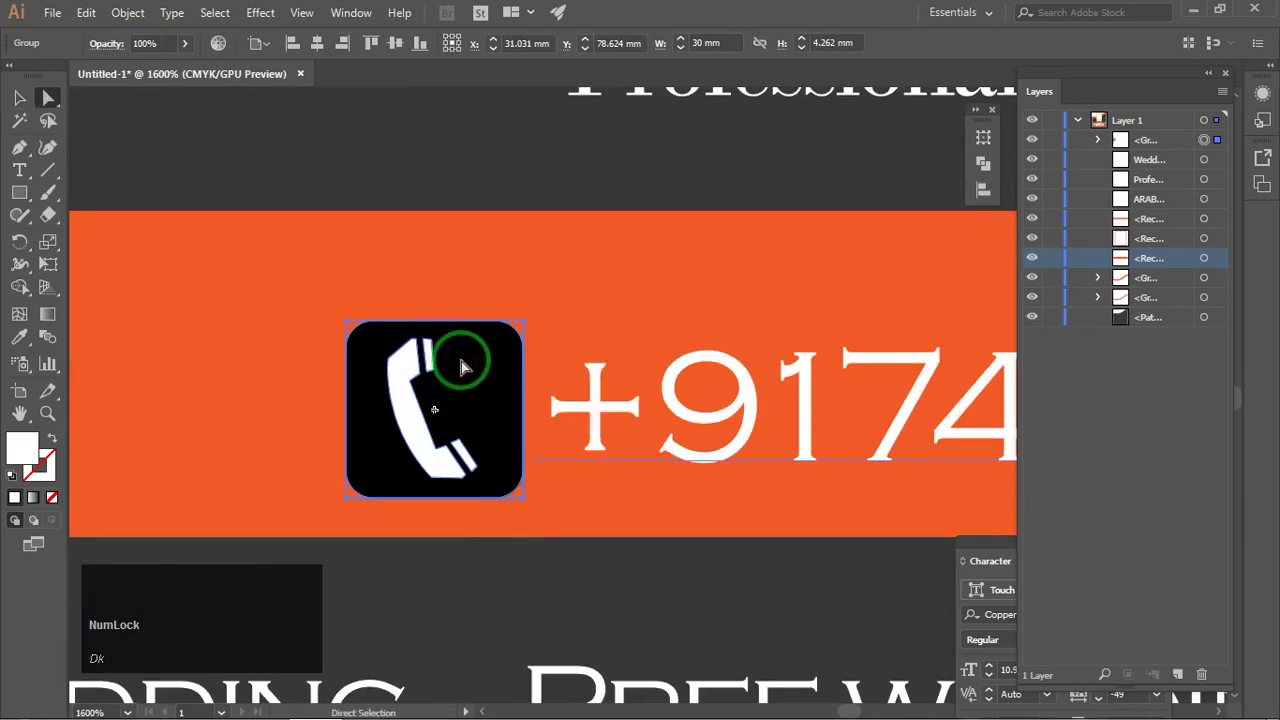
left_click_drag(367, 369, 360, 365)
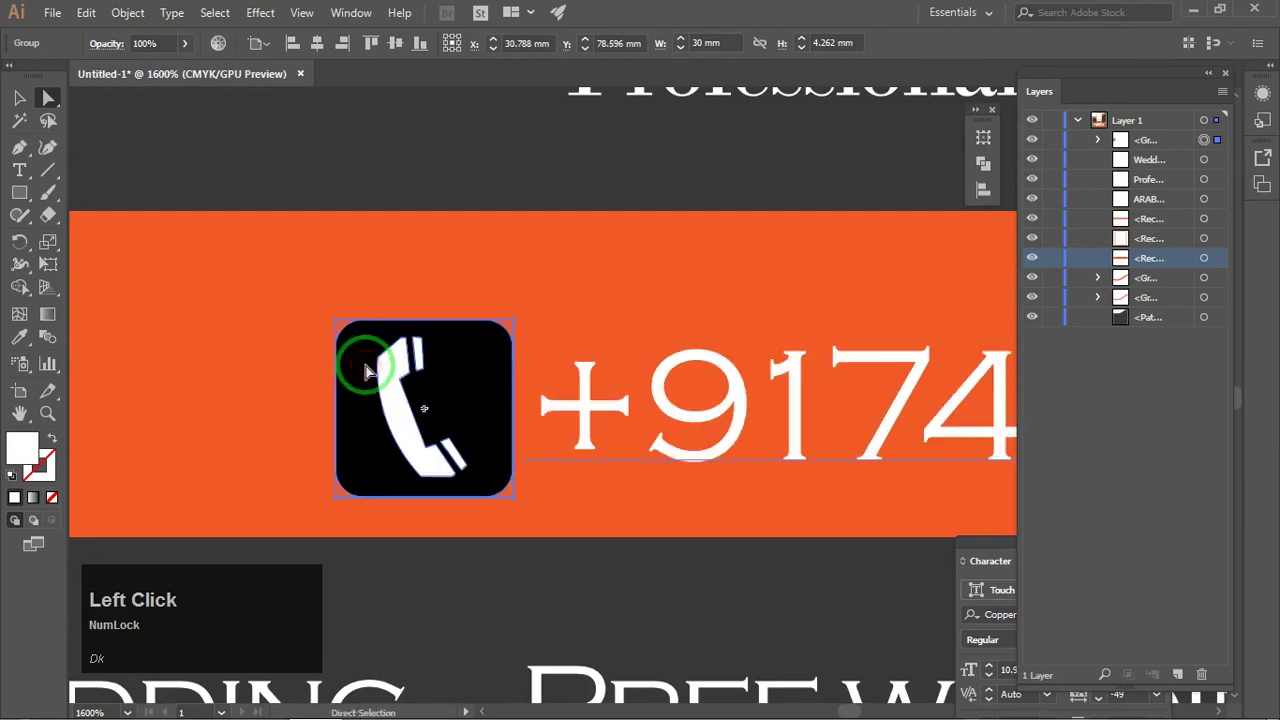
key("ctrl+z")
right_click(513, 375)
left_click(563, 506)
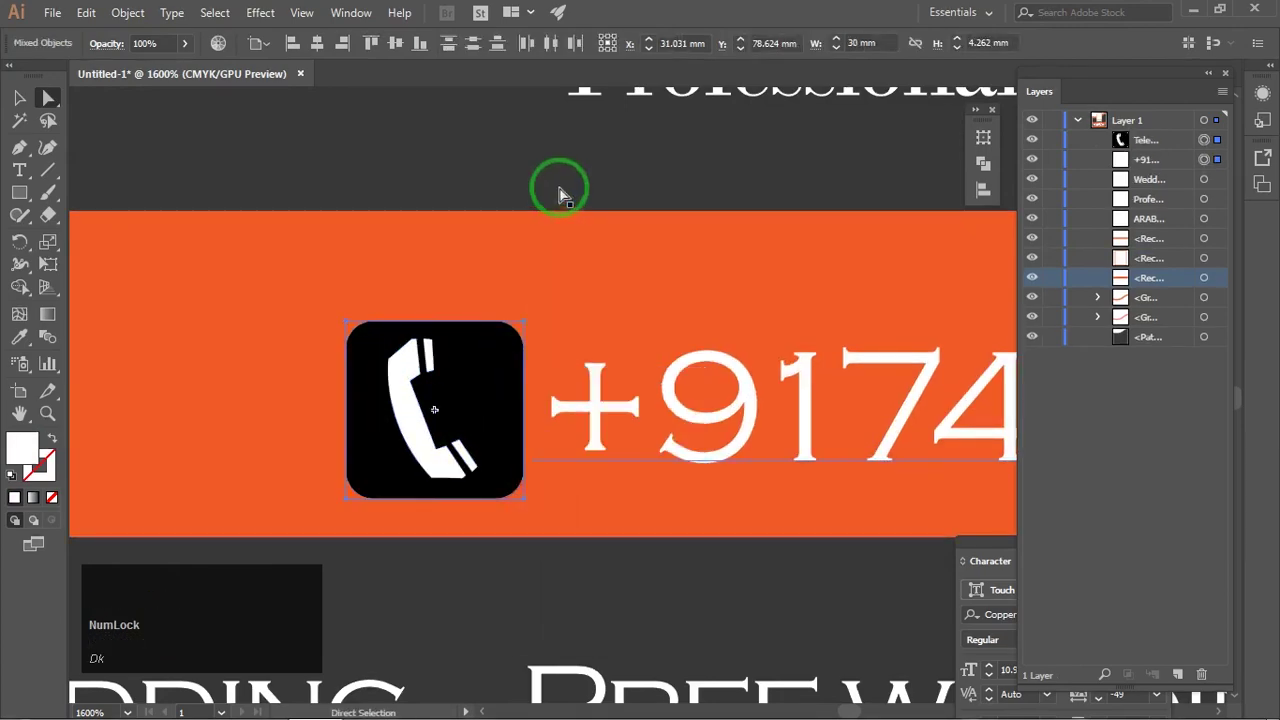
left_click(80, 13)
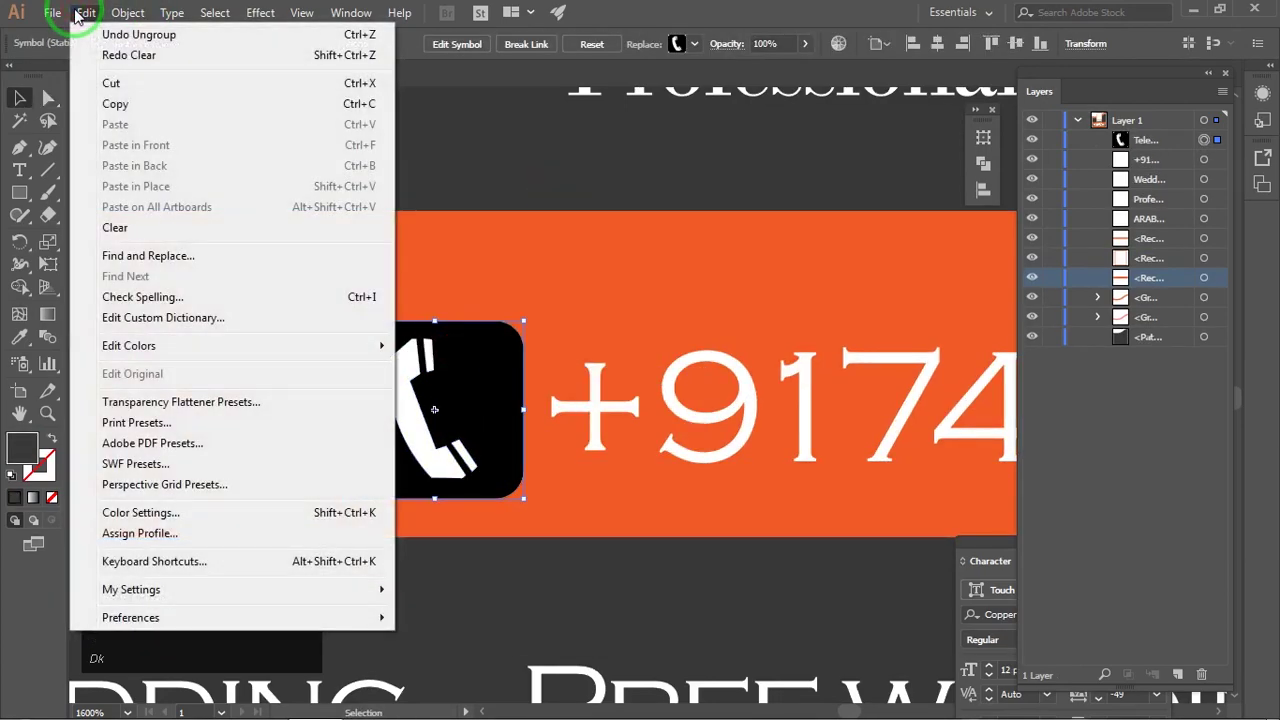
Step: Enter editing mode for the telephone symbol and ungroup its artwork twice
left_click(455, 44)
left_click(728, 396)
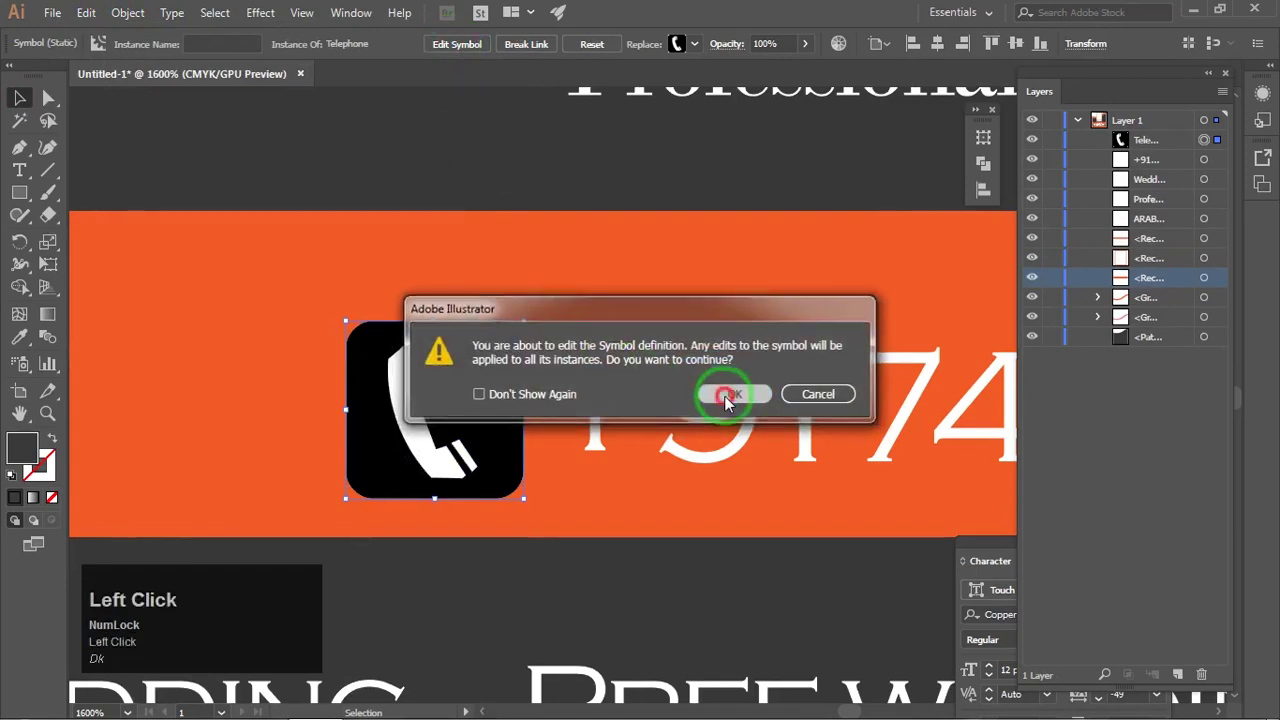
left_click(472, 369)
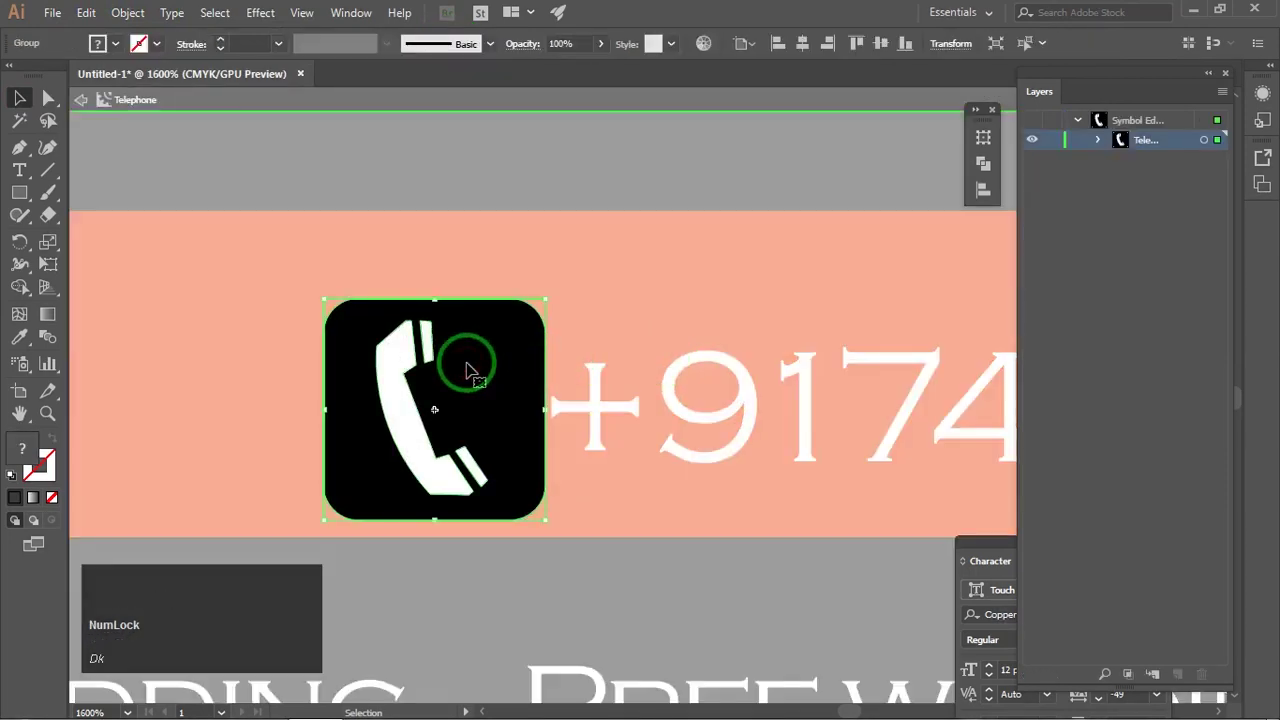
right_click(471, 370)
left_click(516, 522)
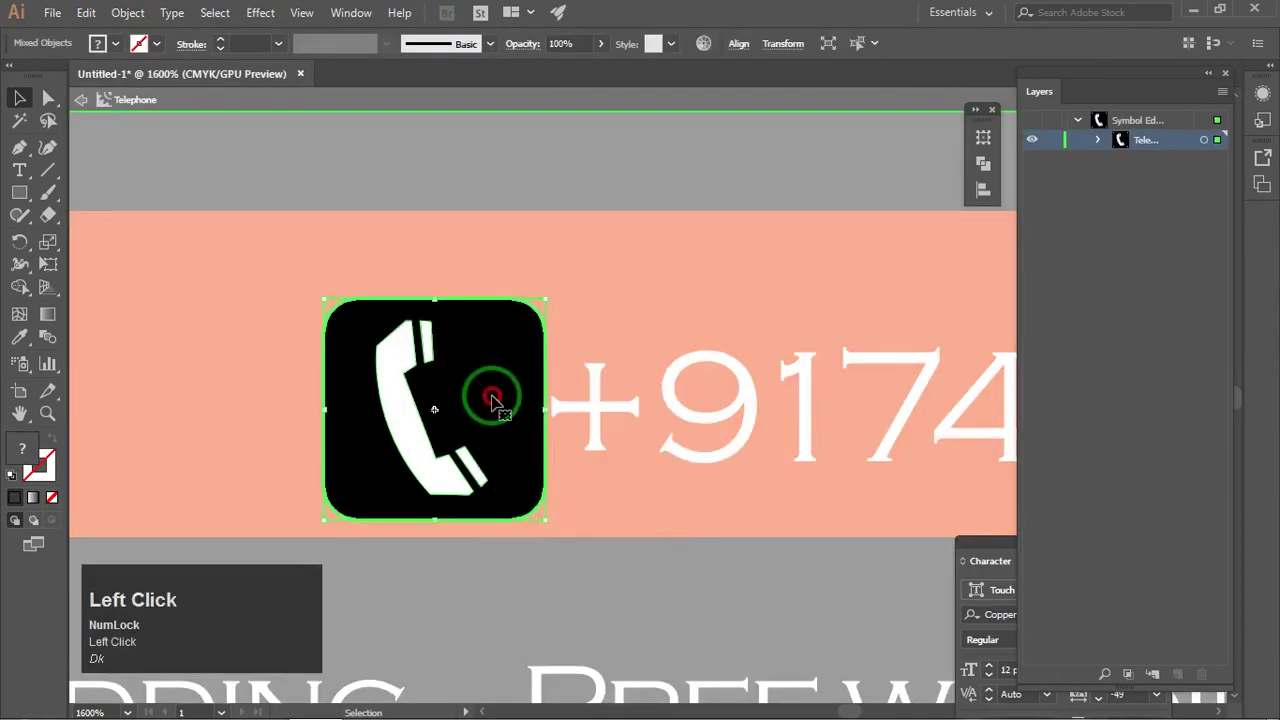
right_click(492, 400)
left_click(537, 551)
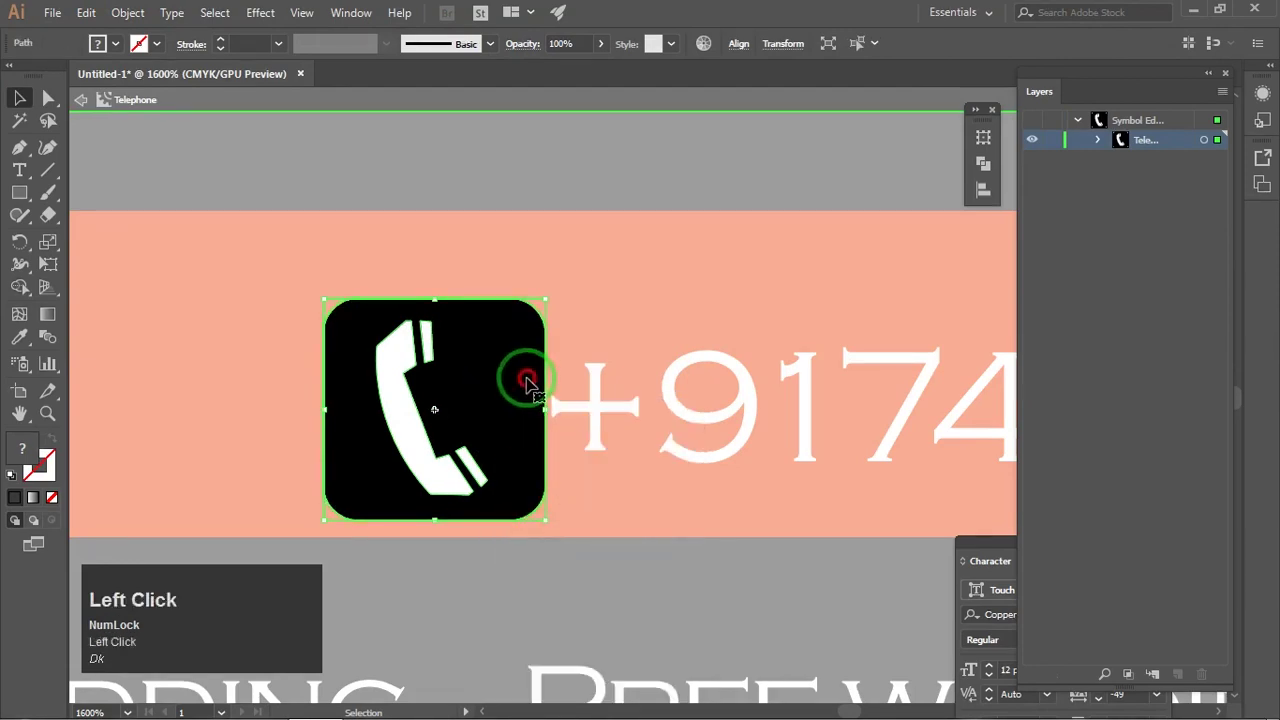
Step: Delete the black rounded-square backing and exit symbol editing mode
left_click(575, 335)
left_click(526, 345)
key("Delete")
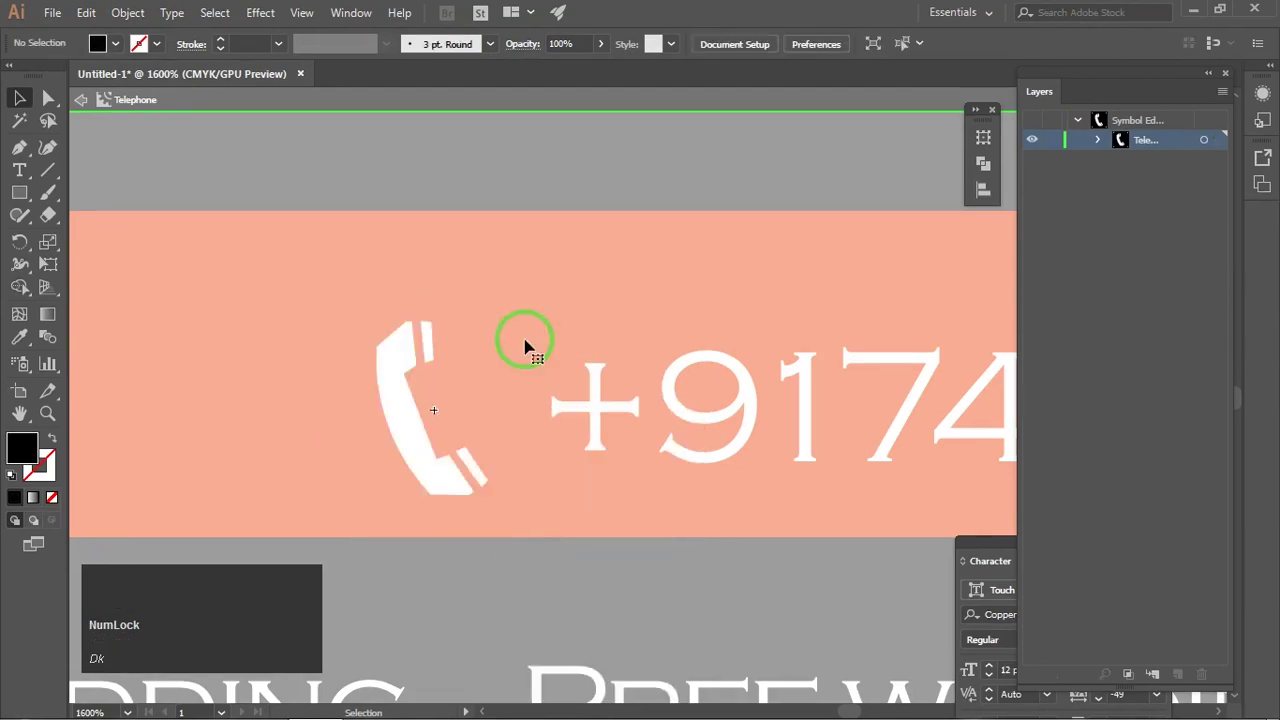
right_click(507, 325)
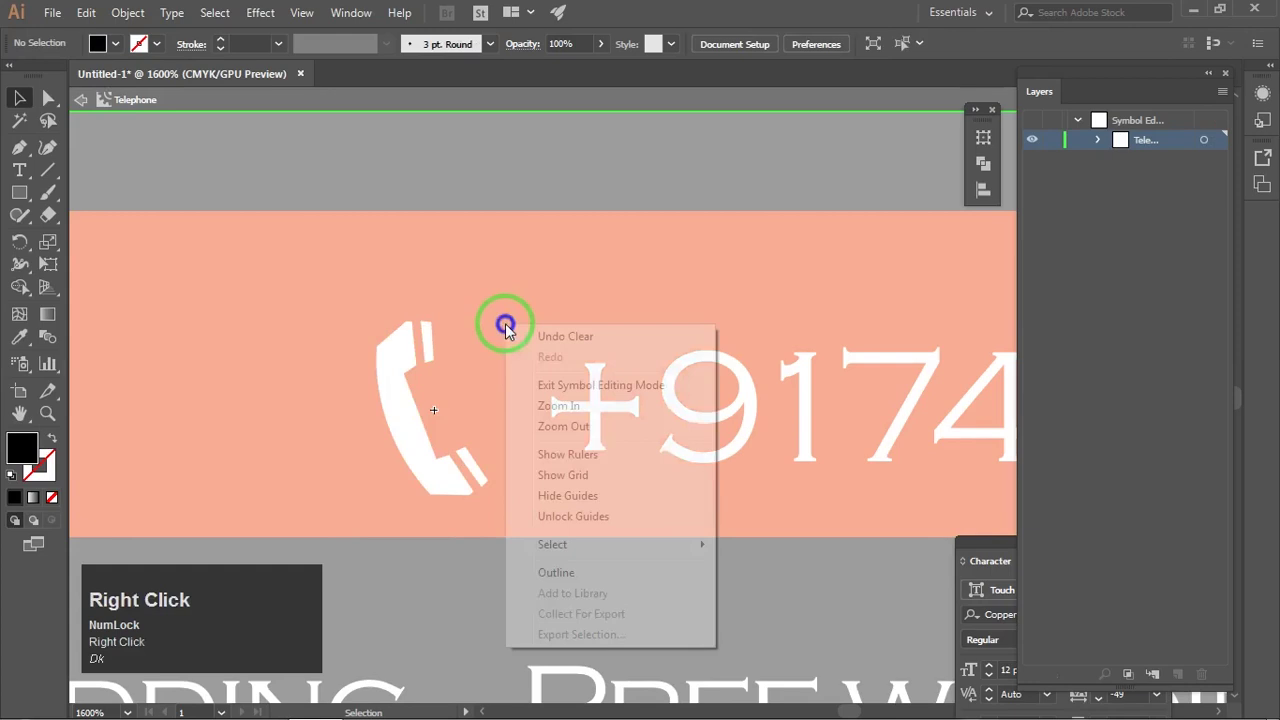
left_click(562, 387)
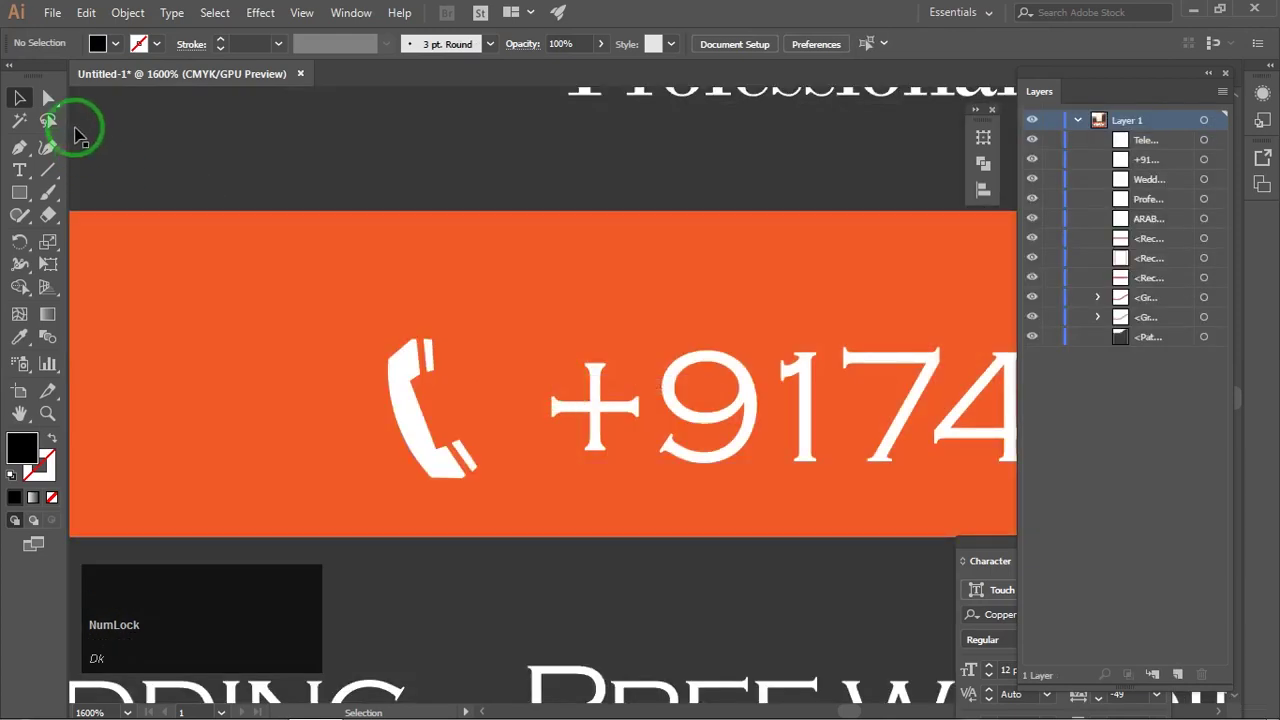
left_click(298, 190)
Step: Move the handset right beside the phone number and select both
left_click(414, 408)
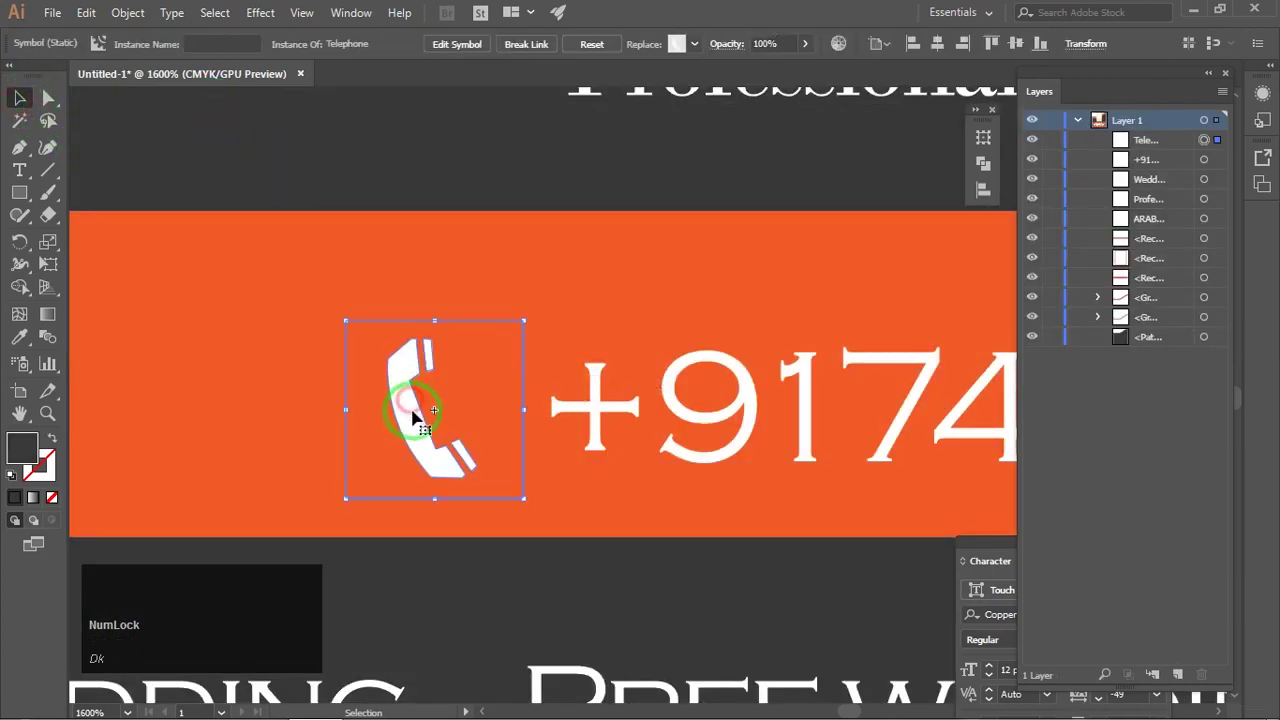
left_click_drag(428, 410, 448, 409)
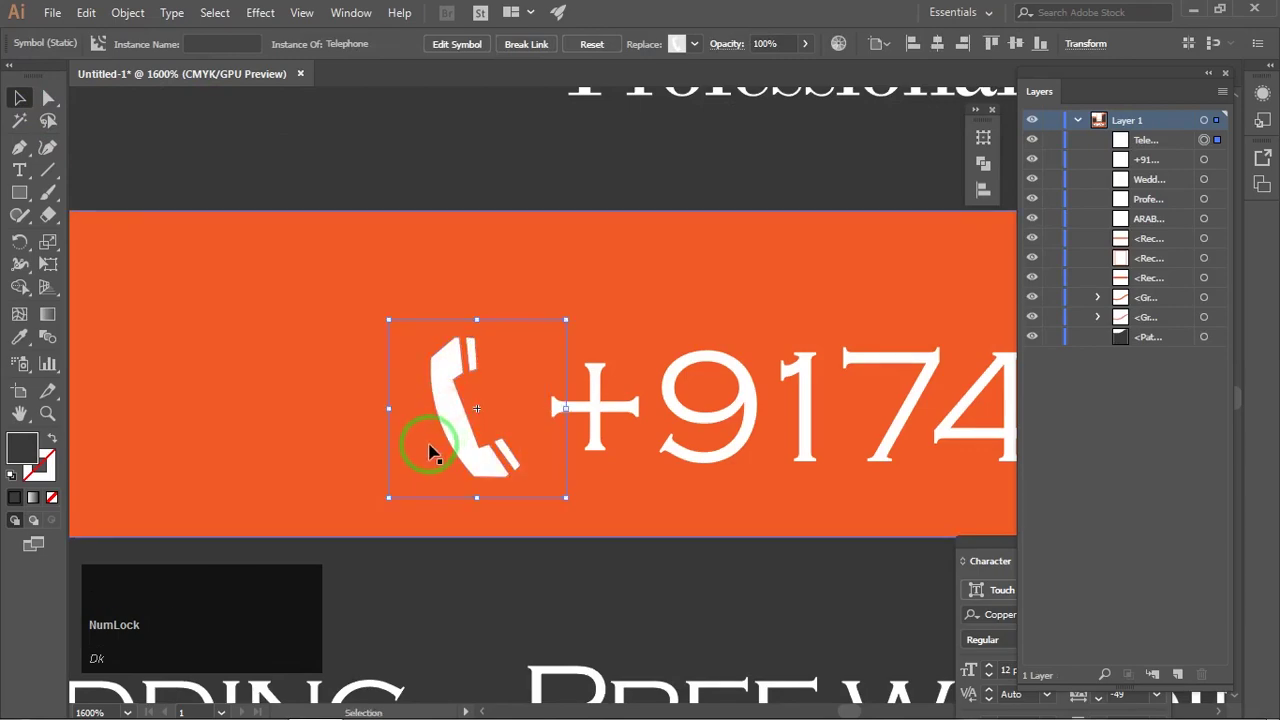
left_click(484, 152)
scroll(490, 337, "down", 5)
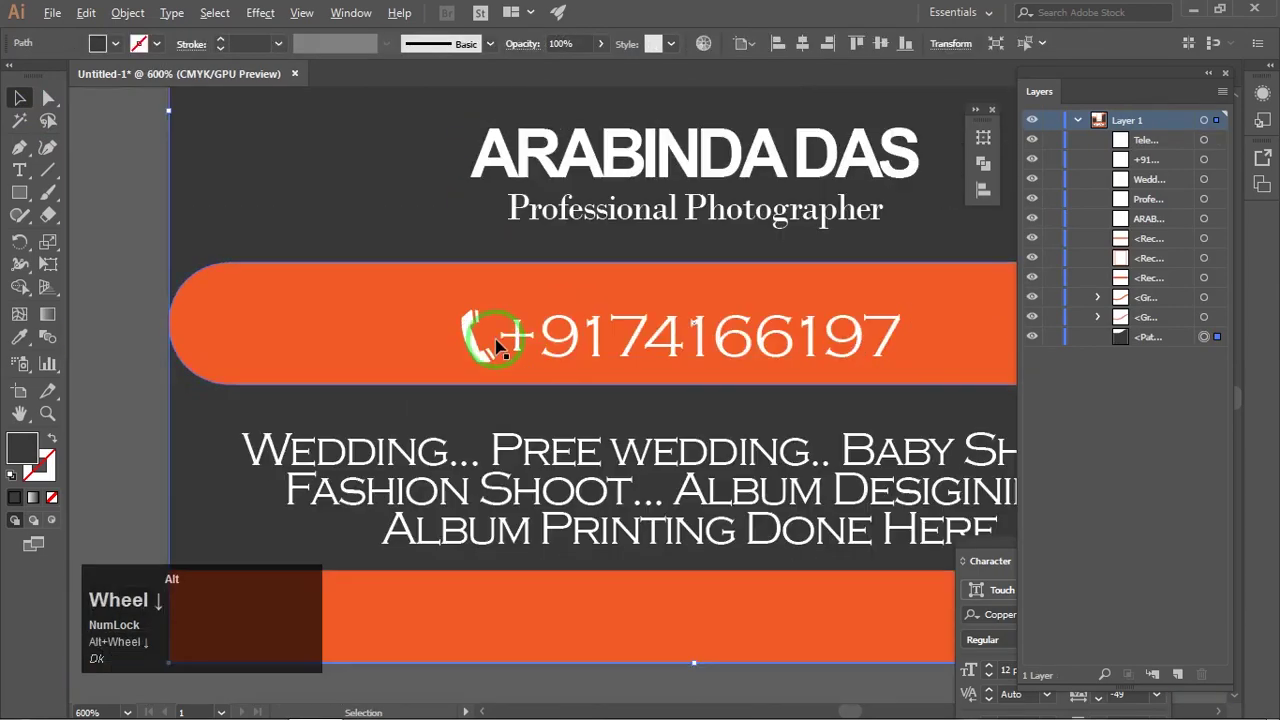
left_click(557, 367)
scroll(557, 367, "up", 4)
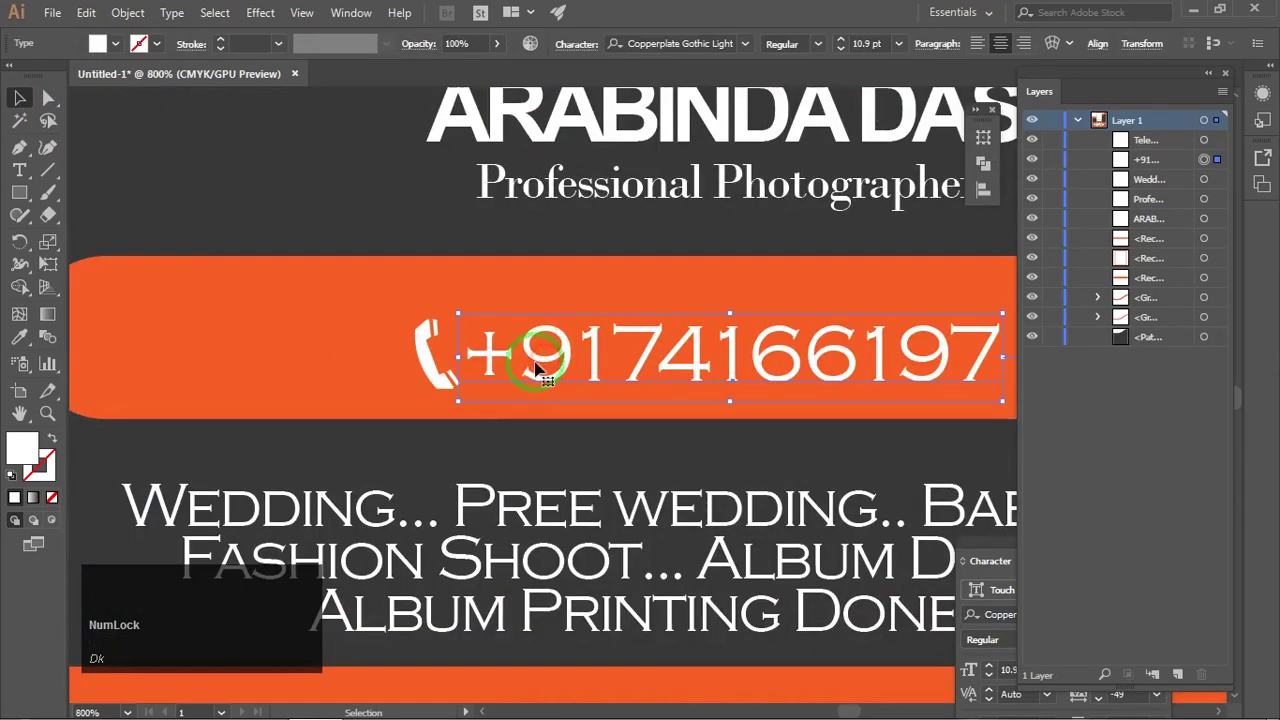
left_click(435, 368, "shift")
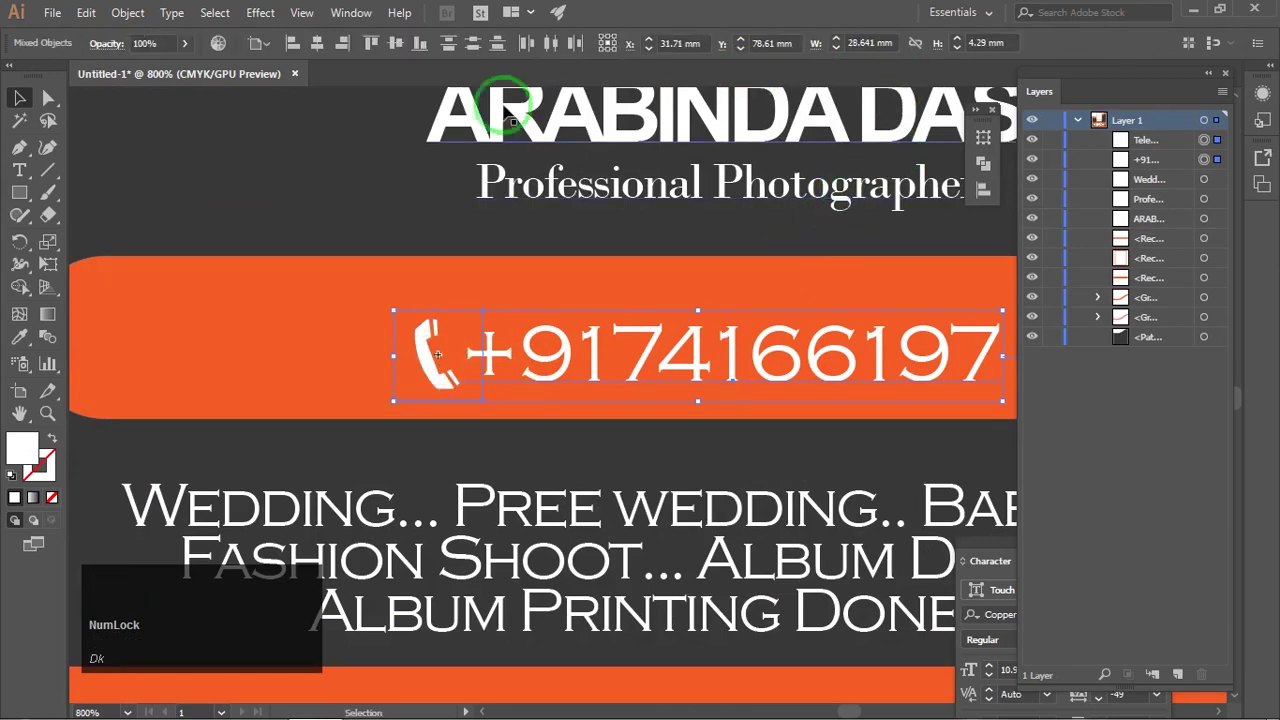
Step: Centre the handset and phone number vertically with Vertical Align Center from Window > Align
left_click(352, 13)
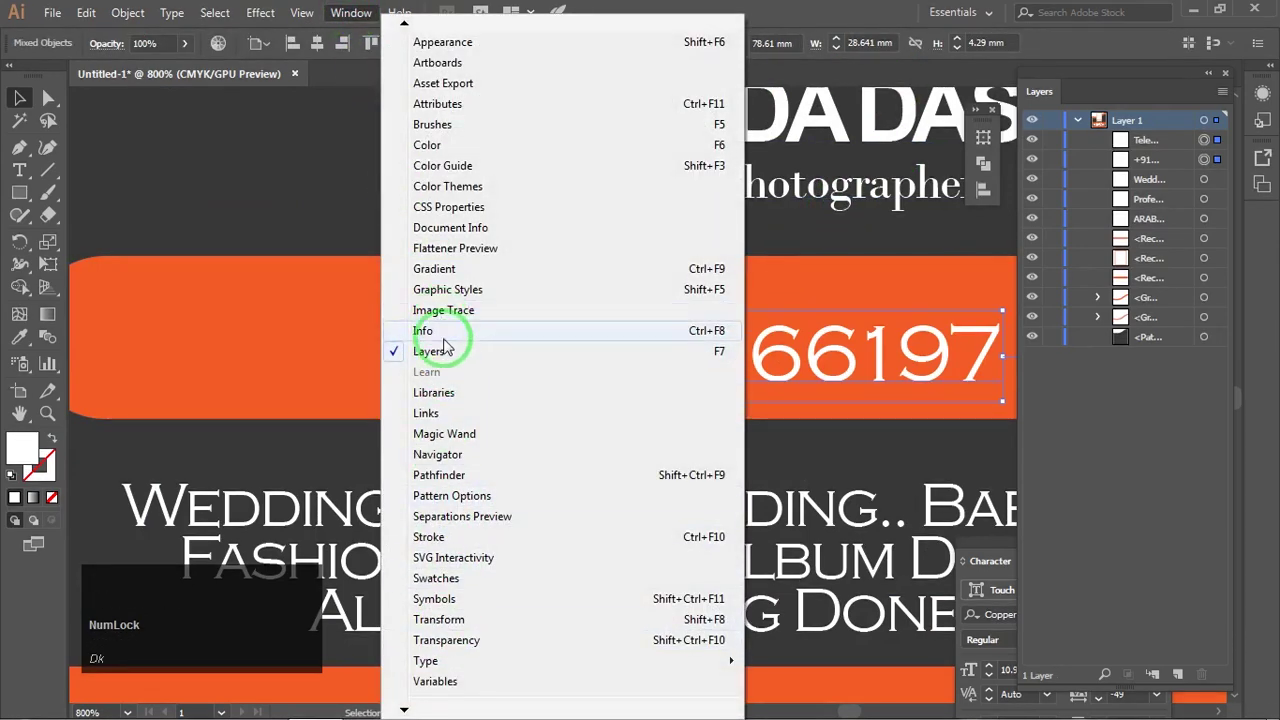
left_click(404, 22)
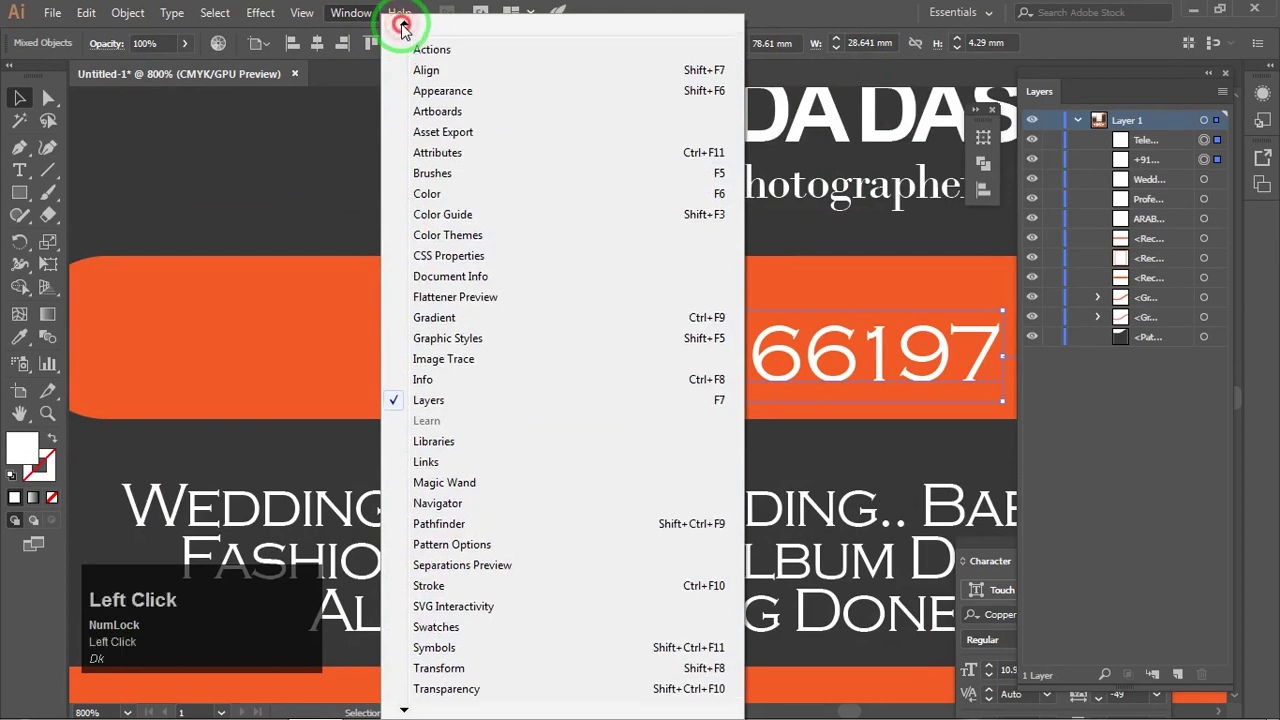
left_click(405, 73)
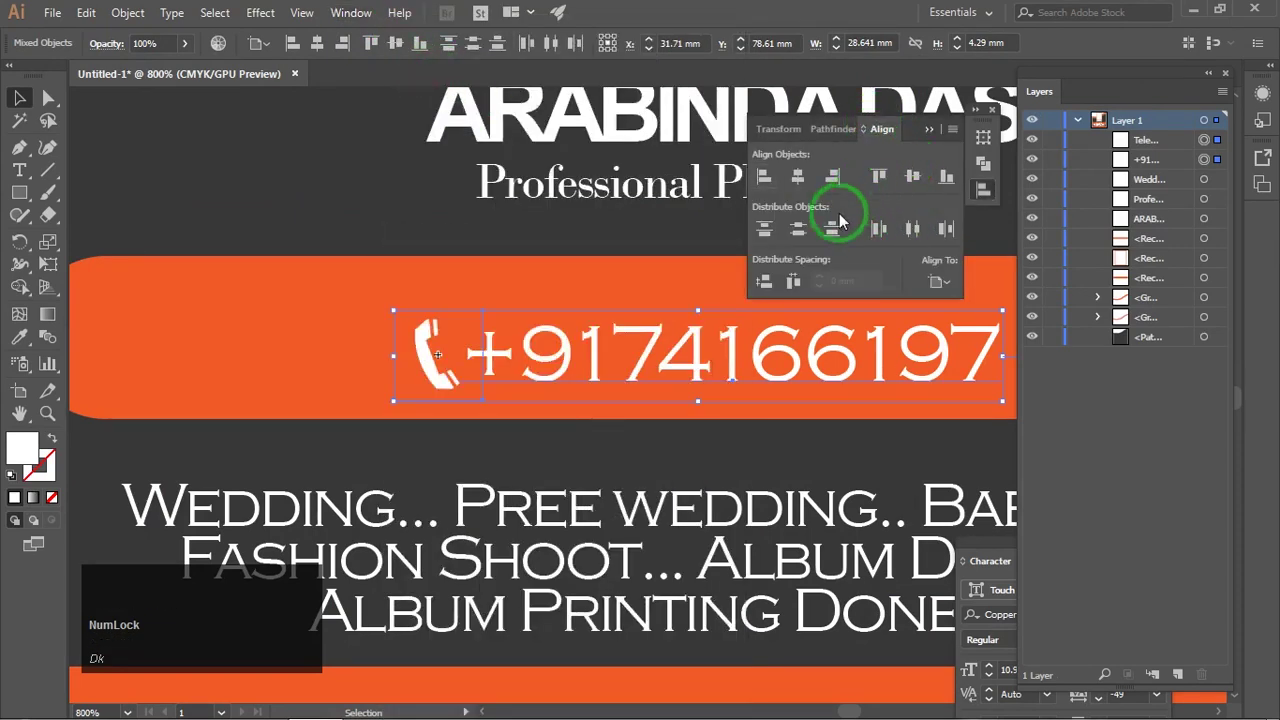
left_click(941, 281)
left_click(960, 310)
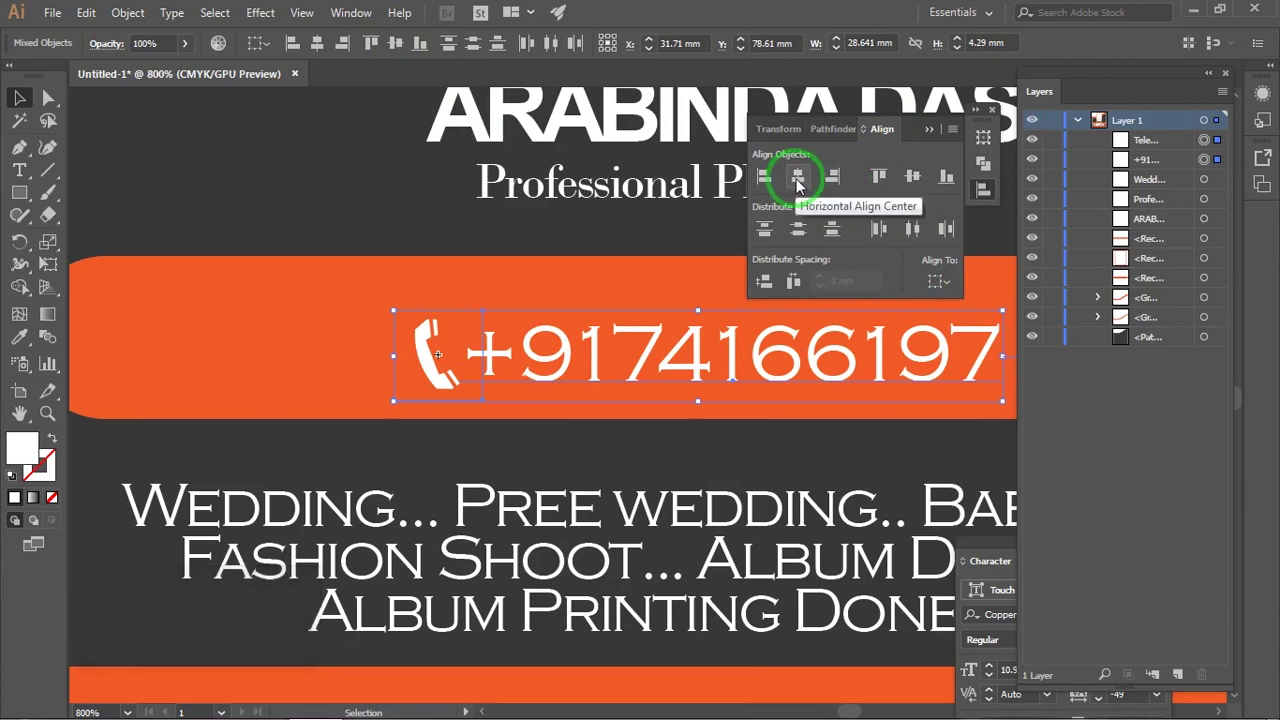
left_click(916, 178)
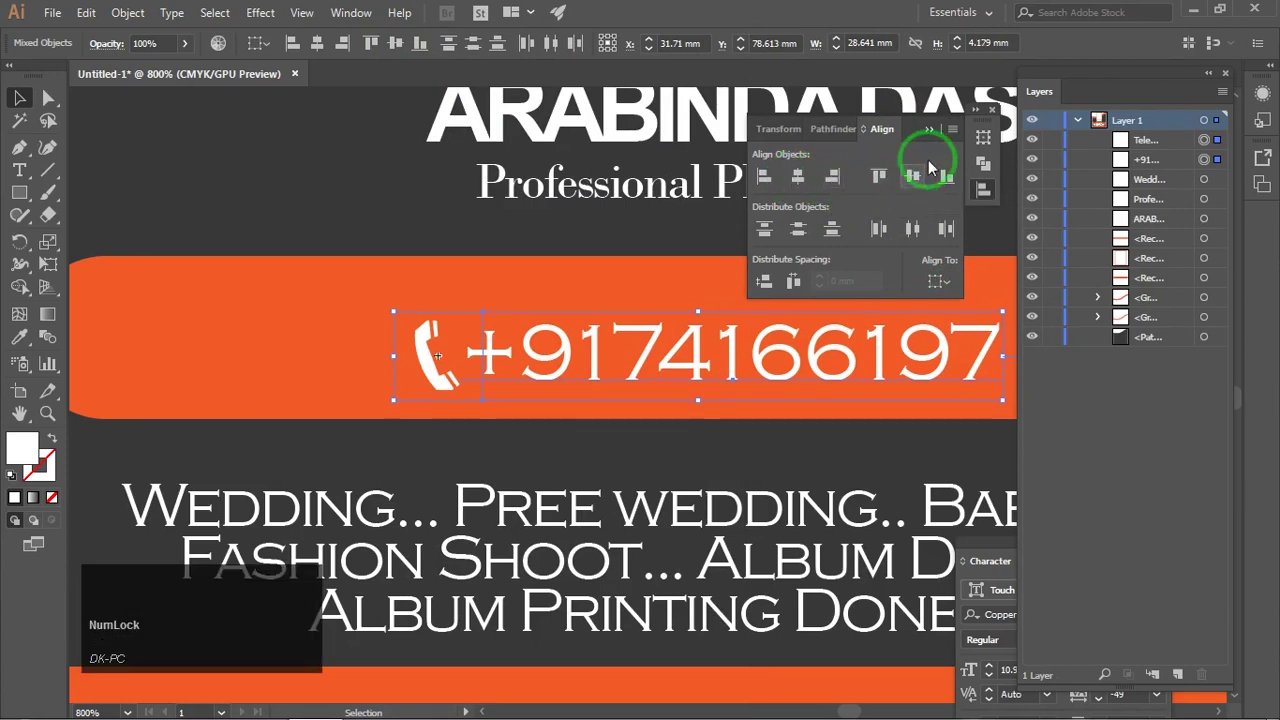
left_click(929, 129)
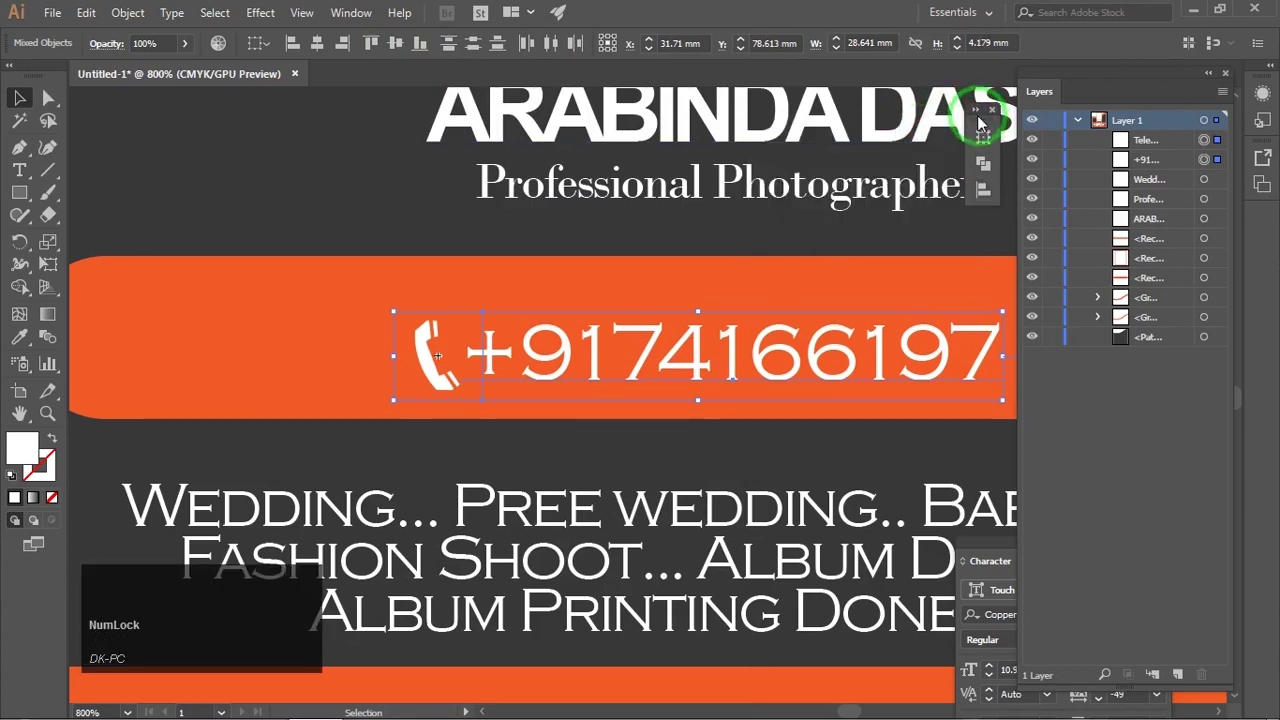
left_click_drag(979, 120, 1122, 412)
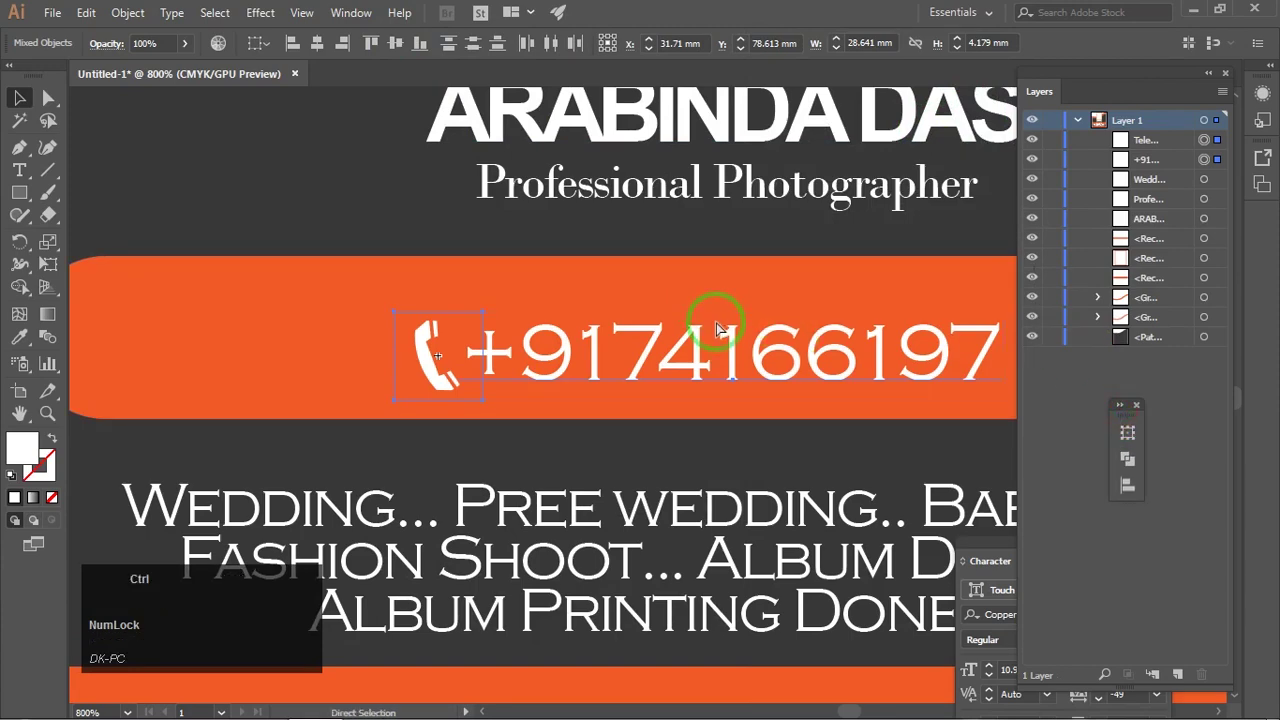
Step: Group the handset with the phone number using Ctrl+G
key("ctrl+g")
scroll(713, 325, "down", 3)
left_click_drag(711, 328, 559, 325)
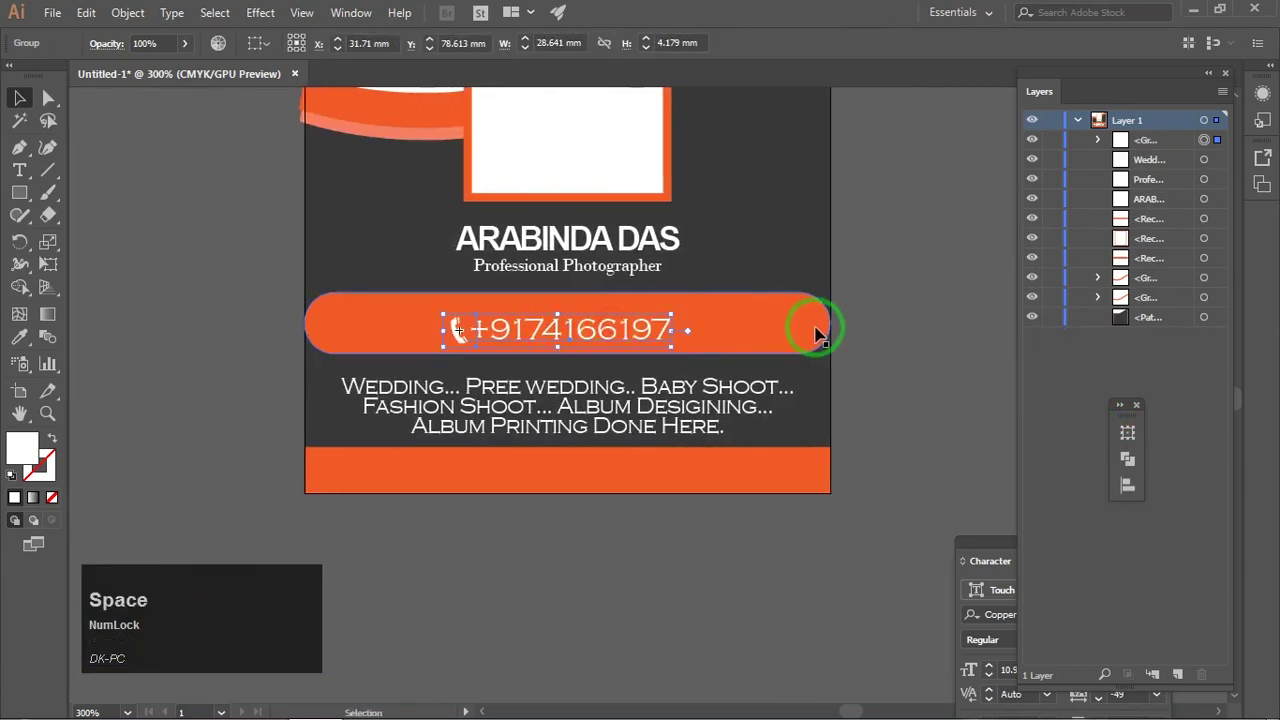
Step: Try vertically centring the phone bar with the number, undo it, and align to selection instead
left_click(777, 328, "shift")
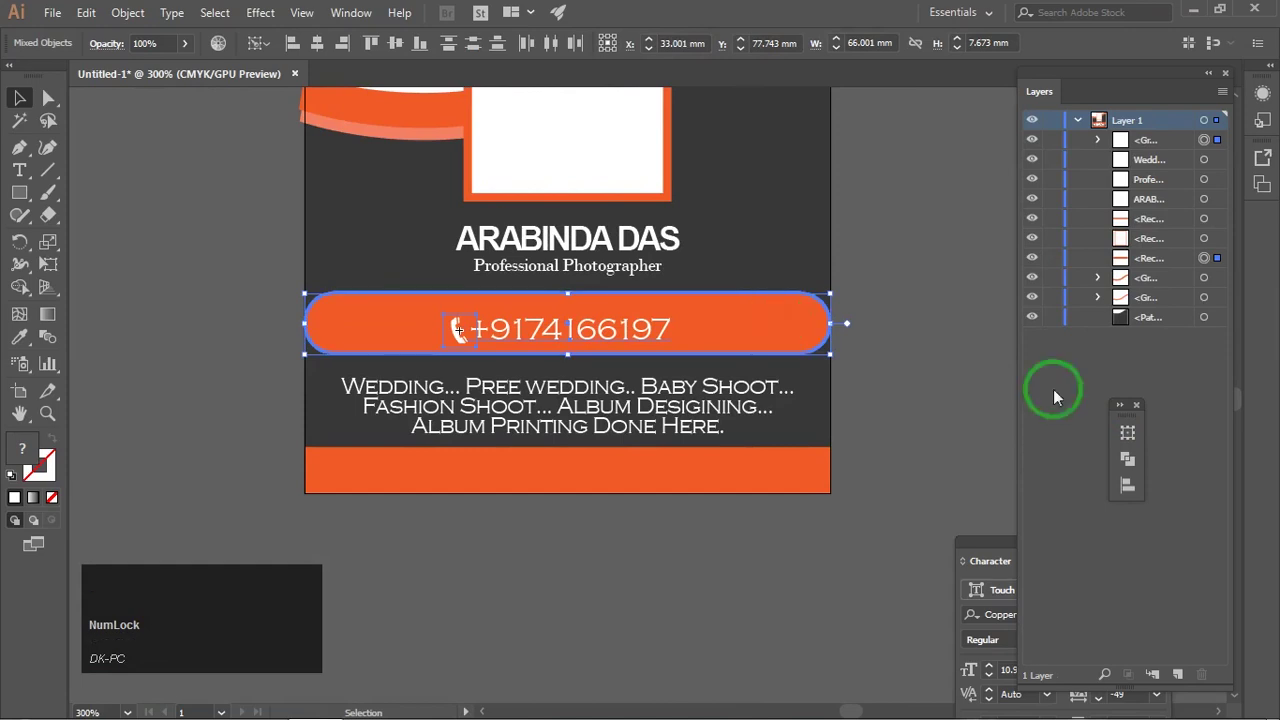
left_click(1121, 408)
left_click_drag(1183, 413, 1017, 380)
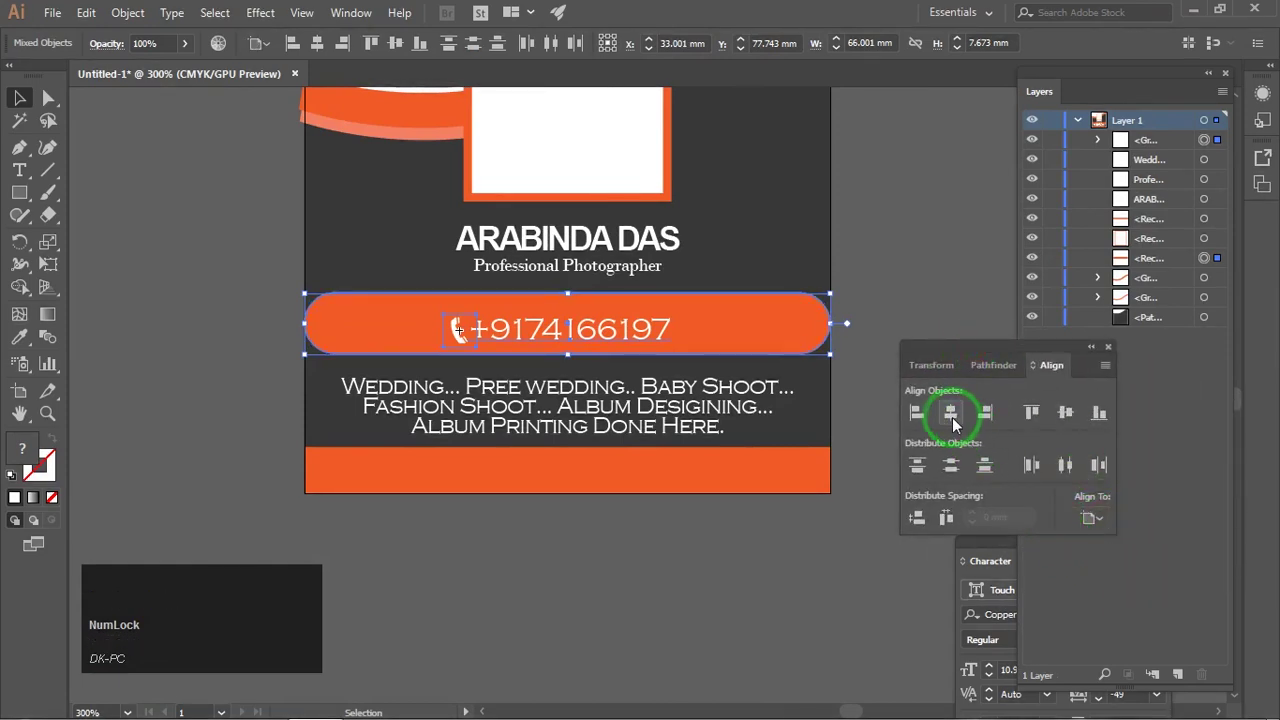
left_click(1065, 413)
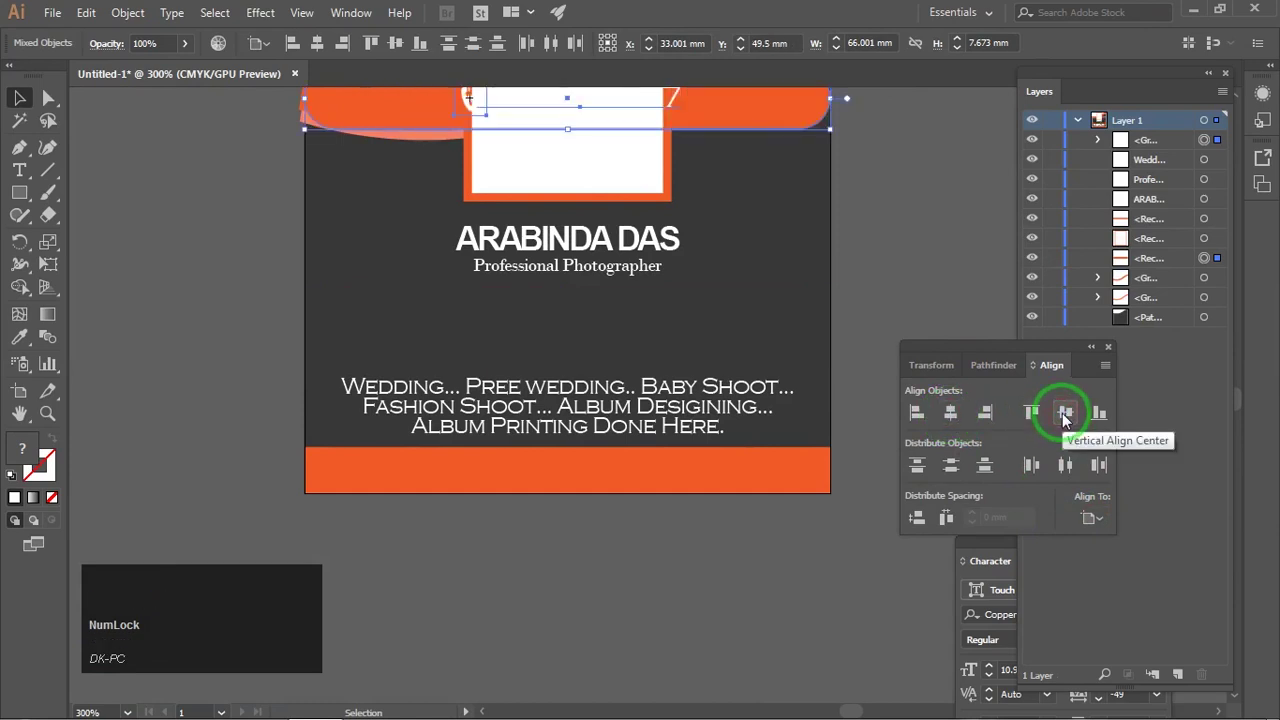
key("ctrl+z")
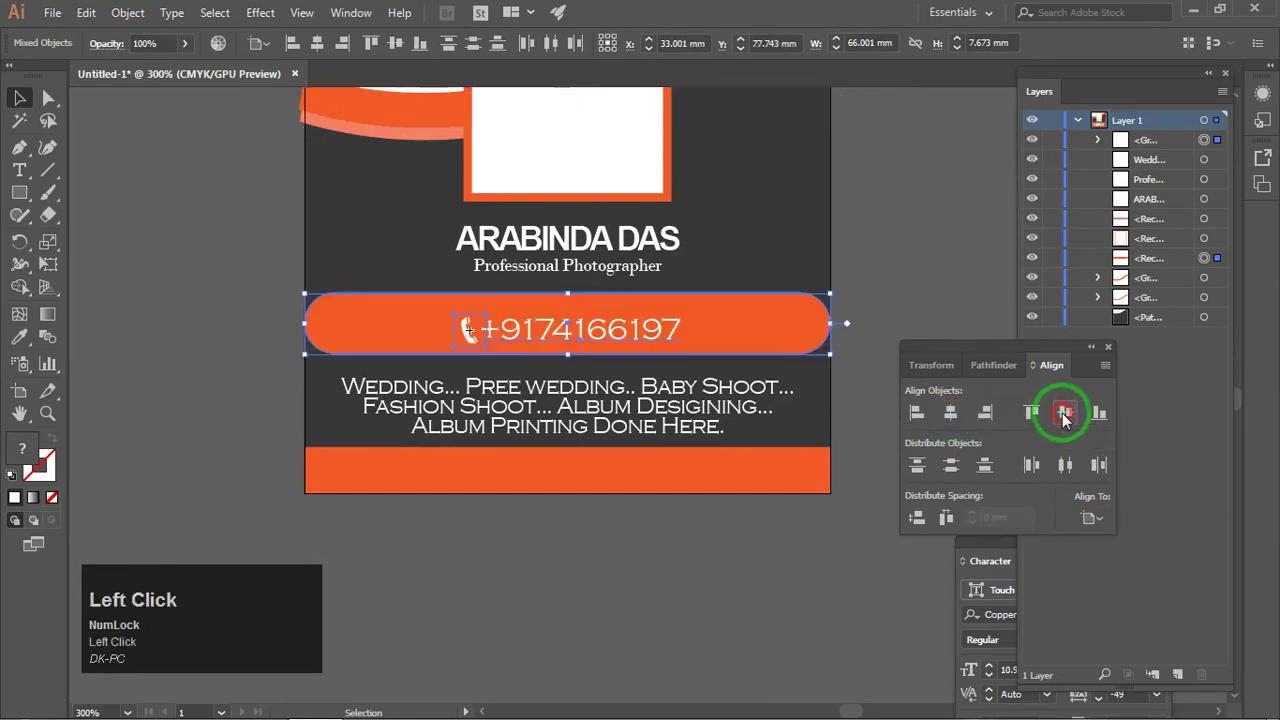
left_click(1065, 413)
key("ctrl+z")
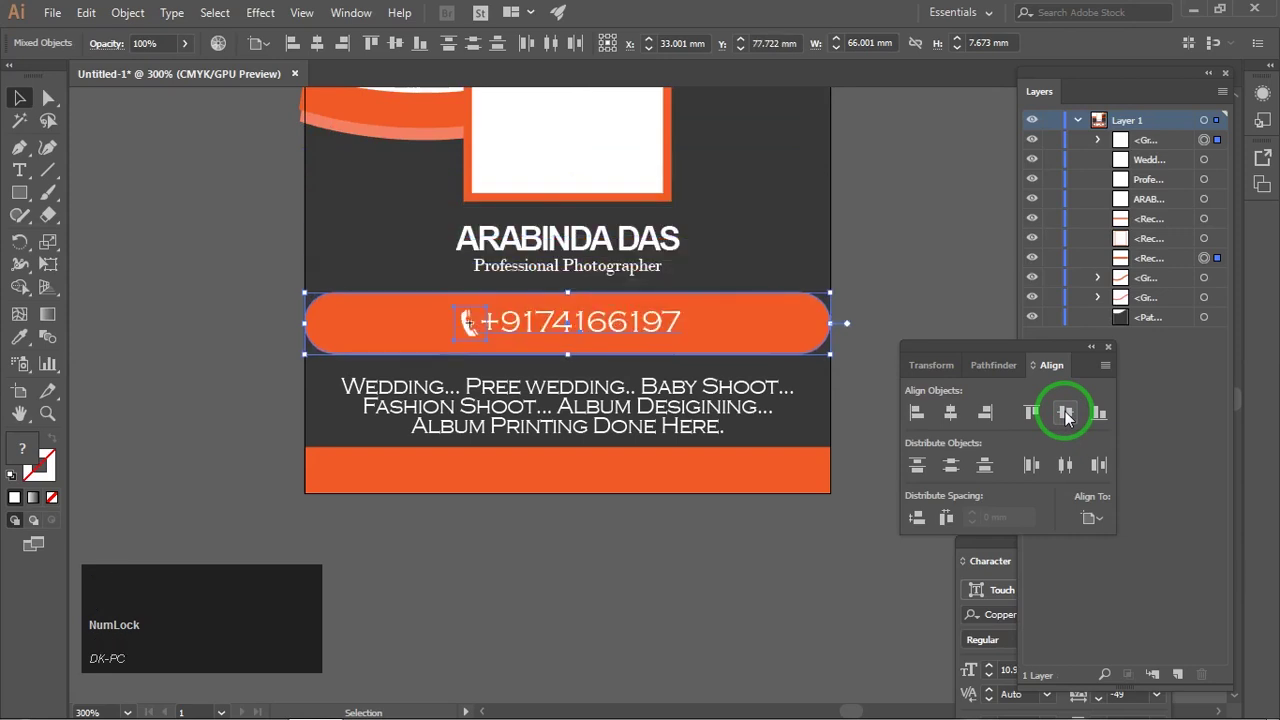
left_click(1113, 545)
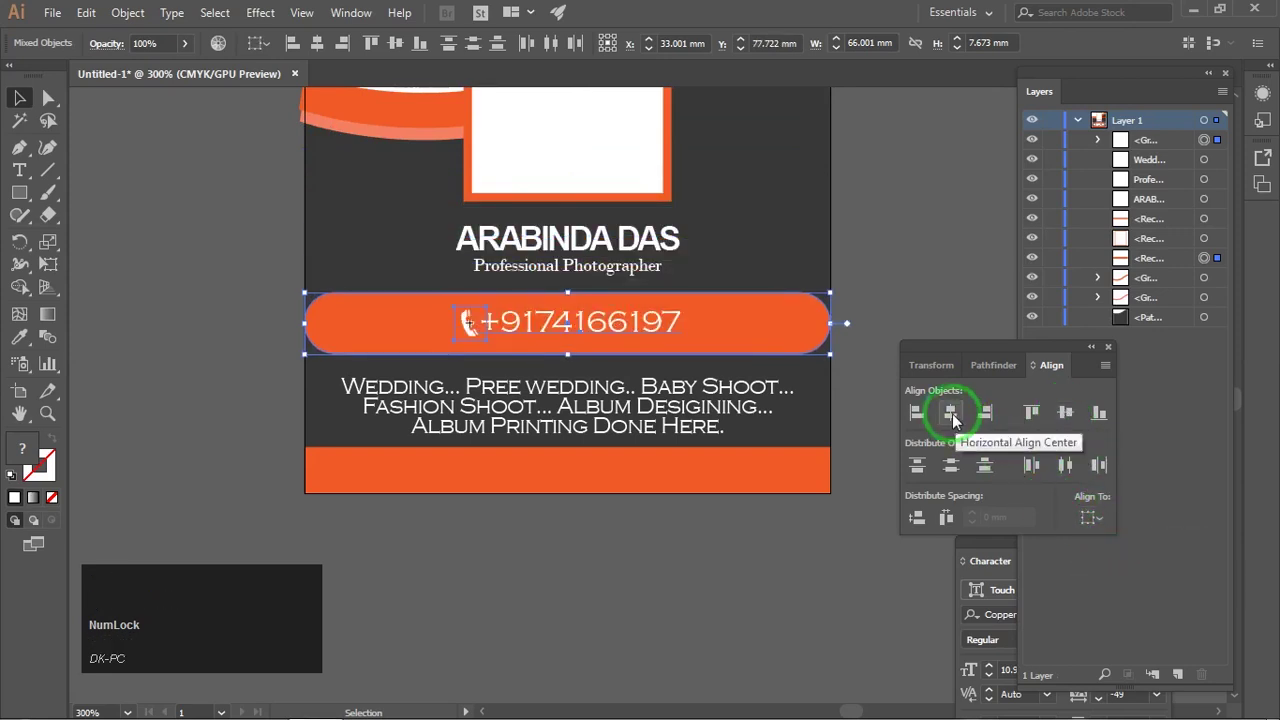
Step: Collapse the Align panel to icons and dock it beside the Layers panel
left_click(1202, 440)
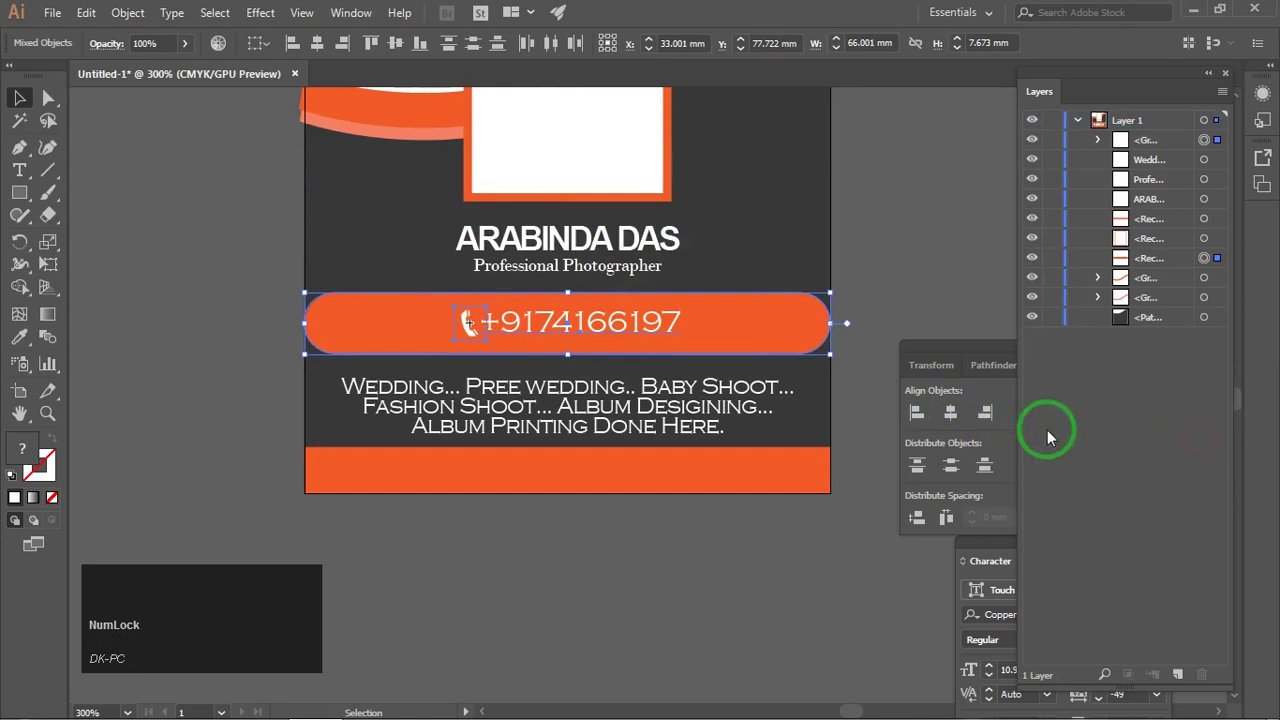
left_click(906, 300)
left_click(1088, 340)
double_click(925, 346)
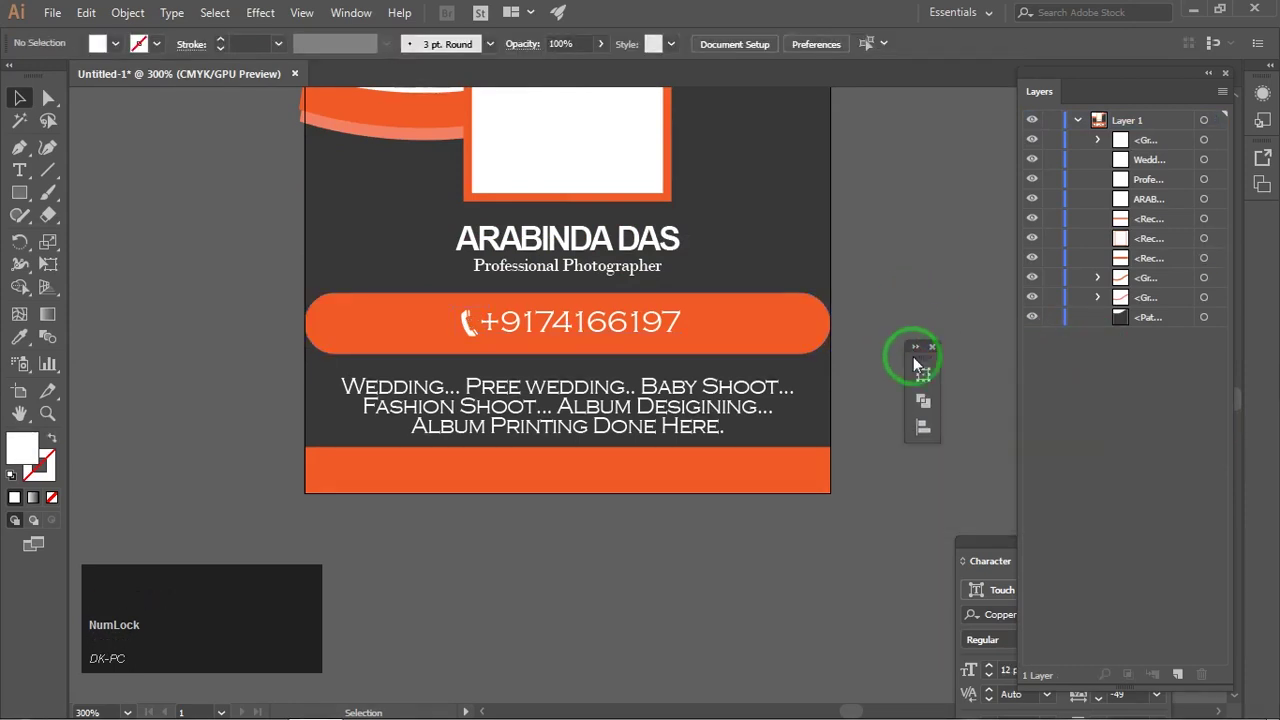
left_click_drag(914, 358, 875, 378)
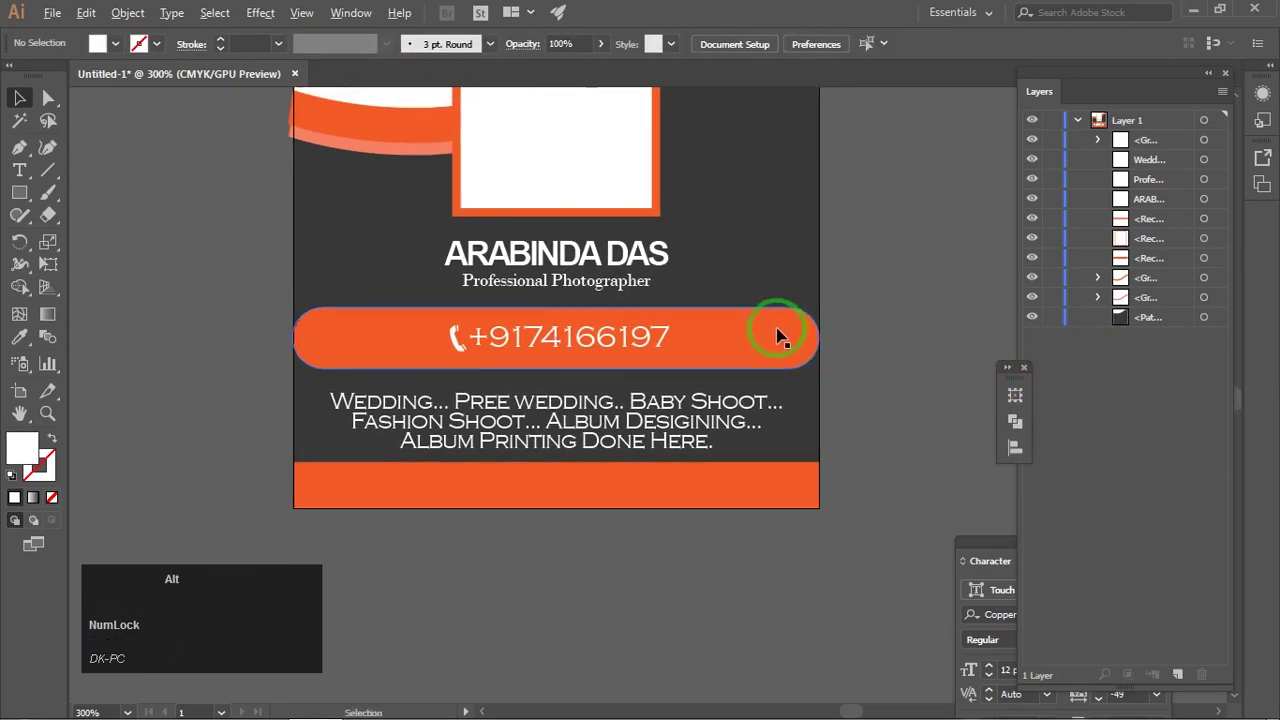
scroll(786, 334, "down", 2)
left_click_drag(862, 302, 829, 317)
scroll(626, 322, "up", 3)
left_click_drag(641, 313, 649, 285)
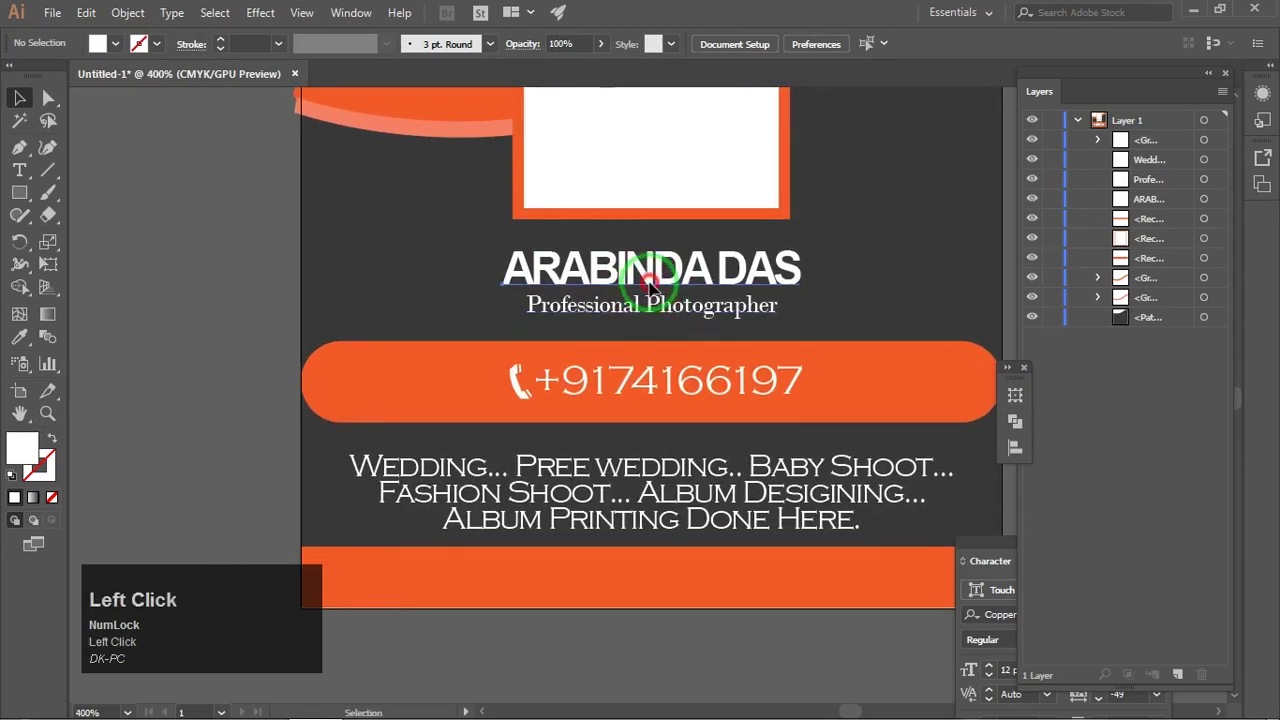
Step: Horizontally centre the name, subtitle, phone line and services text on each other
left_click(650, 285)
left_click(640, 308, "shift")
left_click(520, 380, "shift")
left_click(729, 462, "shift")
left_click(1015, 396)
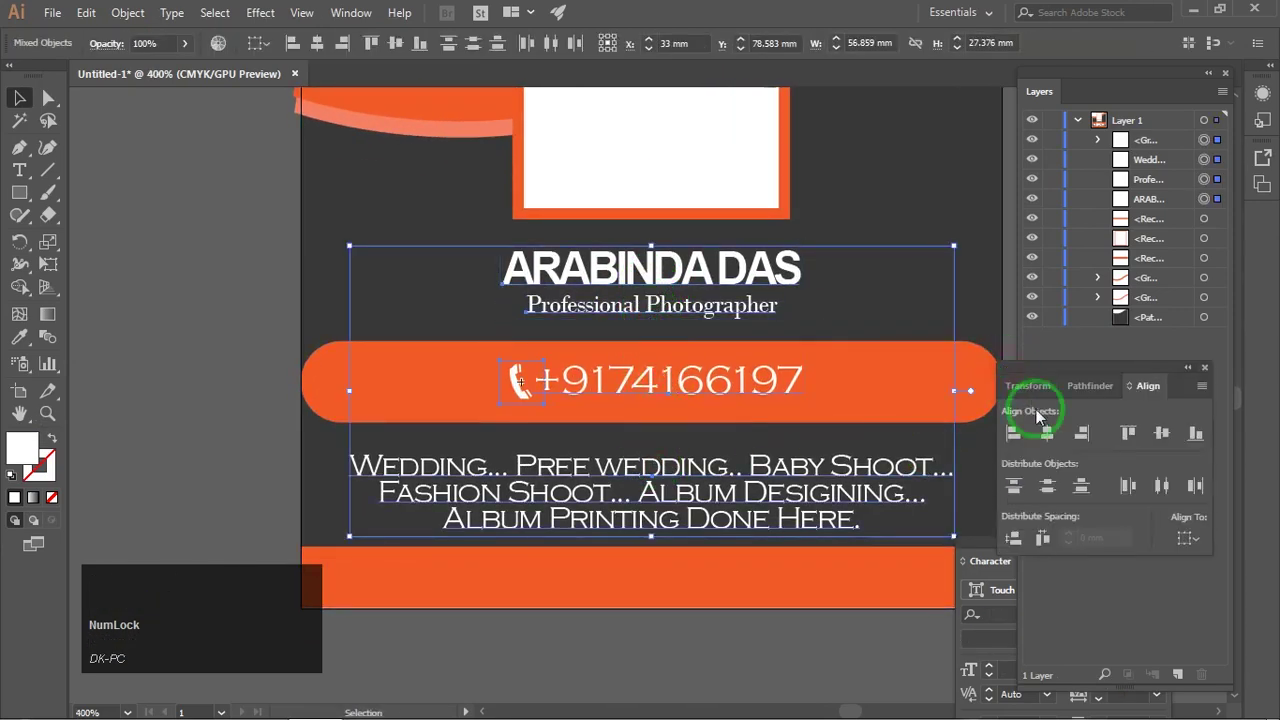
left_click(825, 632)
Step: Slim the orange phone bar to about 66 × 5.42 mm with Free Transform
scroll(790, 440, "down", 3)
mouse_move(798, 411)
left_mouse_down()
mouse_move(773, 418)
mouse_move(774, 406)
left_mouse_up()
scroll(756, 420, "up", 3)
left_click(775, 410)
scroll(548, 404, "up", 2)
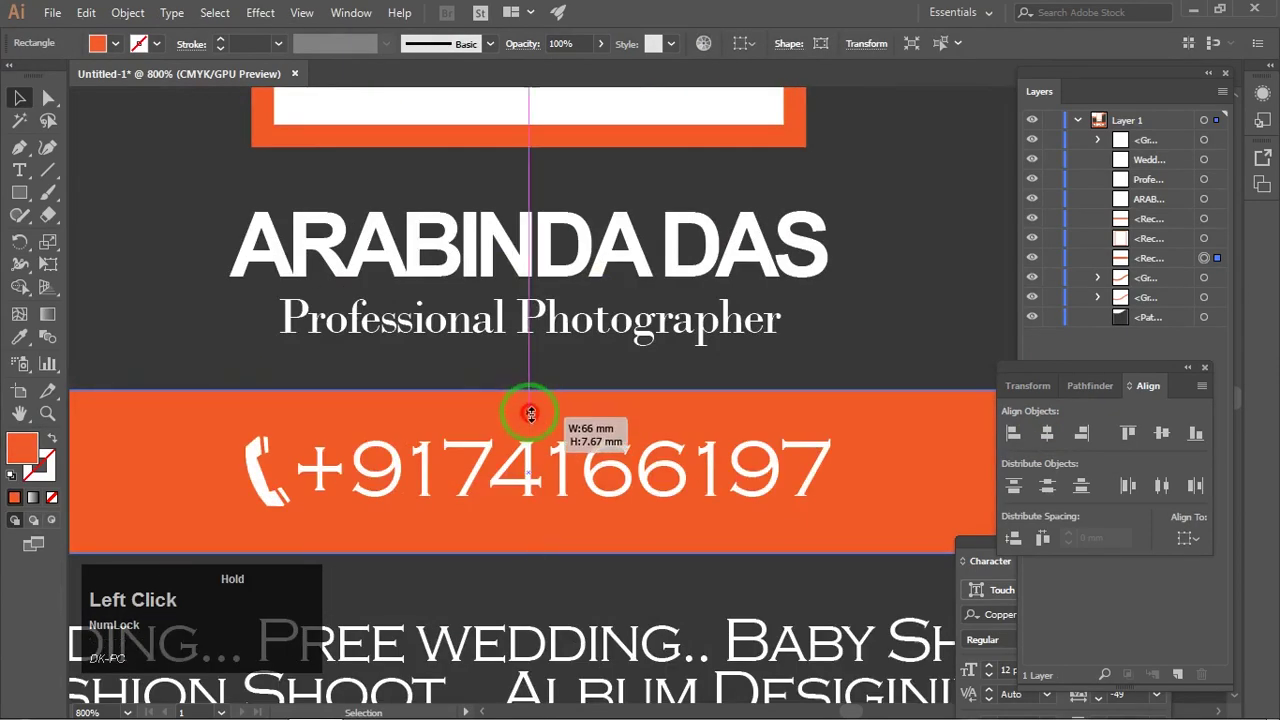
left_click(54, 264)
left_click_drag(529, 390, 530, 412)
left_click_drag(529, 553, 531, 524)
left_click(19, 97)
scroll(571, 234, "down", 4)
left_click(766, 294)
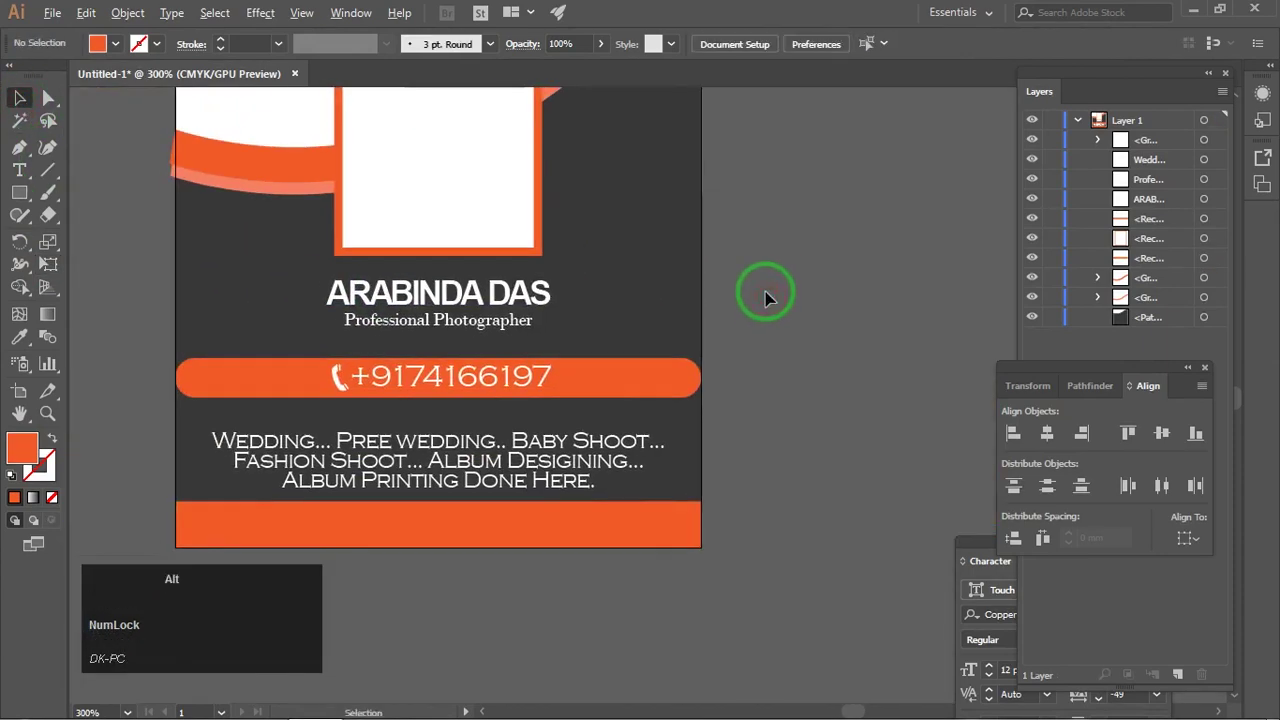
left_click_drag(880, 291, 887, 314)
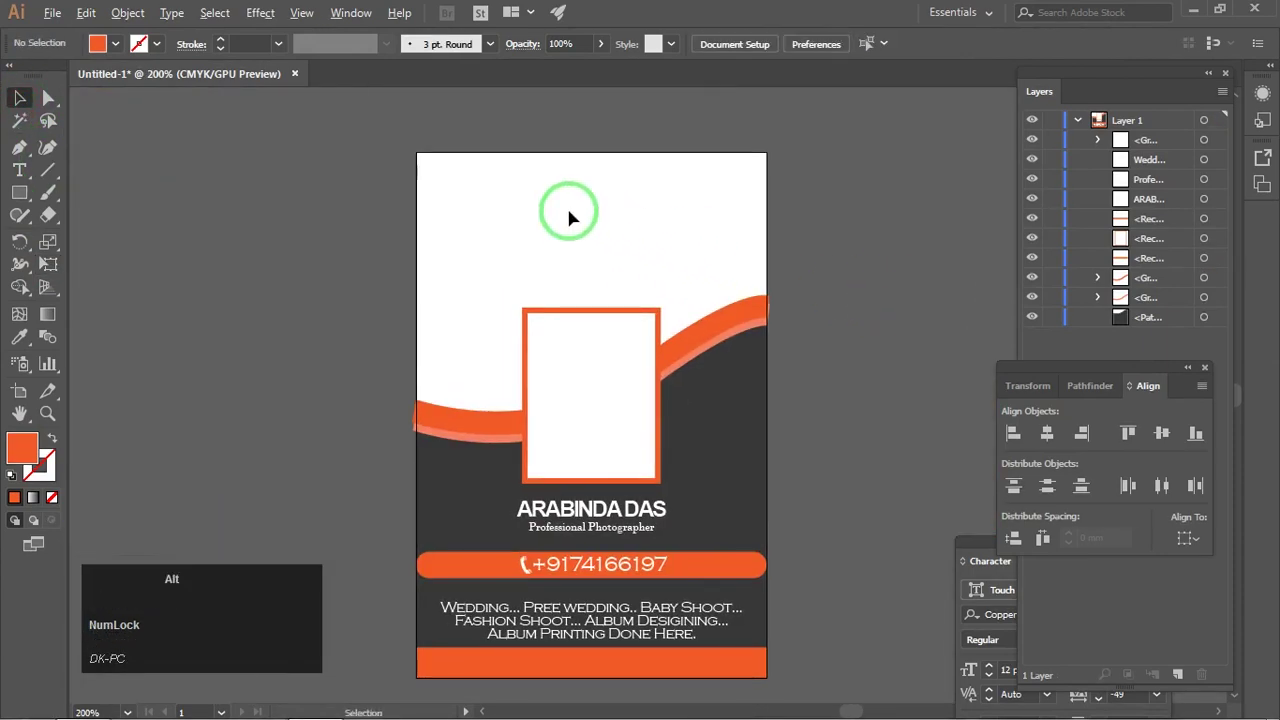
left_click(566, 206, "ctrl")
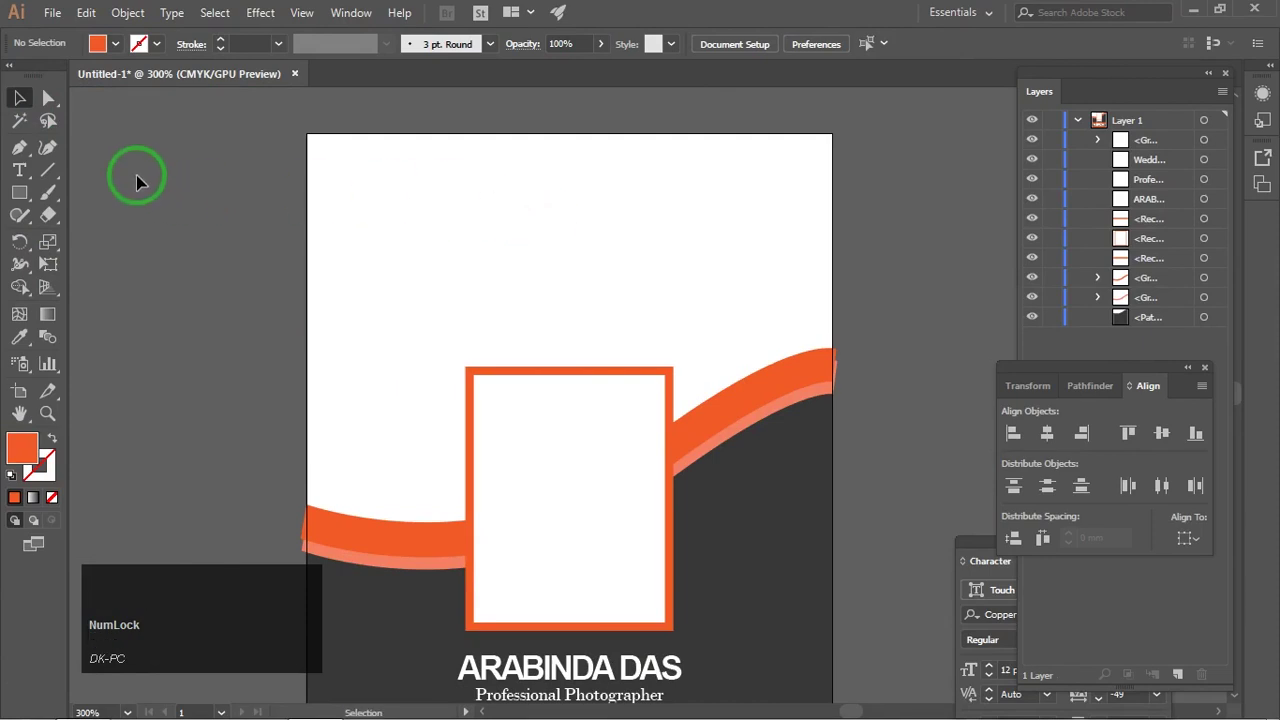
Step: Type the headline I AM / CREATIVE CLAN / PHOTOGRAPHER in capitals near the top centre
left_click(20, 170)
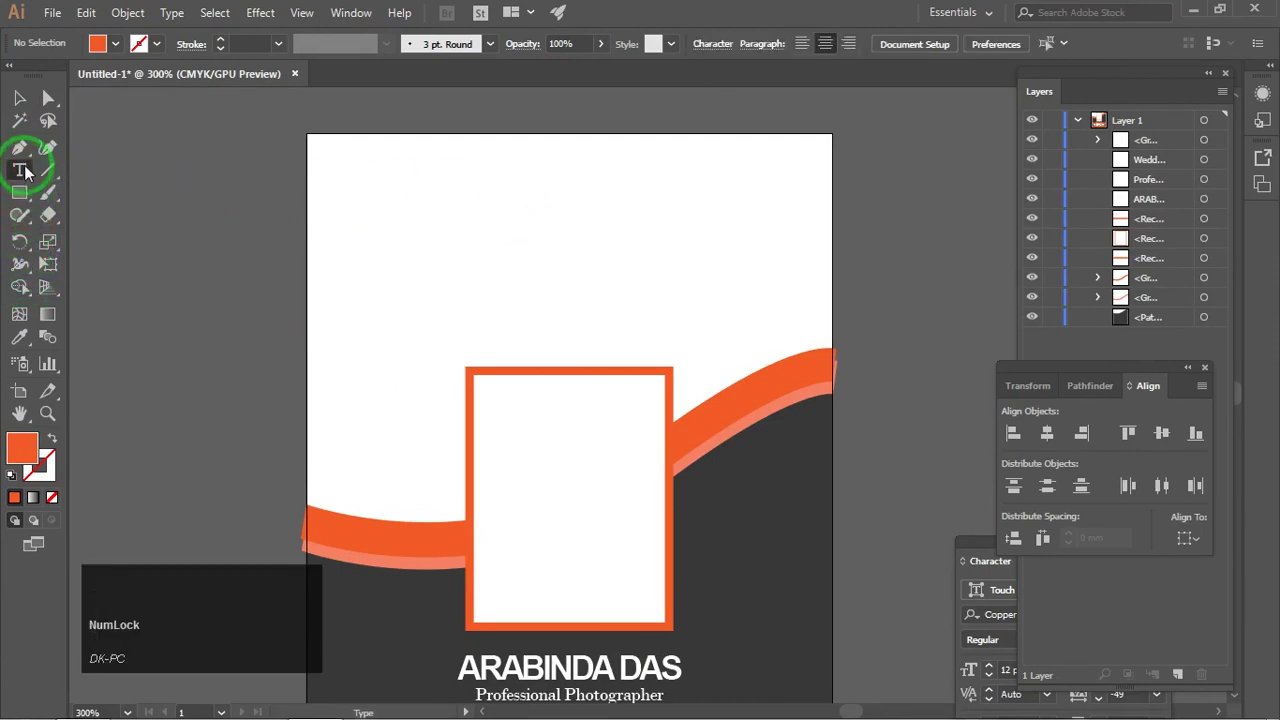
left_click(512, 205)
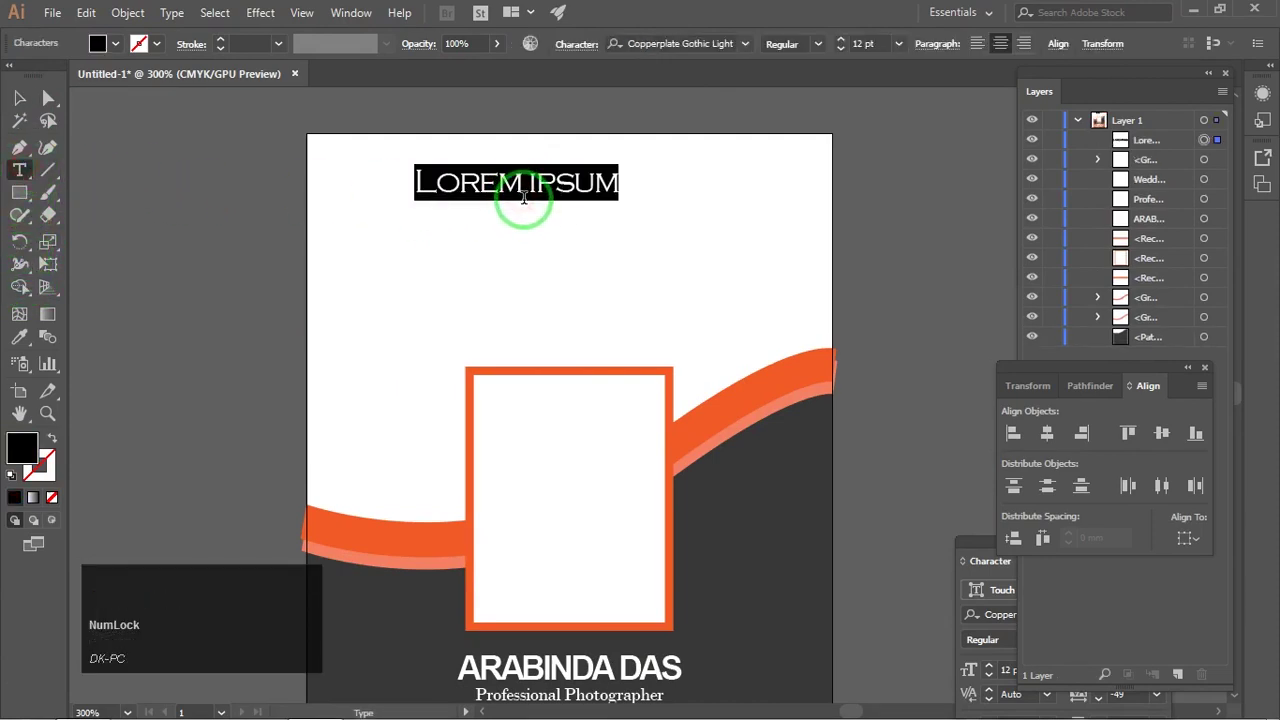
key("BackSpace")
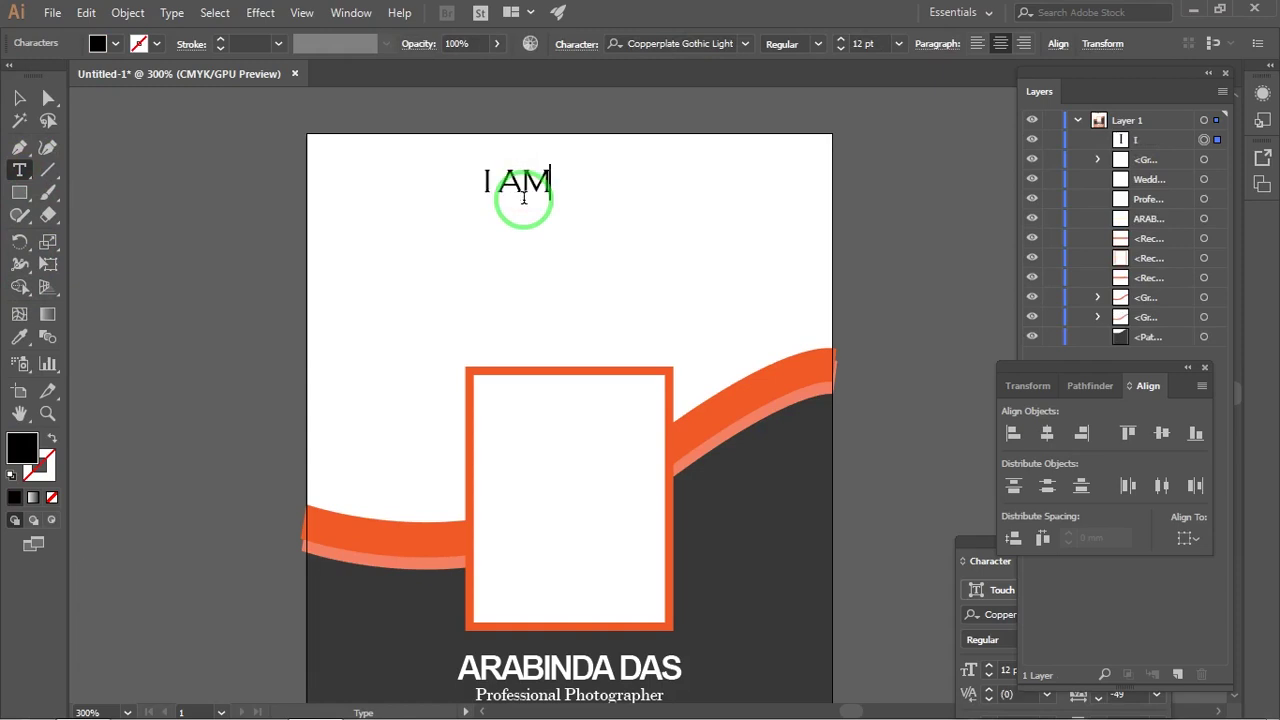
key("Caps_Lock")
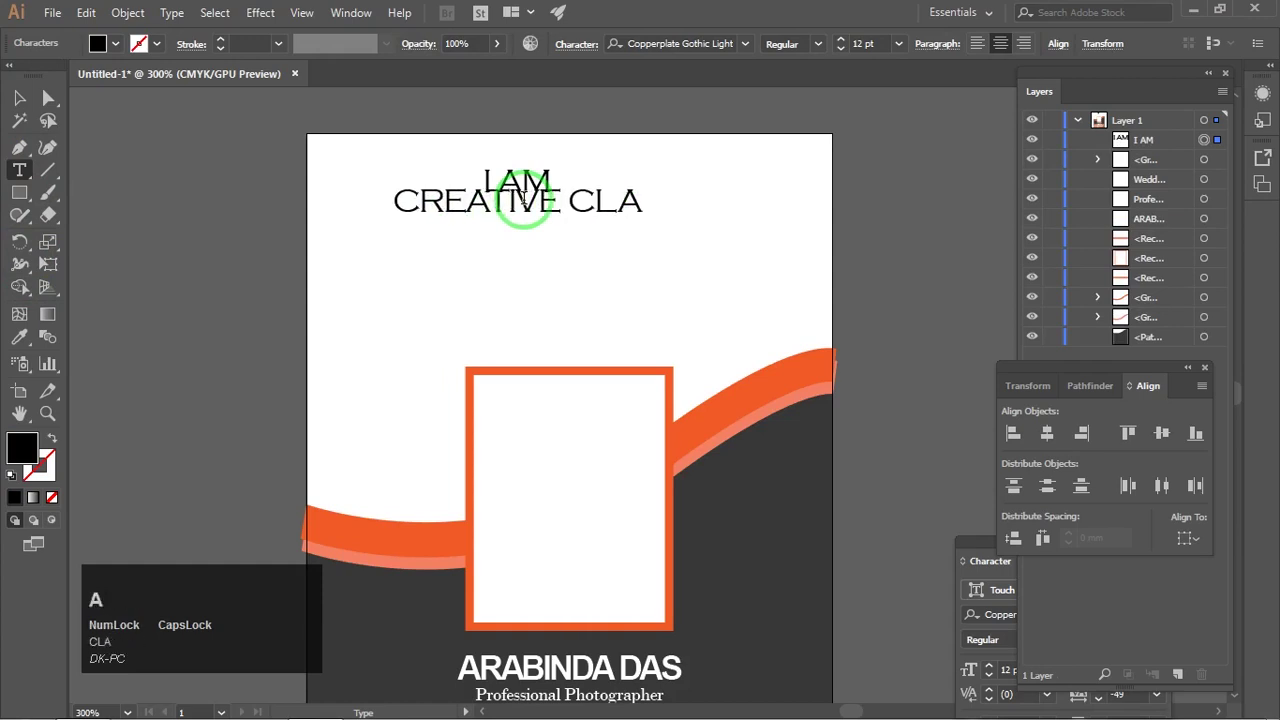
left_click(20, 98)
left_click_drag(520, 222, 571, 252)
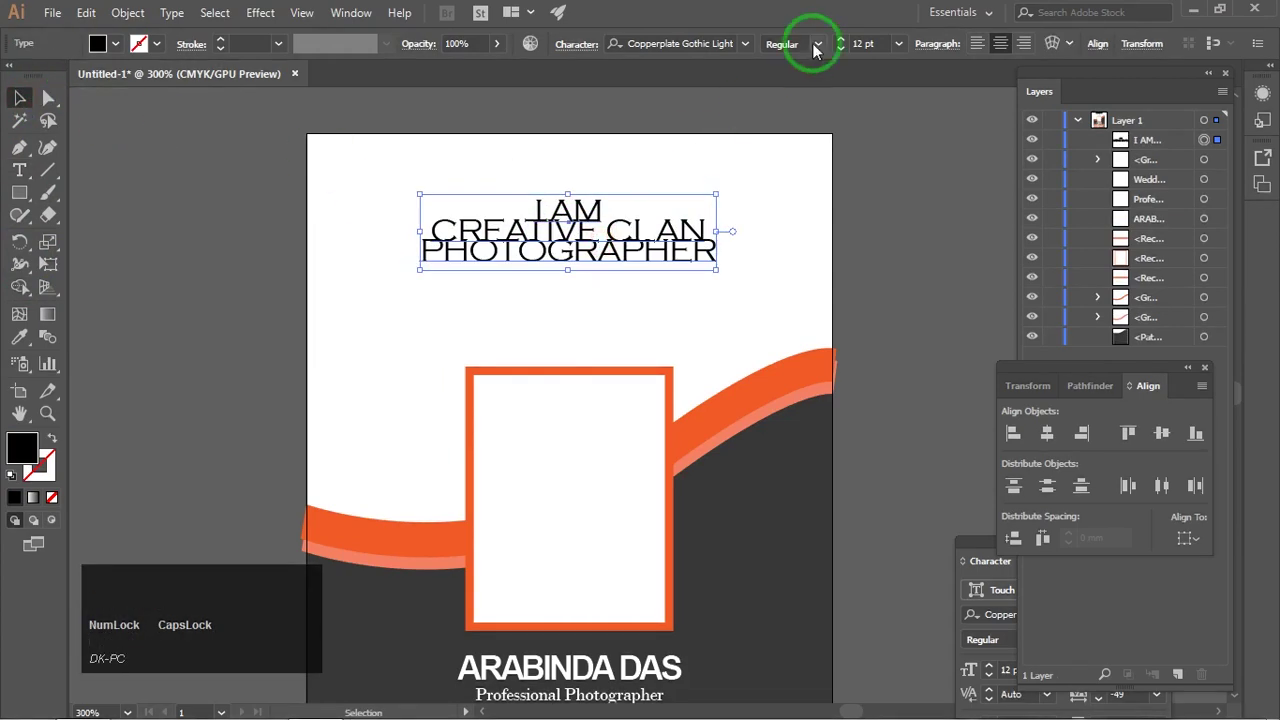
Step: Set the headline font to Franklin Gothic Medium
left_click_drag(985, 544, 889, 259)
left_click(1034, 385)
key("Up")
key("Up")
key("Up")
key("Up")
key("Return")
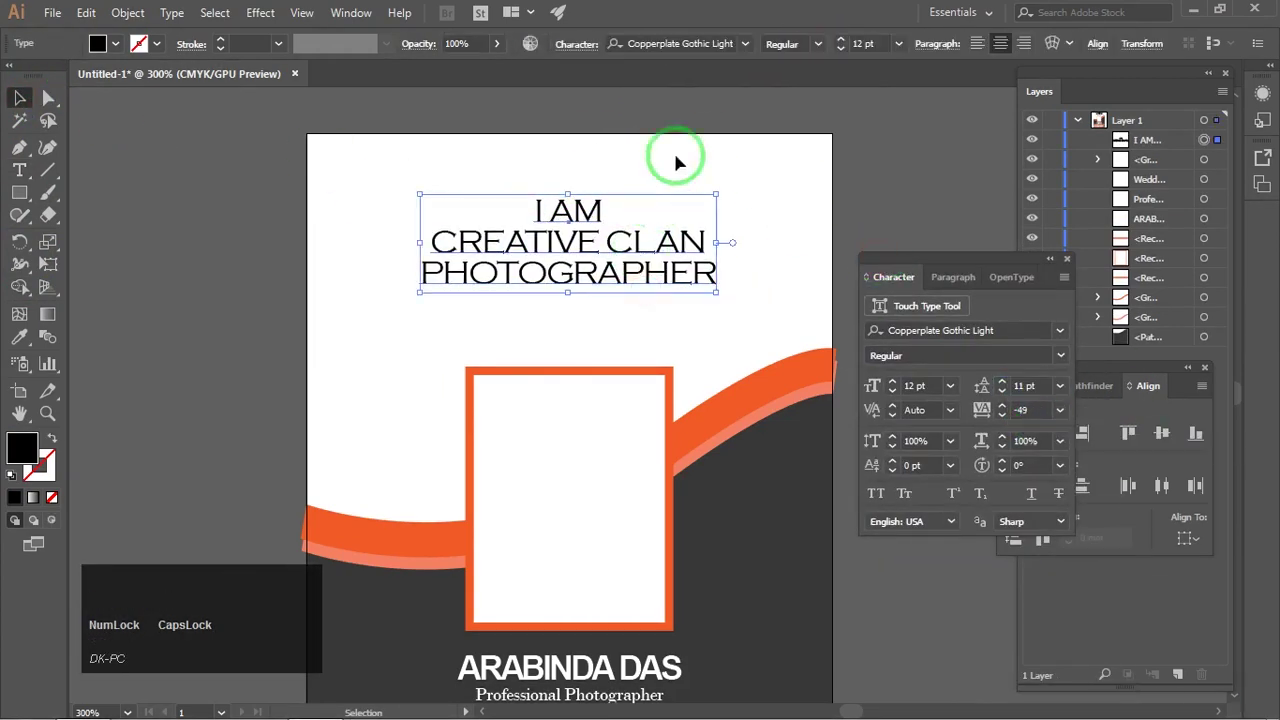
left_click(693, 43)
key("Down")
key("Down")
key("Down")
key("Down")
key("Down")
key("Down")
key("Down")
key("Down")
key("Down")
key("Down")
key("Down")
key("Down")
key("Down")
key("Down")
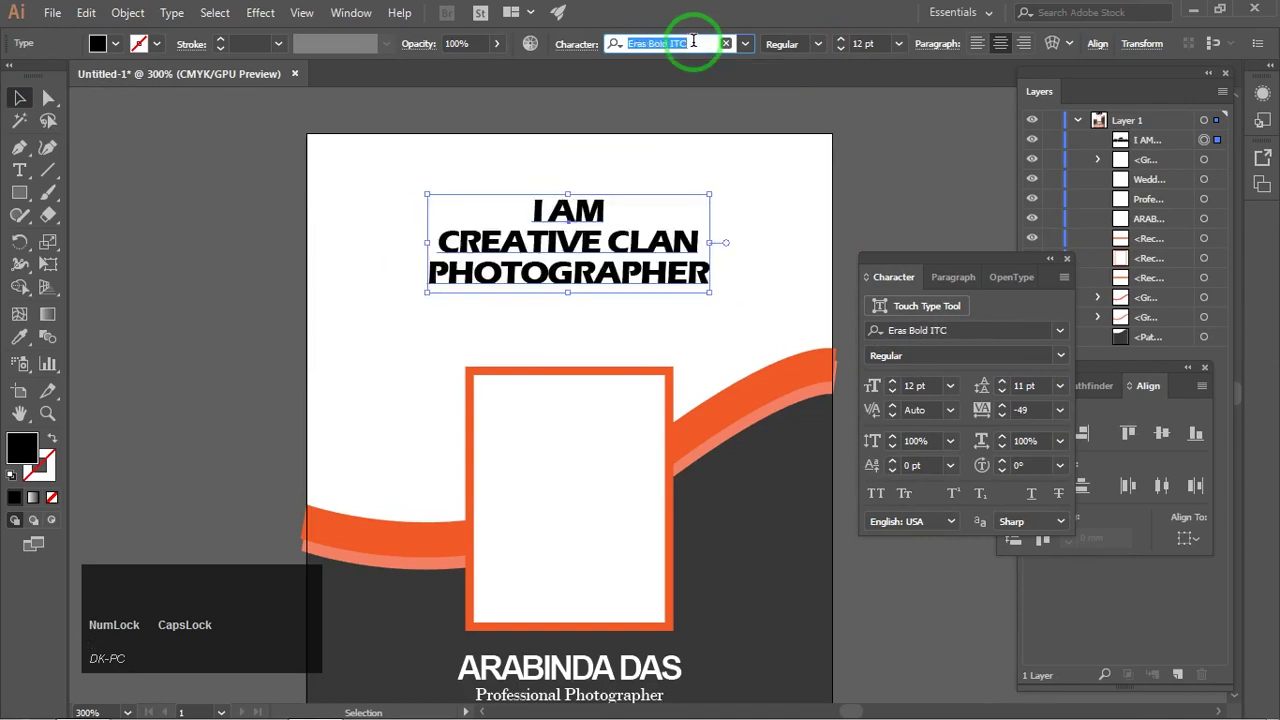
key("Down")
key("Down")
key("Down")
left_click(738, 215)
left_click(626, 237)
left_click(720, 44)
key("Down")
key("Down")
key("Down")
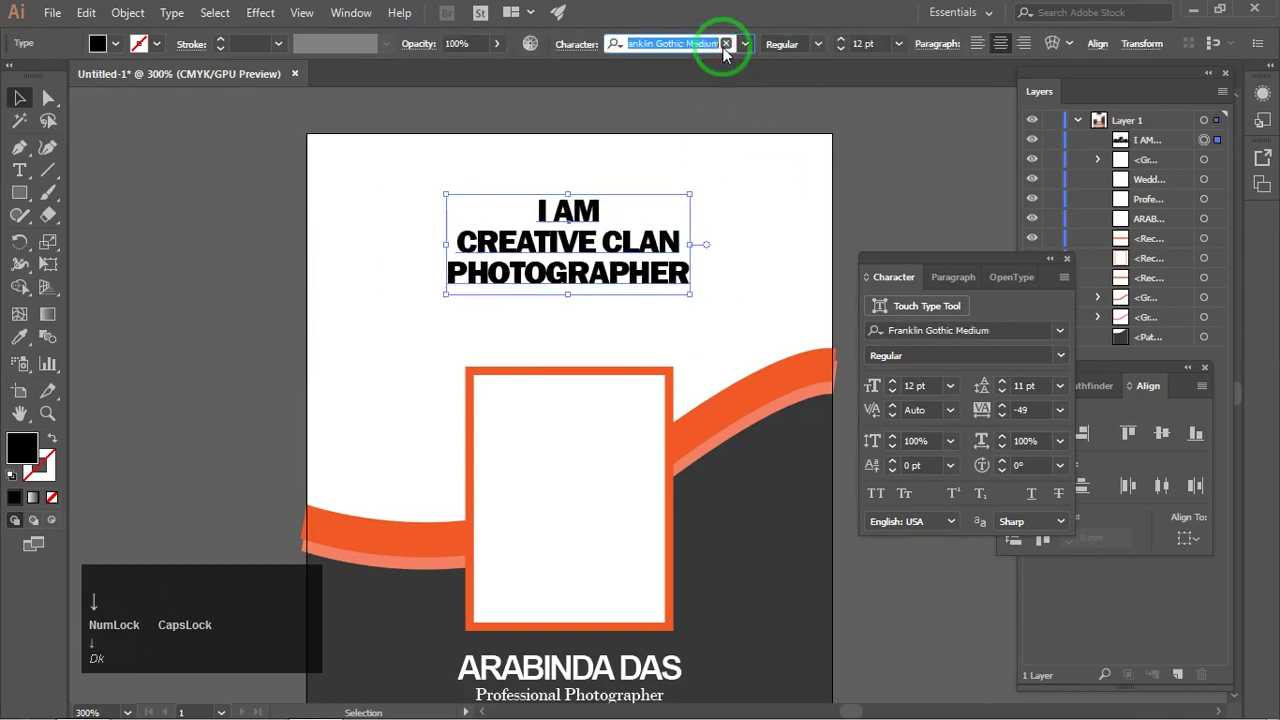
left_click(726, 201)
left_click_drag(726, 201, 711, 178)
left_click(711, 178, "ctrl")
Step: Select the headline text for editing, undoing the stray changes
left_click(586, 320)
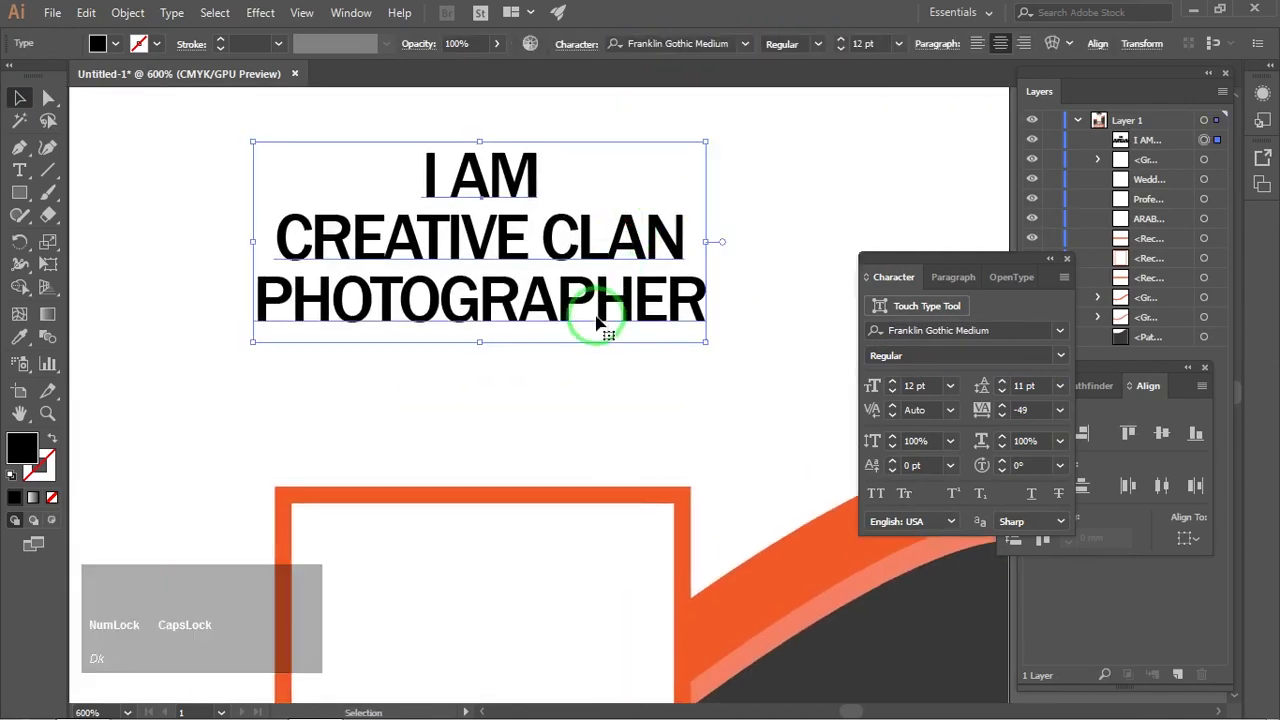
left_click_drag(706, 305, 250, 307)
scroll(932, 385, "down", 4)
scroll(1014, 386, "down", 1)
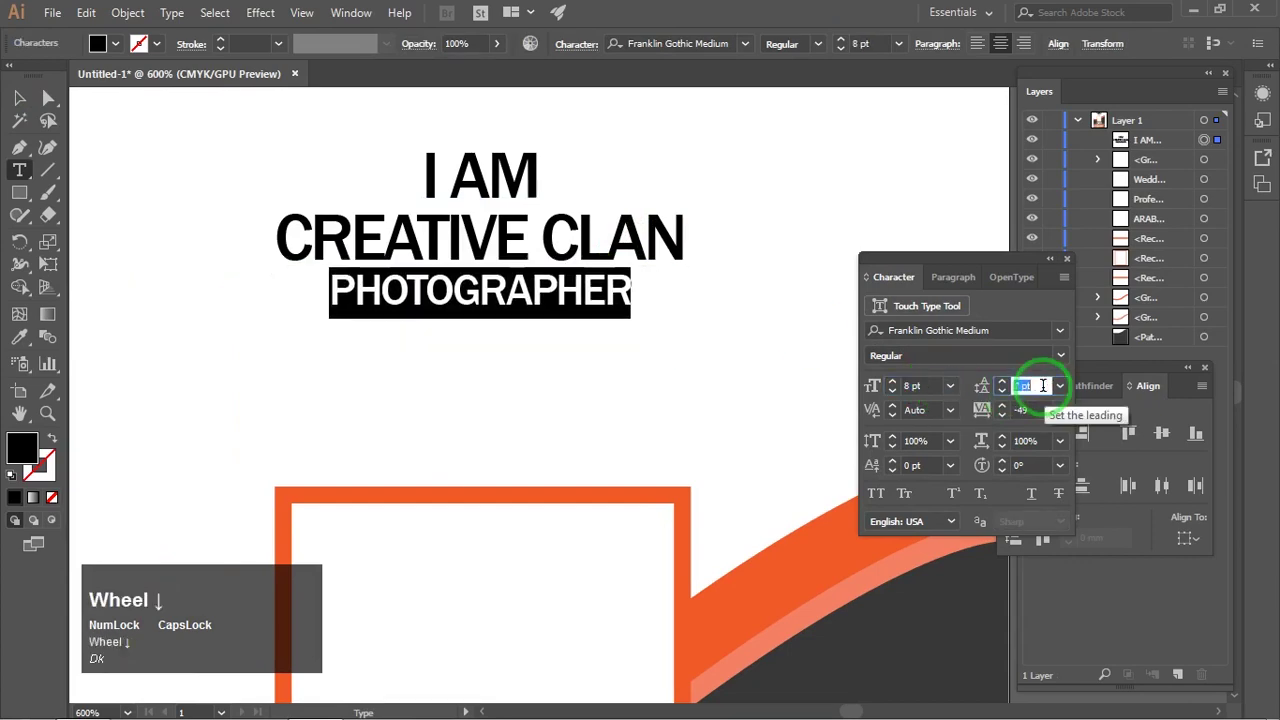
left_click(623, 294)
key("ctrl+z")
key("ctrl+z")
key("ctrl+z")
key("ctrl+z")
key("ctrl+z")
left_click(20, 98)
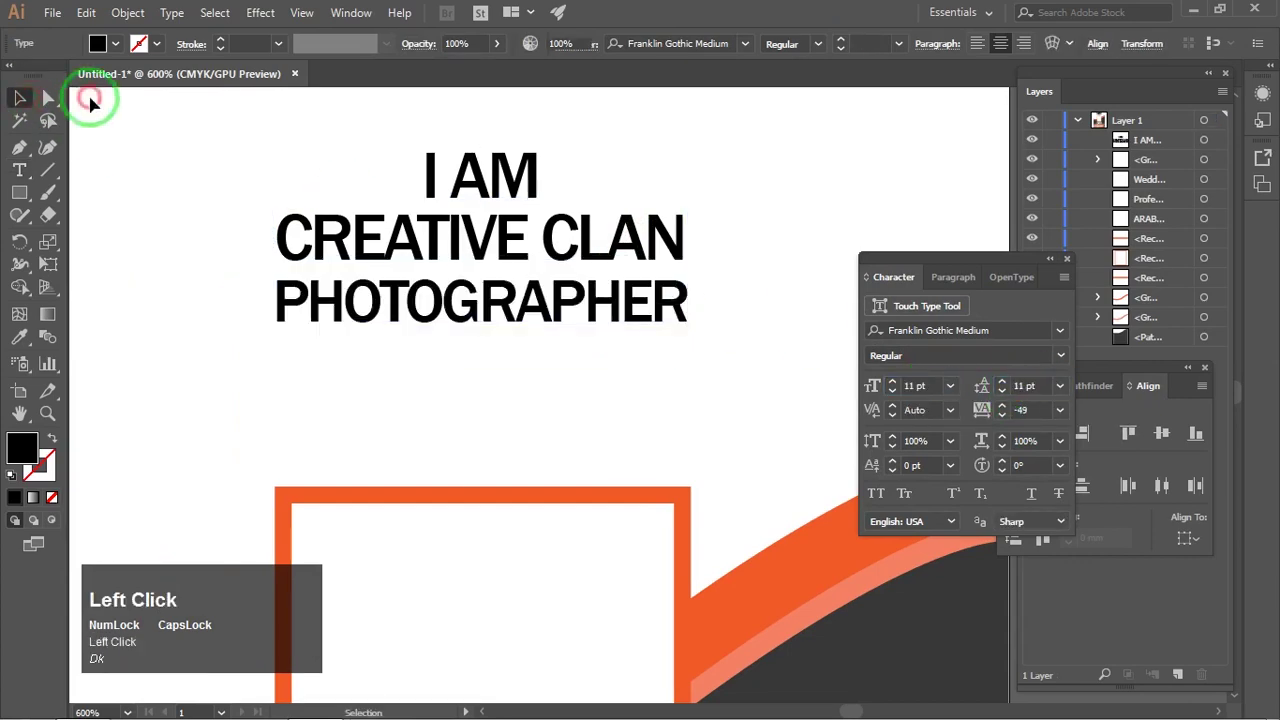
left_click_drag(519, 237, 514, 246)
double_click(514, 246)
key("ctrl+a")
scroll(1040, 385, "down", 2)
left_click(200, 129)
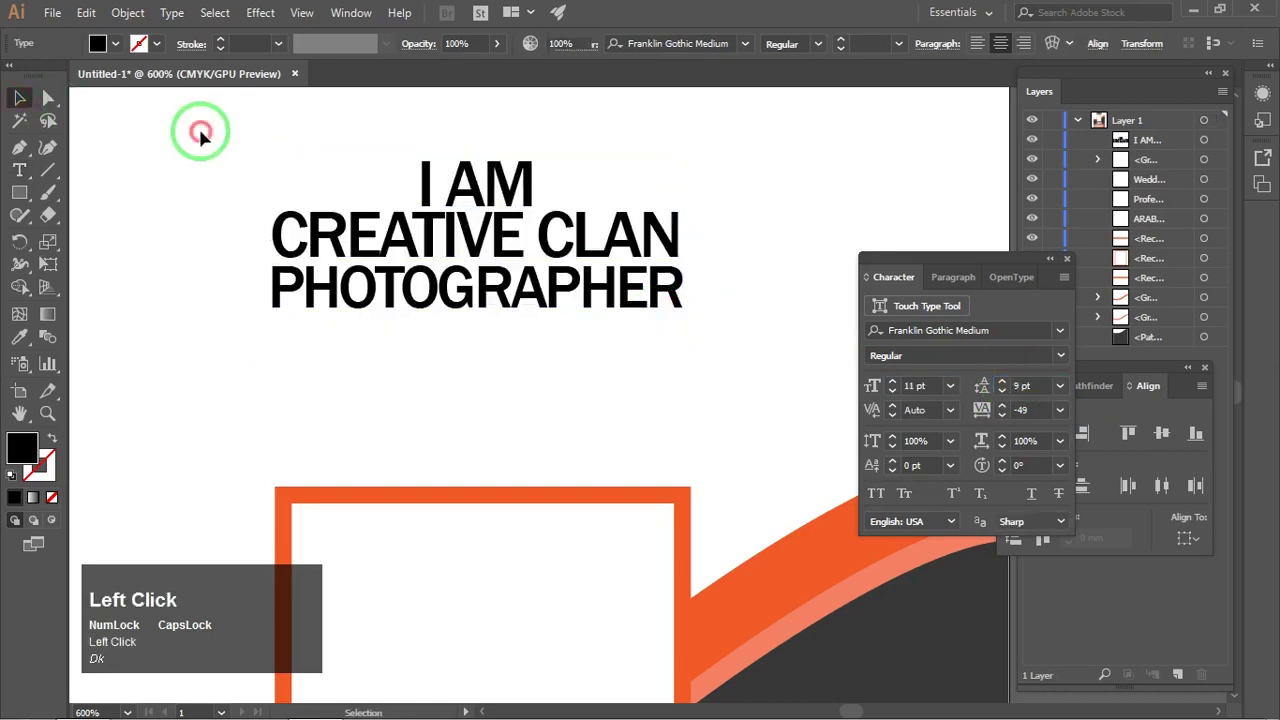
key("ctrl+z")
scroll(1017, 380, "up", 1)
Step: Set the headline leading to 10 pt
left_click(20, 101)
left_click(215, 150)
left_click_drag(545, 286, 514, 314)
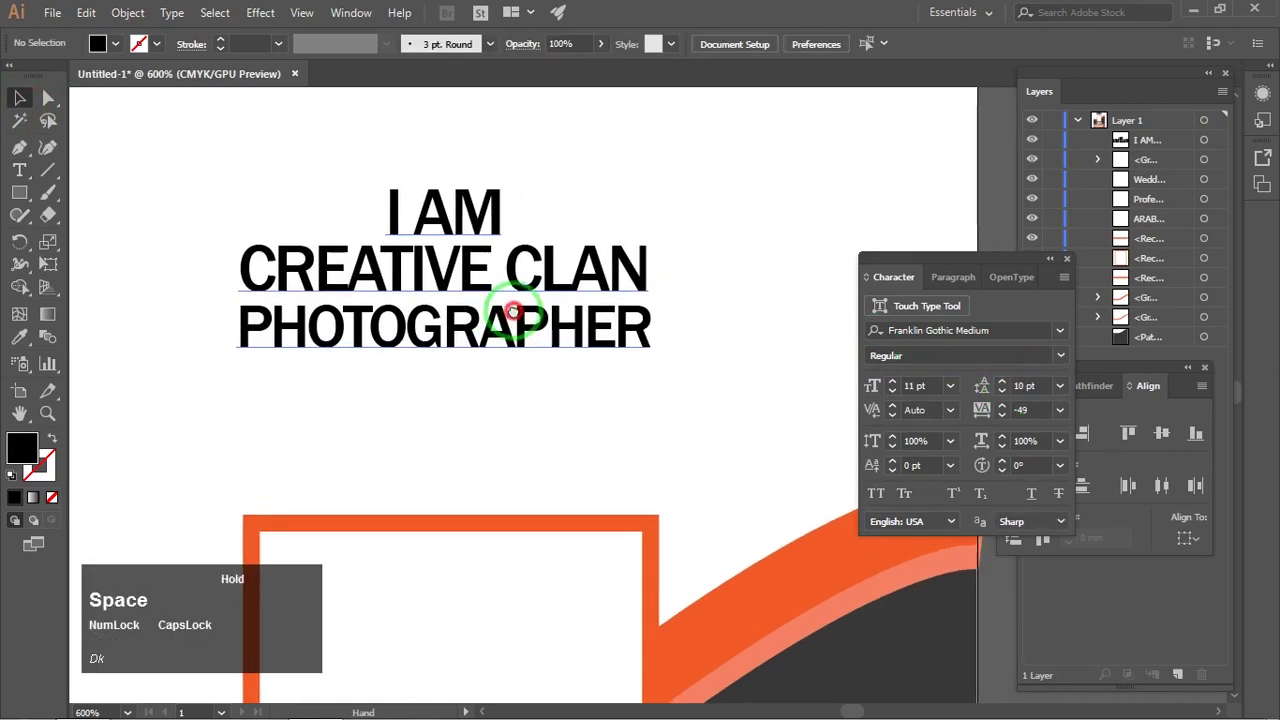
scroll(514, 314, "up", 1)
left_click_drag(467, 234, 483, 263)
Step: Draw an orange-filled bar behind the I AM line
left_click_drag(567, 248, 567, 248)
left_click(115, 43)
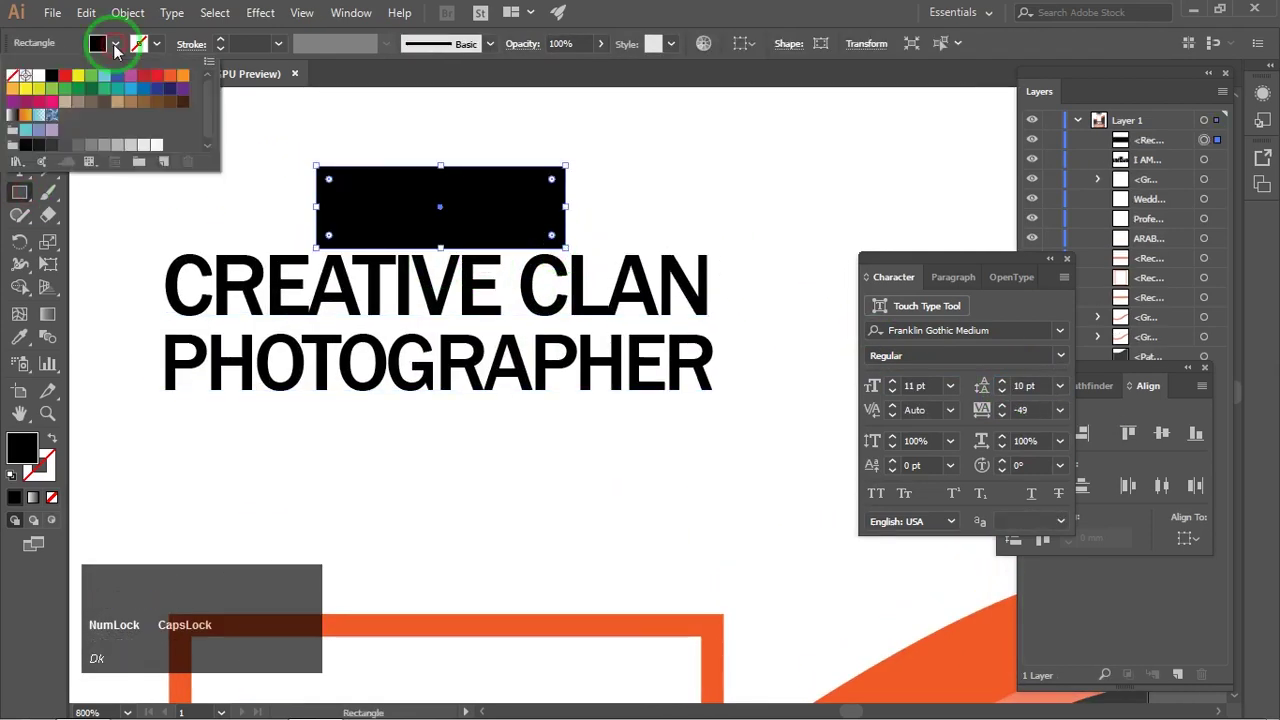
left_click(60, 75)
key("v")
left_click(378, 213)
scroll(447, 166, "up", 3)
left_click_drag(529, 141, 529, 158)
left_click(950, 205)
left_click_drag(1020, 260, 1104, 443)
scroll(766, 206, "down", 2)
Step: Copy the bar down behind CREATIVE CLAN, widening it and trimming its height
left_click_drag(707, 184, 703, 301)
left_click_drag(747, 312, 978, 305)
scroll(564, 258, "up", 2)
left_click_drag(552, 252, 550, 261)
scroll(545, 225, "down", 3)
left_click(705, 170)
left_click_drag(622, 243, 613, 225)
Step: Copy a bar behind PHOTOGRAPHER and widen both lower bars equally to 29.25 mm
left_click(613, 225)
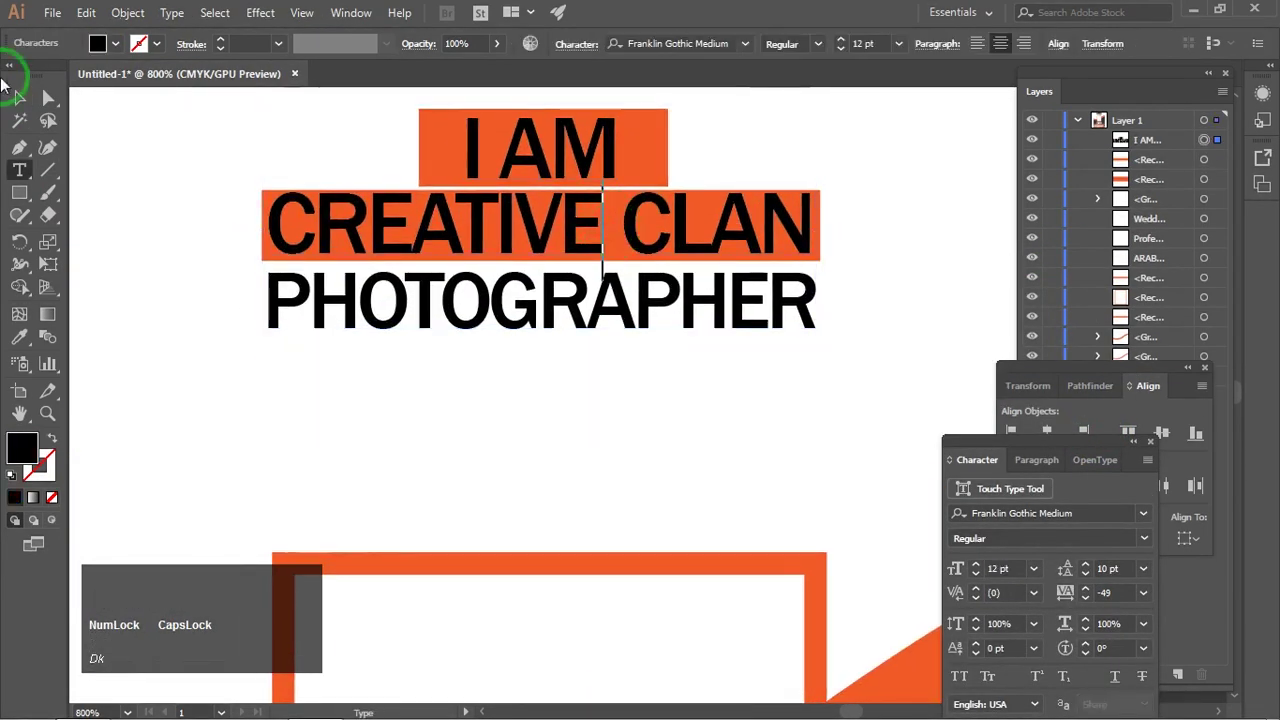
left_click(529, 214)
left_click_drag(529, 214, 527, 288)
scroll(560, 330, "down", 2)
left_click(575, 387)
scroll(578, 385, "up", 1)
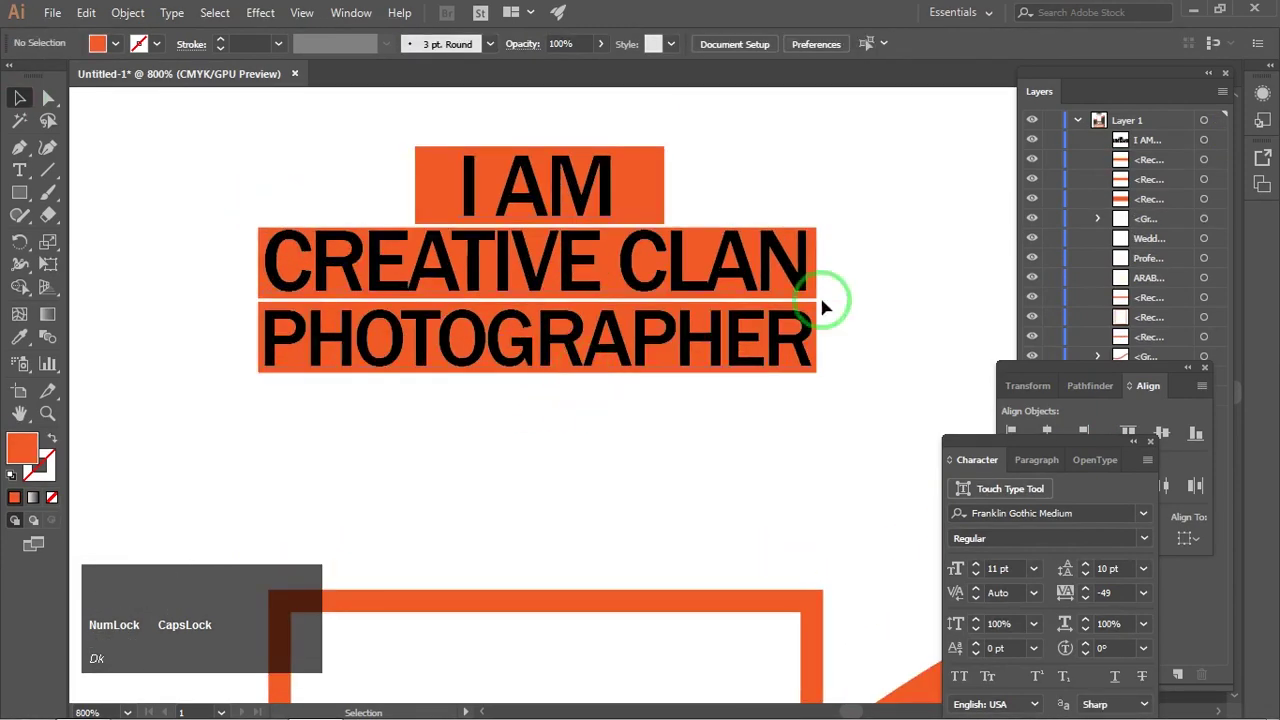
left_click(48, 263)
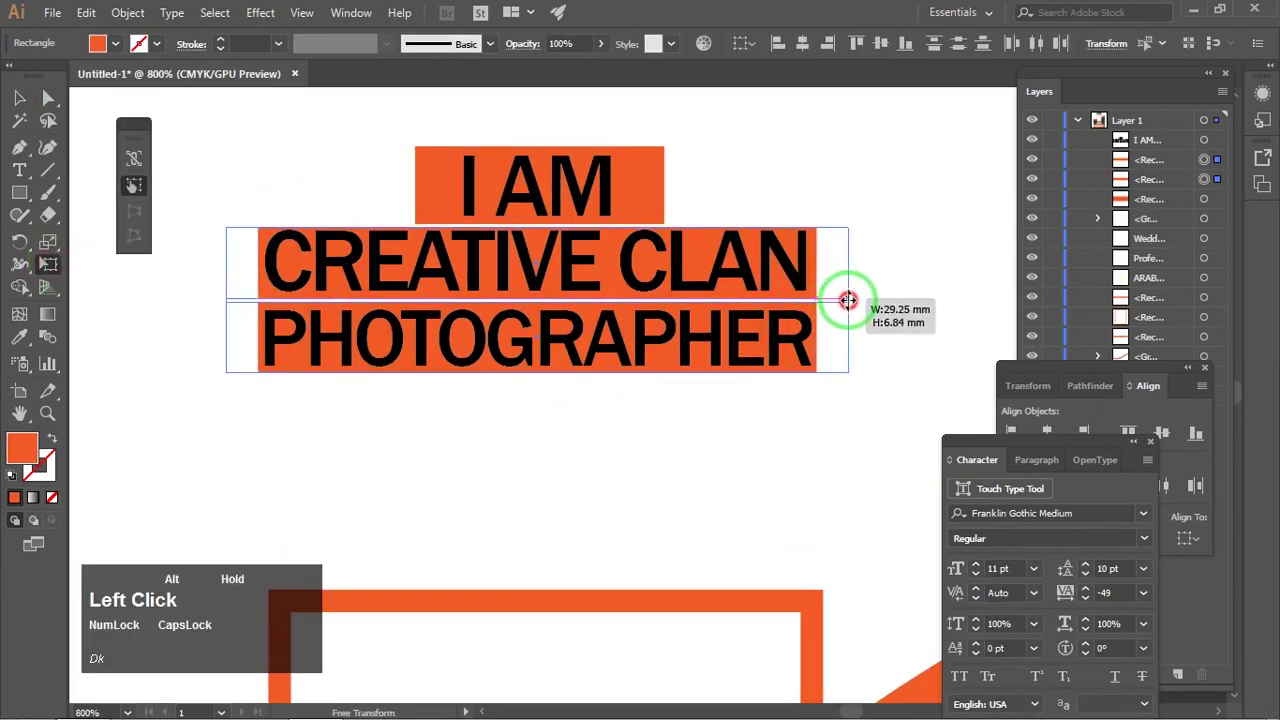
left_click_drag(848, 300, 849, 300)
Step: Horizontally centre the three orange bars on each other
left_click(21, 98)
left_click(643, 195)
left_click(832, 277, "shift")
left_click(835, 335, "shift")
left_click_drag(1028, 442, 886, 442)
left_click(1047, 434)
Step: Centre the headline text on the CREATIVE CLAN bar as key object
left_click(740, 420)
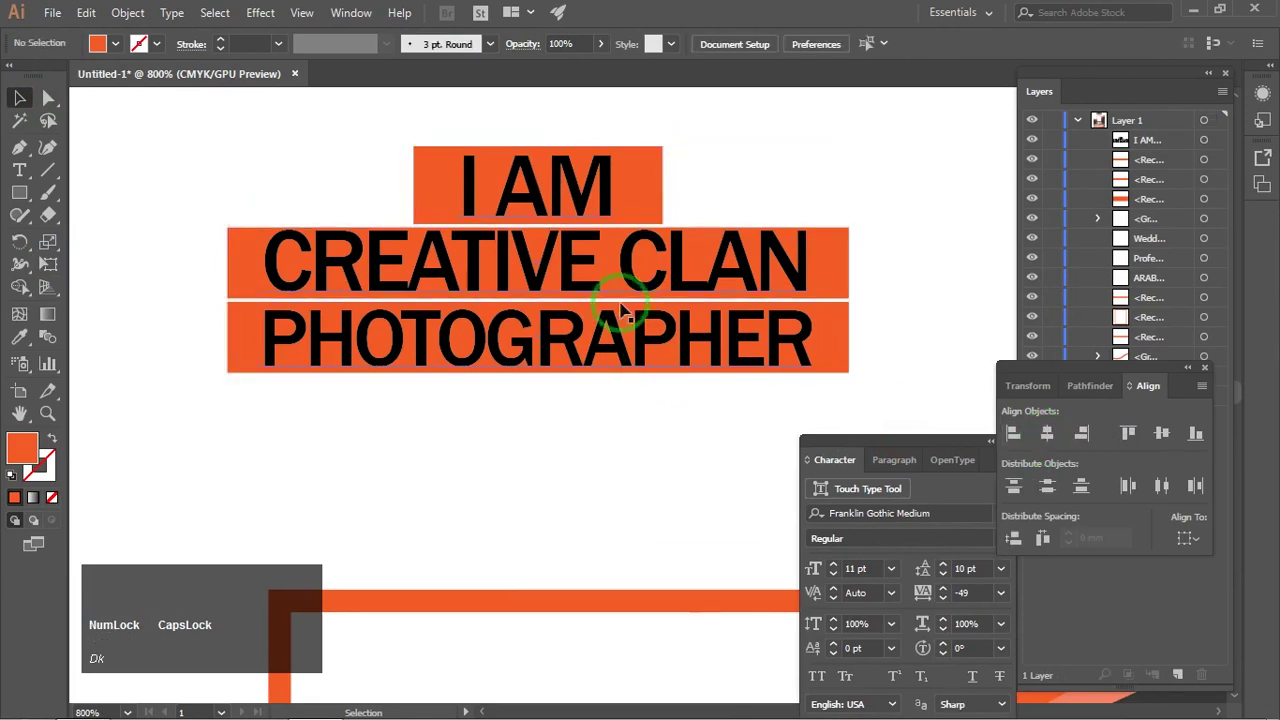
left_click(620, 312)
left_click(829, 277, "shift")
left_click(1047, 433)
left_click(794, 434)
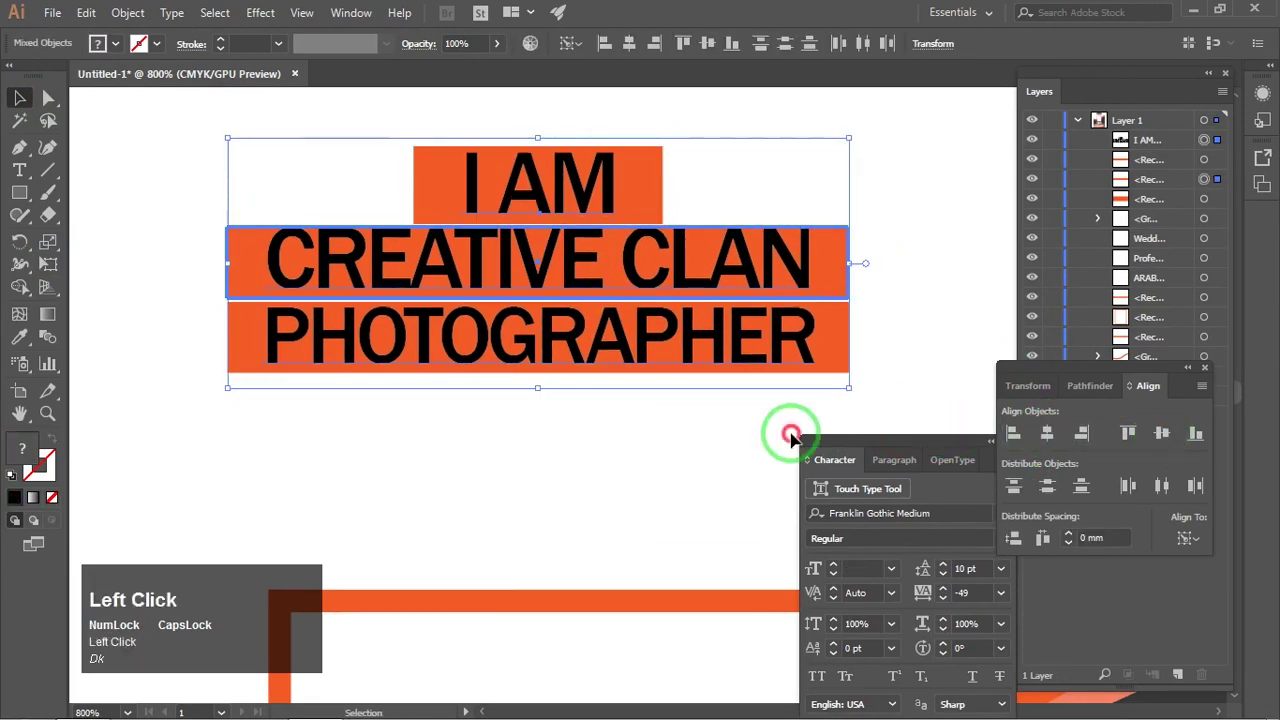
key("ctrl+z")
left_click(534, 357)
left_click(560, 404)
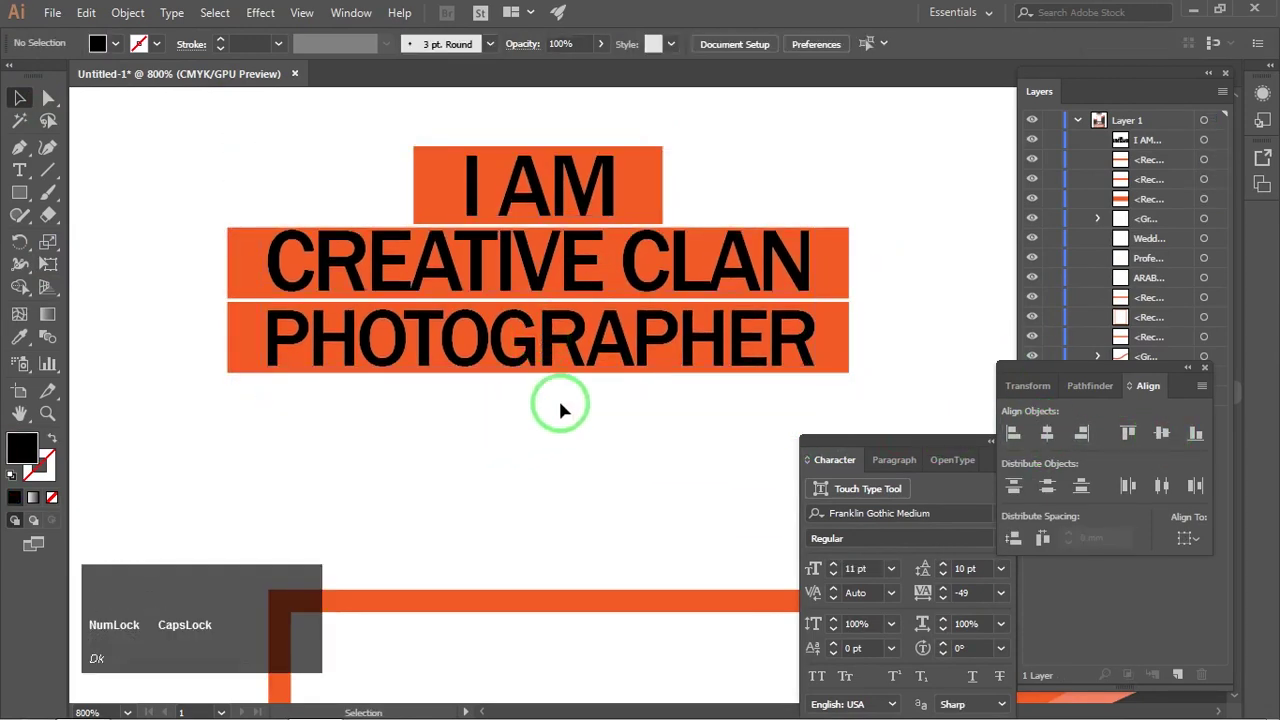
scroll(529, 229, "up", 3, "alt")
scroll(540, 242, "down", 2, "alt")
left_click(540, 242)
Step: Raise the top edge of the CREATIVE CLAN bar slightly
left_click(547, 231)
scroll(549, 231, "up", 3, "alt")
left_click_drag(571, 222, 569, 213)
scroll(567, 212, "down", 3, "alt")
left_click(775, 180)
scroll(690, 243, "down", 1, "alt")
left_click_drag(690, 243, 623, 232)
scroll(530, 297, "up", 5, "alt")
Step: Nudge the bottom orange bar's top edge upward
left_click(534, 292)
scroll(537, 297, "down", 4, "alt")
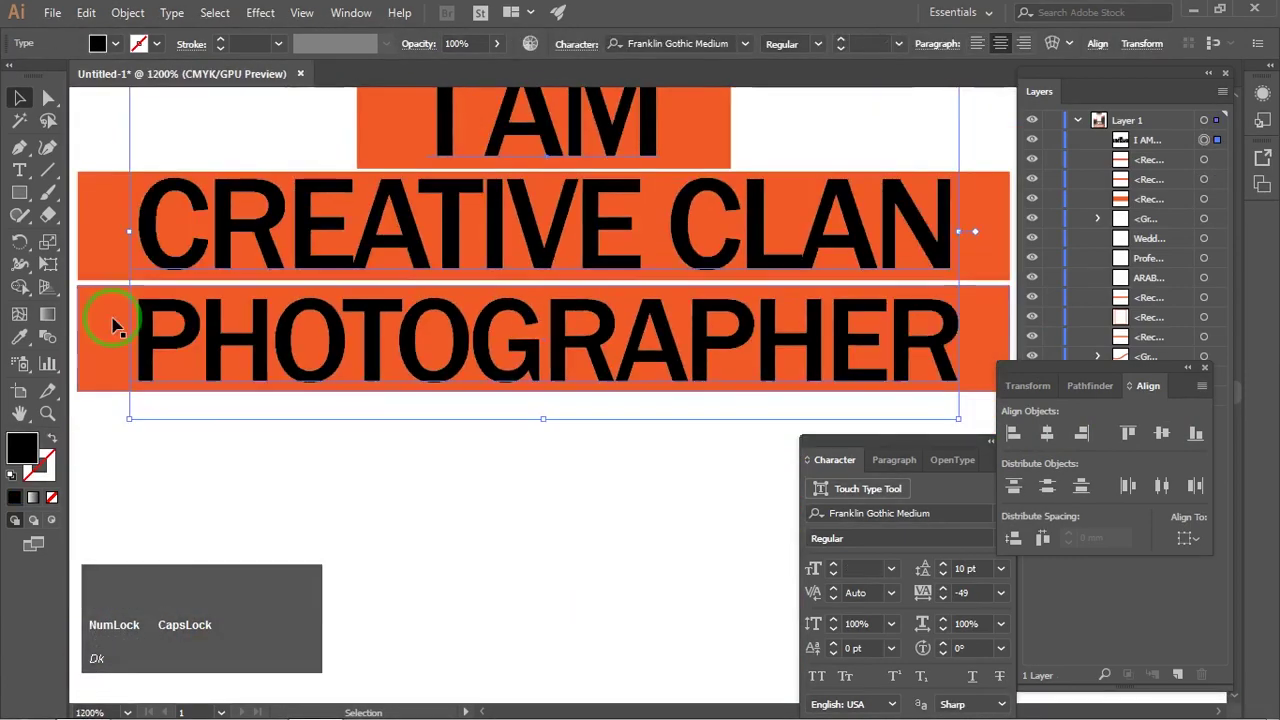
left_click(114, 323)
scroll(546, 302, "up", 5, "alt")
left_click_drag(543, 208, 543, 188)
scroll(530, 215, "down", 7, "alt")
scroll(530, 300, "up", 1, "alt")
Step: Adjust the headline text's vertical scale
left_click(543, 243)
key("t")
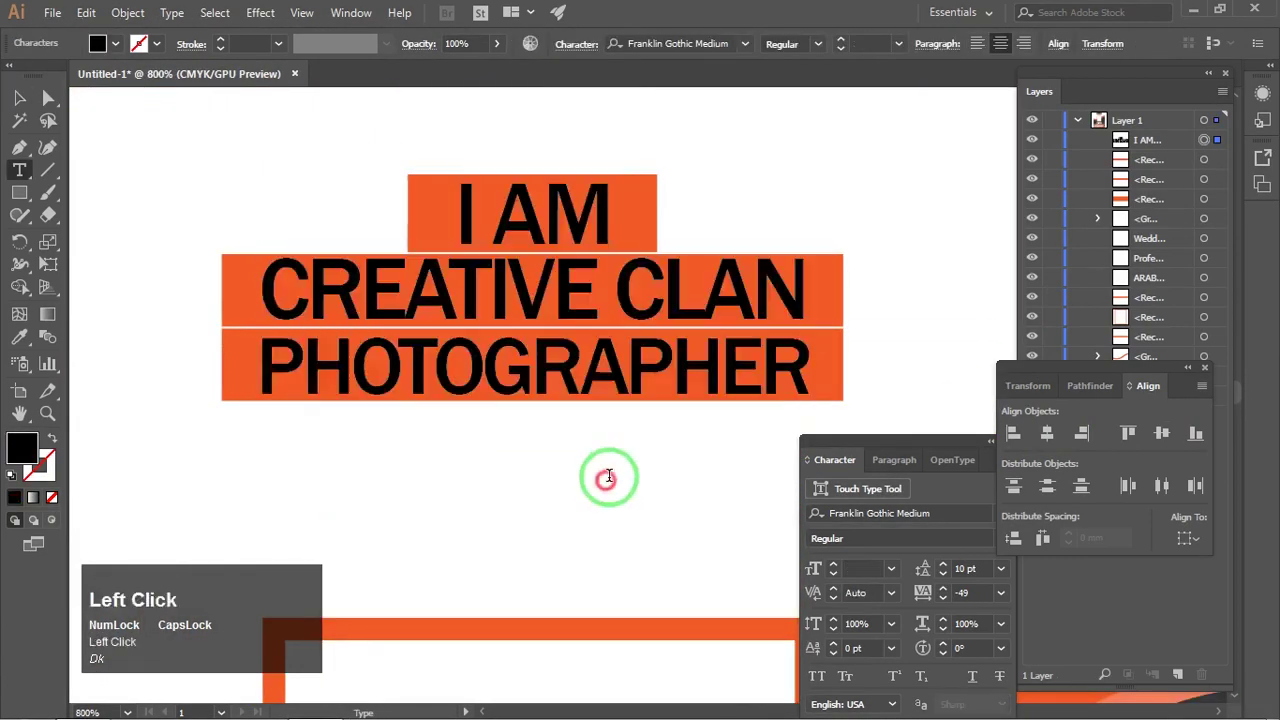
left_click(858, 623)
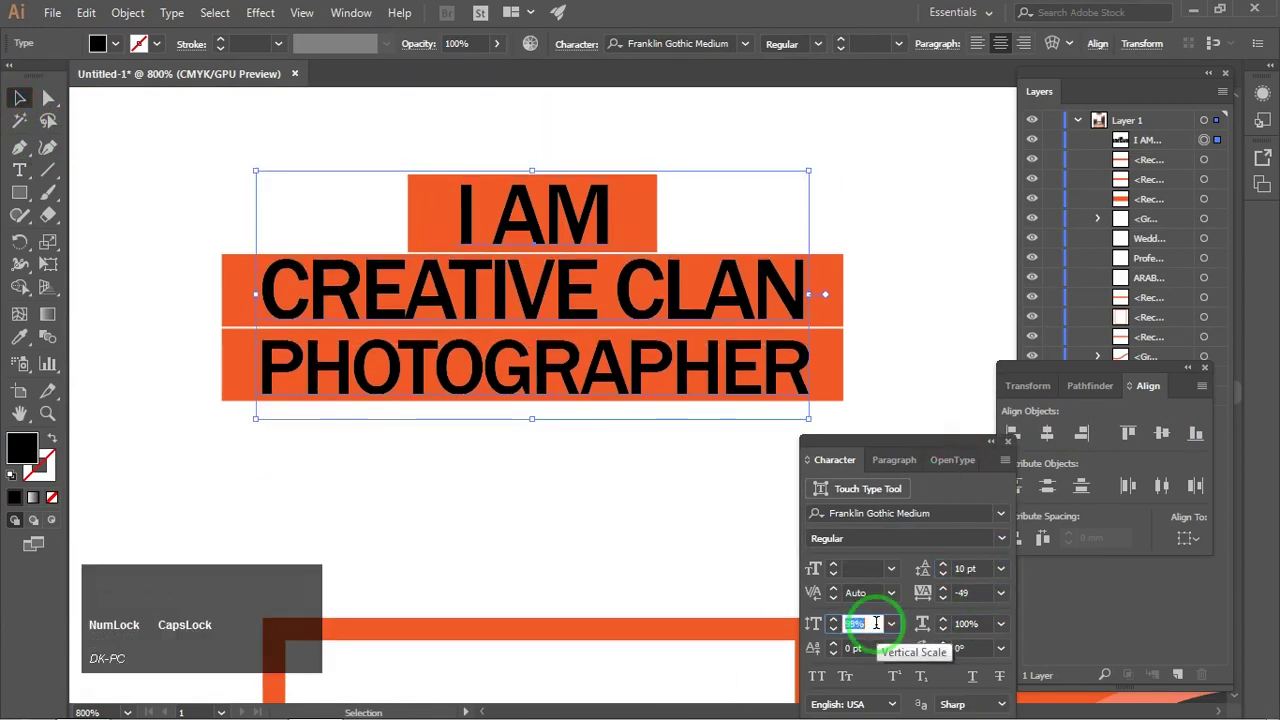
scroll(875, 622, "up", 3)
left_click(749, 506)
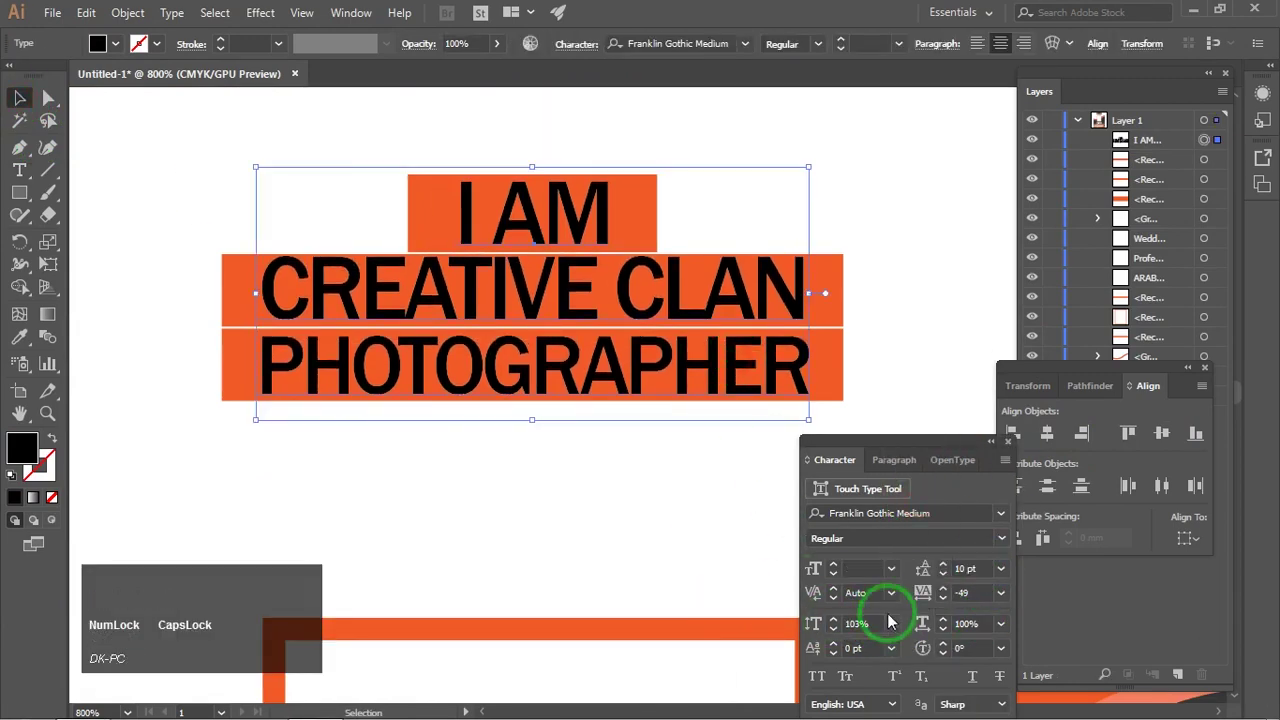
scroll(670, 468, "down", 3, "alt")
scroll(608, 338, "up", 2, "alt")
Step: Give the I AM letters a white fill
key("t")
left_click_drag(434, 298, 590, 298)
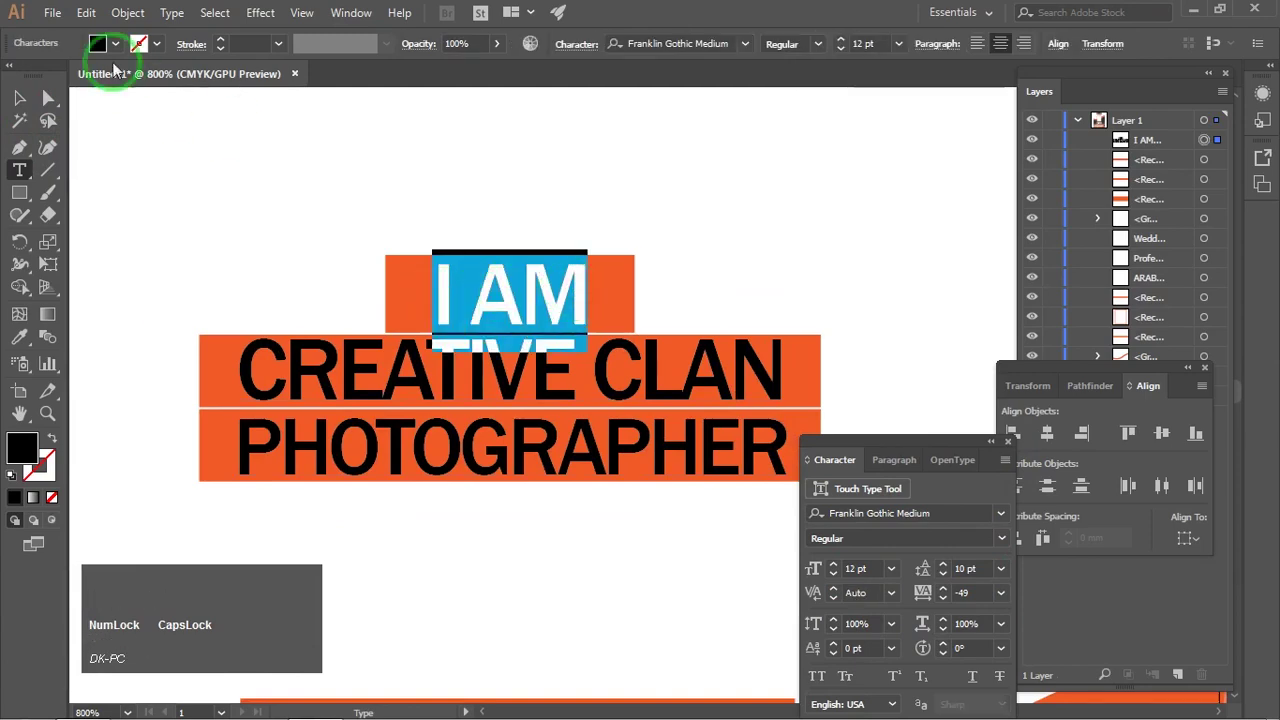
left_click(106, 44)
left_click(124, 70)
left_click(20, 98)
left_click(116, 127)
Step: Make the word PHOTOGRAPHER white
left_click(20, 170)
double_click(269, 337)
left_click(106, 44)
left_click(124, 70)
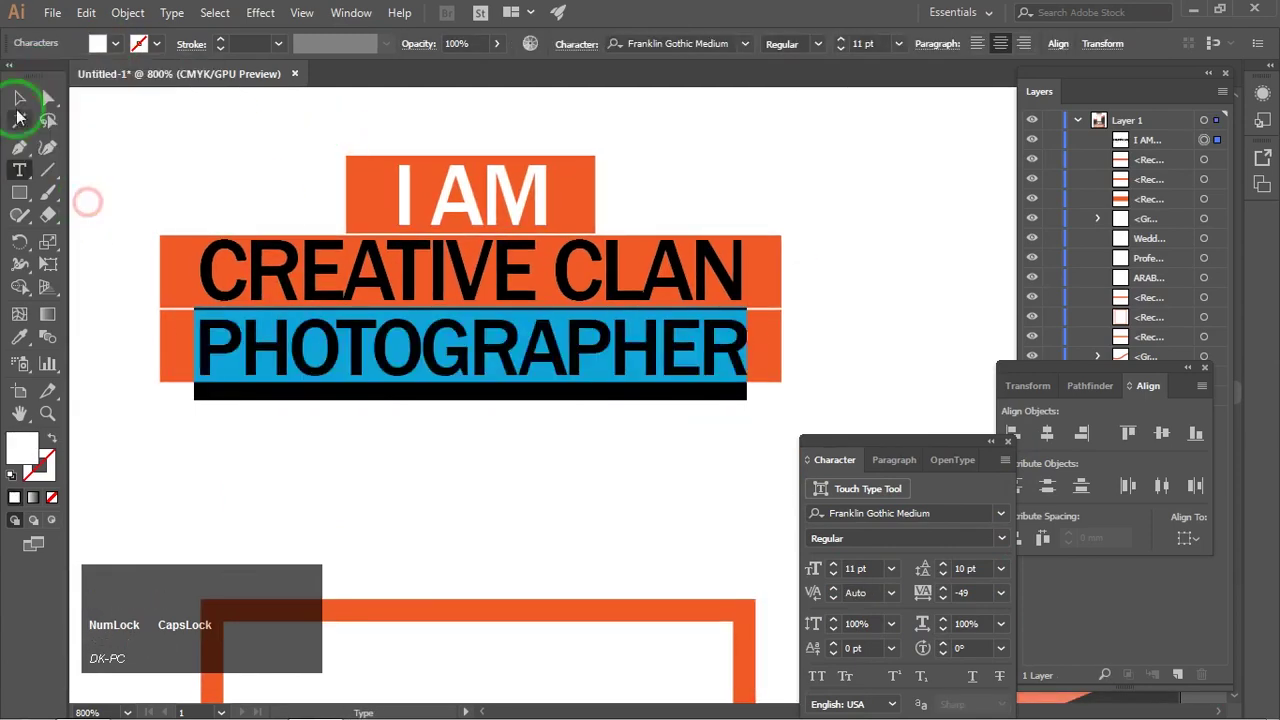
left_click(20, 98)
left_click(640, 140)
scroll(785, 240, "down", 1, "alt")
scroll(784, 240, "down", 4, "alt")
scroll(735, 250, "up", 5, "alt")
Step: Increase the headline's leading to 11 pt and enlarge the frame so PHOTOGRAPHER shows
left_click_drag(569, 288, 829, 343)
double_click(645, 278)
key("ctrl+a")
left_click(968, 568)
scroll(980, 567, "up", 1)
left_click(37, 99)
left_click(449, 194)
Step: Convert the headline to outlines and ungroup the letters
left_click(140, 13)
left_click(159, 214)
left_click(600, 404)
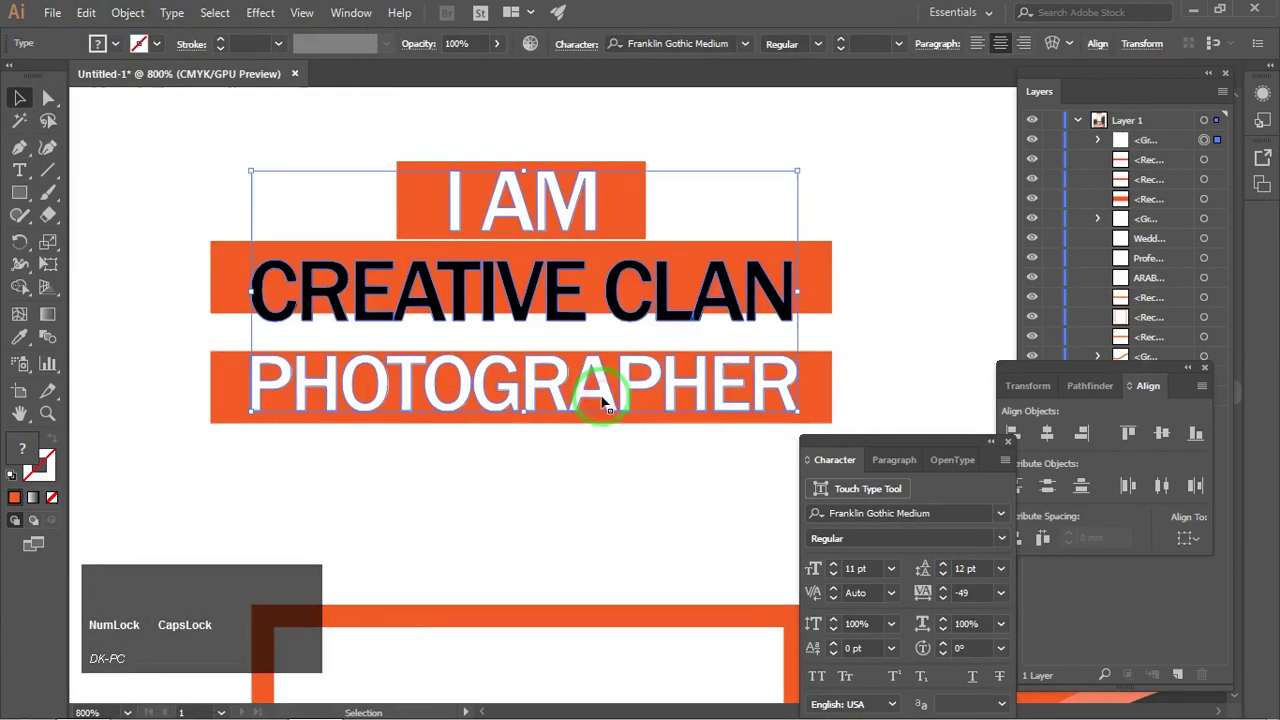
right_click(565, 311)
left_click(614, 456)
left_click(525, 483)
left_click(258, 392)
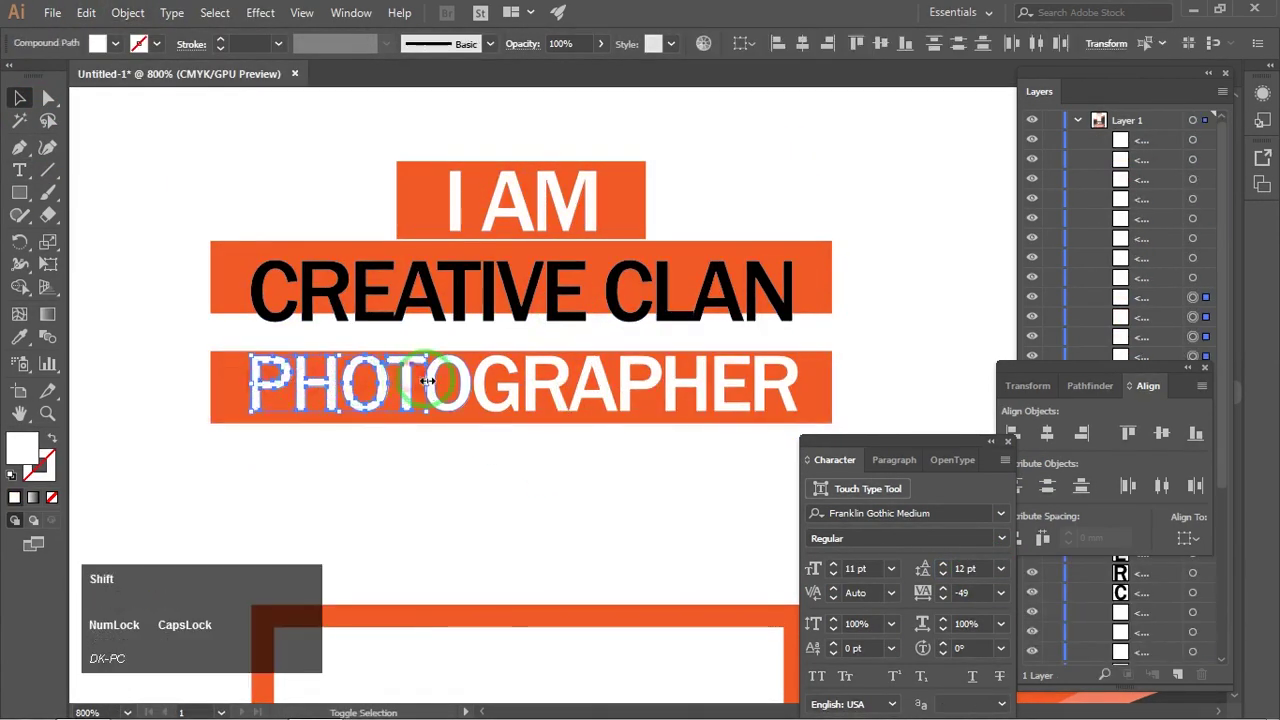
Step: Group the PHOTOGRAPHER letters and the CREATIVE CLAN letters separately
left_click(783, 391, "shift")
key("ctrl+g")
left_click(591, 464)
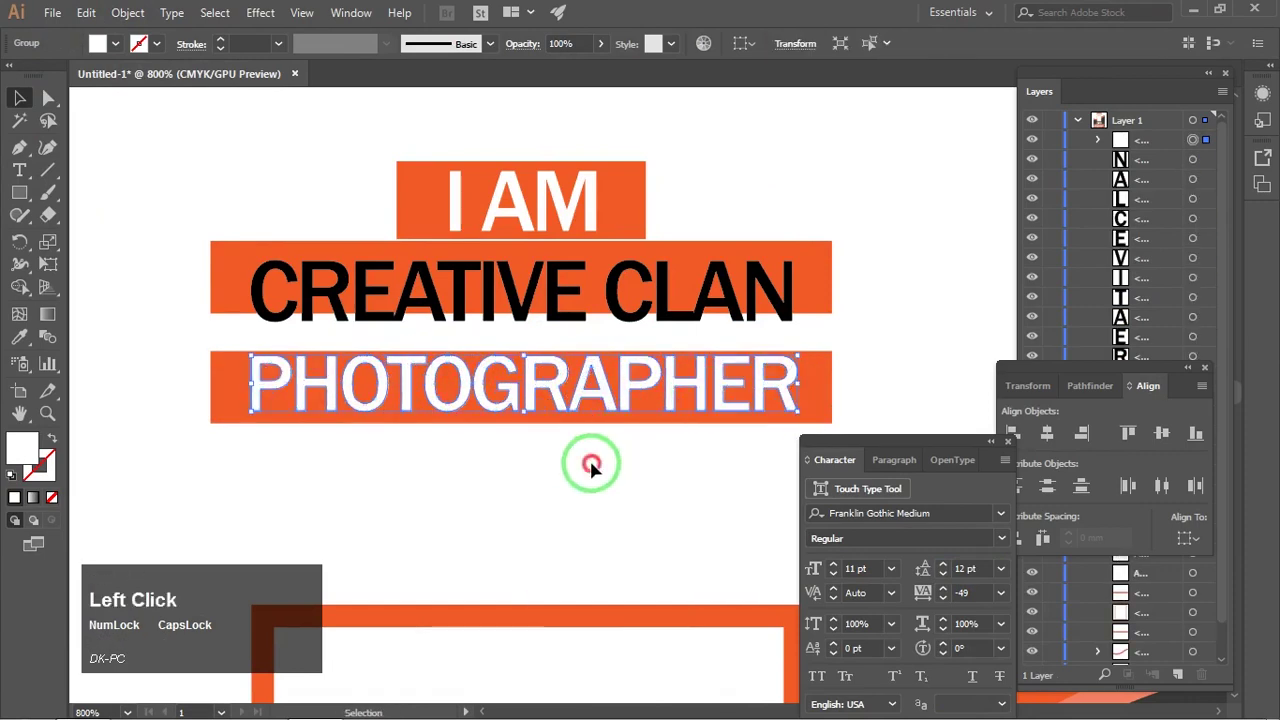
left_click_drag(814, 285, 794, 182)
left_click_drag(831, 278, 264, 293)
key("ctrl+g")
left_click_drag(665, 165, 671, 276)
left_click_drag(428, 212, 676, 173)
Step: Group the I AM letters, place the orange bar behind them, and centre them on it
left_click_drag(394, 140, 611, 218)
key("ctrl+g")
left_click_drag(751, 166, 509, 204)
left_click_drag(351, 174, 663, 246)
left_click(1047, 433)
left_click(1162, 433)
left_click(880, 240)
Step: Centre the three bars horizontally, space them evenly, and shift CREATIVE CLAN and PHOTOGRAPHER bars up
mouse_move(832, 329)
left_mouse_down()
mouse_move(782, 303)
mouse_move(811, 315)
left_mouse_up()
left_click(803, 297)
left_click(626, 248, "shift")
left_click(822, 404, "shift")
left_click(1047, 433)
left_click(1047, 486)
left_click(933, 290)
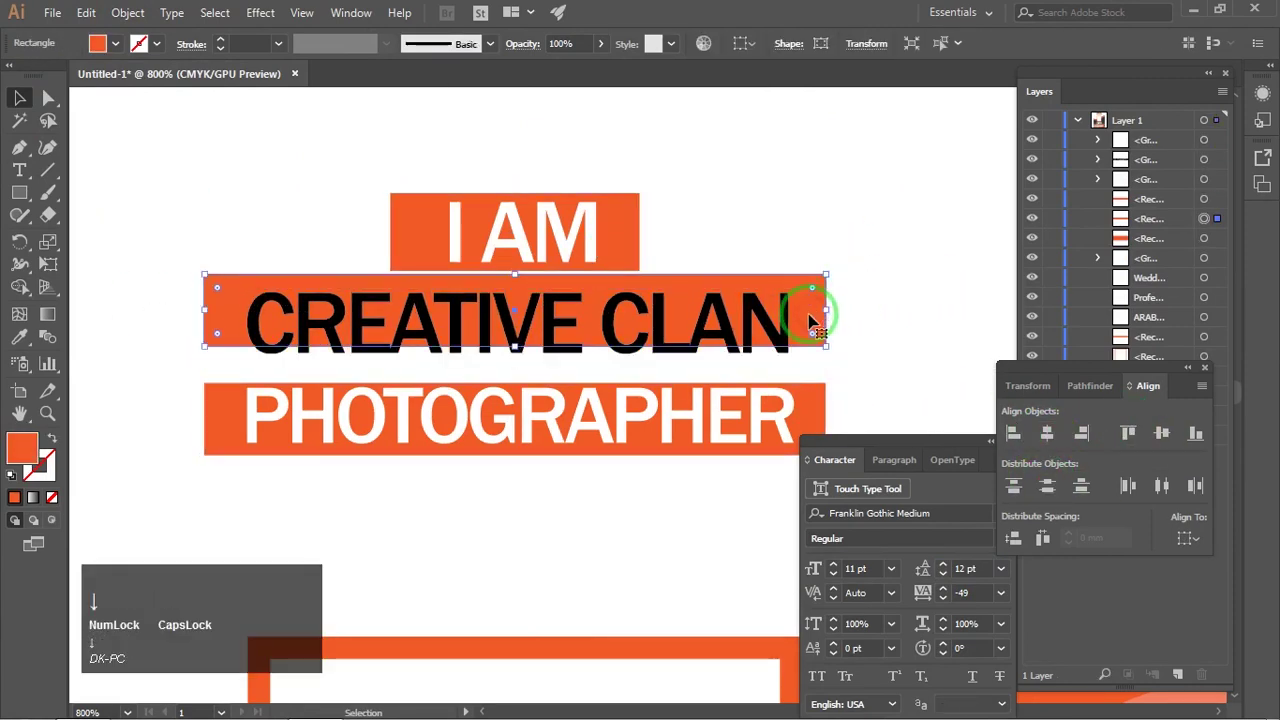
scroll(565, 298, "up", 2)
left_click_drag(638, 279, 740, 208)
left_click_drag(683, 422, 680, 379)
scroll(670, 408, "down", 1)
Step: Centre the three words horizontally and vertically centre PHOTOGRAPHER on its bar
left_click(656, 282, "shift")
left_click(669, 230, "shift")
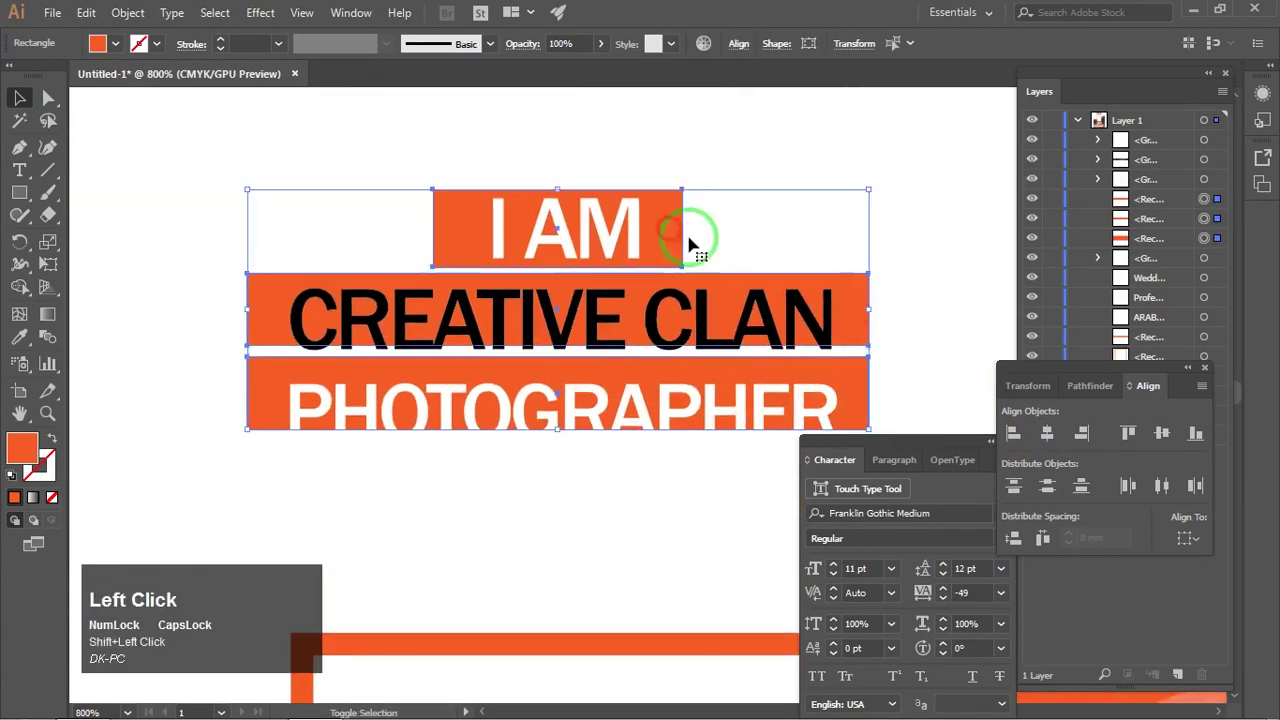
left_click(672, 408)
left_click(655, 320, "shift")
left_click(596, 254, "shift")
left_click(1046, 433)
left_click_drag(200, 396, 308, 412)
left_click(265, 386)
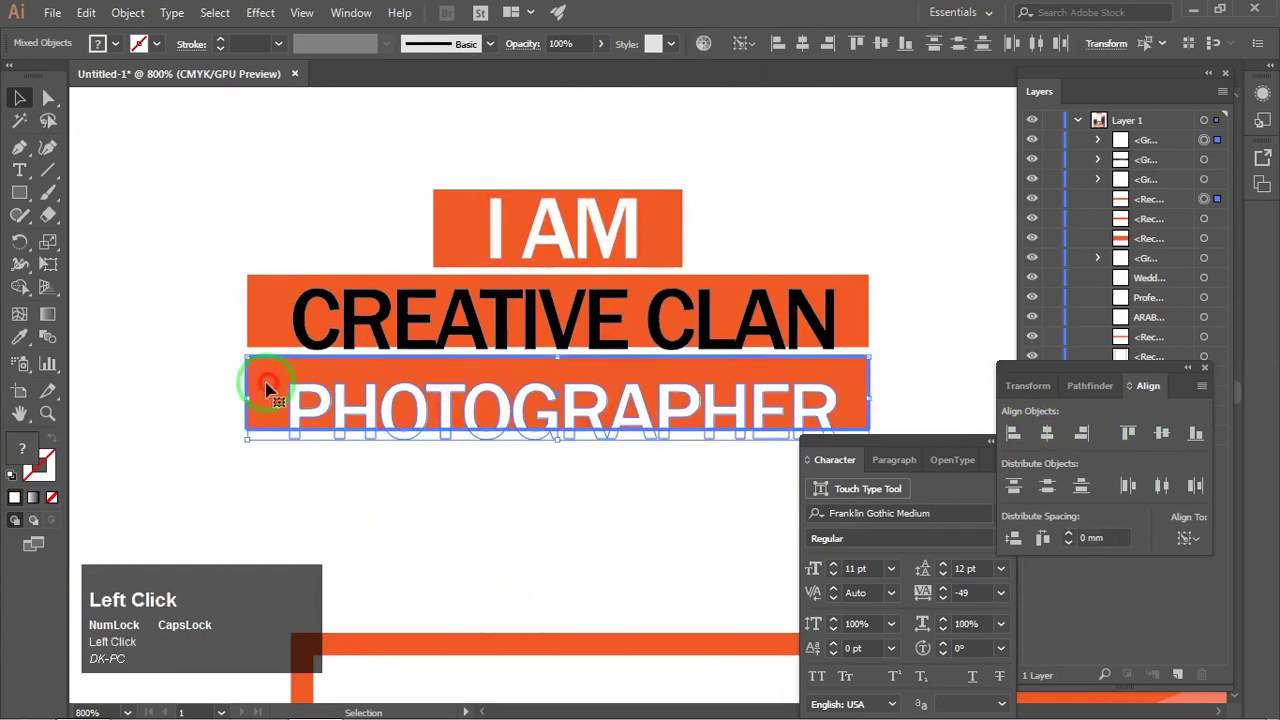
left_click(1160, 433)
left_click(183, 310)
left_click_drag(450, 363, 450, 355)
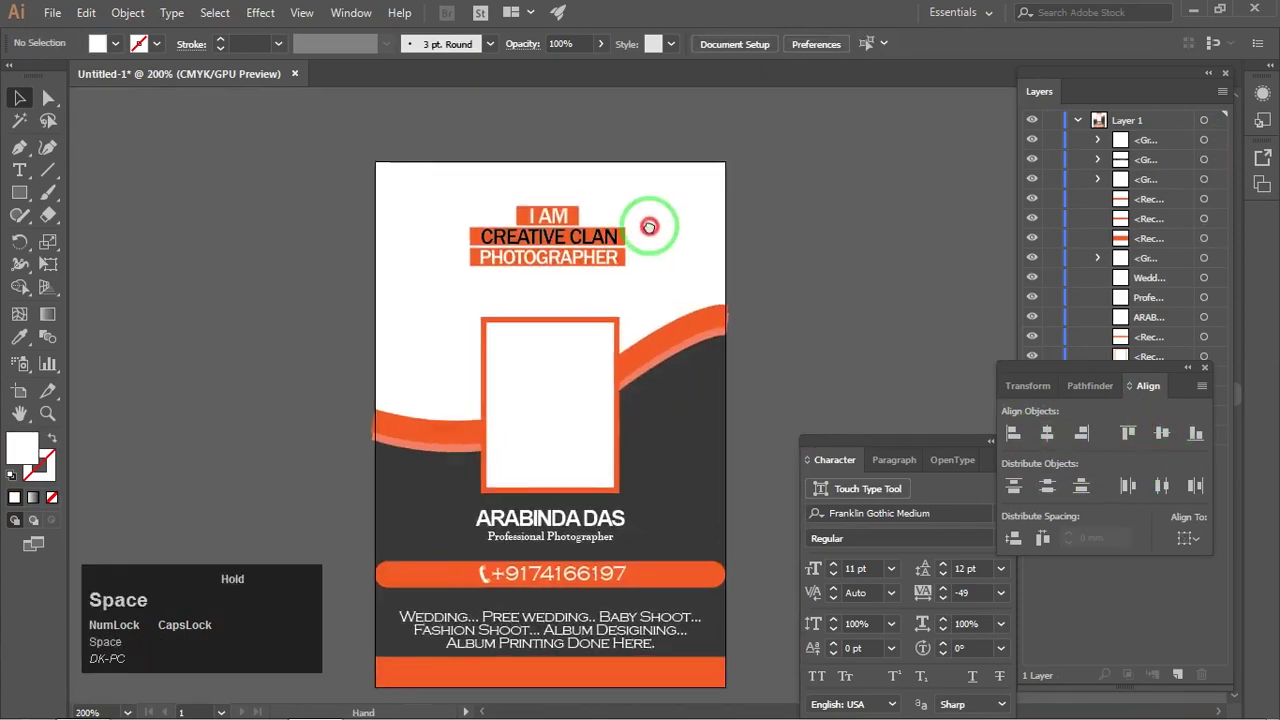
scroll(657, 286, "up", 2)
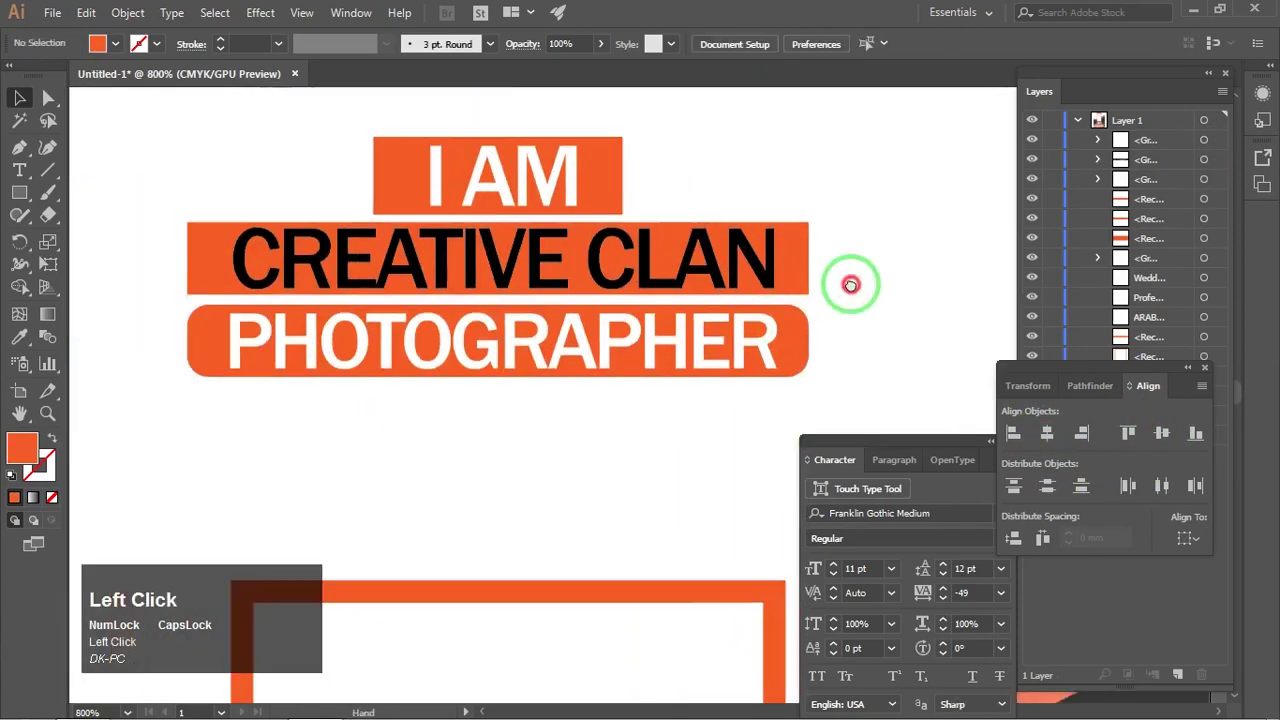
Step: Round the PHOTOGRAPHER, CREATIVE CLAN and I AM bars into pills
left_click(793, 250)
left_click(872, 232)
left_click(808, 346)
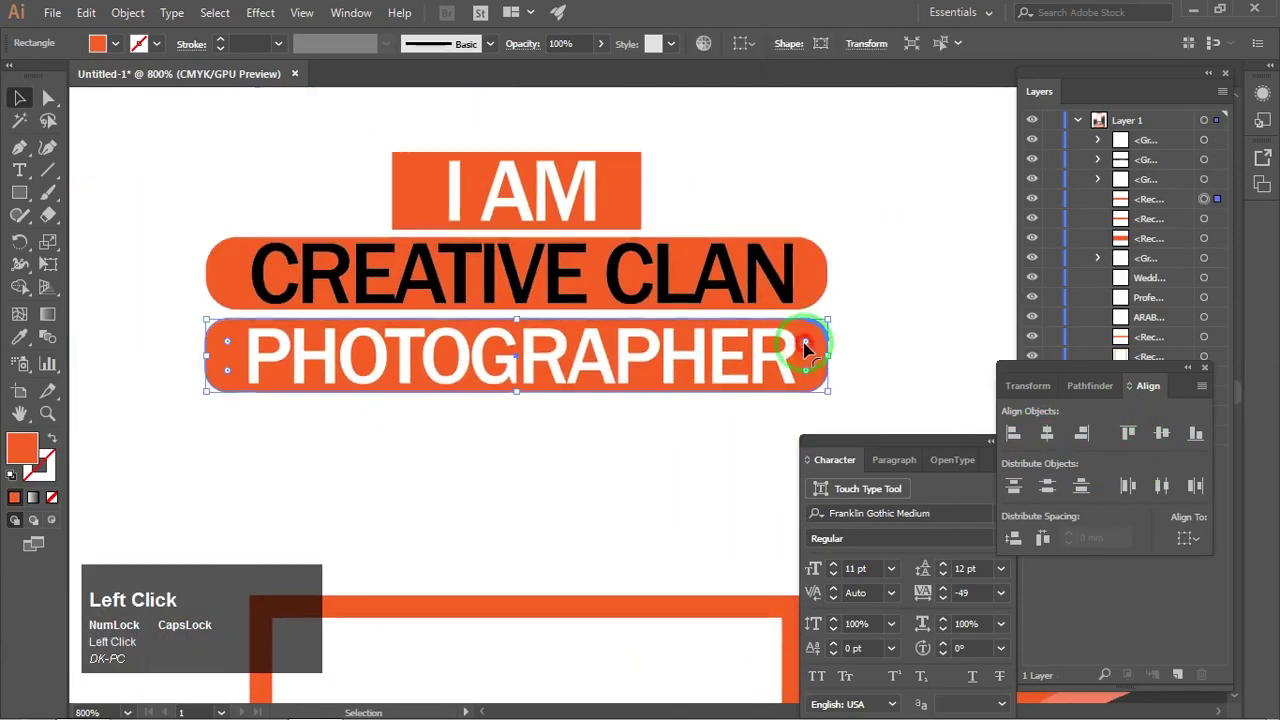
left_click_drag(819, 329, 797, 346)
left_click(793, 264)
left_click(628, 190)
left_click_drag(632, 161, 520, 200)
left_click(707, 155)
scroll(690, 162, "down", 2)
scroll(707, 152, "down", 1)
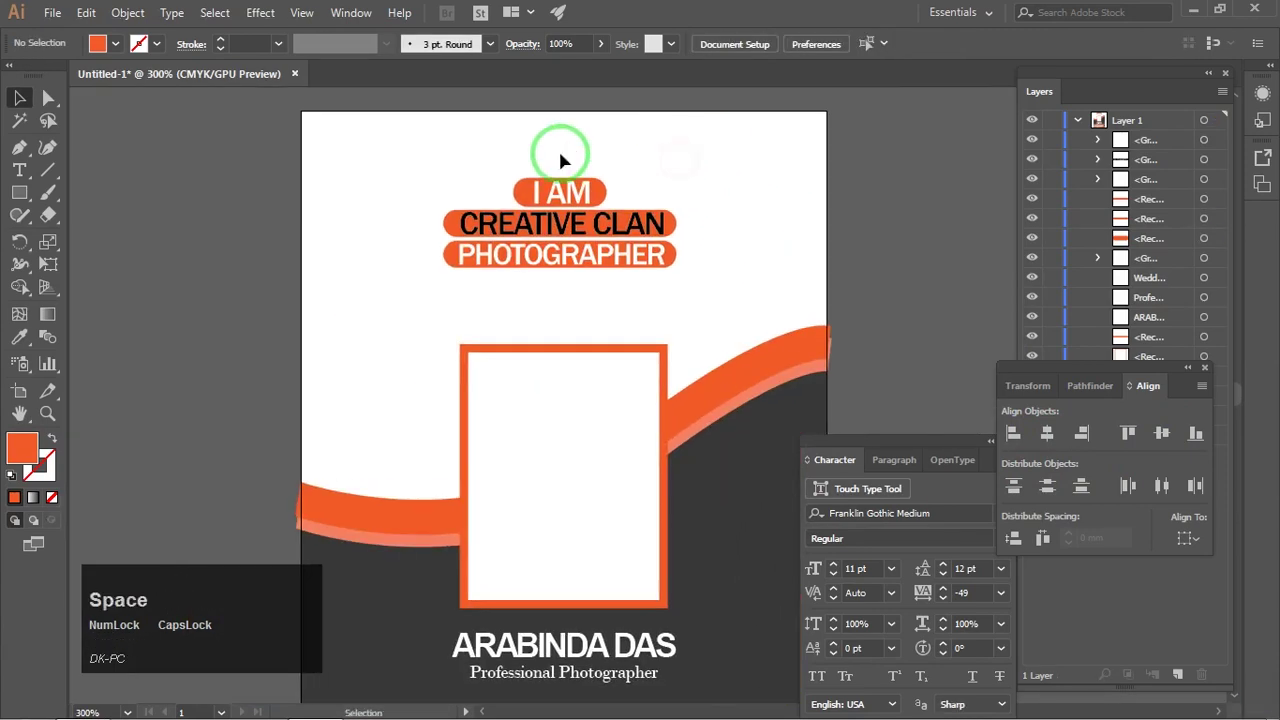
Step: Recentre the headline bars and all headline pieces horizontally
left_click_drag(560, 148, 691, 280)
left_click(1046, 436)
left_click(763, 219)
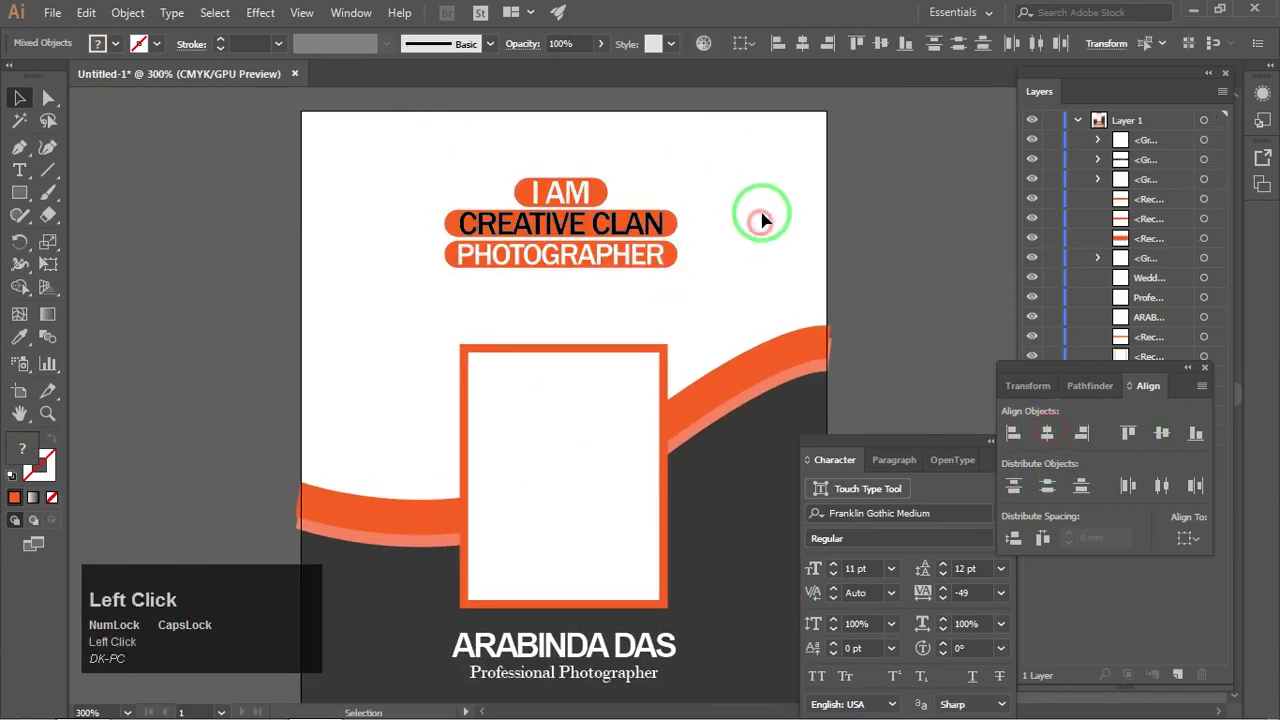
left_click_drag(420, 165, 690, 314)
left_click(1048, 435)
left_click(690, 249)
scroll(688, 248, "up", 4)
Step: Fine-tune the PHOTOGRAPHER bar's corner rounding
left_click(714, 318)
left_click(688, 190)
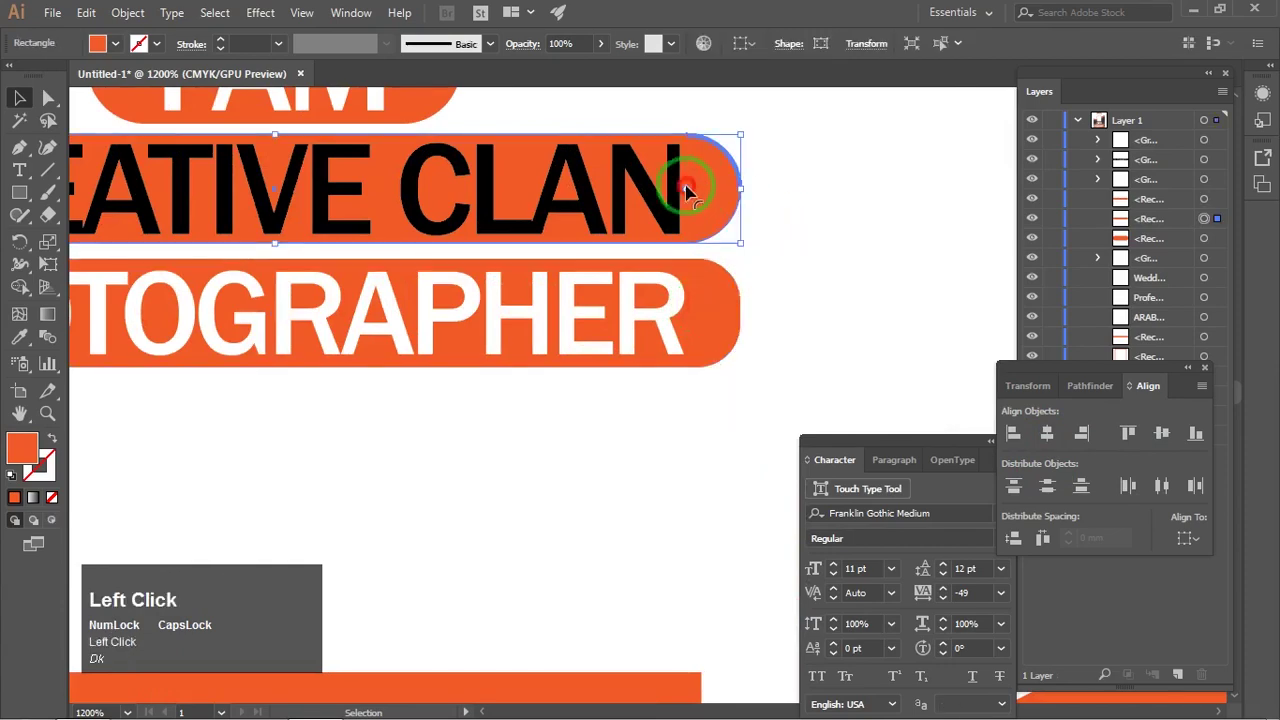
scroll(709, 329, "down", 2)
left_click(563, 249)
scroll(583, 163, "down", 2)
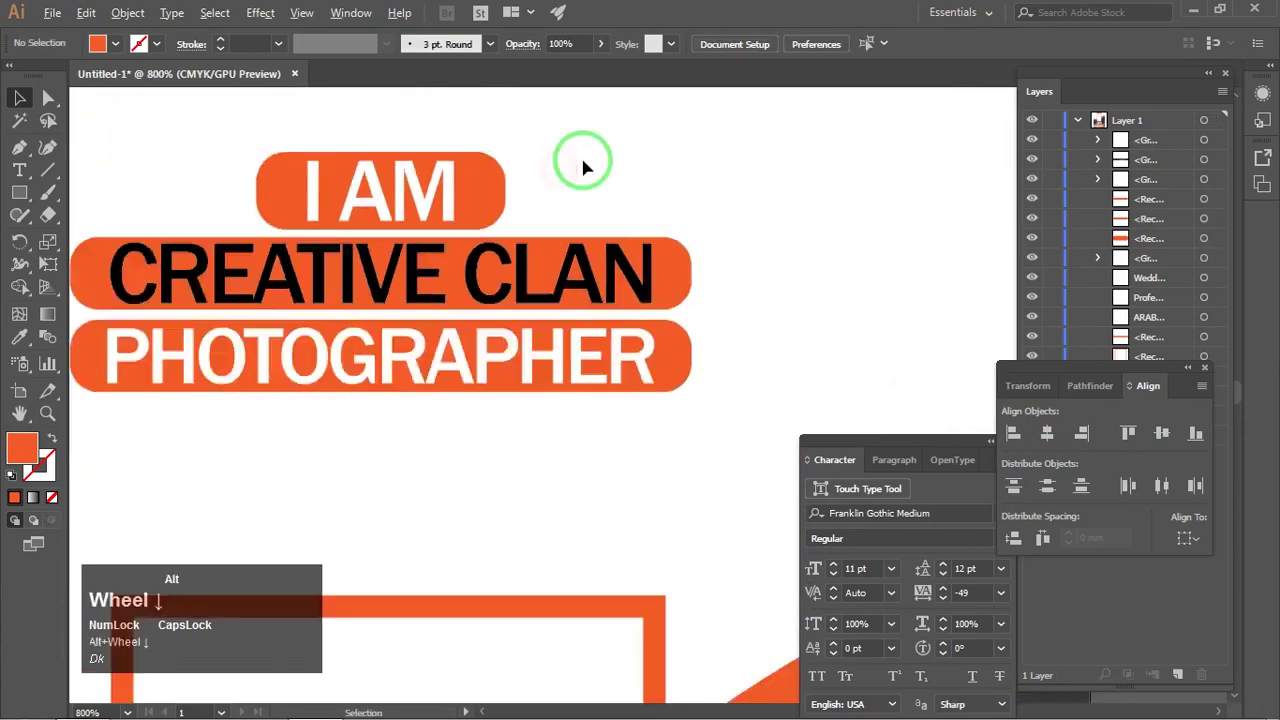
scroll(487, 236, "down", 2)
scroll(486, 235, "up", 1)
Step: Move the Character panel aside and group all headline pieces with Ctrl+G
left_click_drag(245, 135, 783, 408)
left_click(820, 294)
scroll(536, 180, "down", 3)
left_click_drag(925, 442, 193, 184)
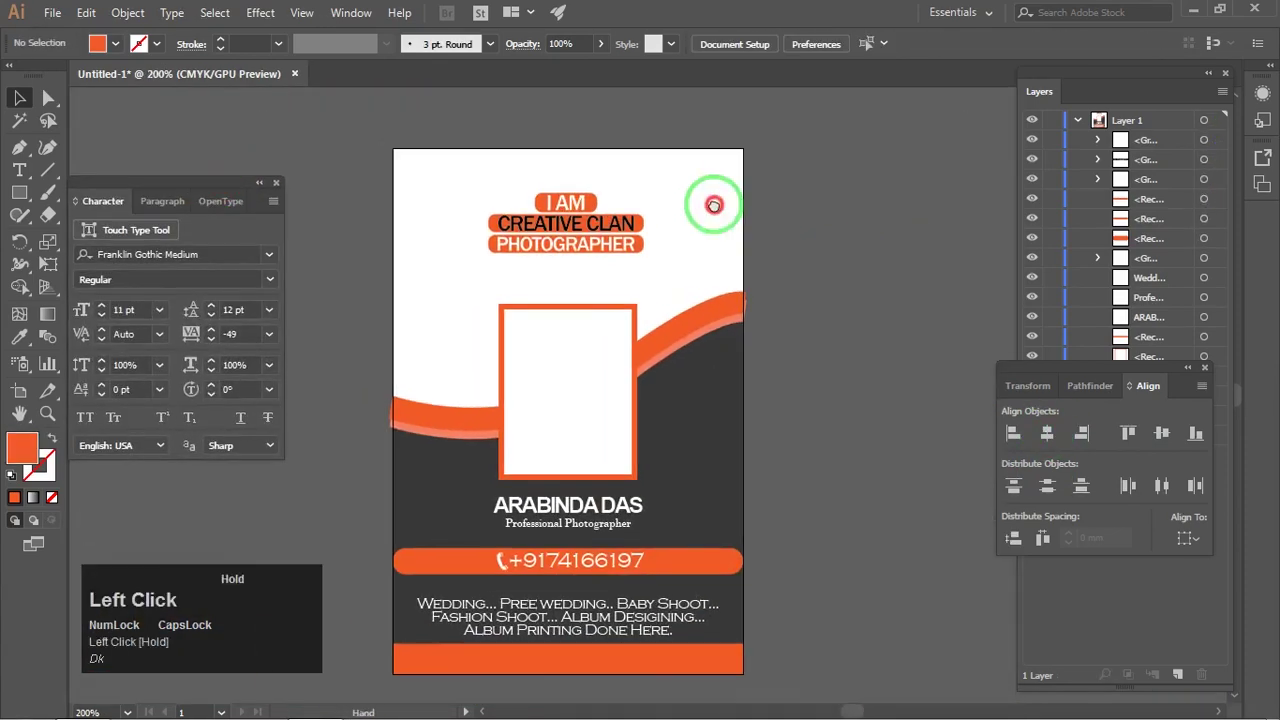
scroll(567, 210, "up", 1)
left_click_drag(470, 140, 701, 298)
key("ctrl+g")
Step: Centre the grouped headline on the artboard and scale it up slightly
left_click(1200, 542)
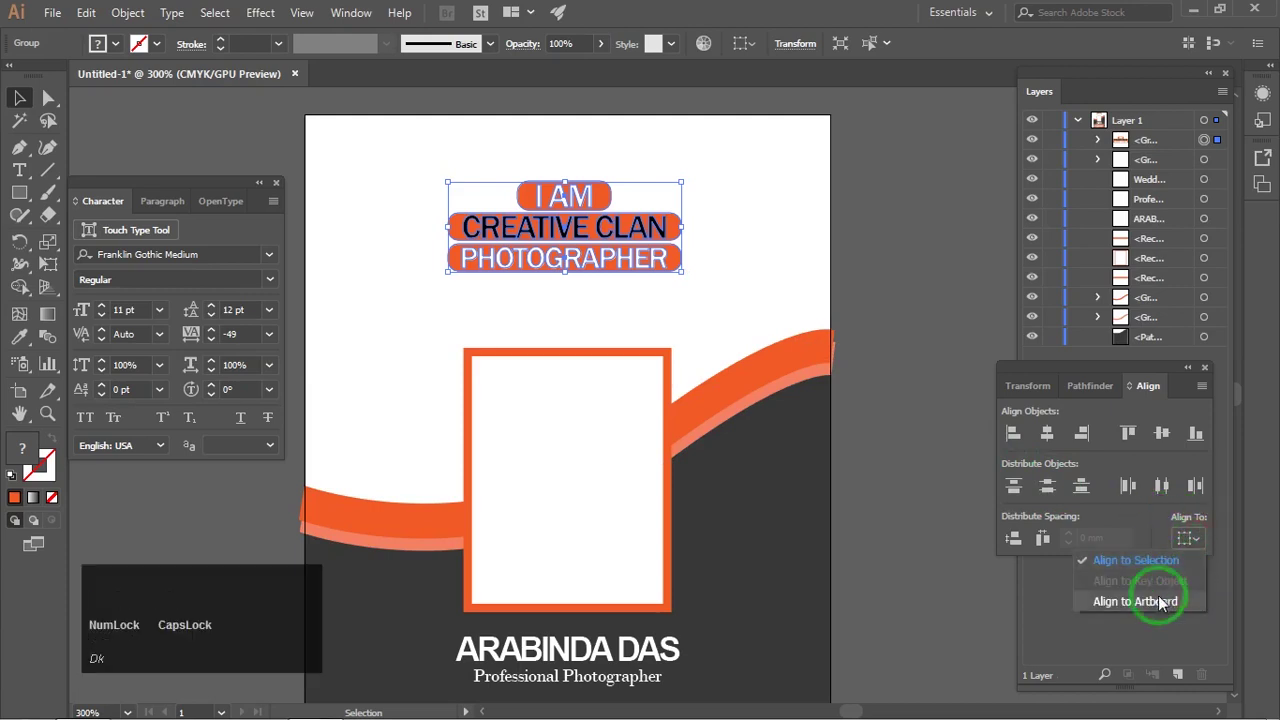
left_click(1049, 435)
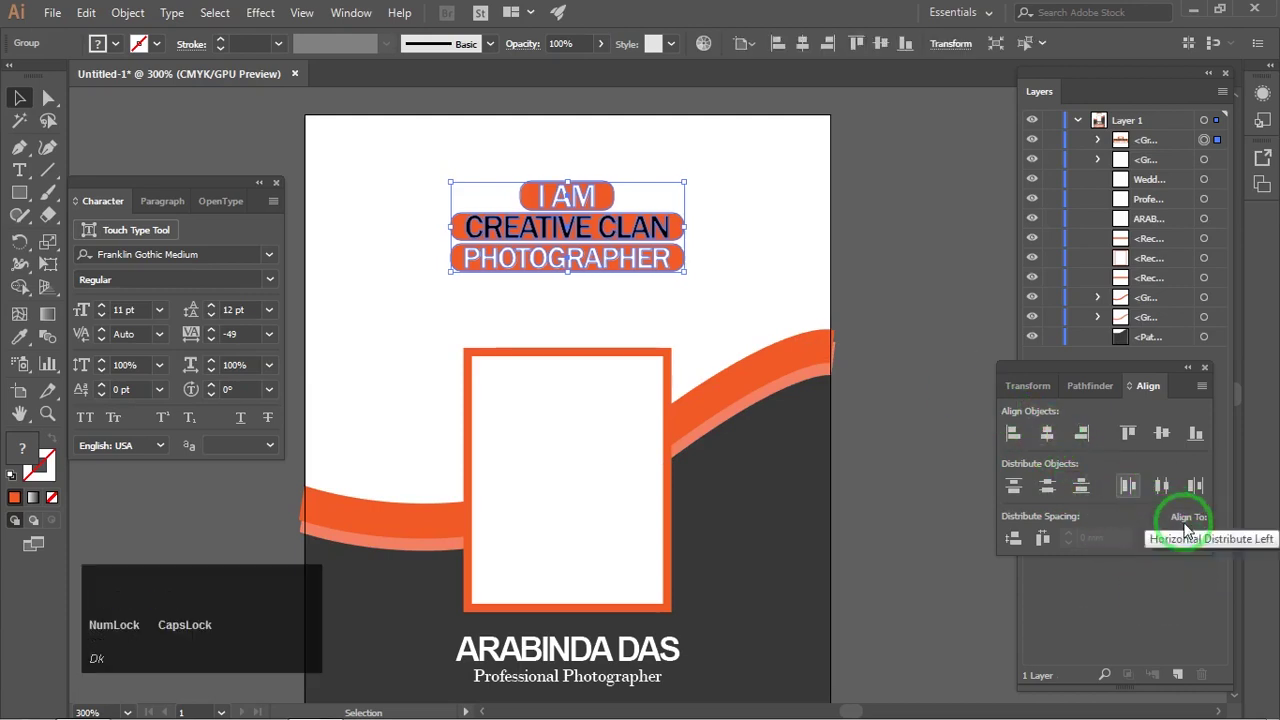
left_click(1150, 568)
left_click(837, 366)
left_click(660, 250)
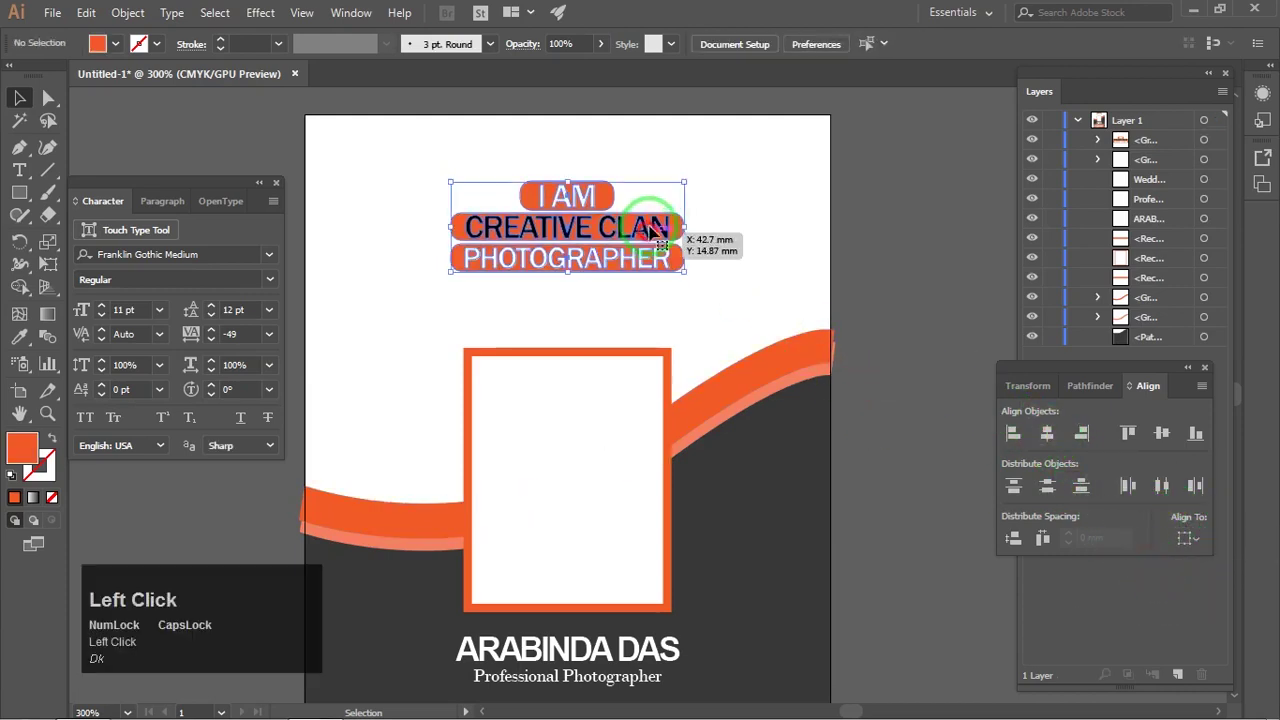
left_click_drag(677, 180, 700, 171)
left_click(877, 229)
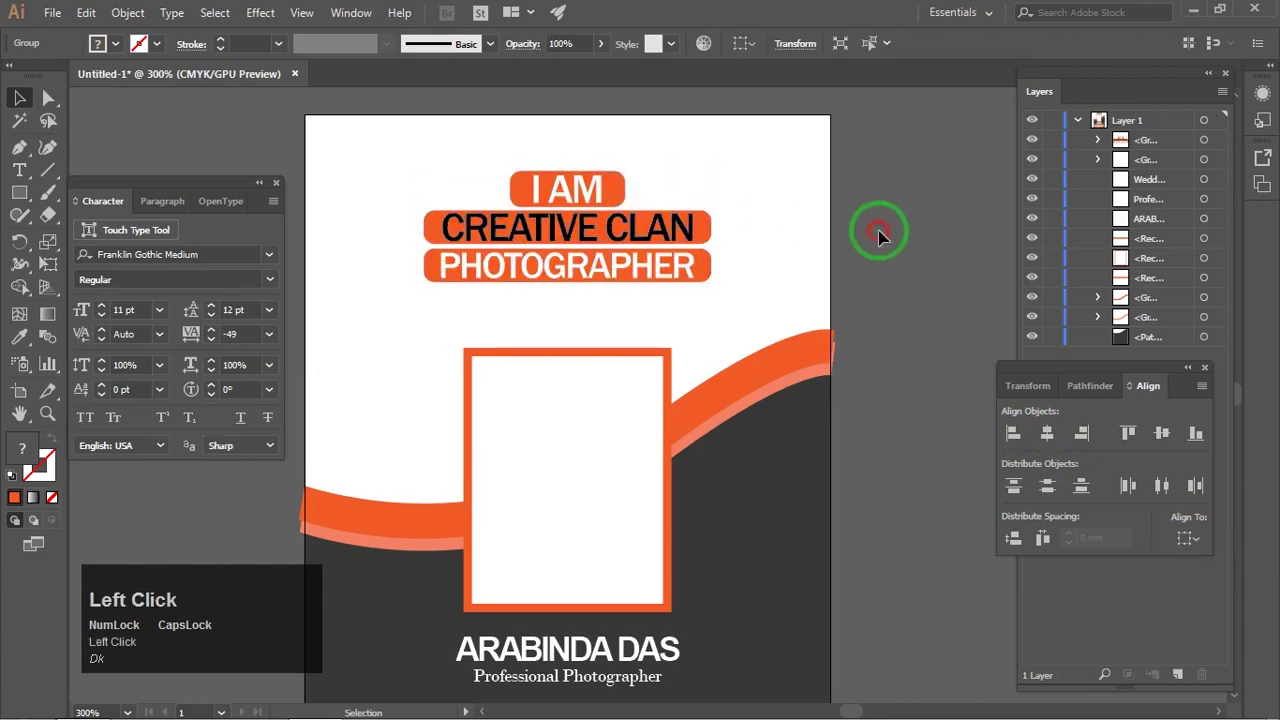
key("ctrl+minus")
Step: Place the LOGOFFFF.eps PRATIMA logo onto the top of the flyer
left_click(52, 12)
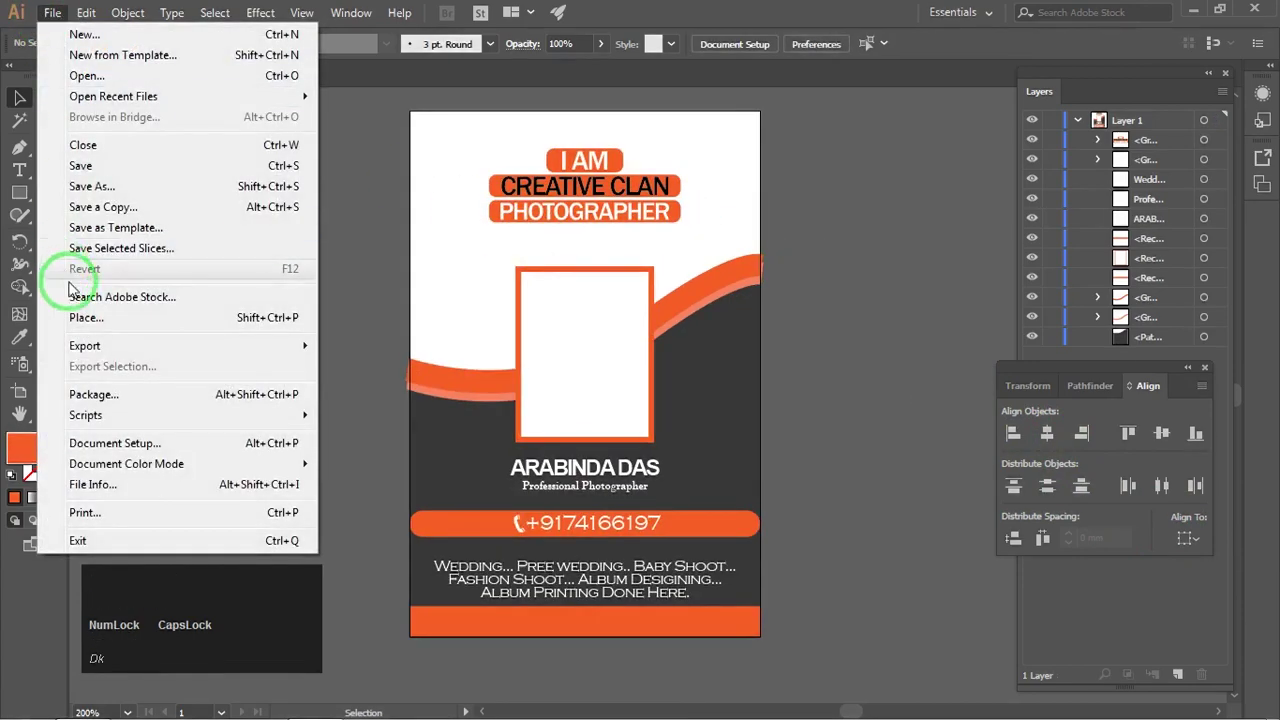
left_click(75, 283)
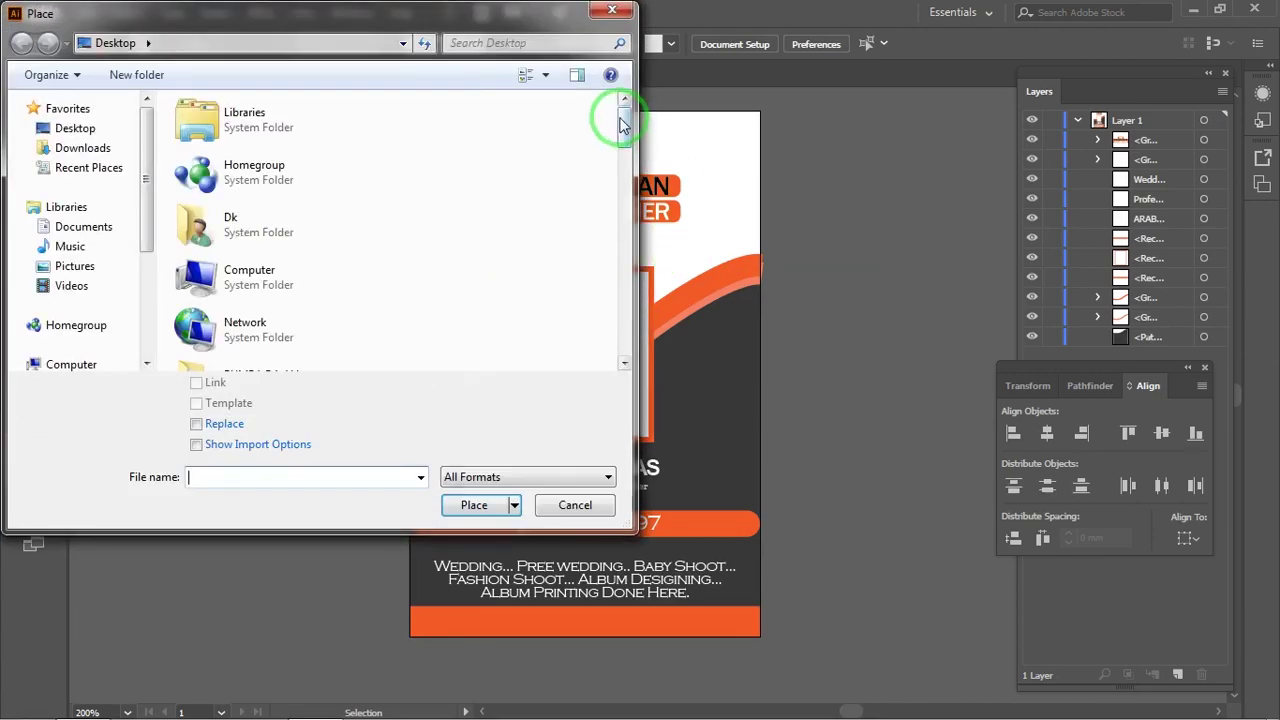
left_click_drag(620, 122, 628, 288)
left_click(312, 300)
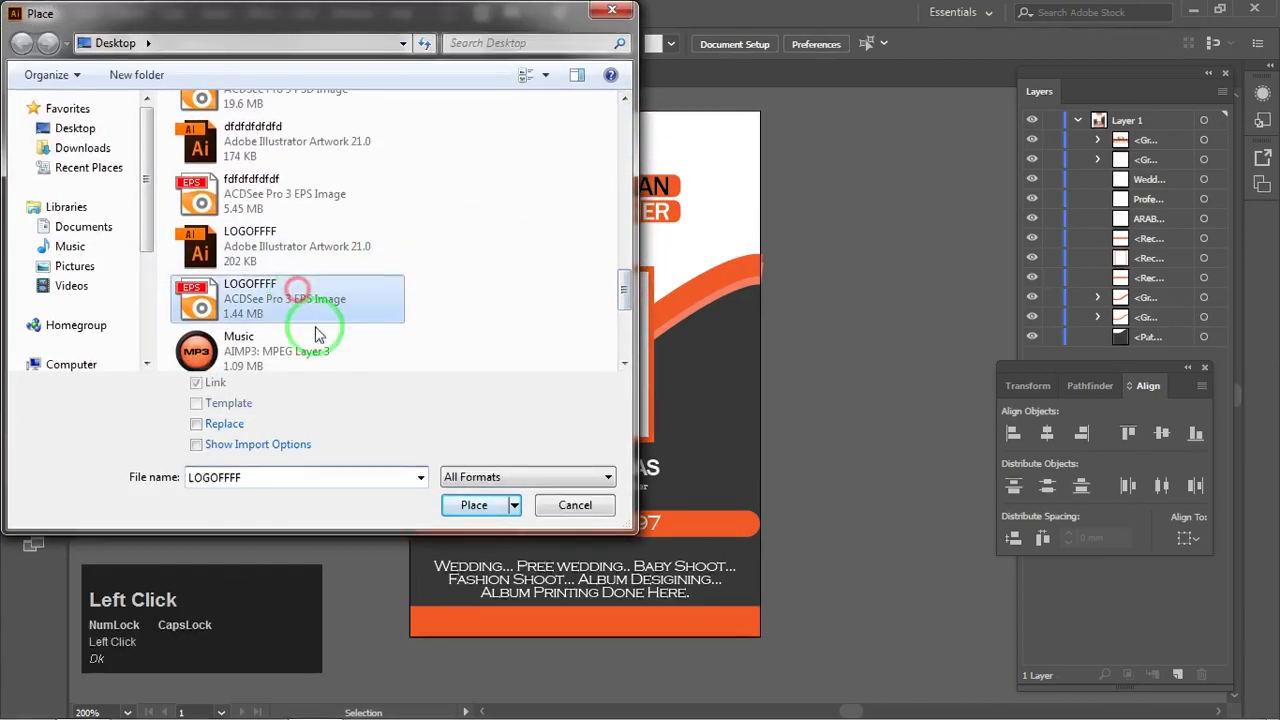
left_click(460, 503)
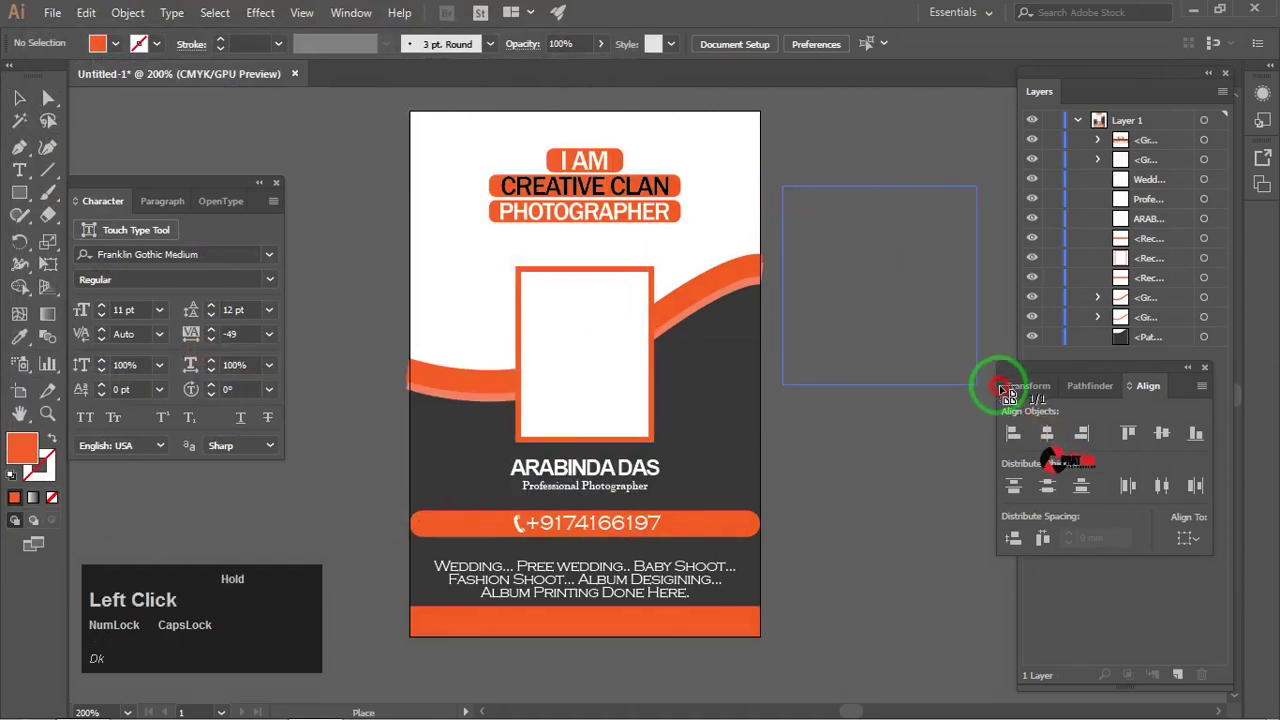
left_click_drag(1003, 390, 1001, 389)
left_click_drag(928, 287, 648, 300)
Step: Scale the logo down about its centre
scroll(628, 232, "up", 2)
key("z")
left_click_drag(737, 103, 694, 160)
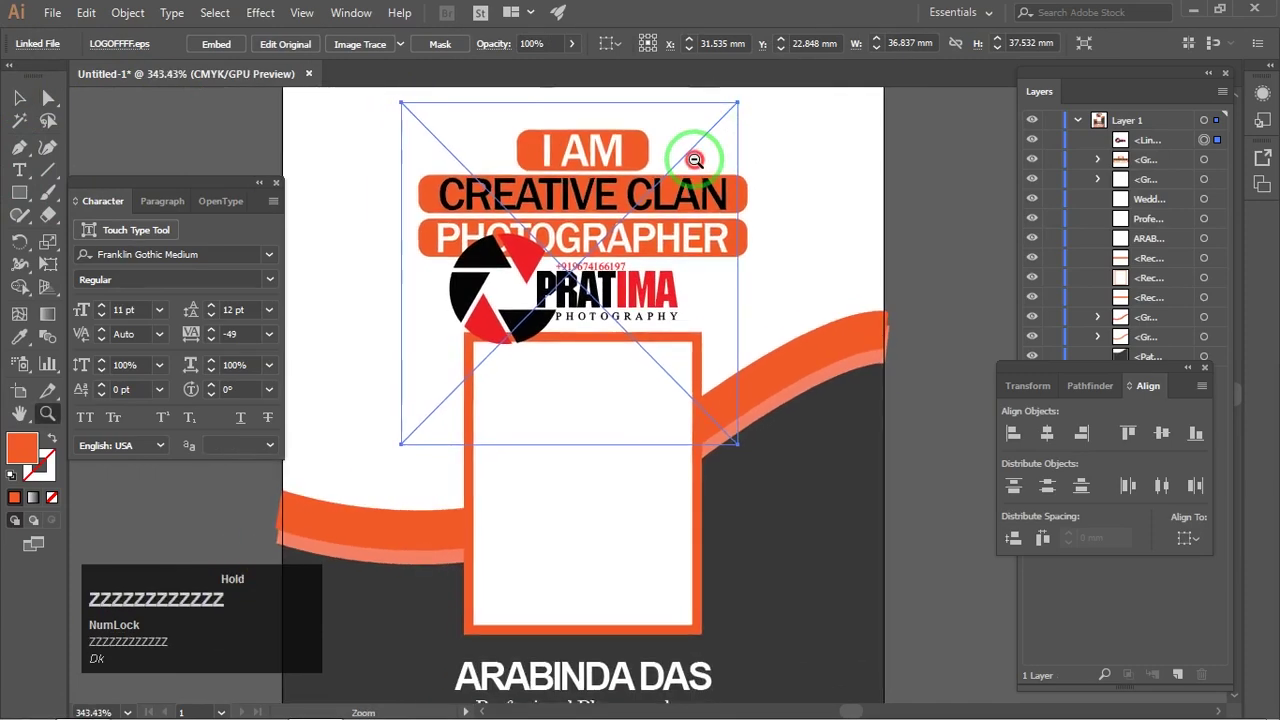
left_click(737, 104, "alt")
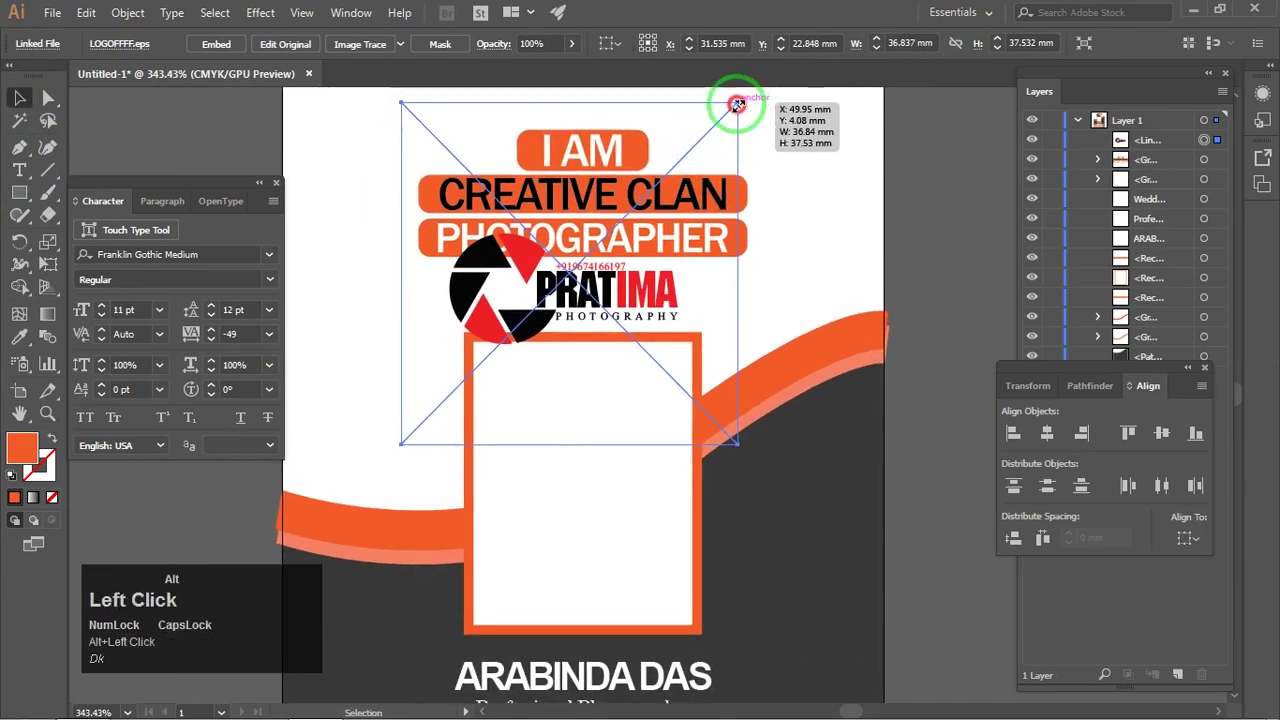
left_click_drag(737, 104, 648, 200)
Step: Embed the logo and move it between the headline and photo frame
scroll(578, 304, "up", 2)
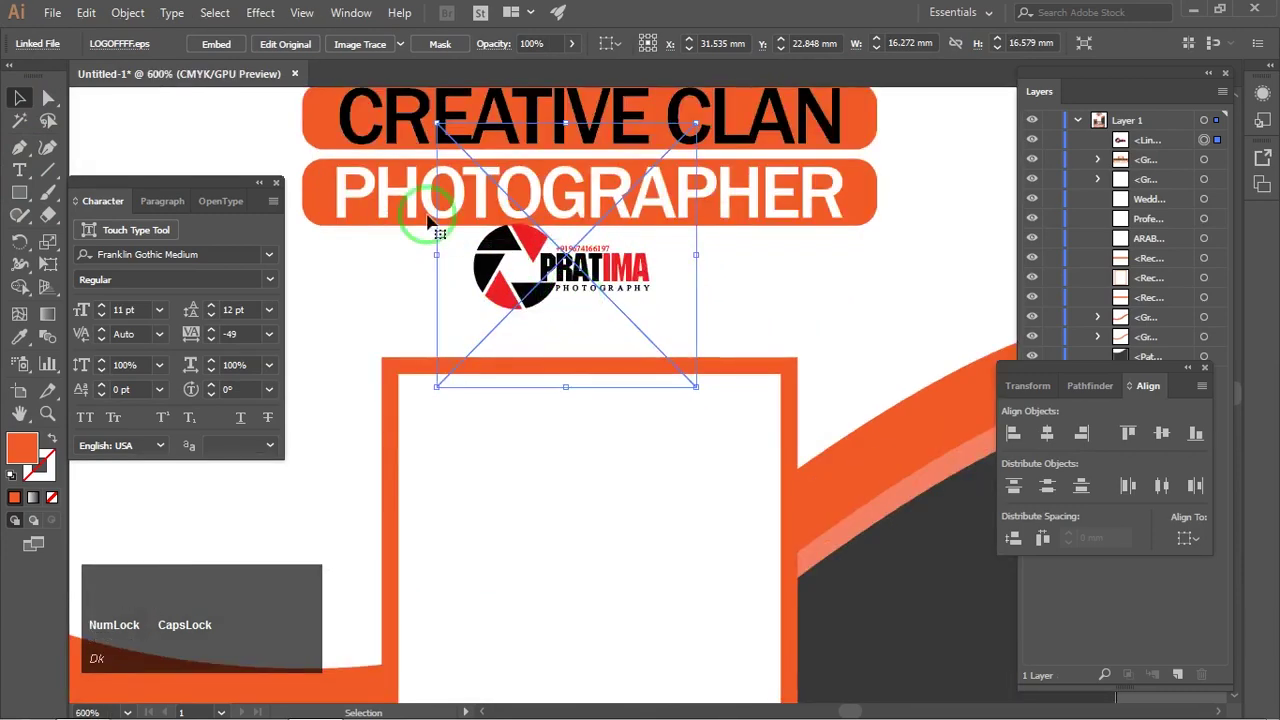
left_click(214, 45)
left_click_drag(531, 290, 547, 335)
scroll(670, 298, "down", 2)
left_click(982, 250)
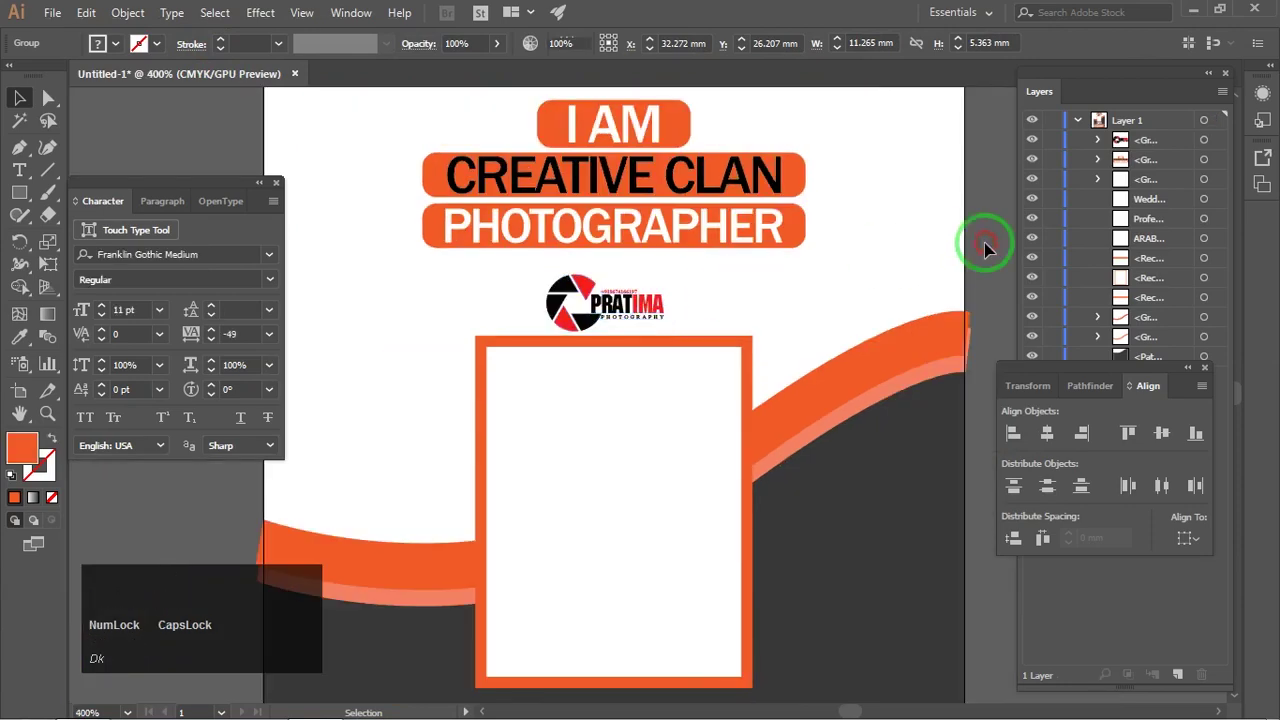
Step: Nudge the PRATIMA logo slightly into its final position
scroll(877, 257, "down", 2)
scroll(598, 290, "up", 3)
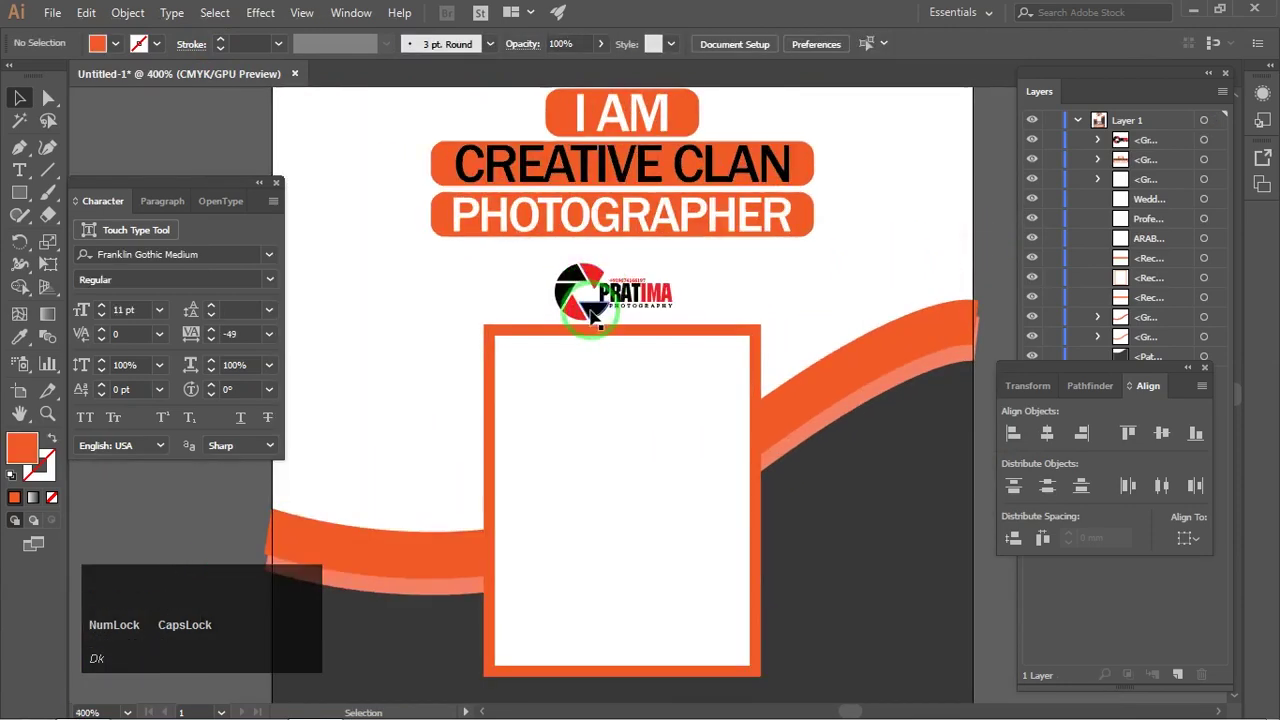
left_click_drag(598, 290, 600, 293)
scroll(598, 292, "down", 3)
left_click(788, 252)
scroll(463, 545, "up", 3)
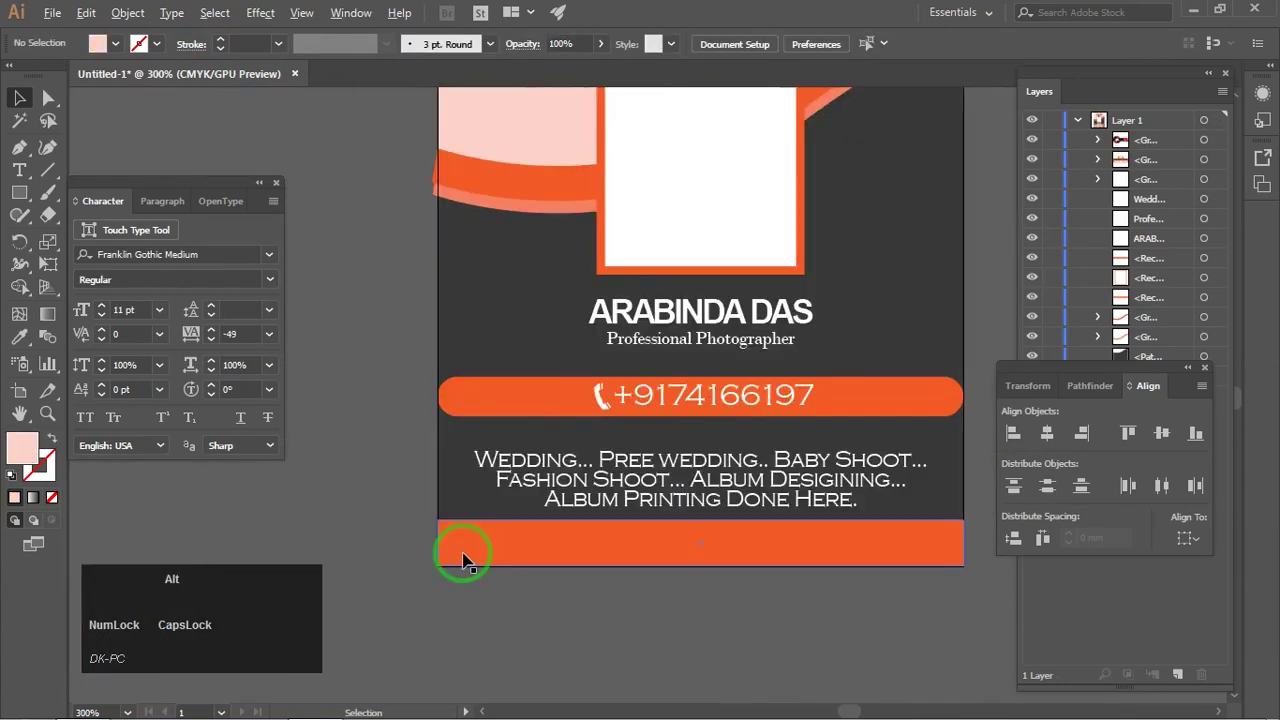
left_click_drag(487, 540, 388, 510)
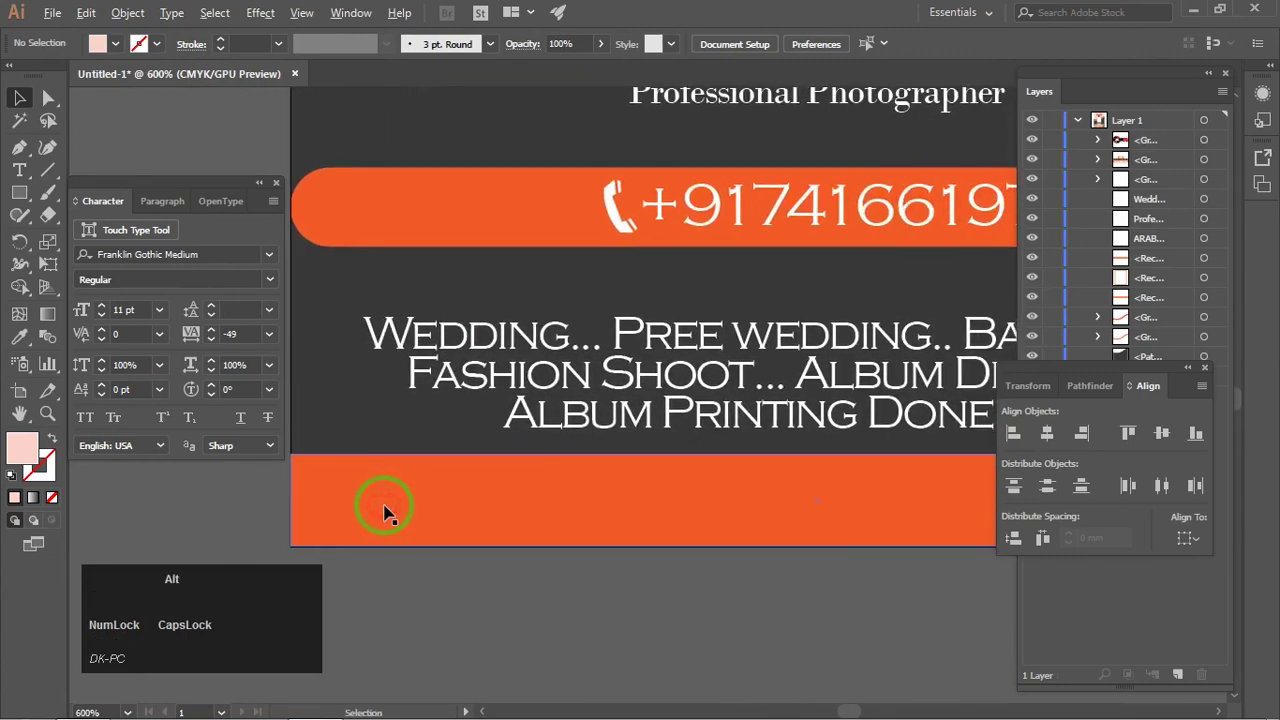
scroll(388, 512, "down", 1)
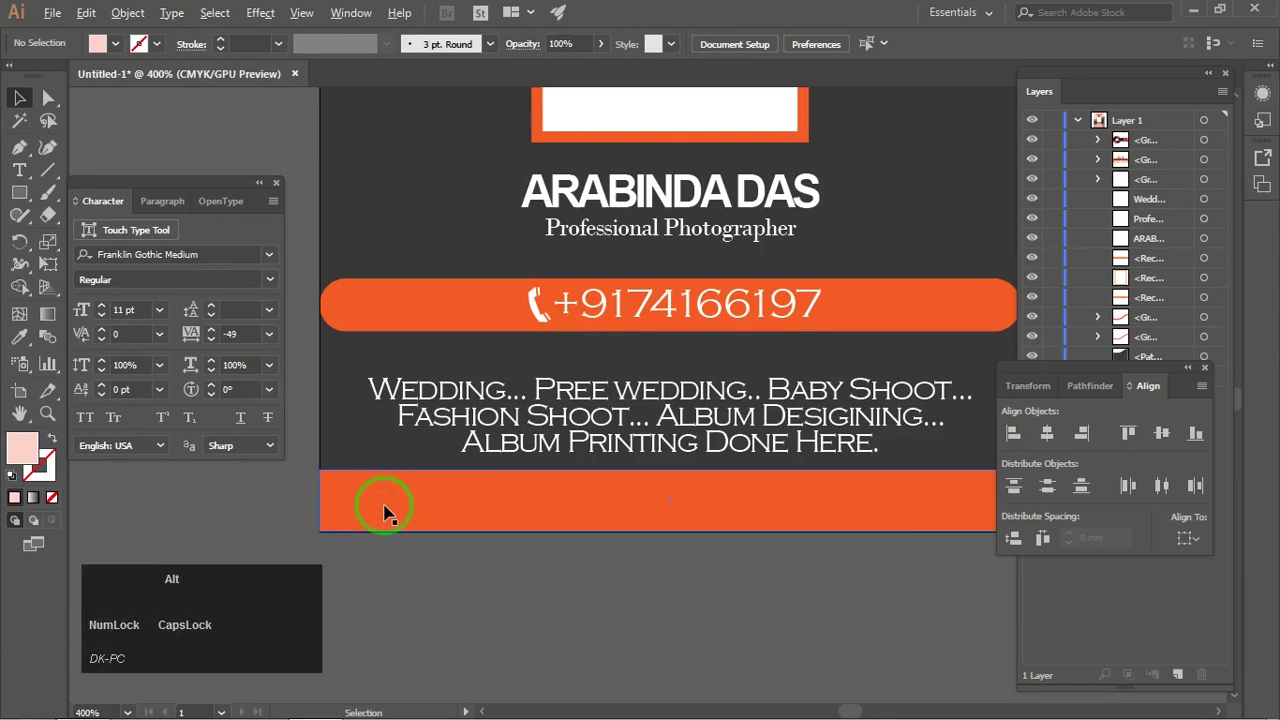
scroll(388, 512, "down", 1)
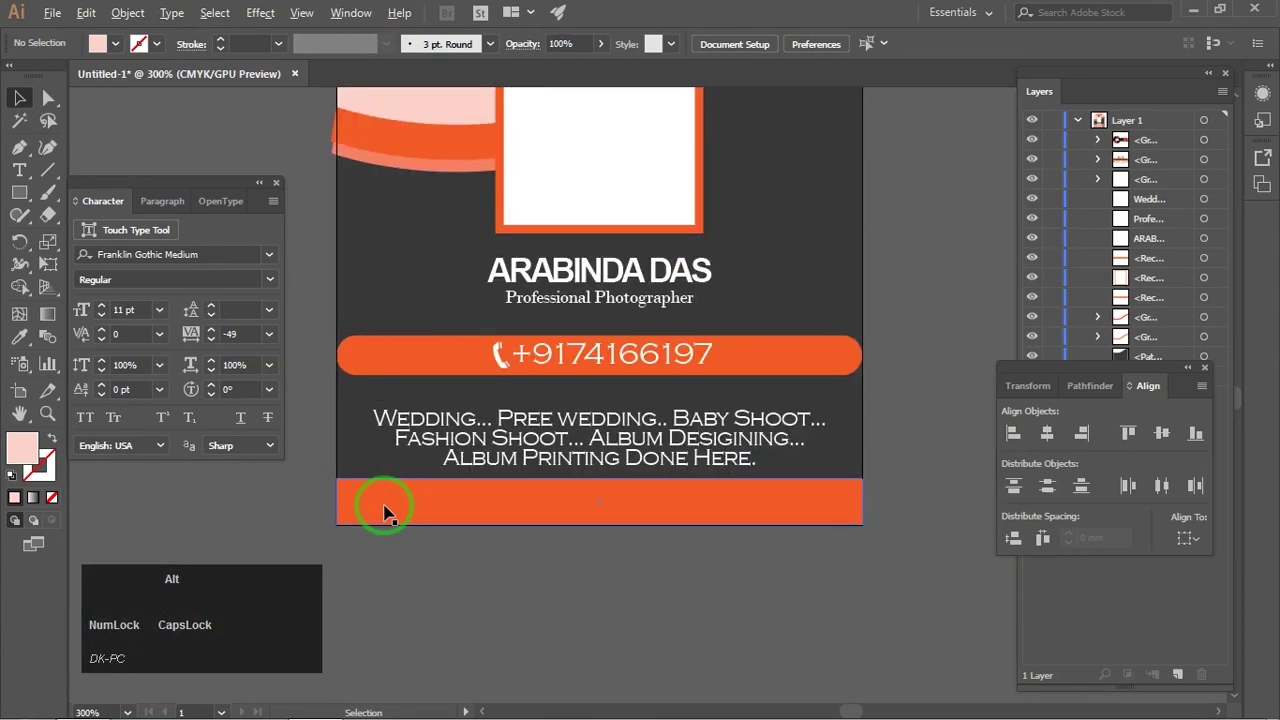
scroll(388, 512, "up", 1)
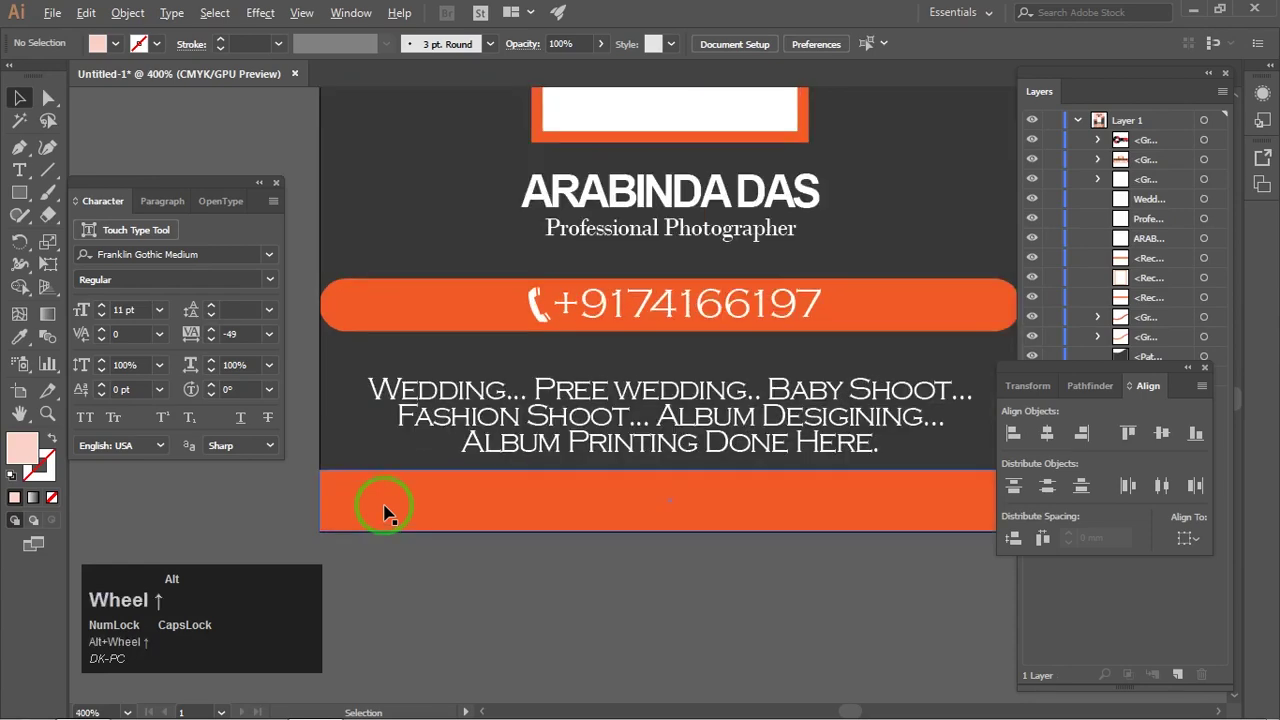
left_click(386, 503)
key("space")
mouse_move(386, 503)
left_mouse_down()
mouse_move(351, 517)
mouse_move(370, 516)
left_mouse_up()
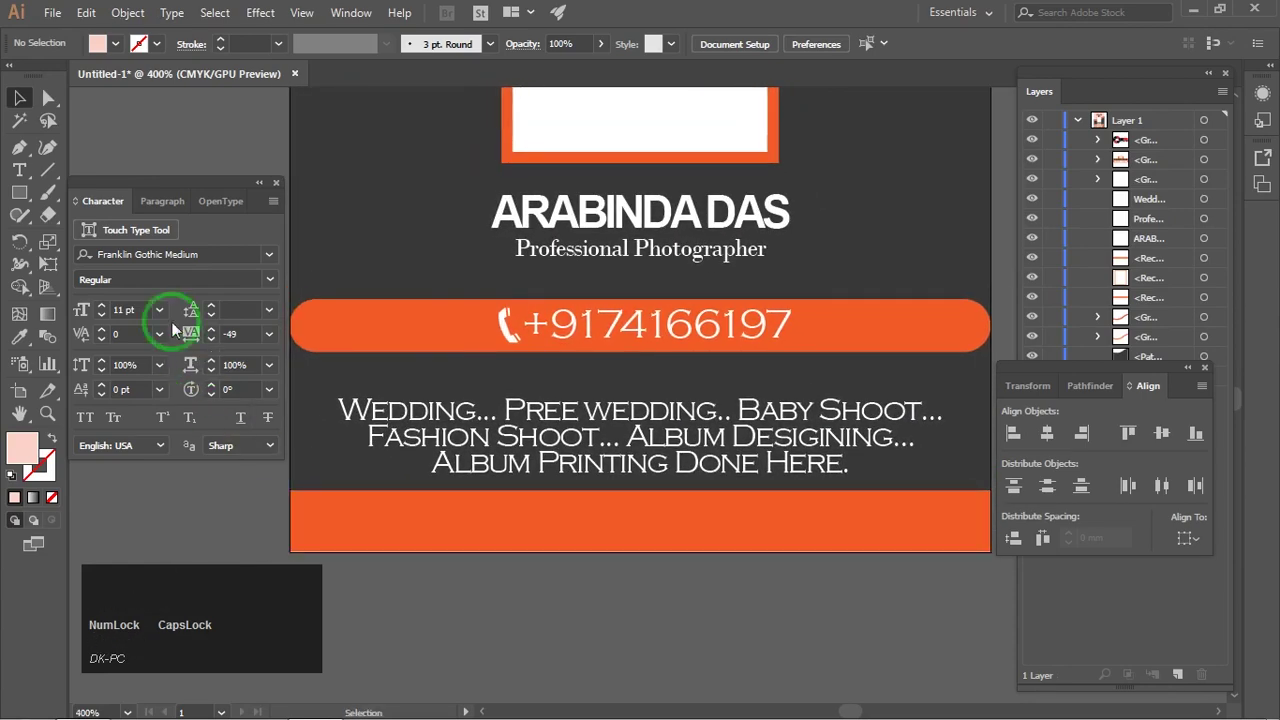
left_click(22, 168)
left_click(313, 520)
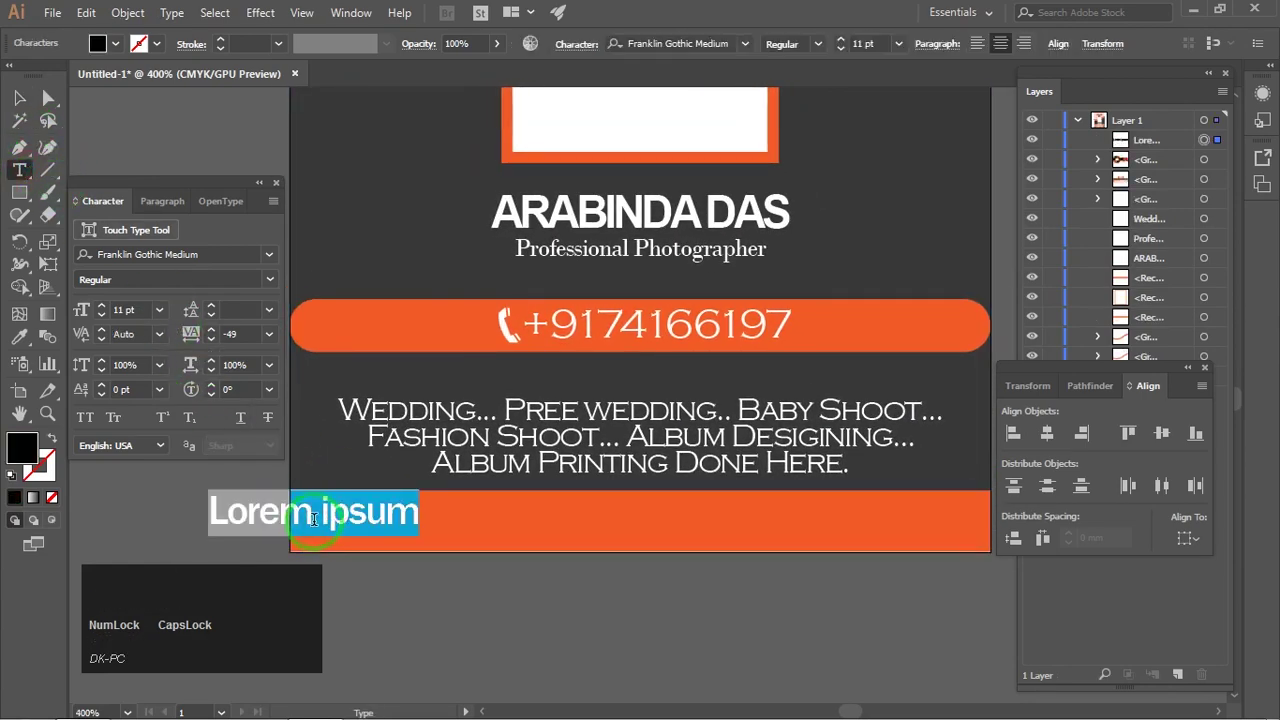
type("www")
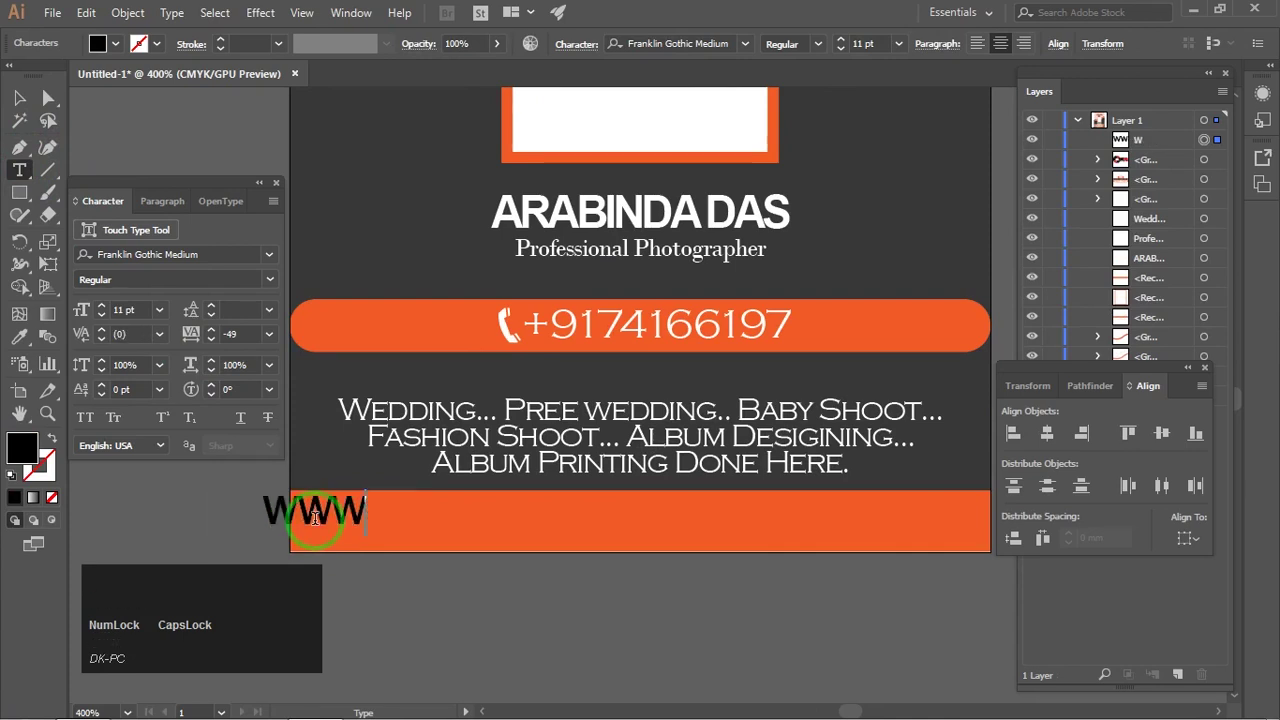
key("BackSpace")
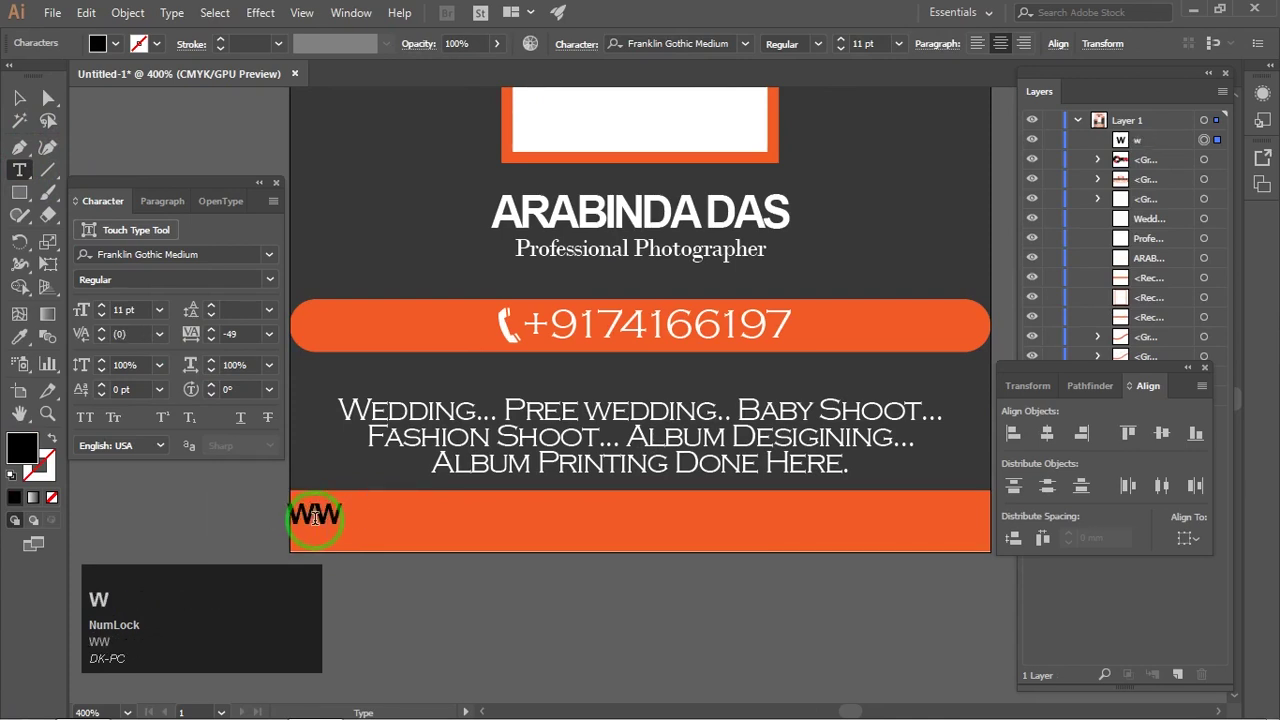
type("w.")
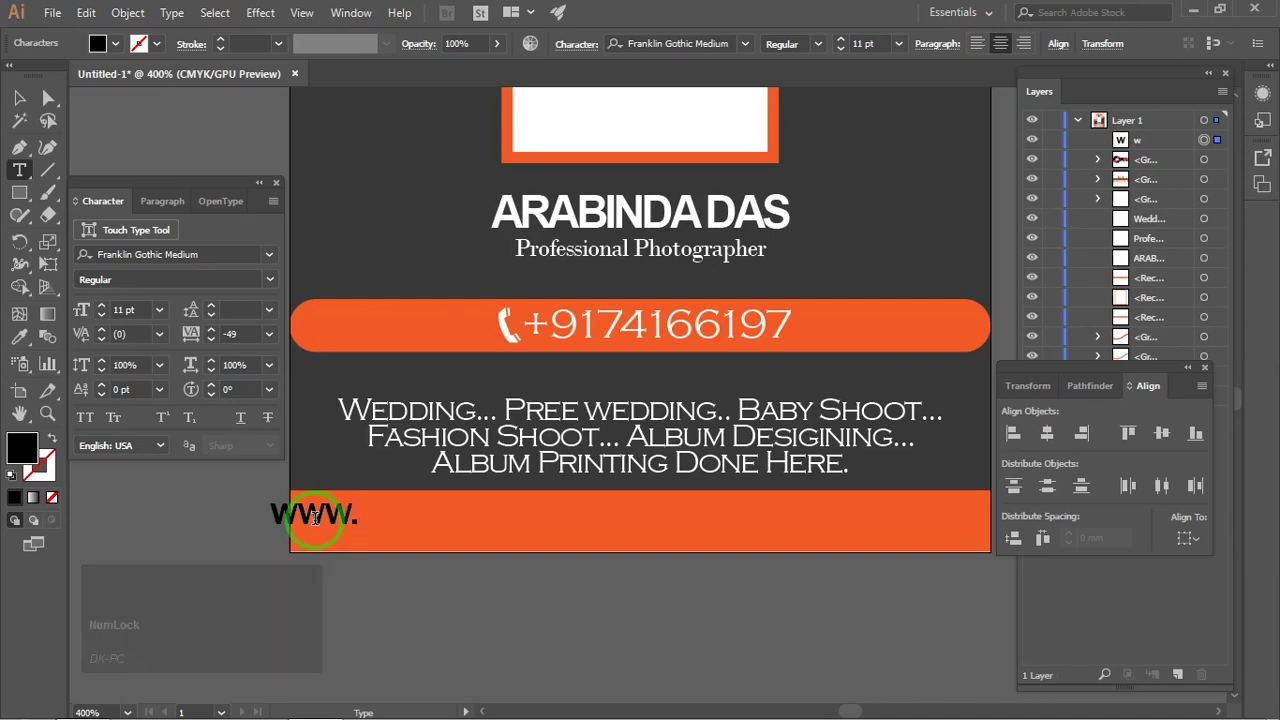
type("website")
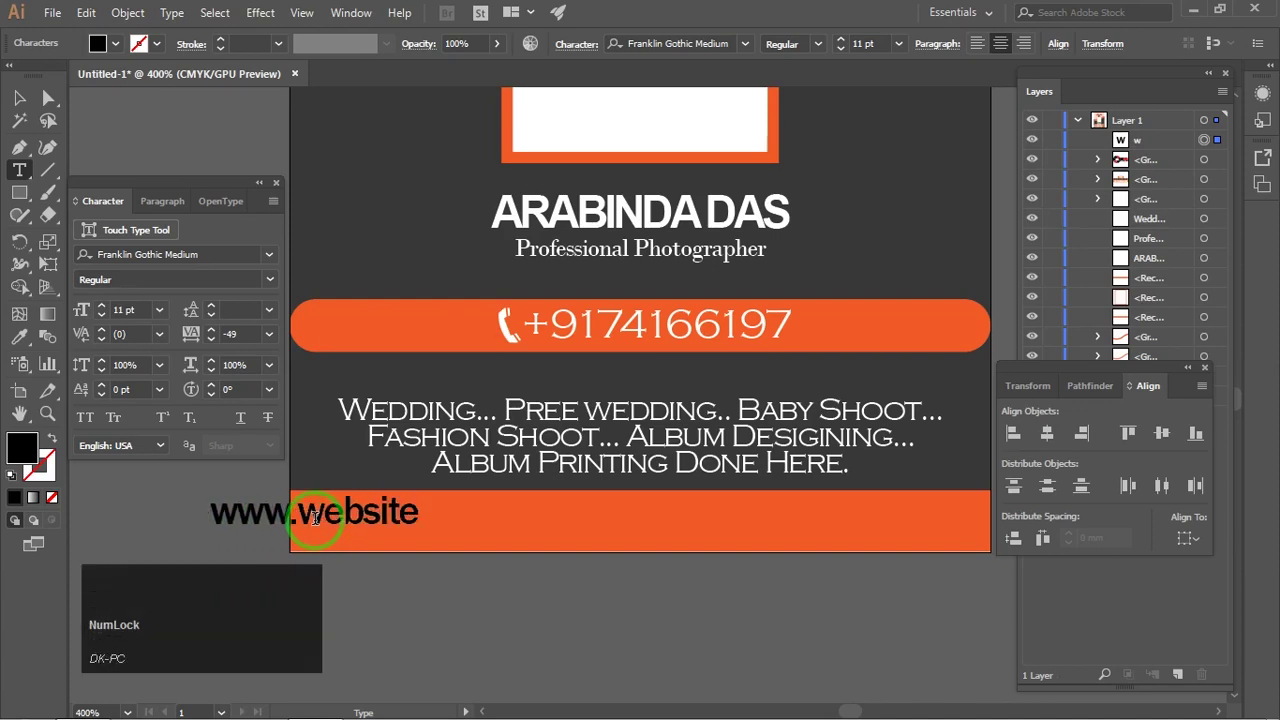
type(".com")
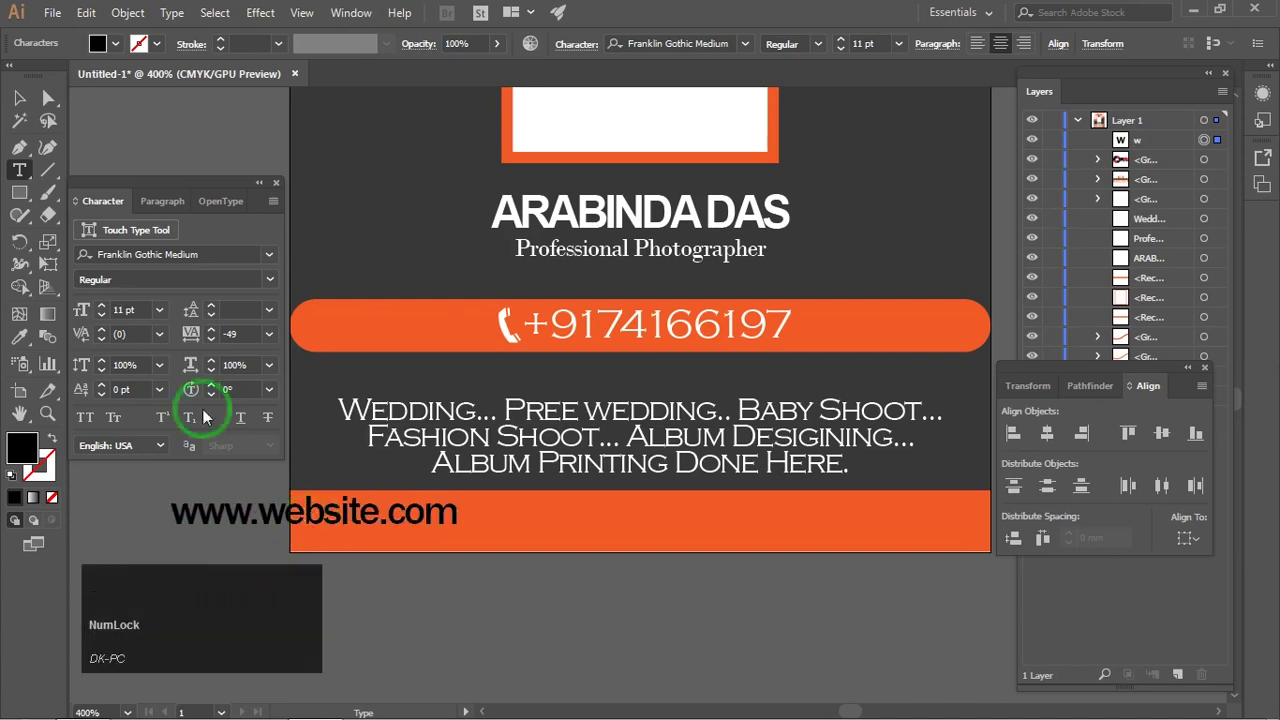
Step: Make the website text white and centre it horizontally and vertically on the orange bar
left_click(15, 100)
left_click(115, 43)
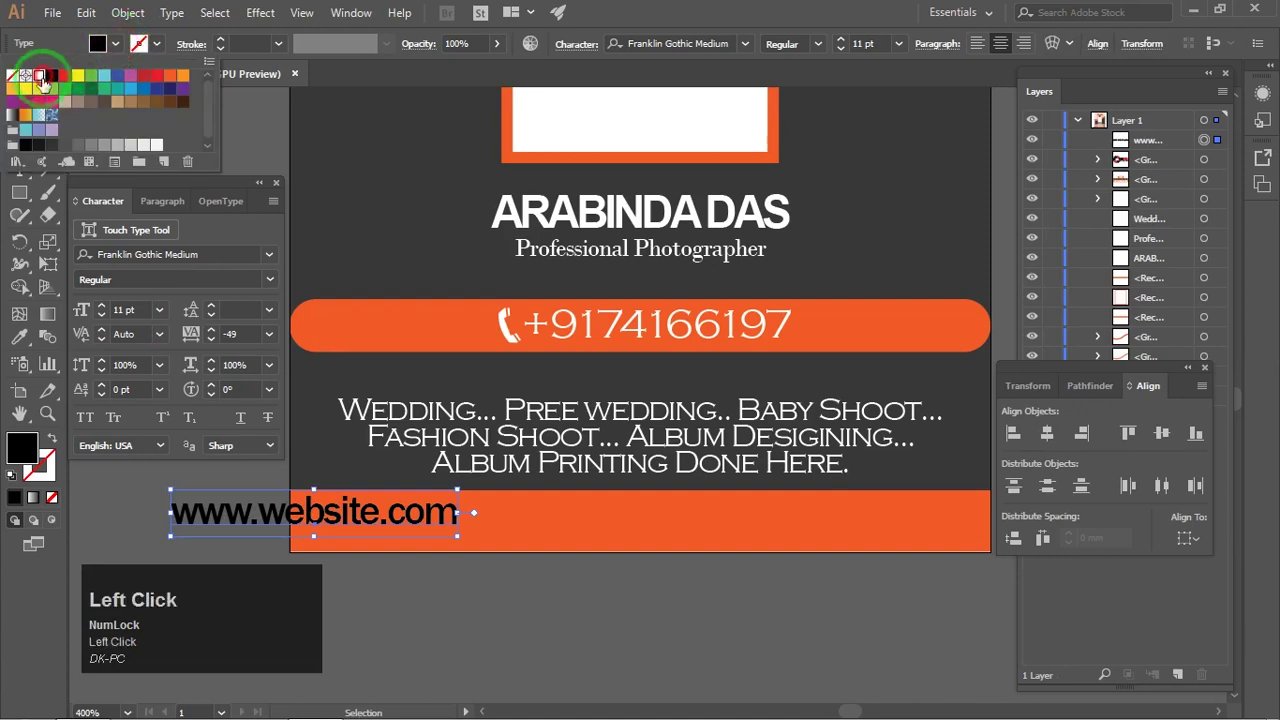
left_click(43, 84)
left_click(120, 514)
left_click_drag(200, 515, 508, 535)
left_click(845, 537, "shift")
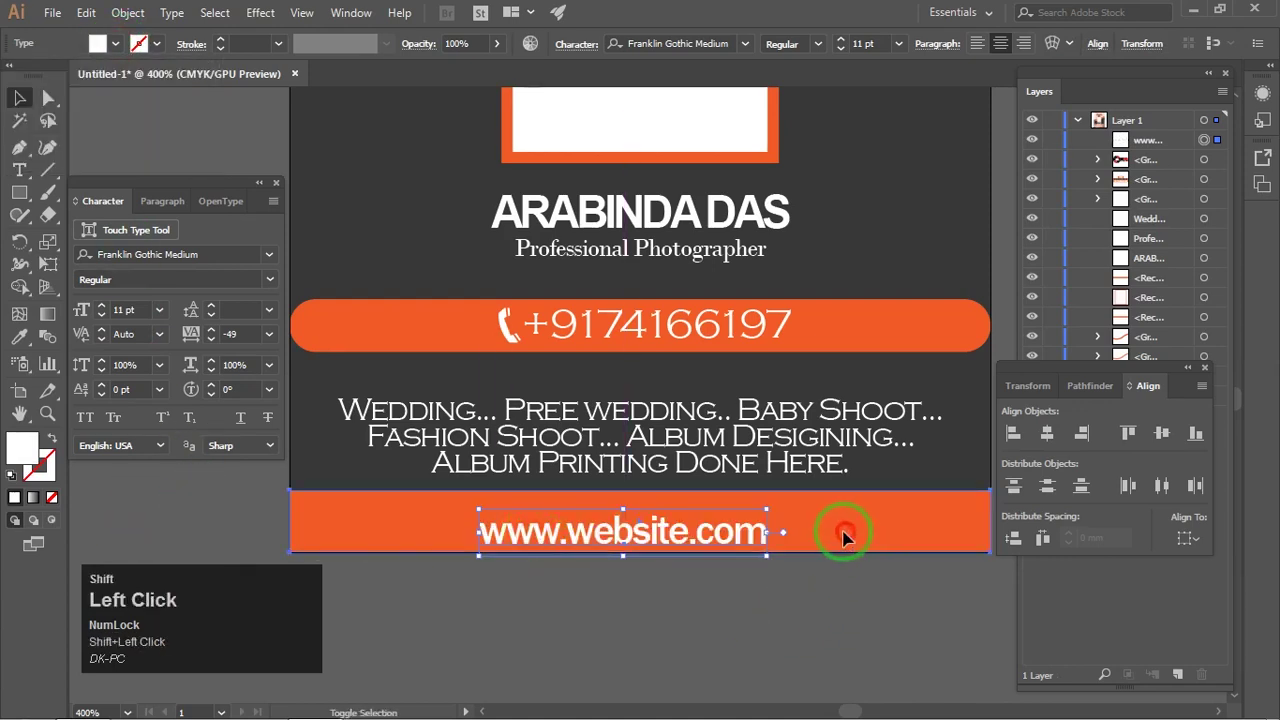
left_click(1048, 433)
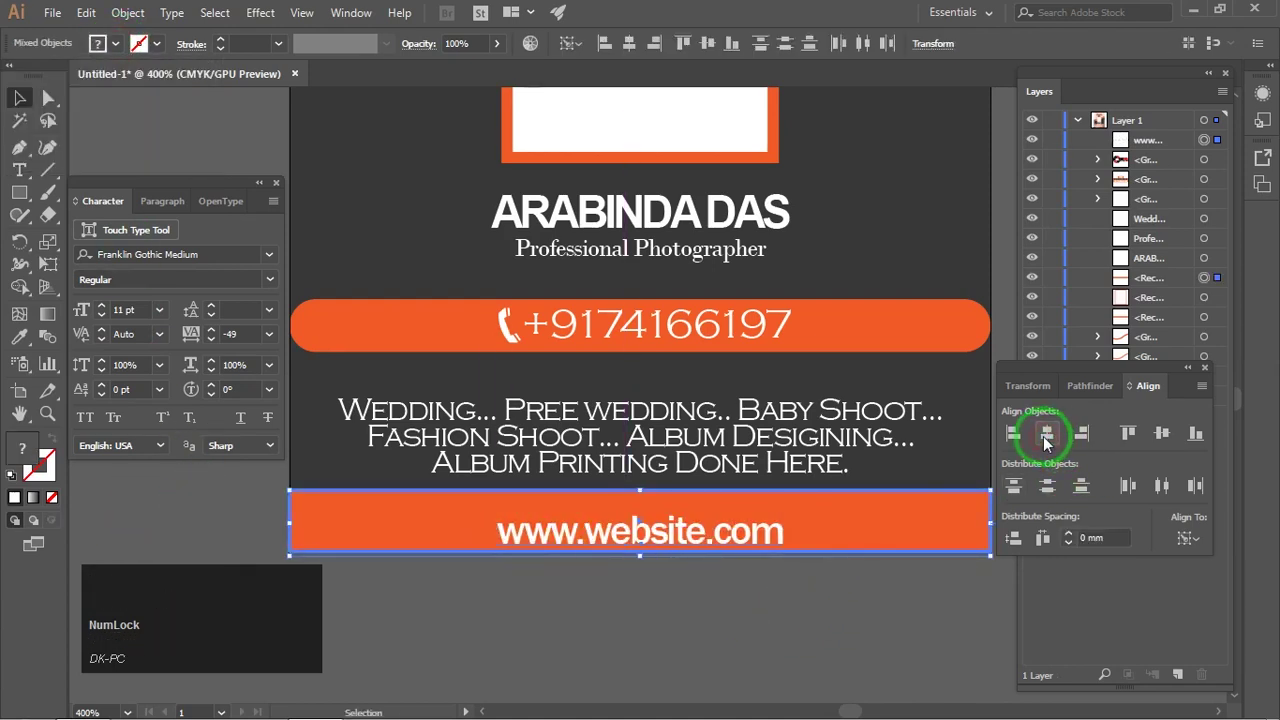
left_click(1155, 434)
left_click(820, 572)
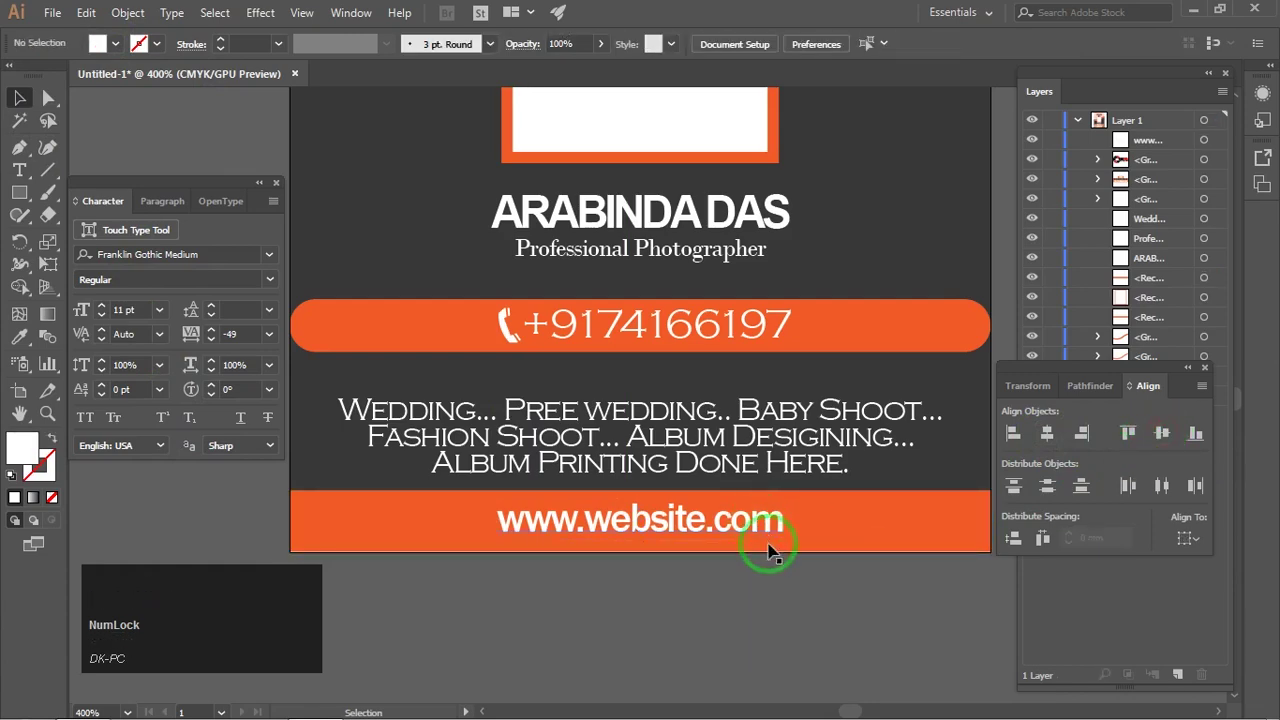
Step: Change the website text's font to Garamond
scroll(766, 570, "down", 3)
left_click(674, 540)
scroll(585, 500, "up", 5)
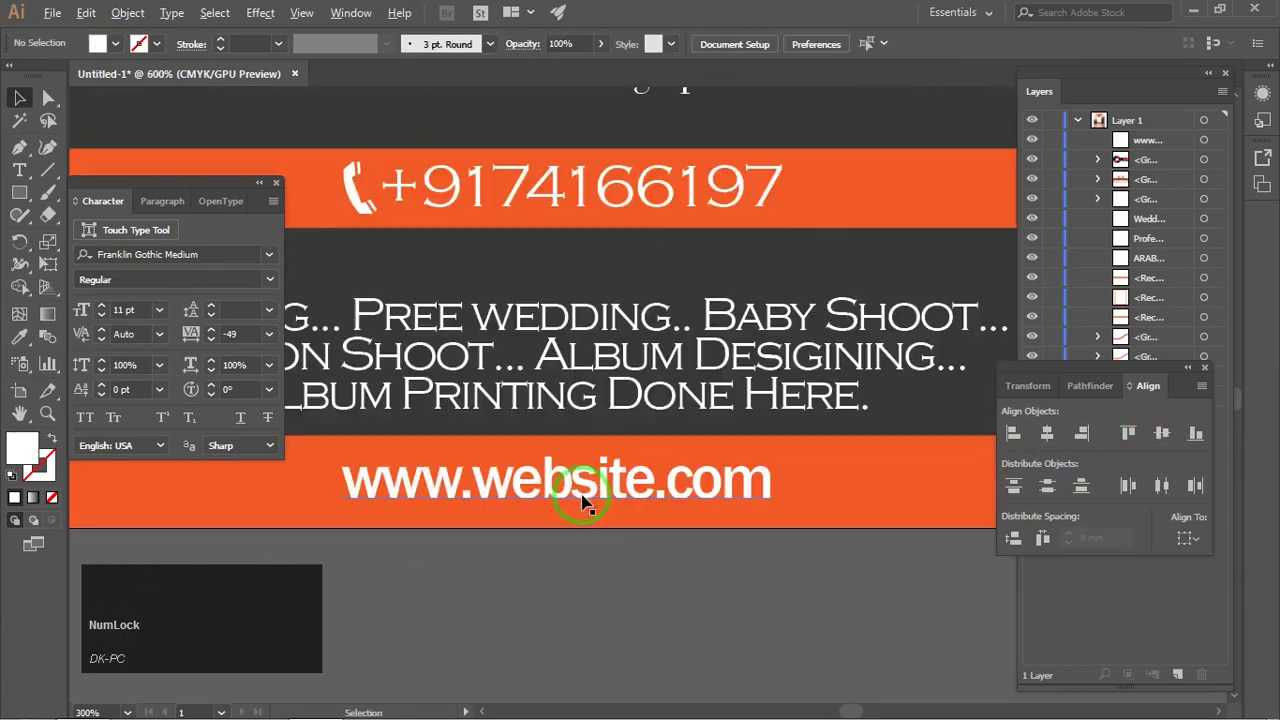
left_click(585, 503)
left_click(709, 44)
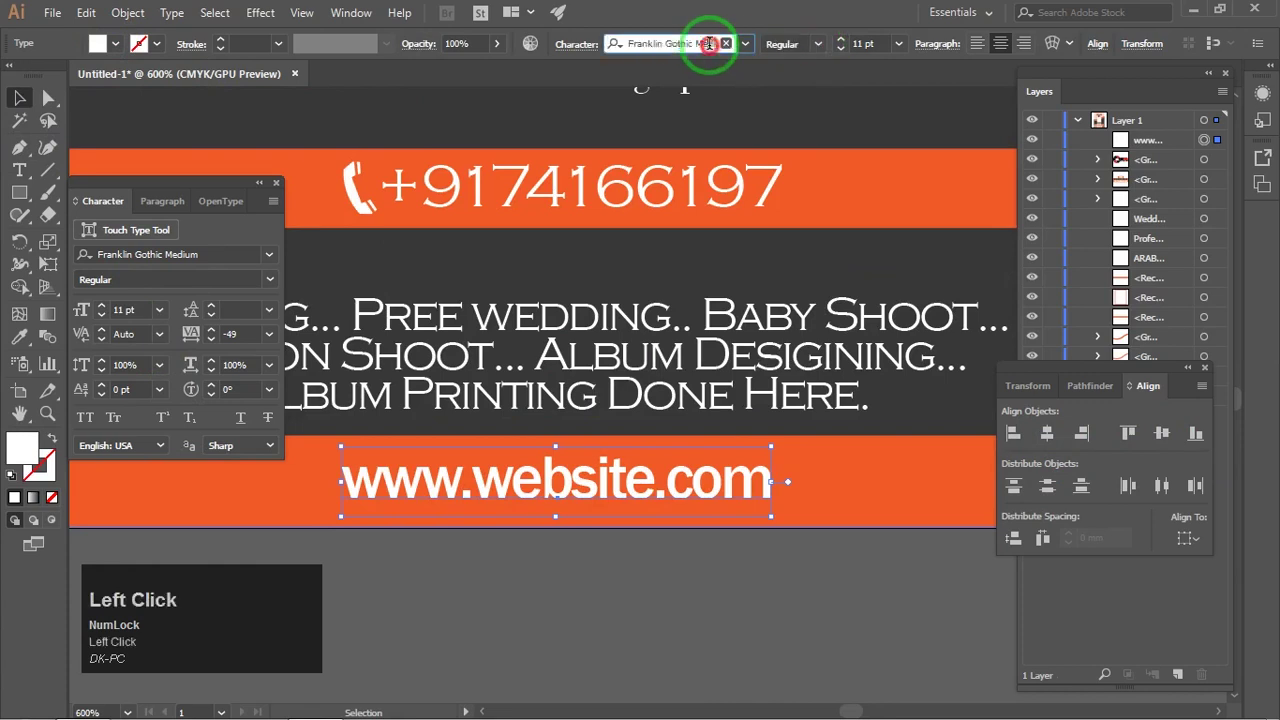
key("Down")
key("Down")
key("Down")
key("Down")
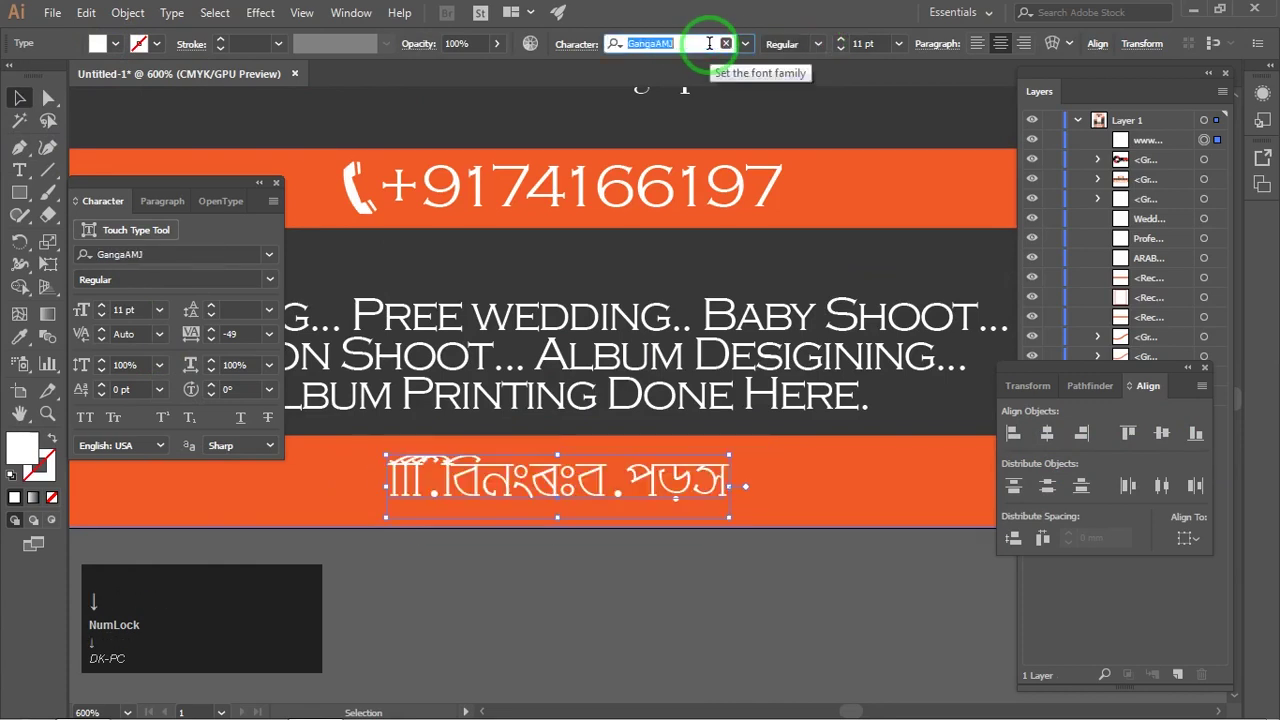
key("Down")
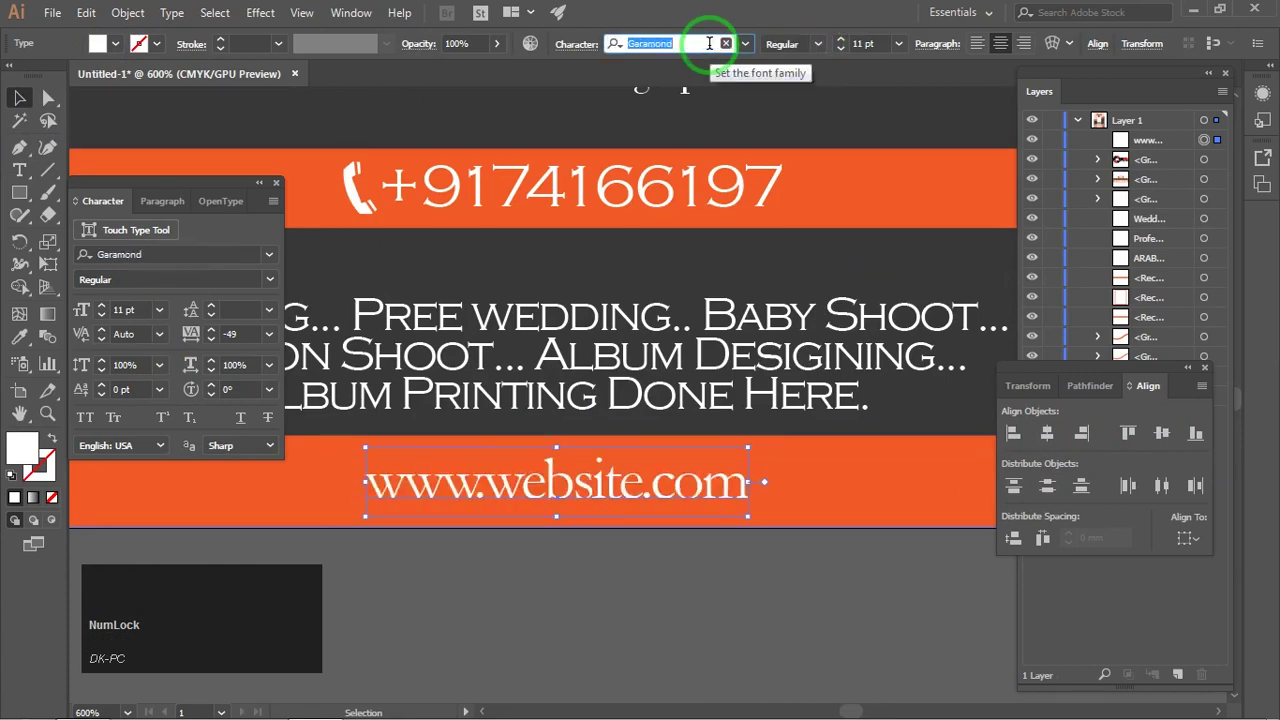
left_click(786, 543)
scroll(845, 354, "down", 4)
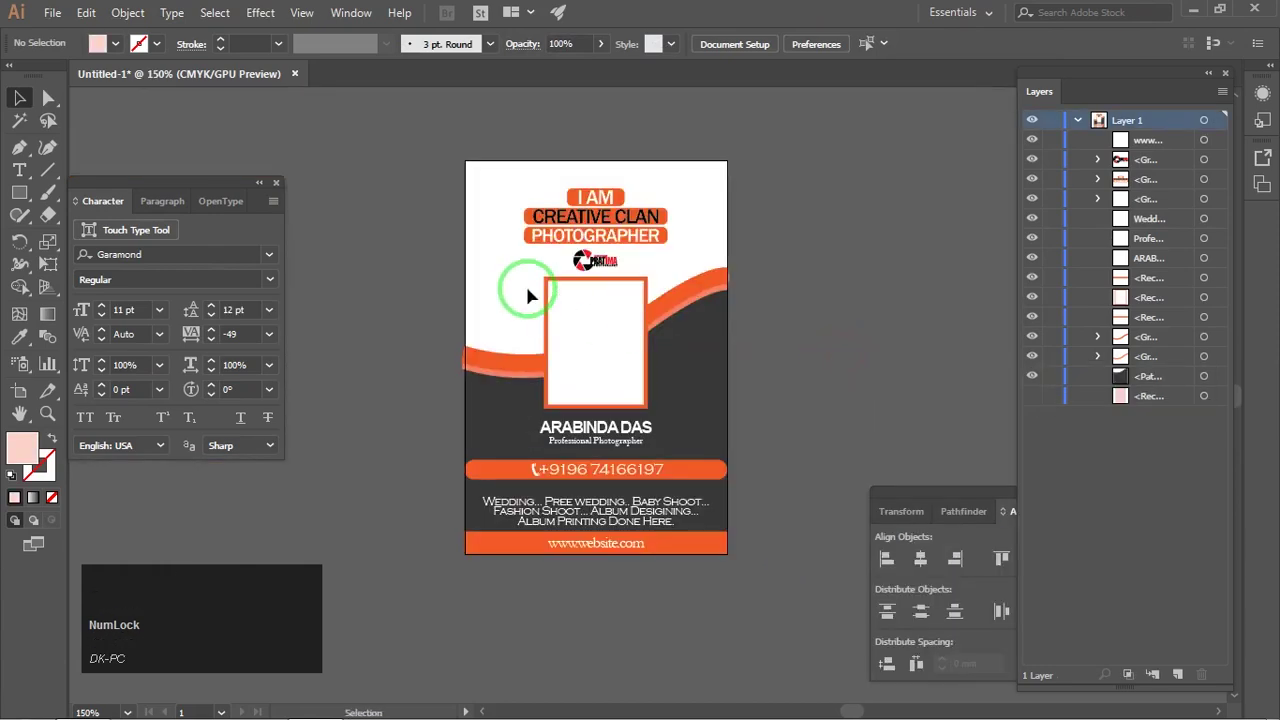
Step: Draw a white-filled rectangle covering the whole card
key("m")
left_click(112, 43)
left_click(26, 75)
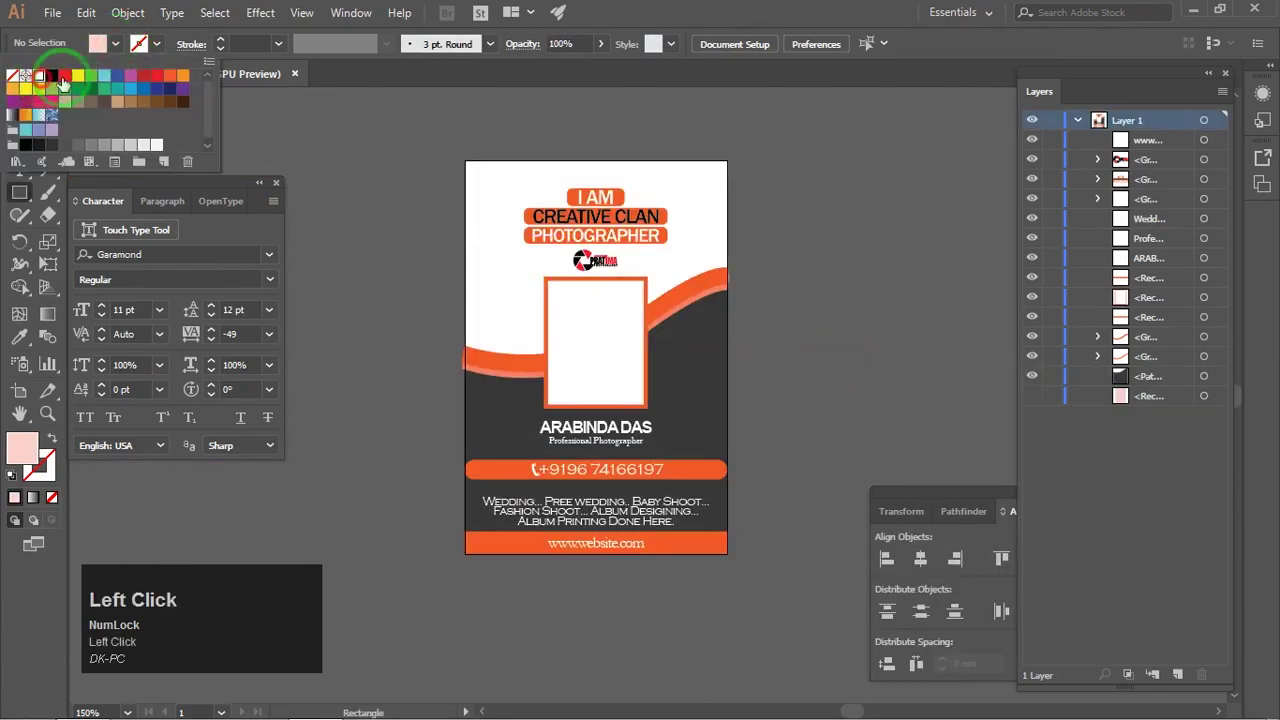
left_click(413, 138)
left_click_drag(465, 160, 727, 554)
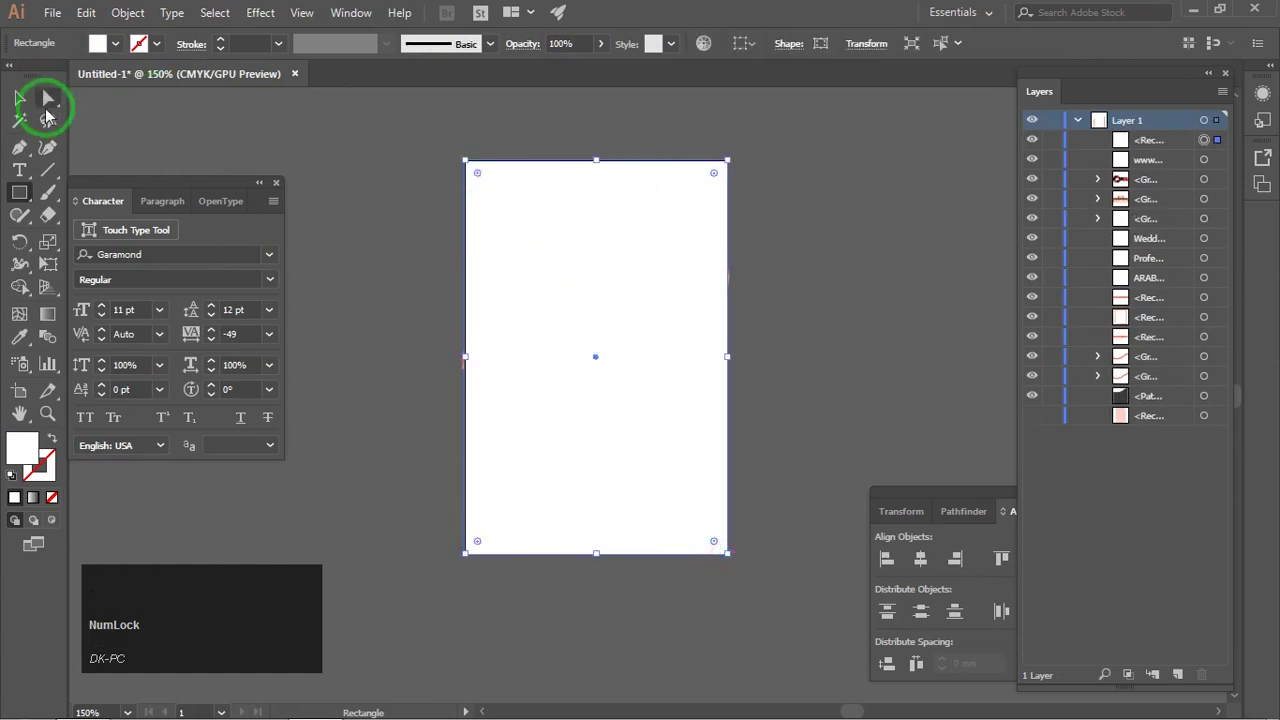
left_click(19, 97)
Step: Select all the flyer artwork and make a clipping mask with the rectangle
scroll(447, 135, "up", 2, "alt")
scroll(525, 187, "down", 3, "alt")
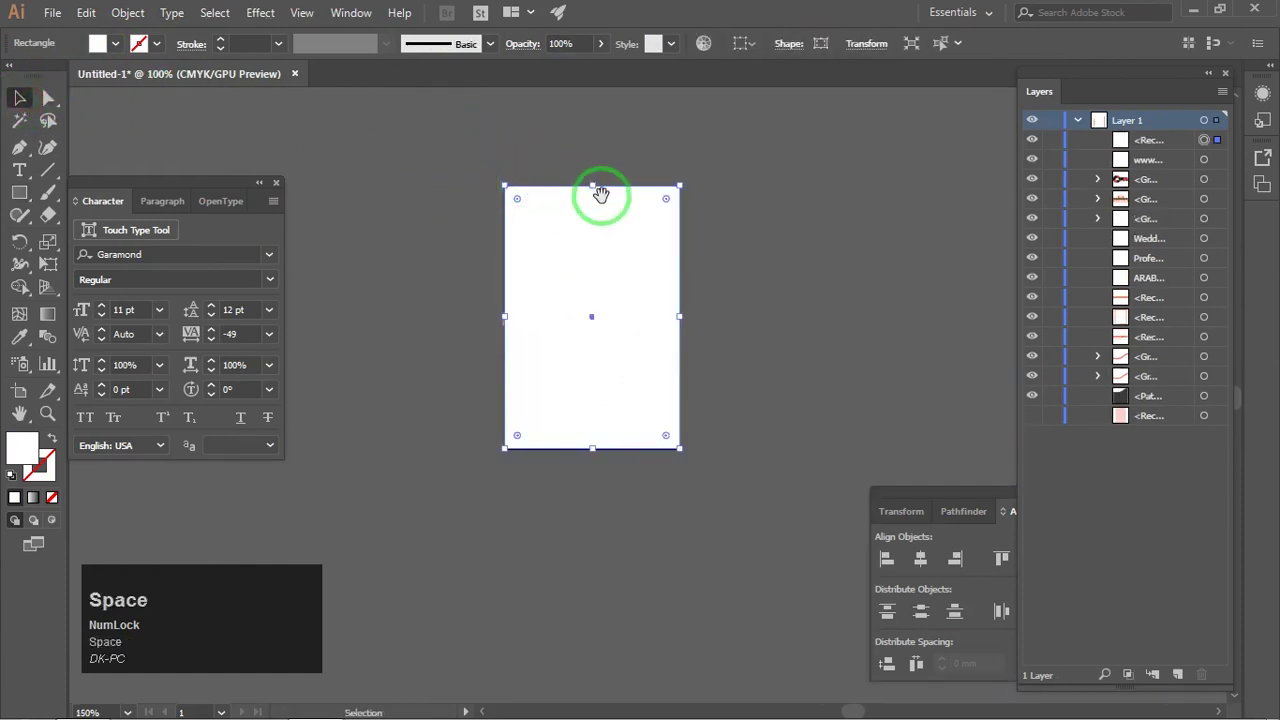
left_click_drag(597, 194, 551, 172)
left_click_drag(650, 415, 692, 477)
right_click(570, 170)
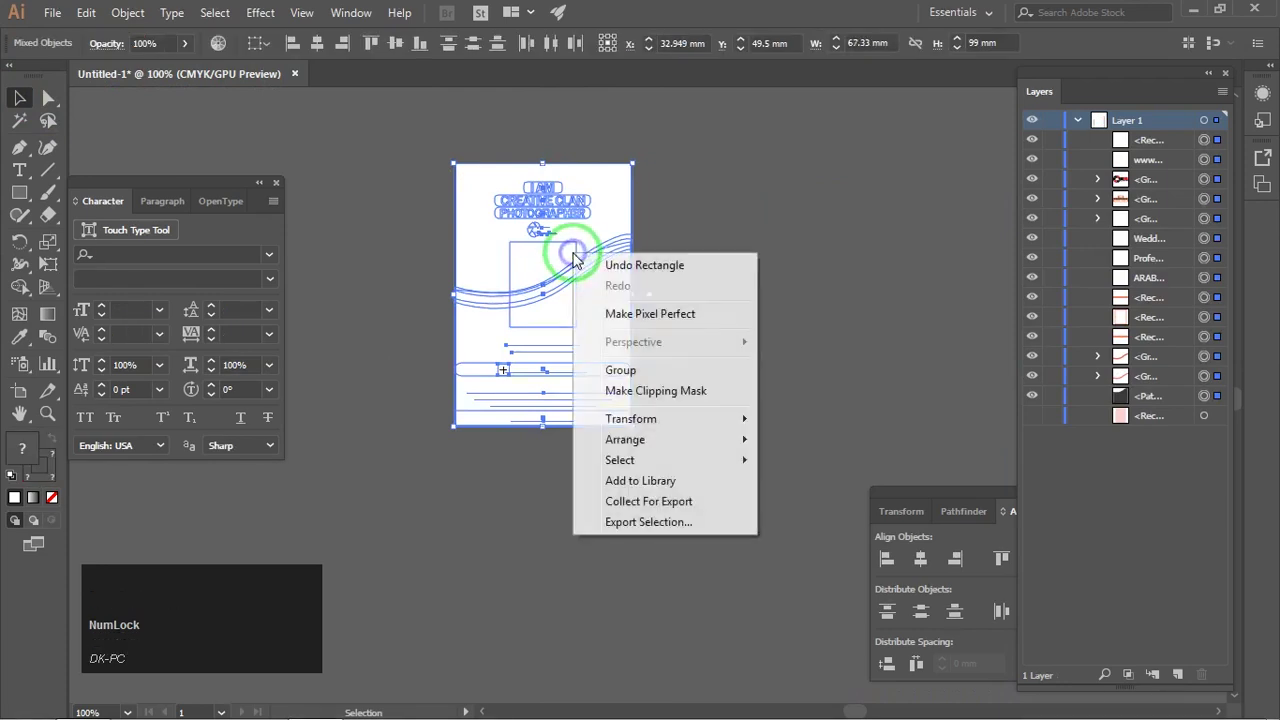
left_click(625, 391)
left_click(700, 308)
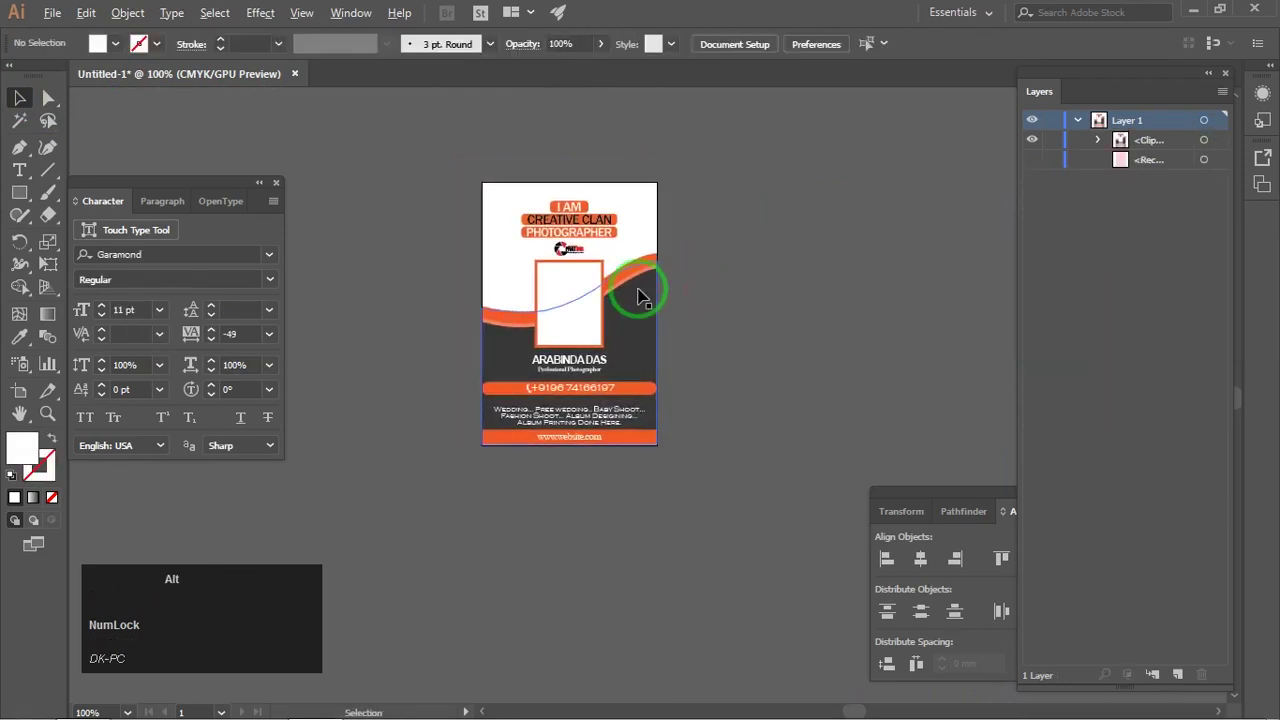
Step: Close the Align and Character panels and centre the finished flyer in view
scroll(646, 290, "up", 2, "alt")
left_click_drag(683, 328, 689, 329)
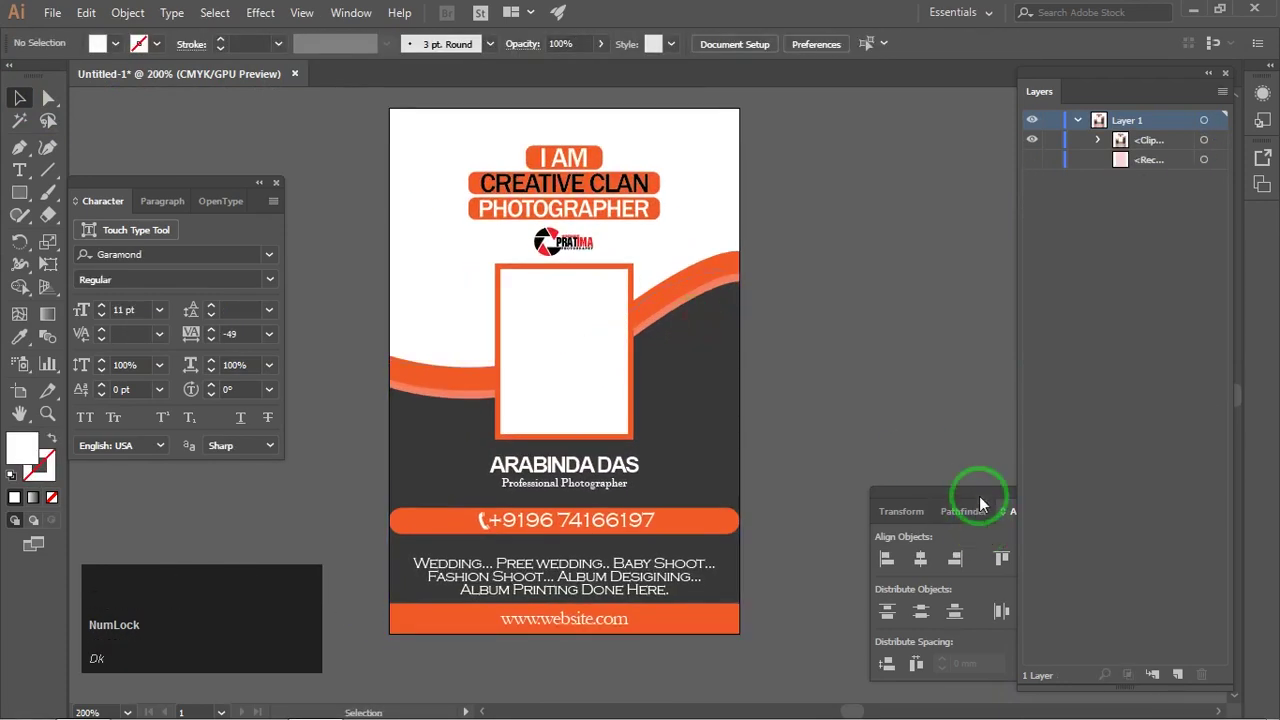
left_click_drag(970, 492, 900, 420)
left_click(1007, 424)
left_click(276, 183)
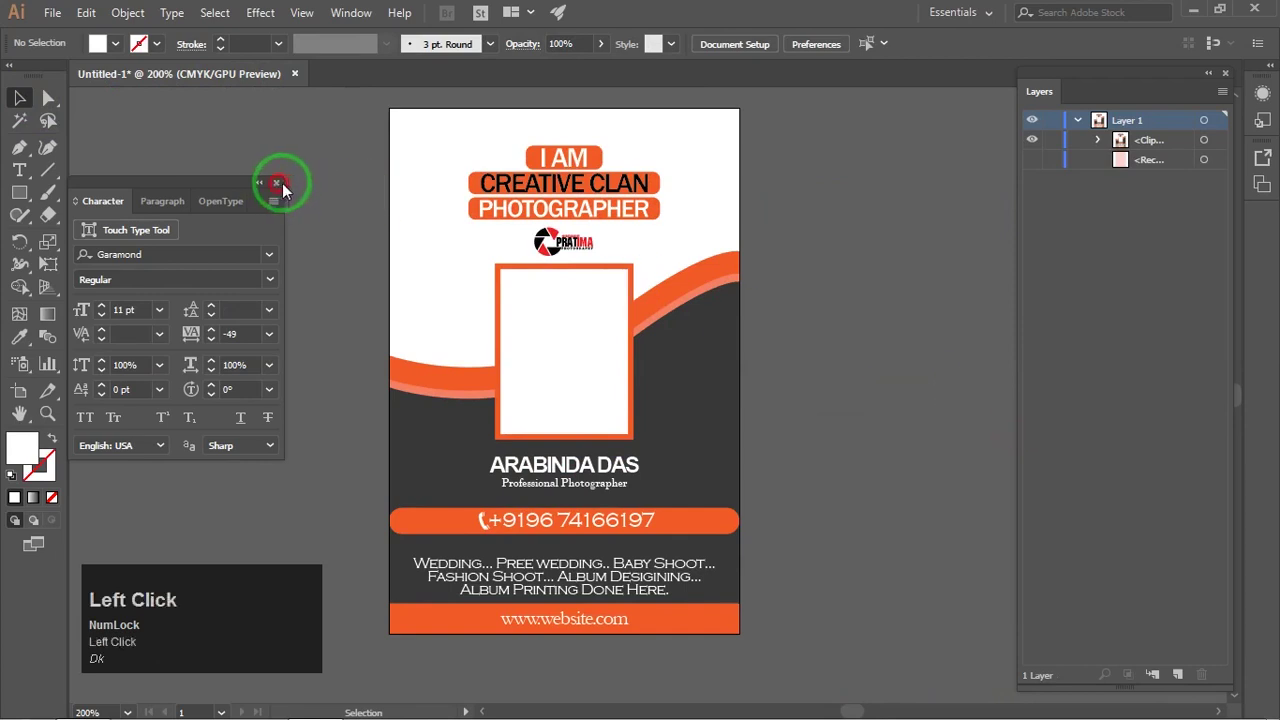
left_click_drag(674, 279, 706, 268)
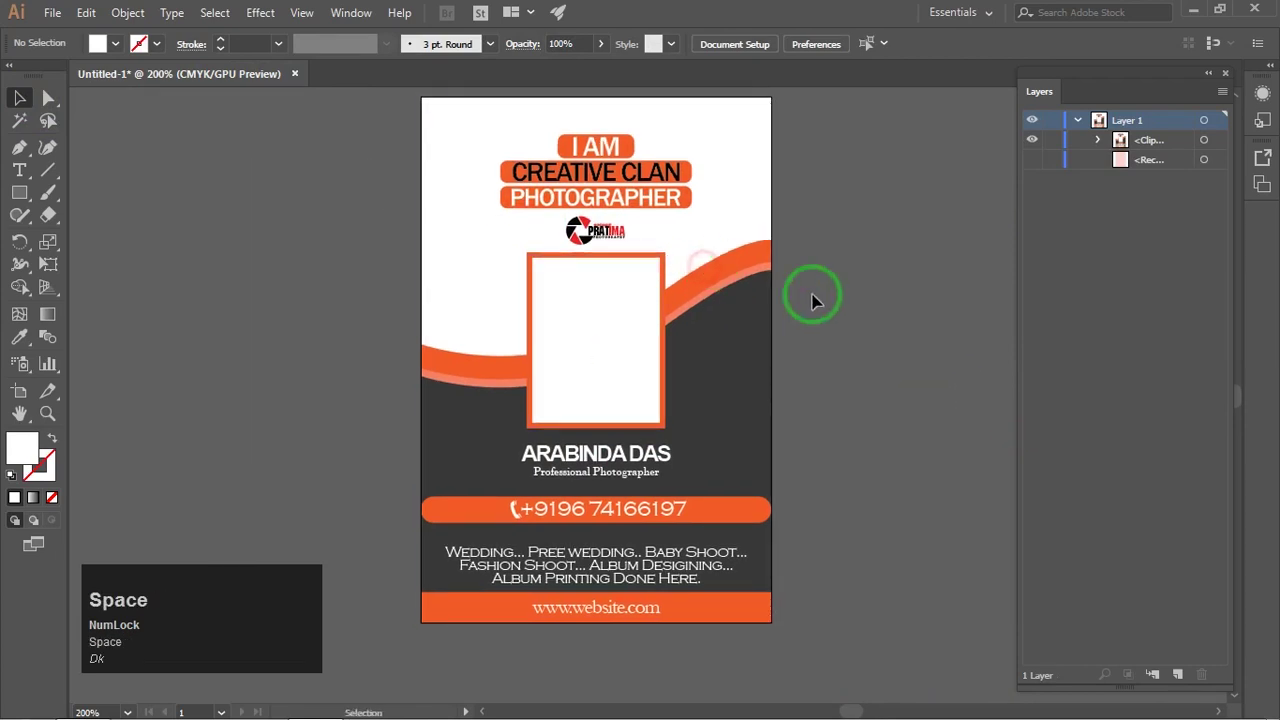